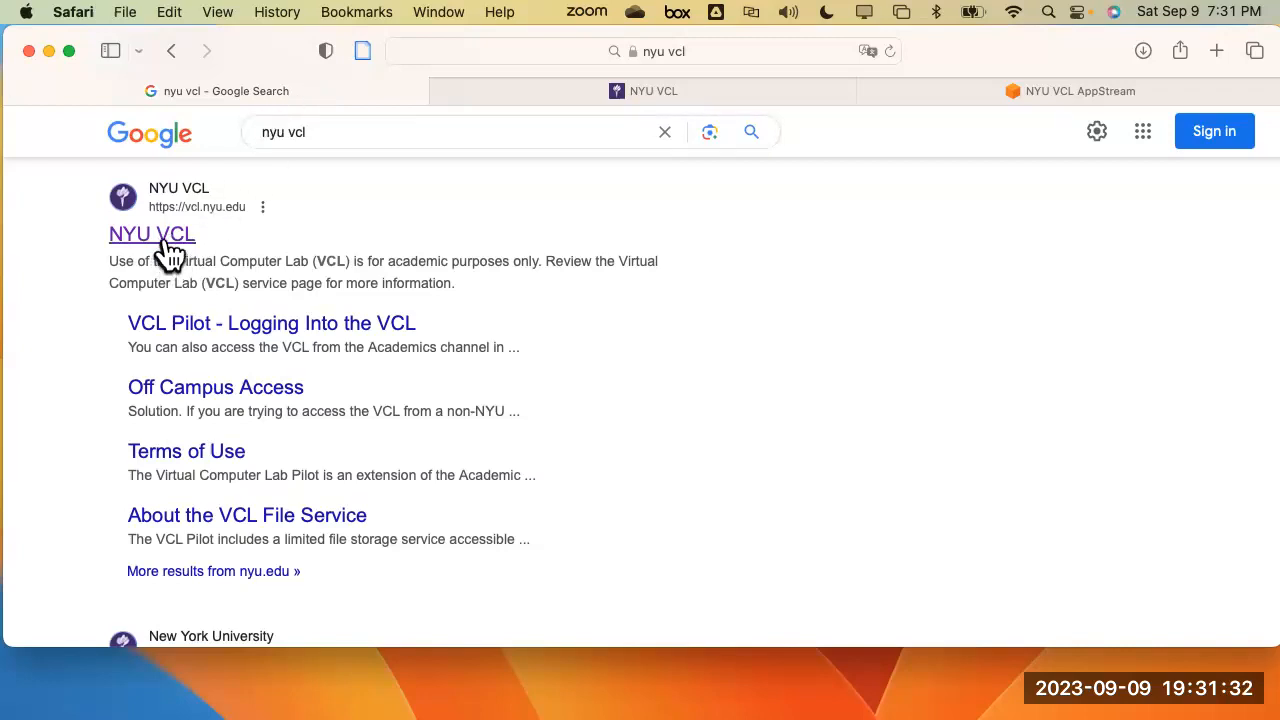
Switch to the NYU VCL AppStream session and open the Temporary Files folder in its My Files storage.
left_click(555, 88)
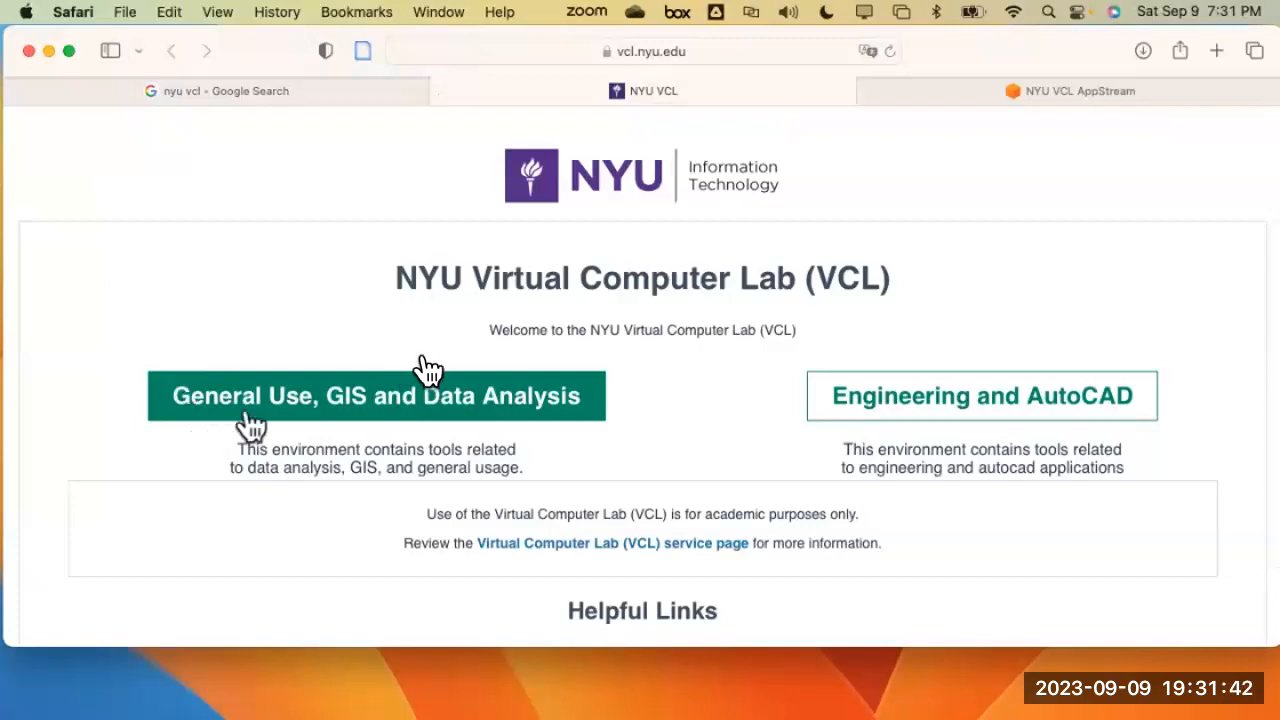
left_click(957, 90)
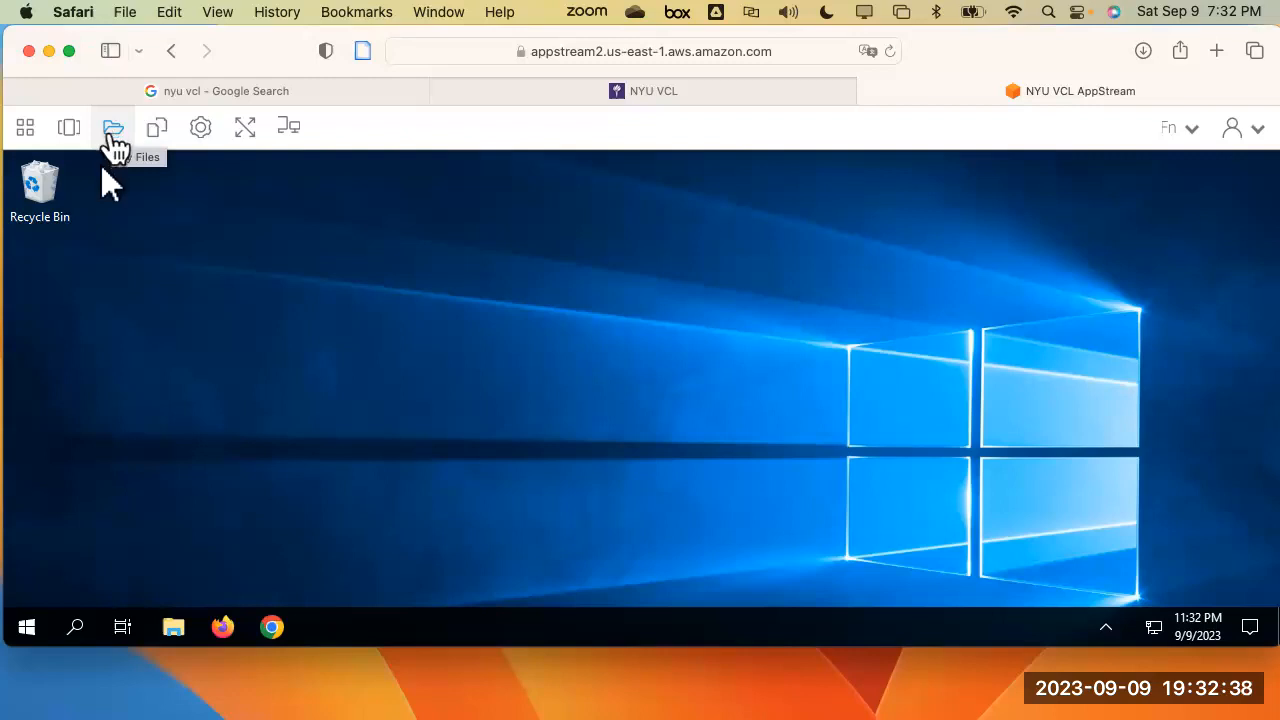
left_click(112, 132)
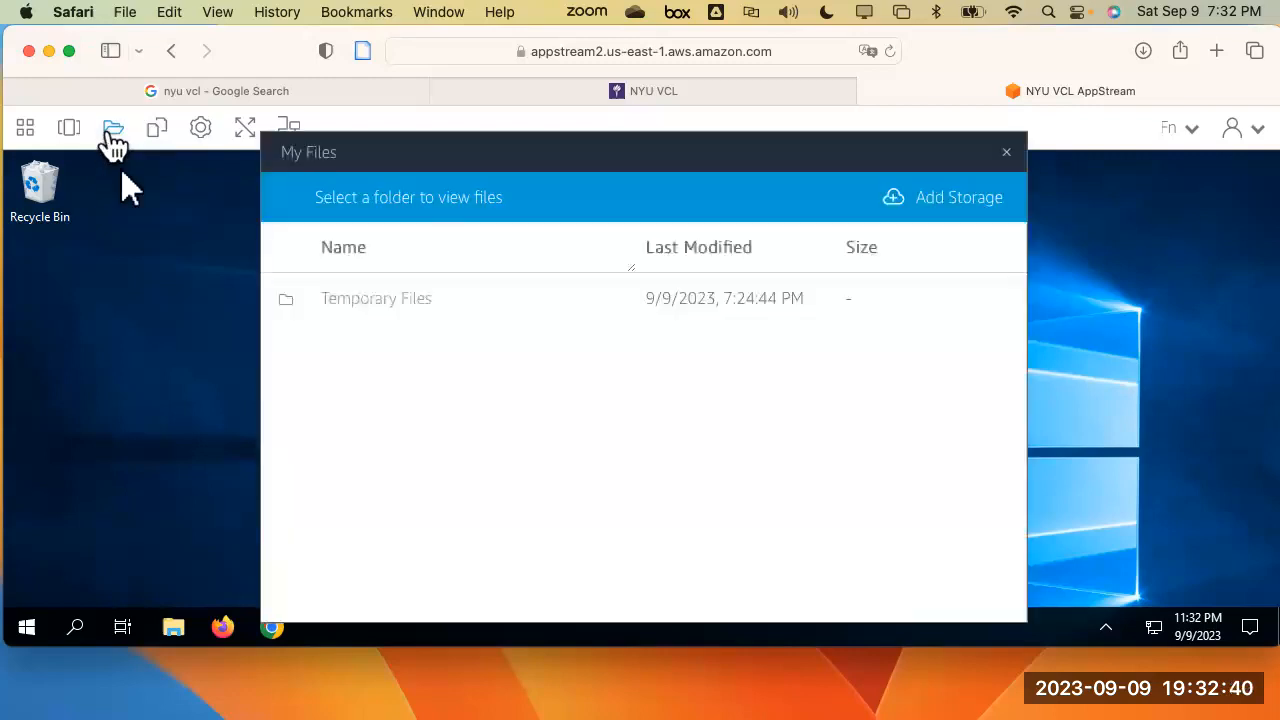
left_click(396, 314)
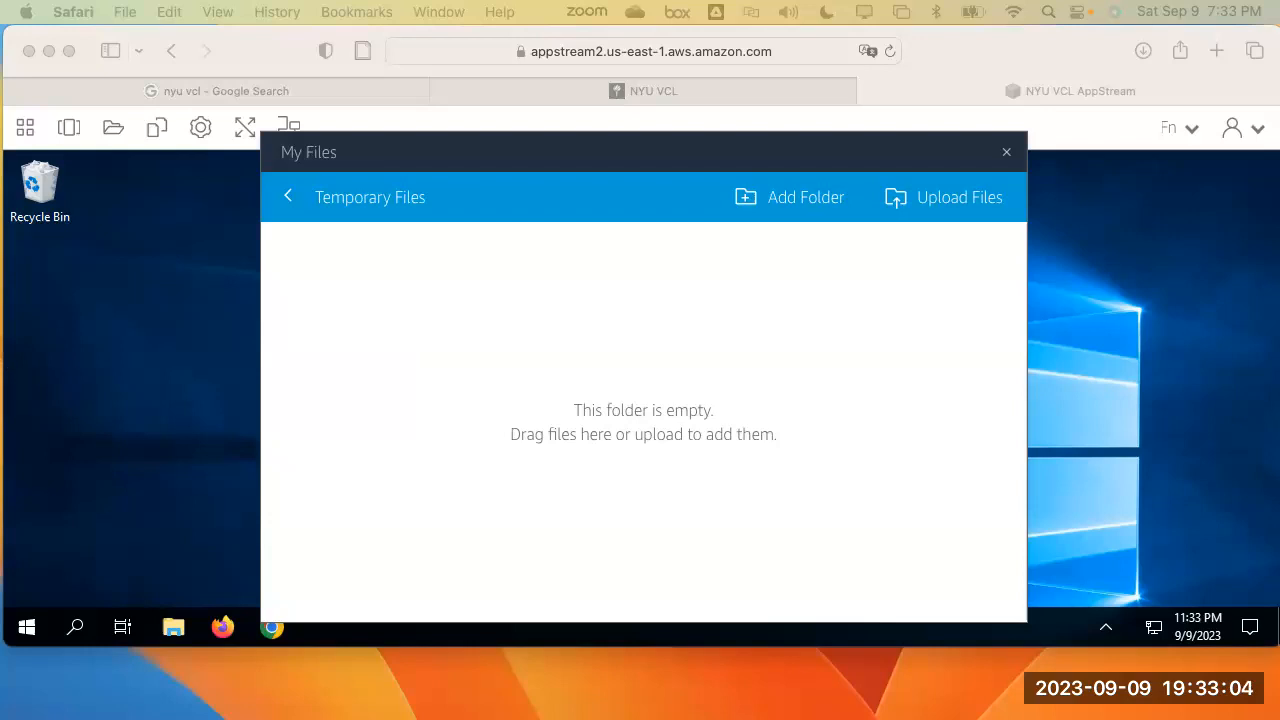
Upload the "Data Analysis 2023.09.09 cleaned final vcl.do" do-file and the "cleaned dataset 2023.09.09.dta" file to Temporary Files, and close My Files.
left_click_drag(0, 380, 425, 380)
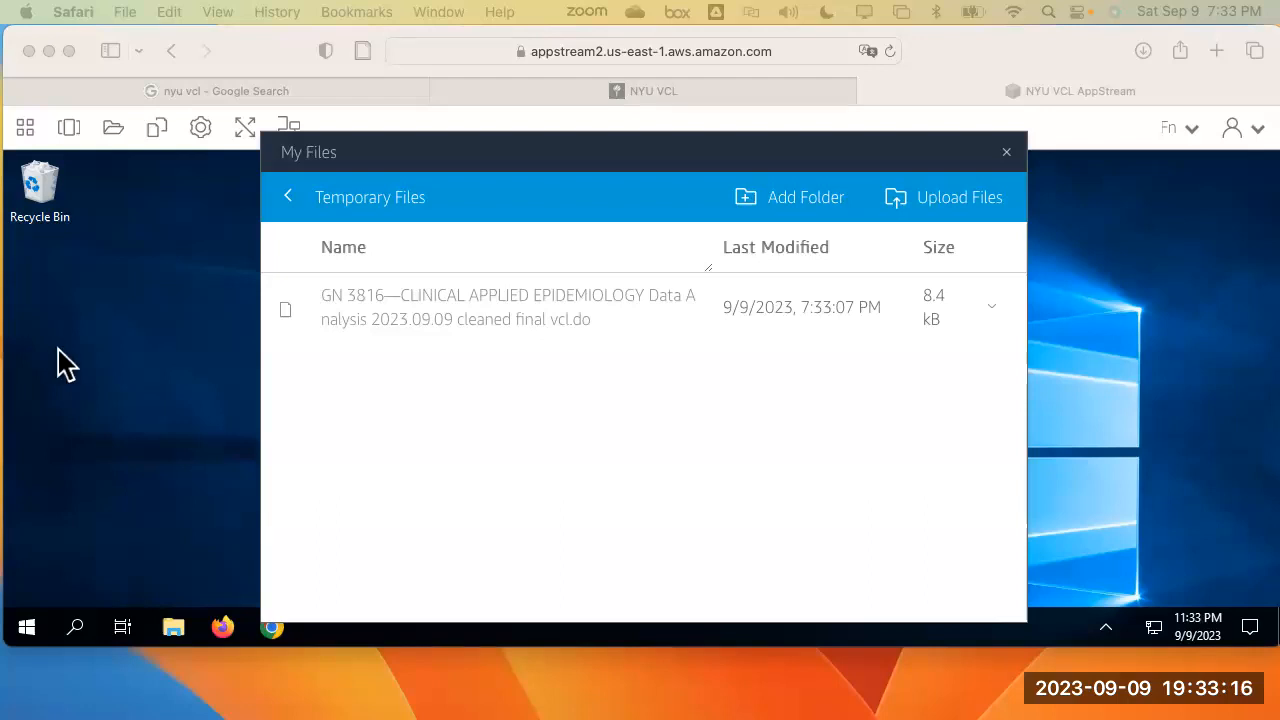
left_click_drag(0, 357, 644, 374)
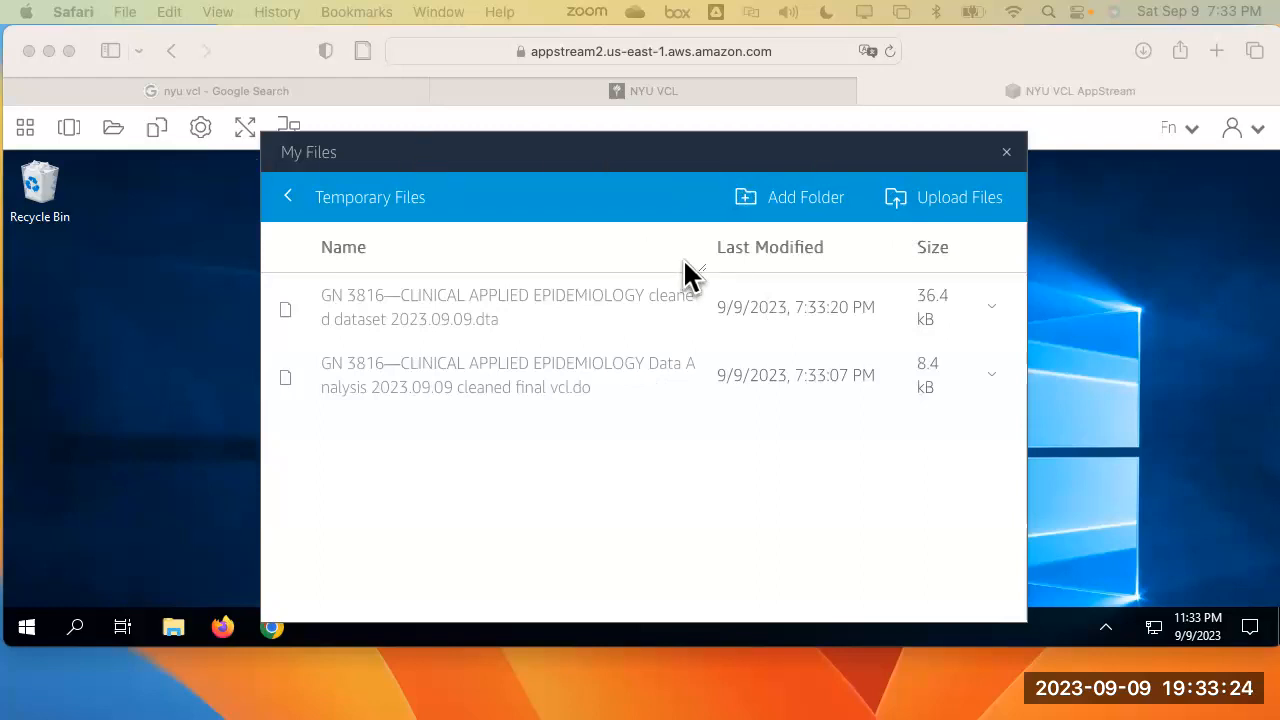
left_click(1007, 158)
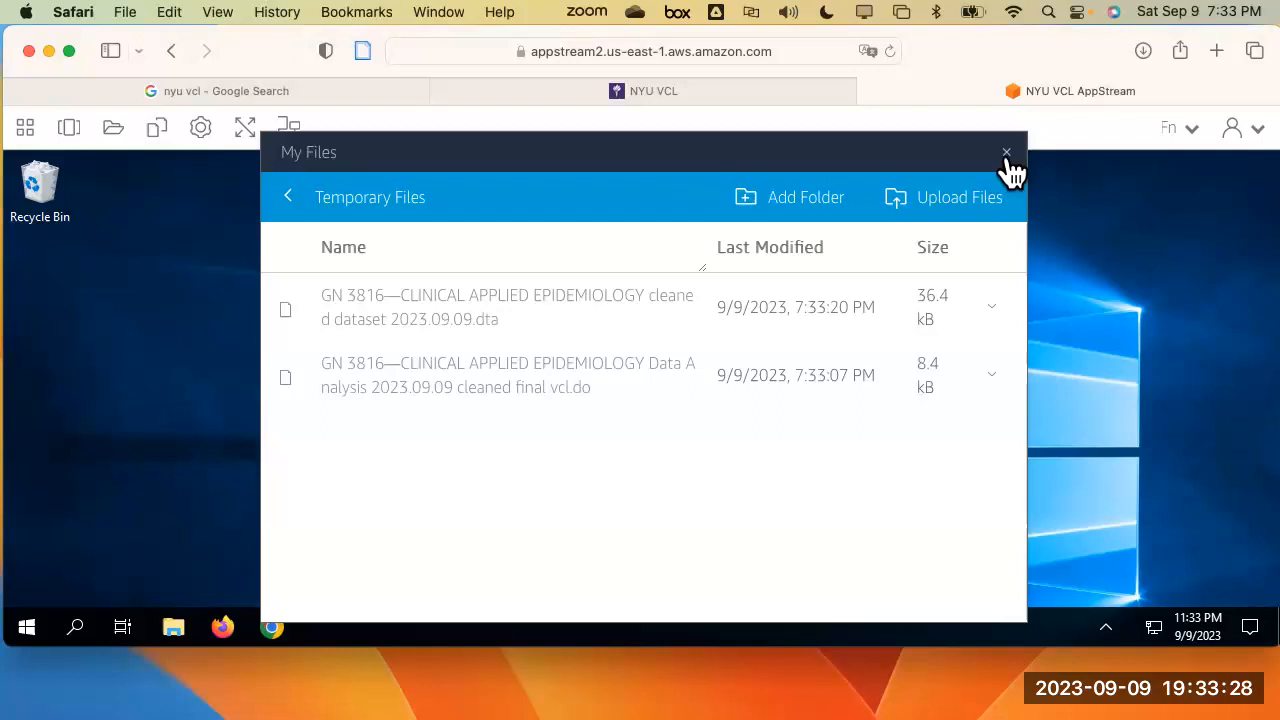
left_click(1007, 158)
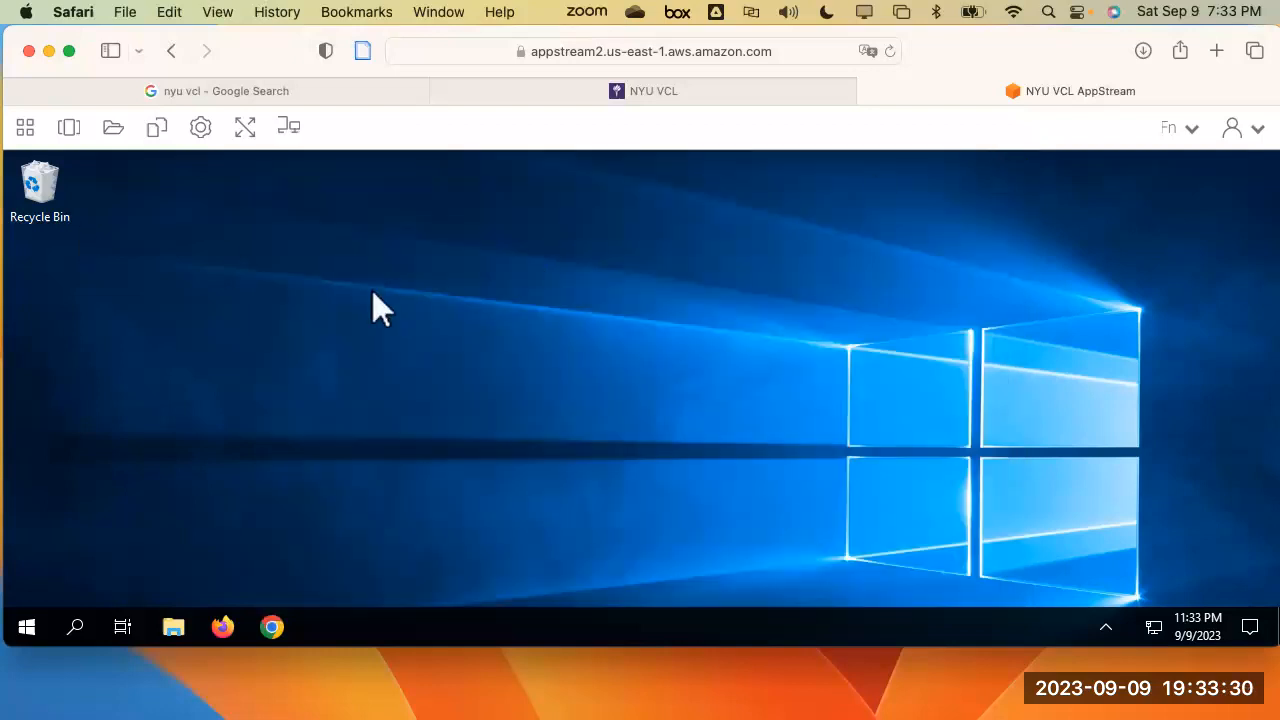
Launch Stata from the virtual lab's list of applications.
left_click(27, 130)
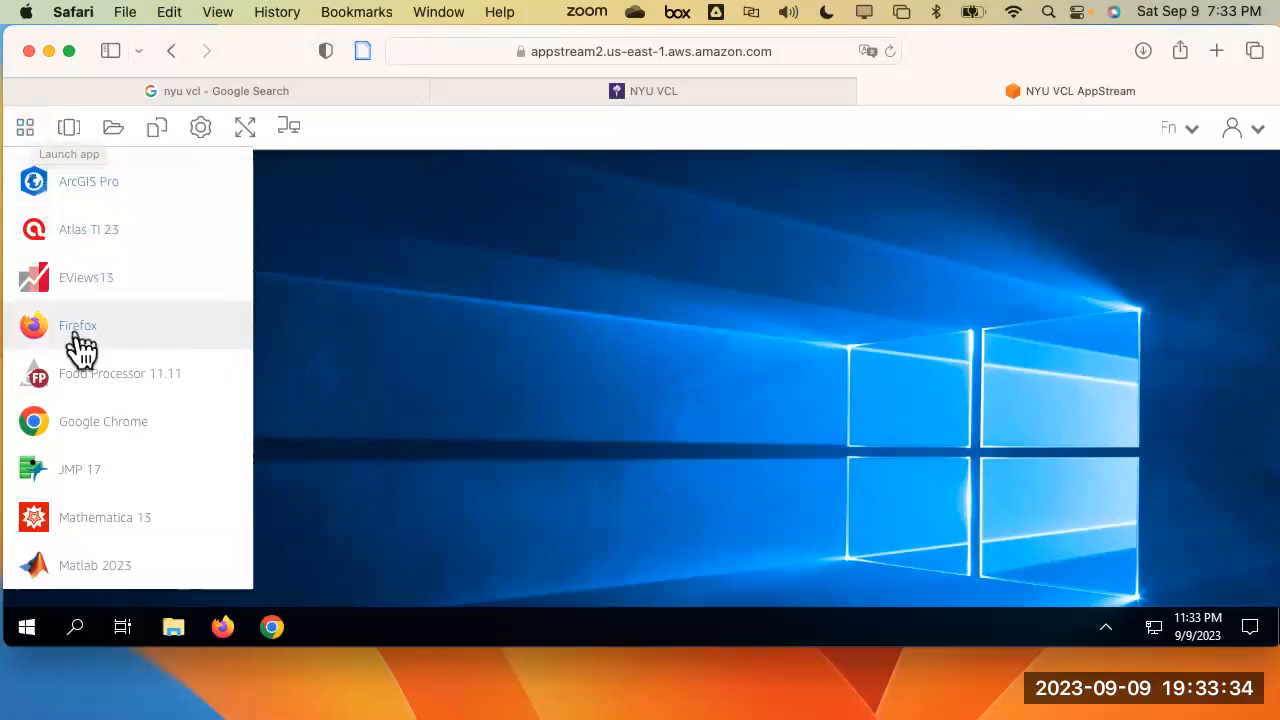
scroll(80, 350, "down", 7)
scroll(80, 350, "down", 8)
scroll(80, 350, "down", 4)
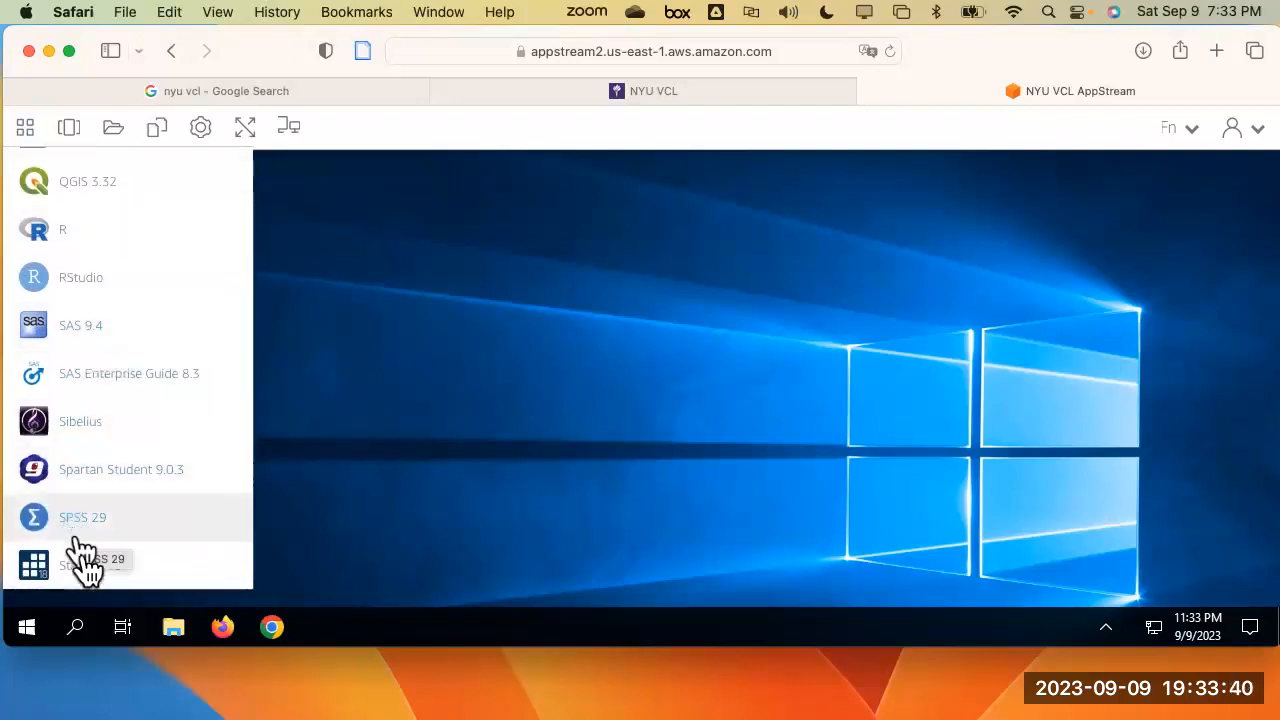
left_click(88, 563)
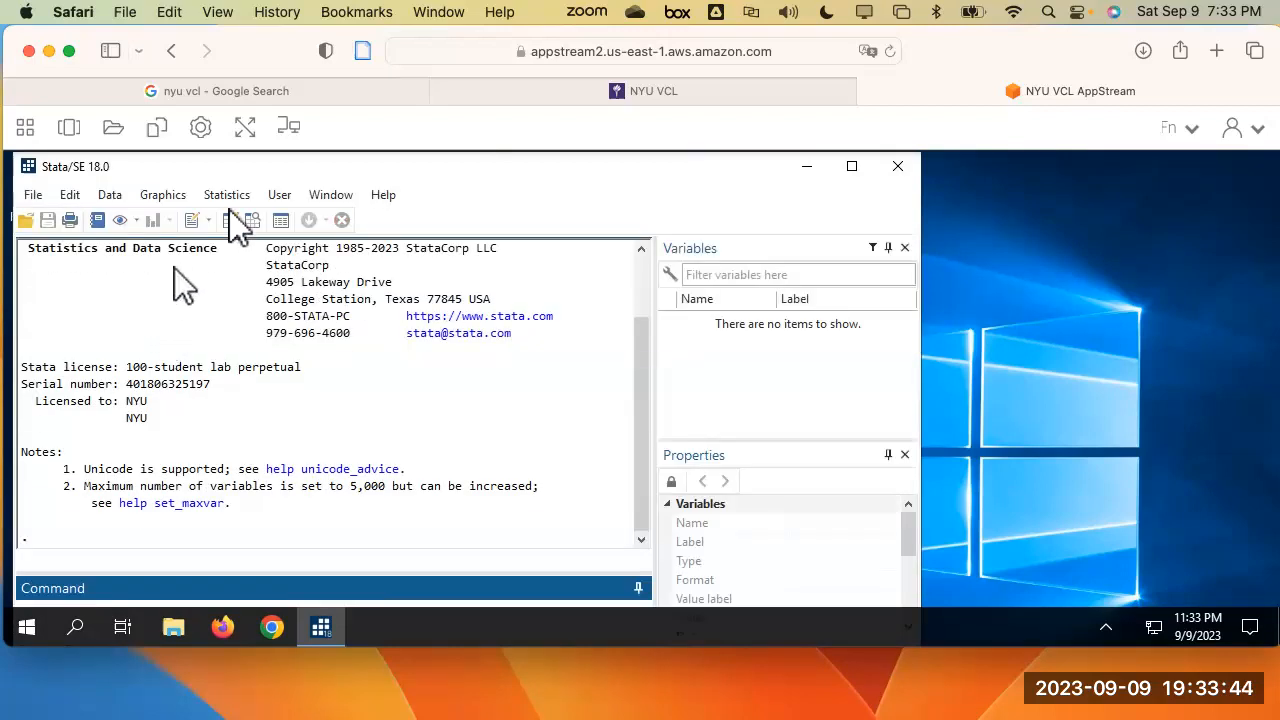
Show the virtual desktop in full screen, shift the Stata window down and enlarge its height to just above the taskbar.
left_click(245, 132)
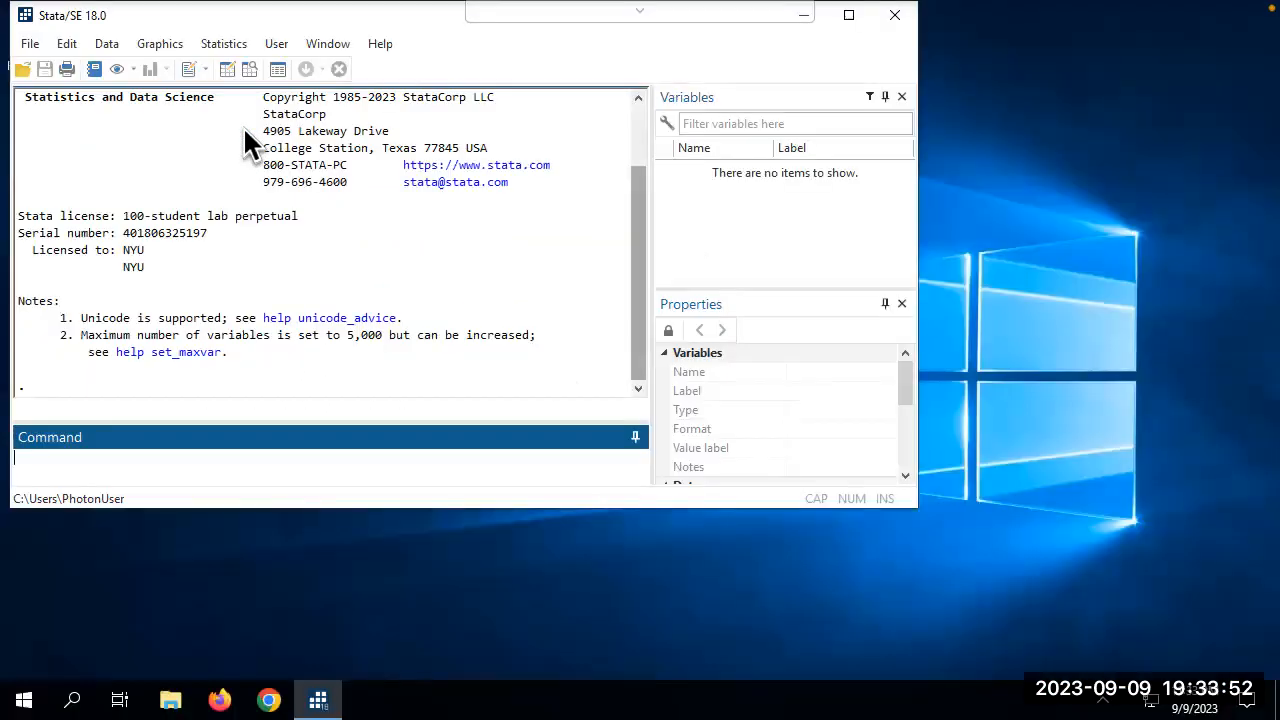
left_click_drag(200, 20, 200, 68)
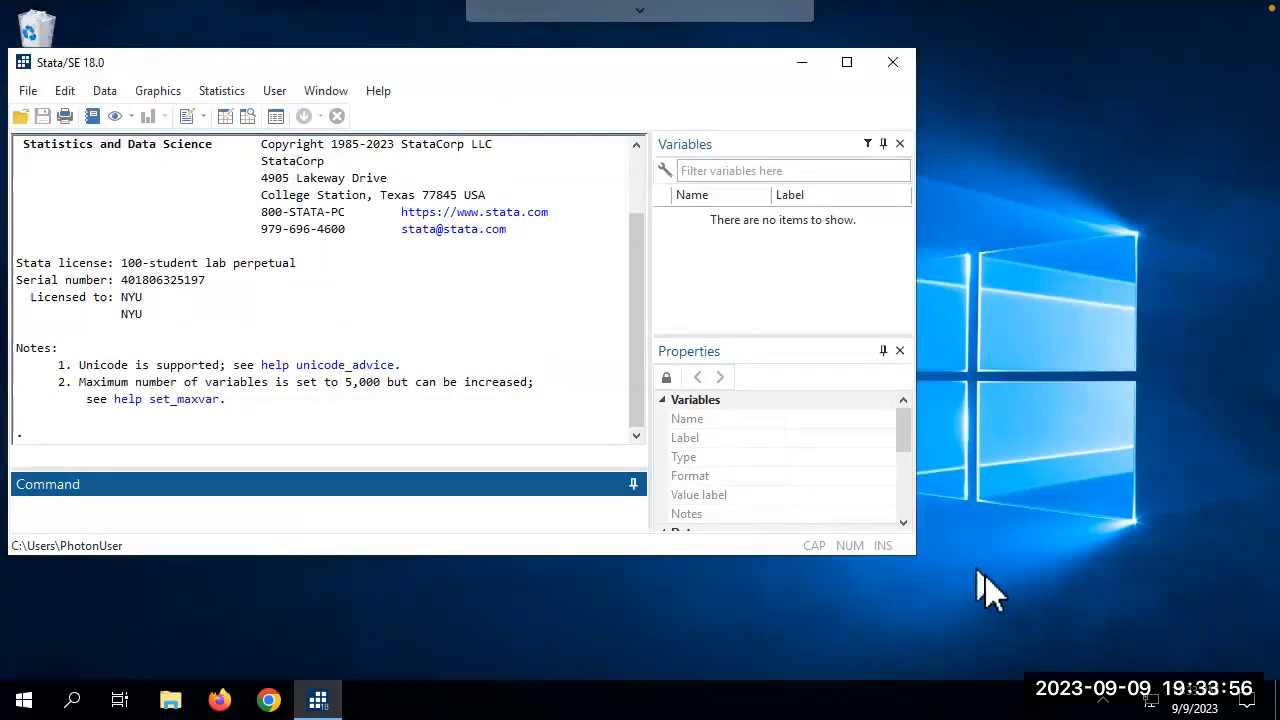
left_click_drag(914, 553, 908, 658)
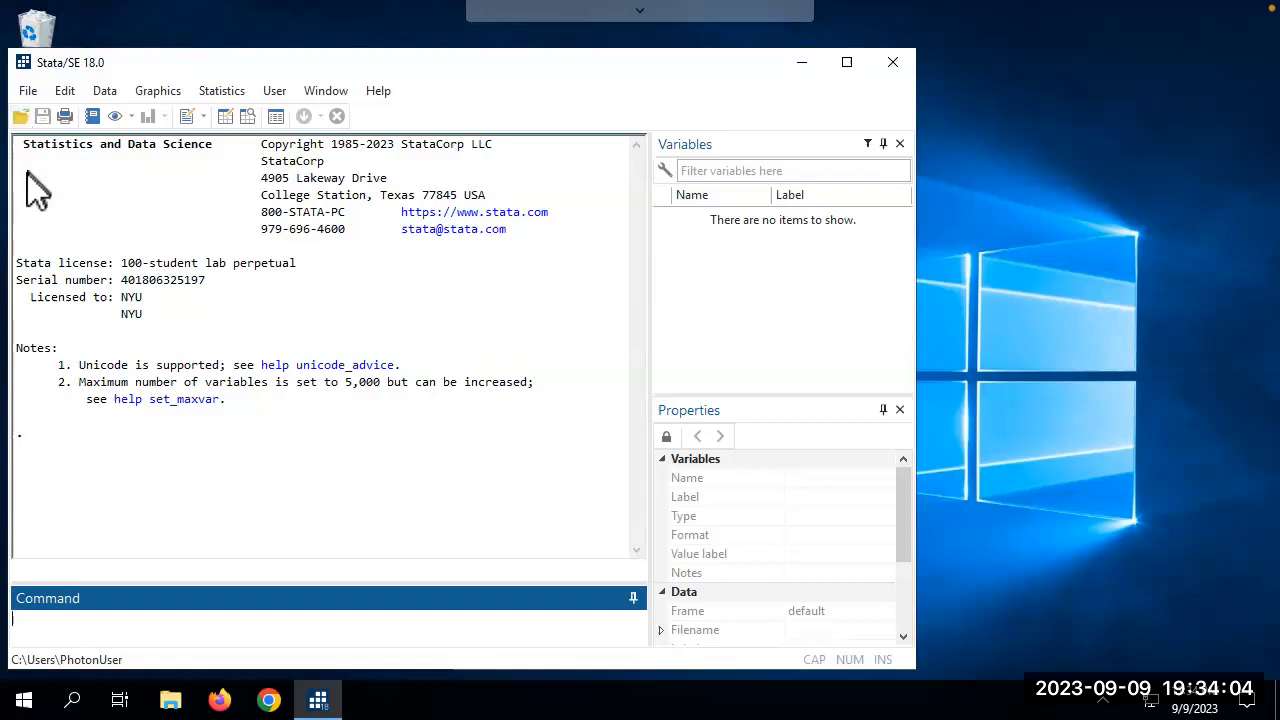
Open the Stata dataset "GN 3816—CLINICAL APPLIED EPIDEMIOLOGY cleaned dataset 2023.09.09.dta" from Temporary Files.
left_click(19, 121)
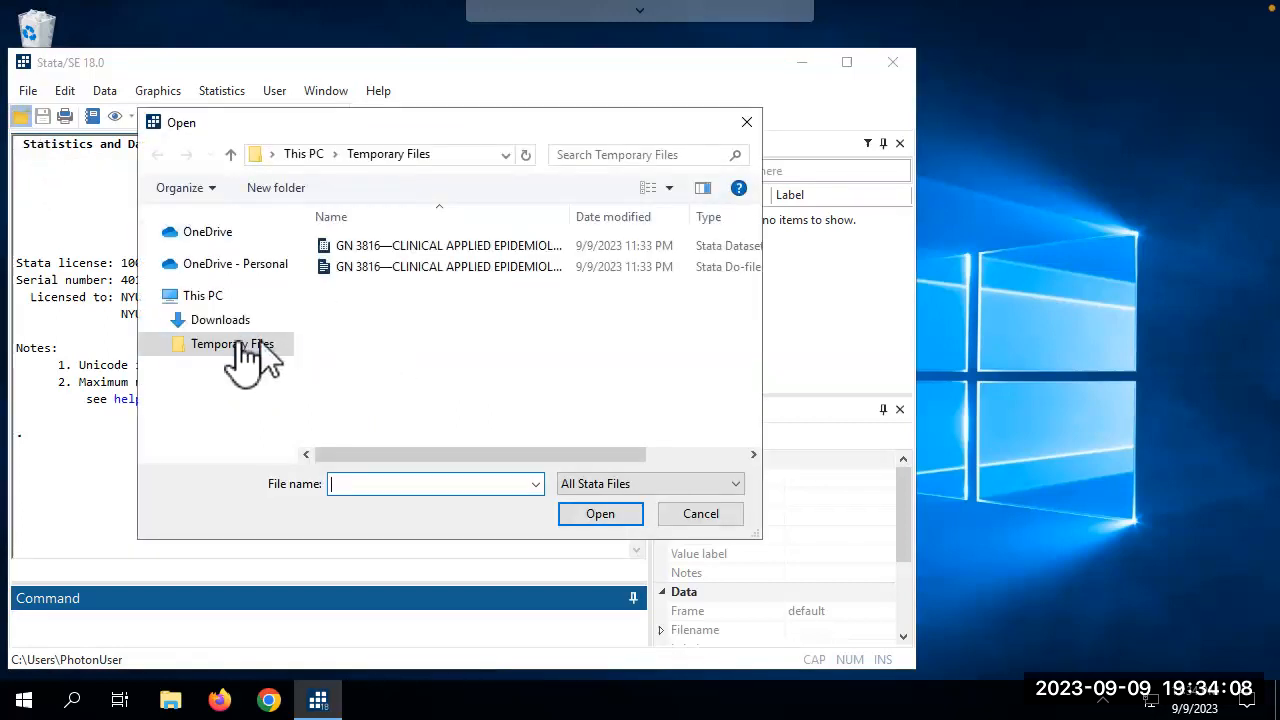
left_click(242, 341)
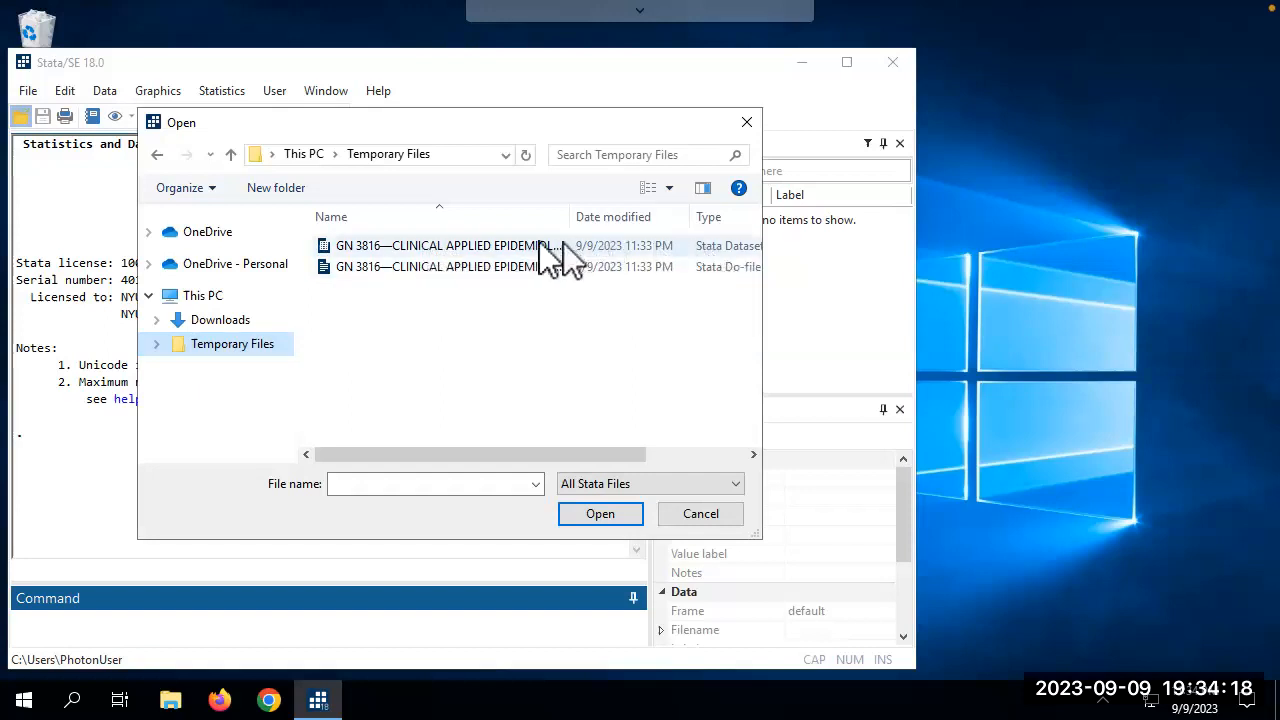
left_click(469, 241)
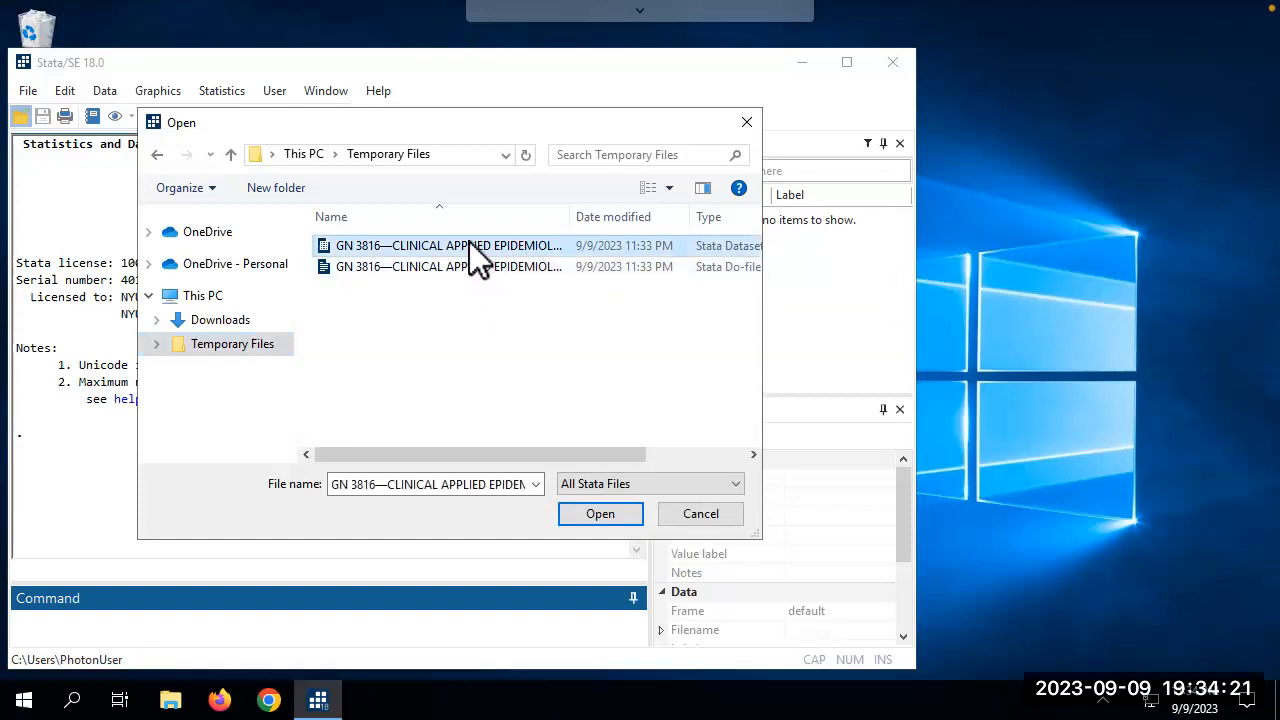
left_click(583, 513)
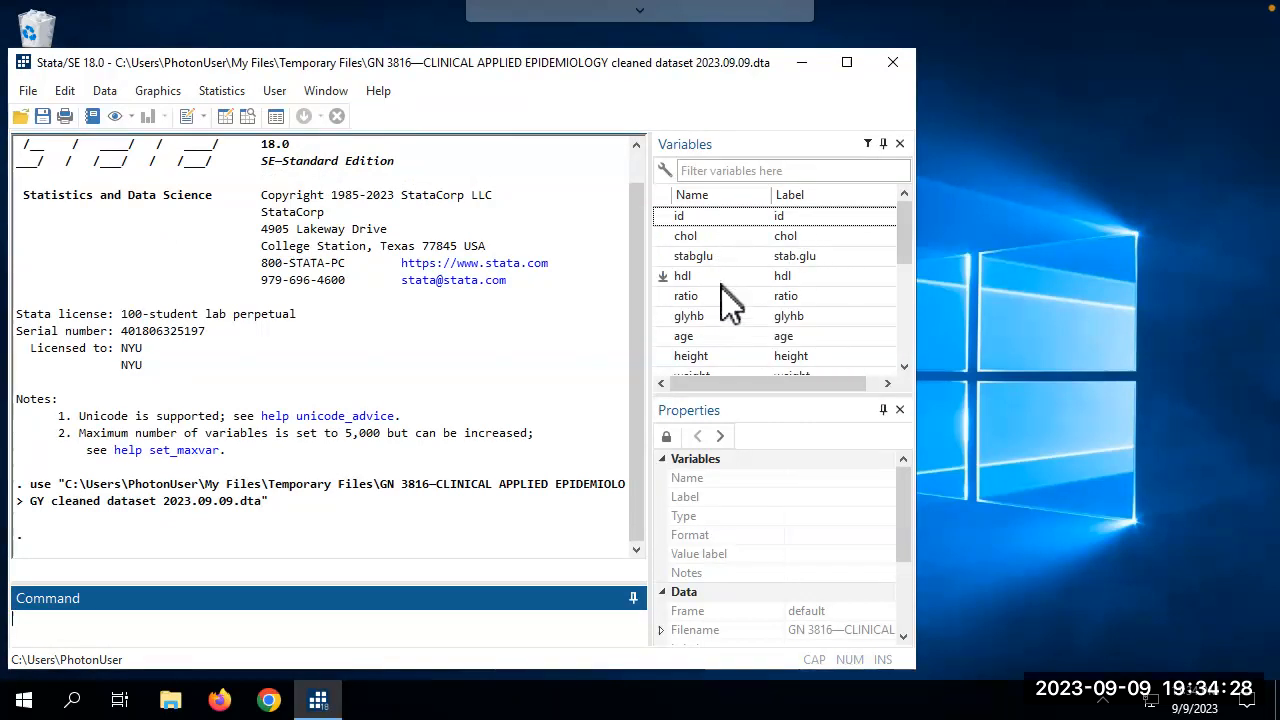
Open the "Data Analysis 2023.09.09 cleaned final vcl" do-file from Temporary Files and enlarge its editor window to nearly full screen height.
left_click(18, 122)
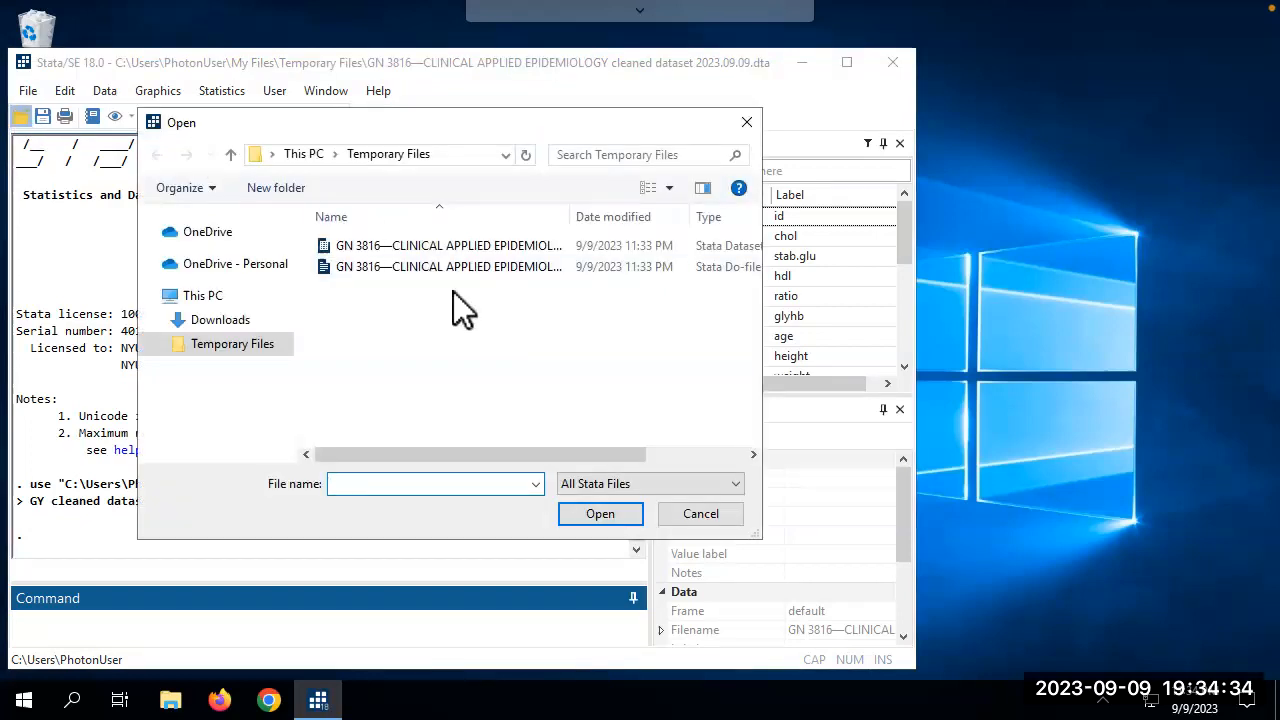
left_click(461, 266)
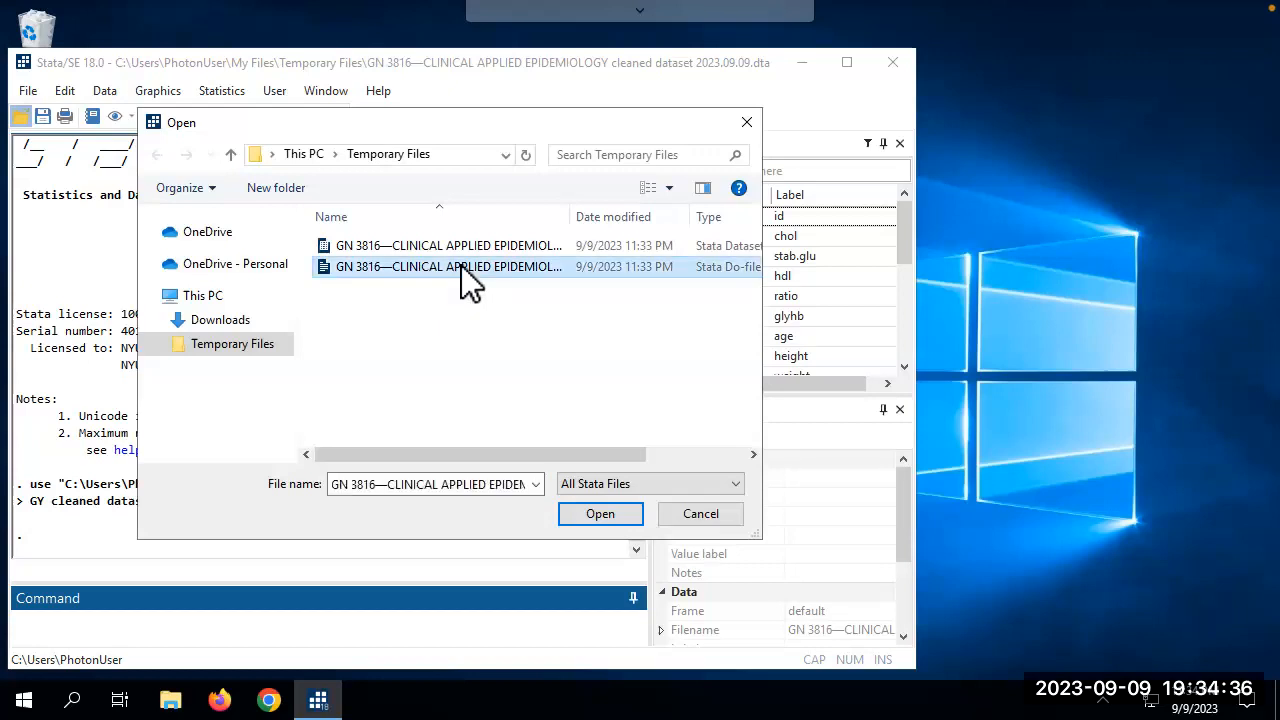
left_click(607, 517)
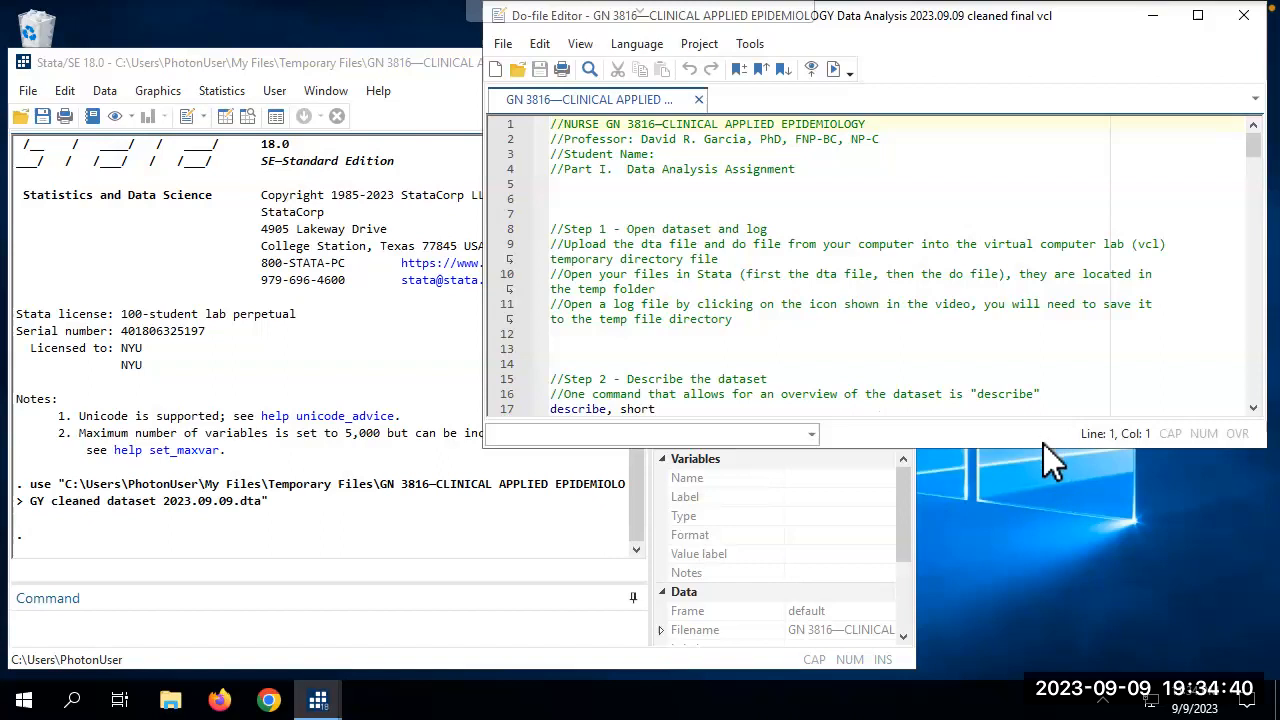
left_click_drag(1103, 18, 1101, 66)
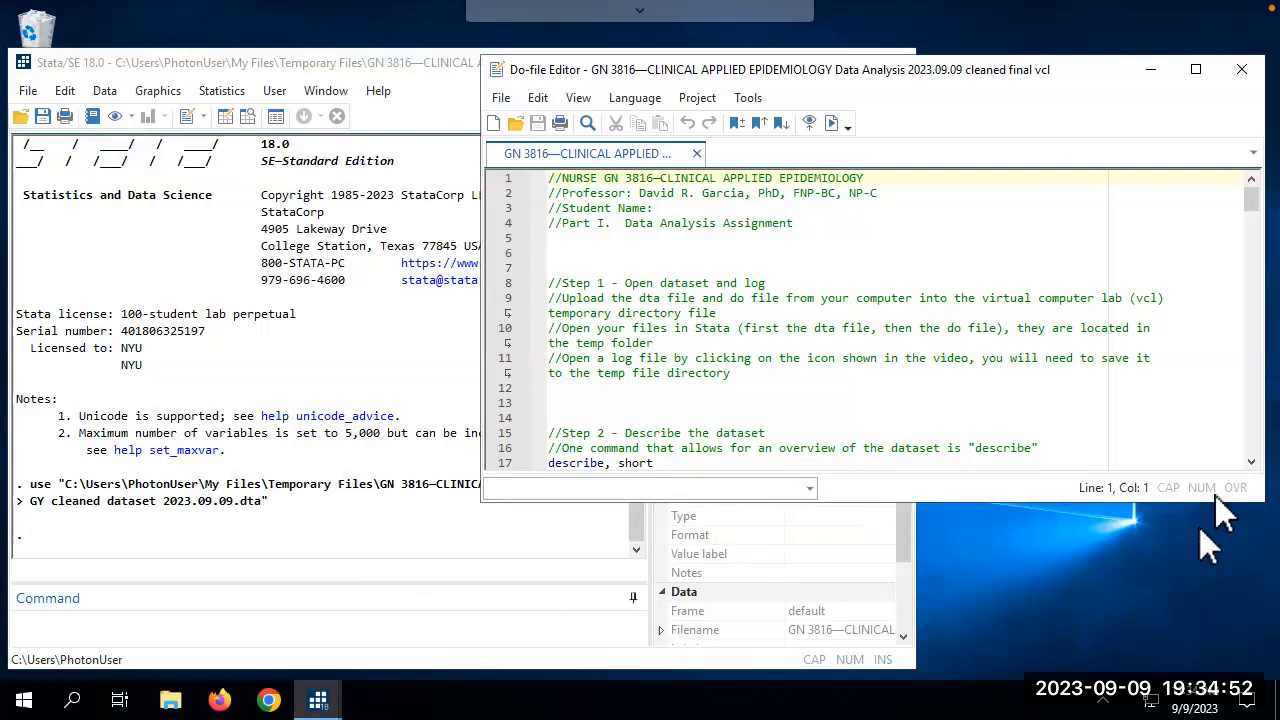
left_click_drag(1259, 497, 1272, 686)
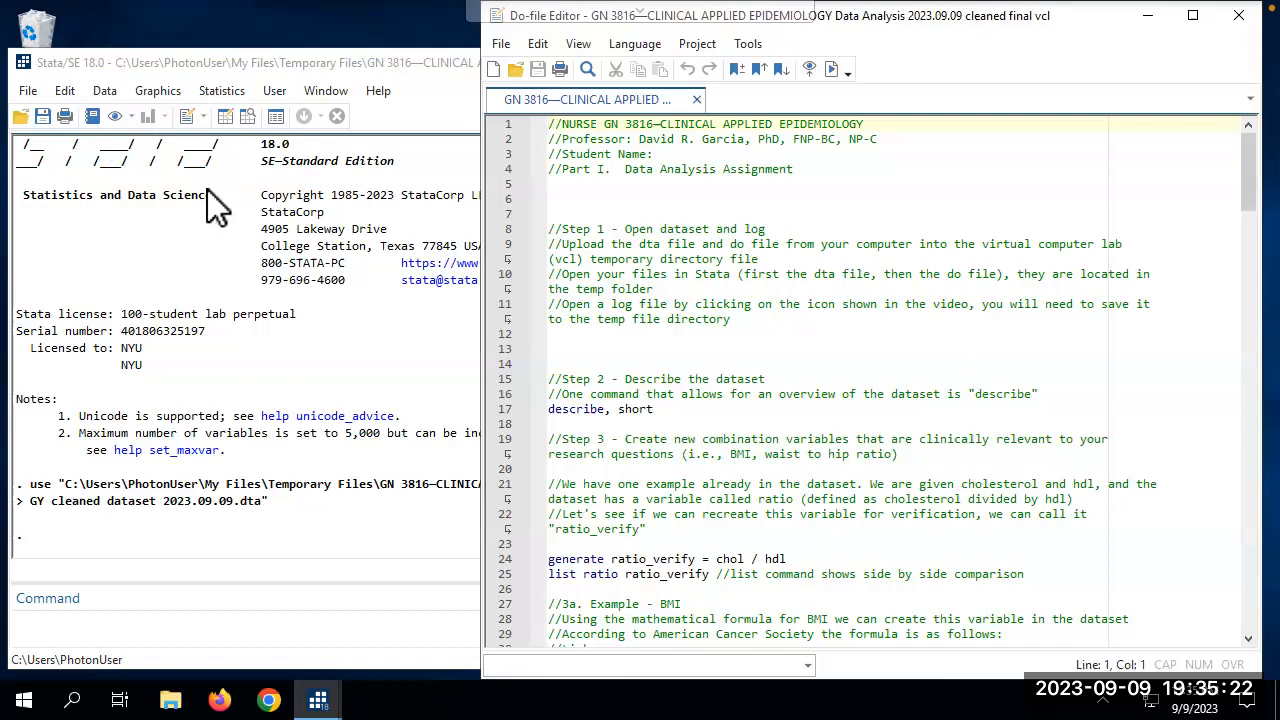
Start a formatted log (.smcl) in Temporary Files, naming it with the owner's first name followed by "log file 2023.09.09".
left_click(208, 157)
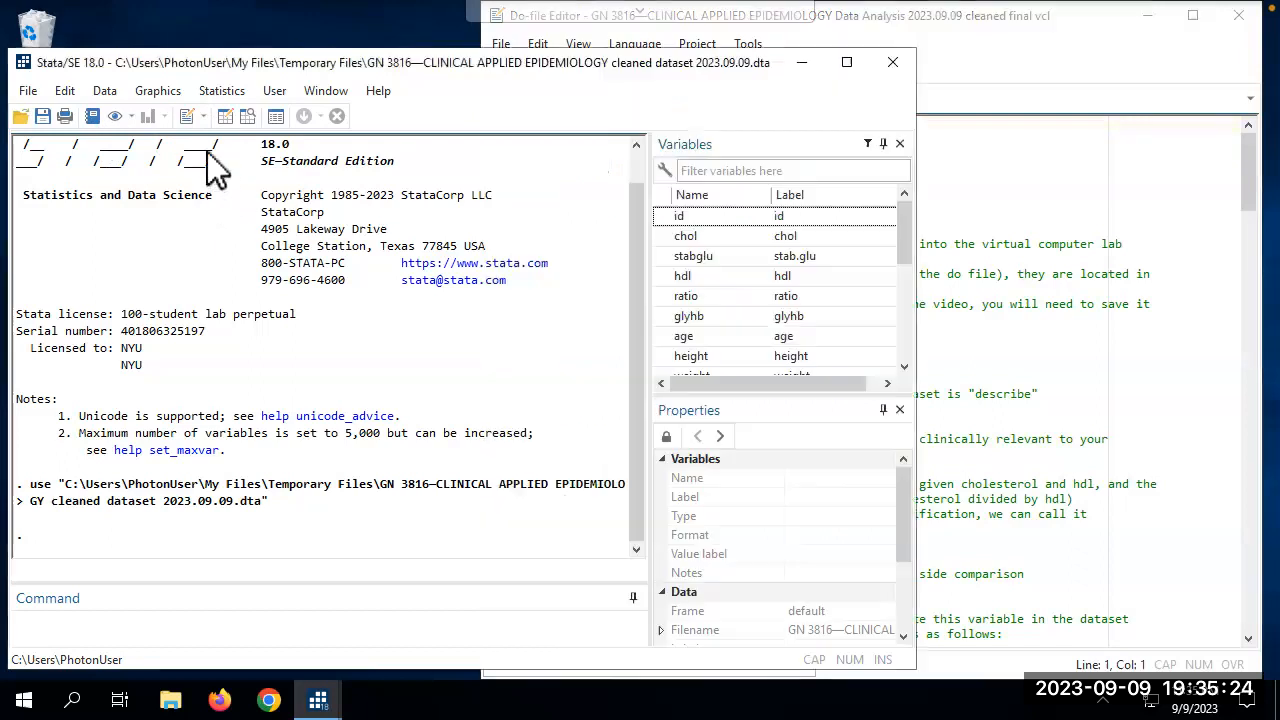
left_click(93, 116)
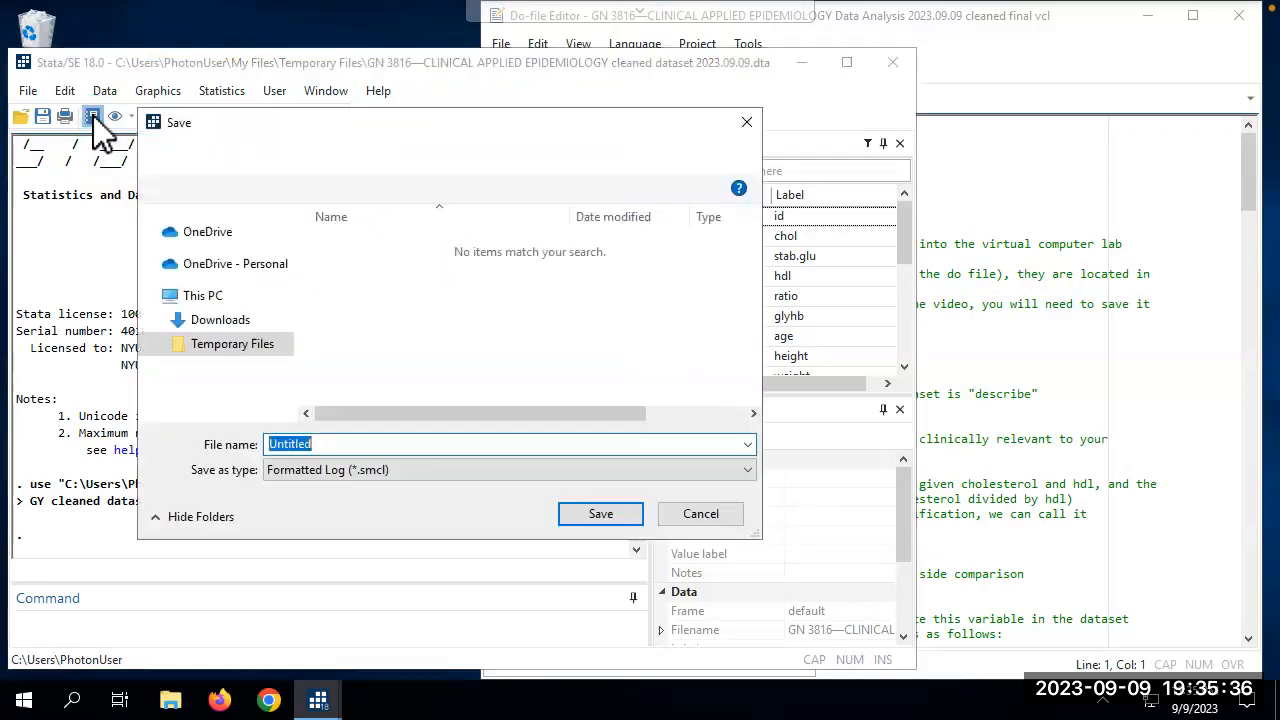
left_click(233, 350)
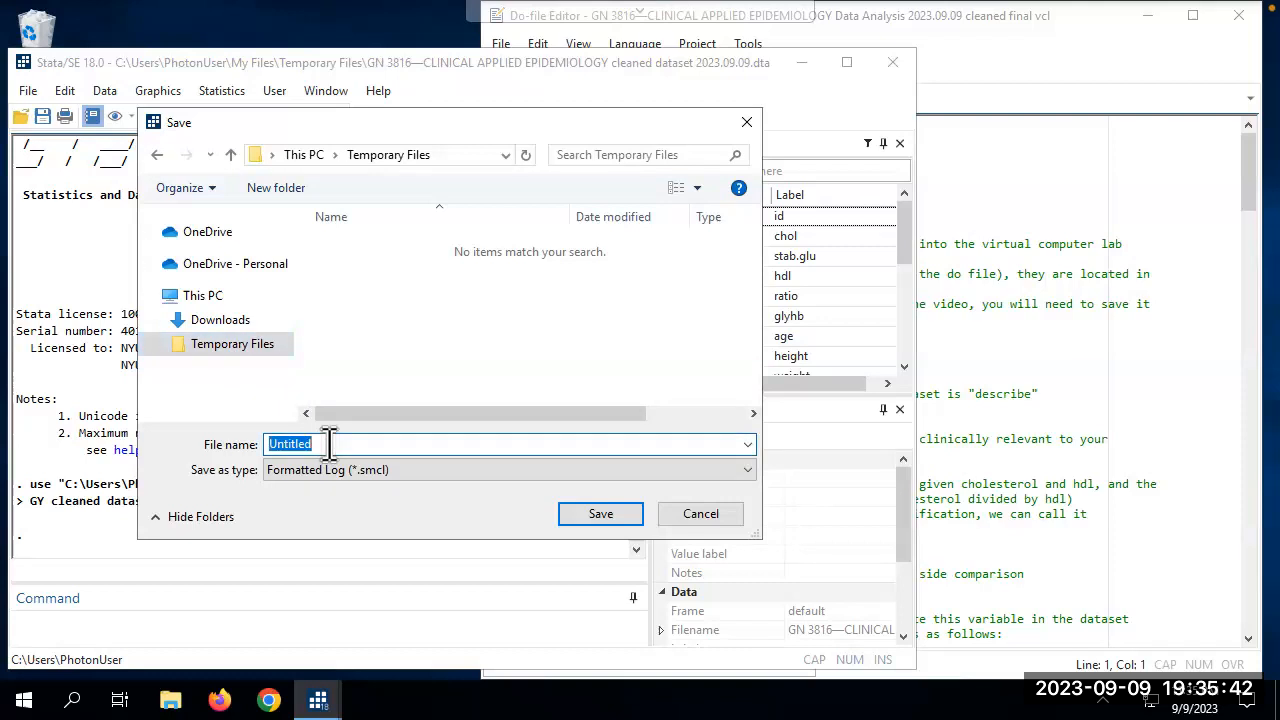
type("Davids l")
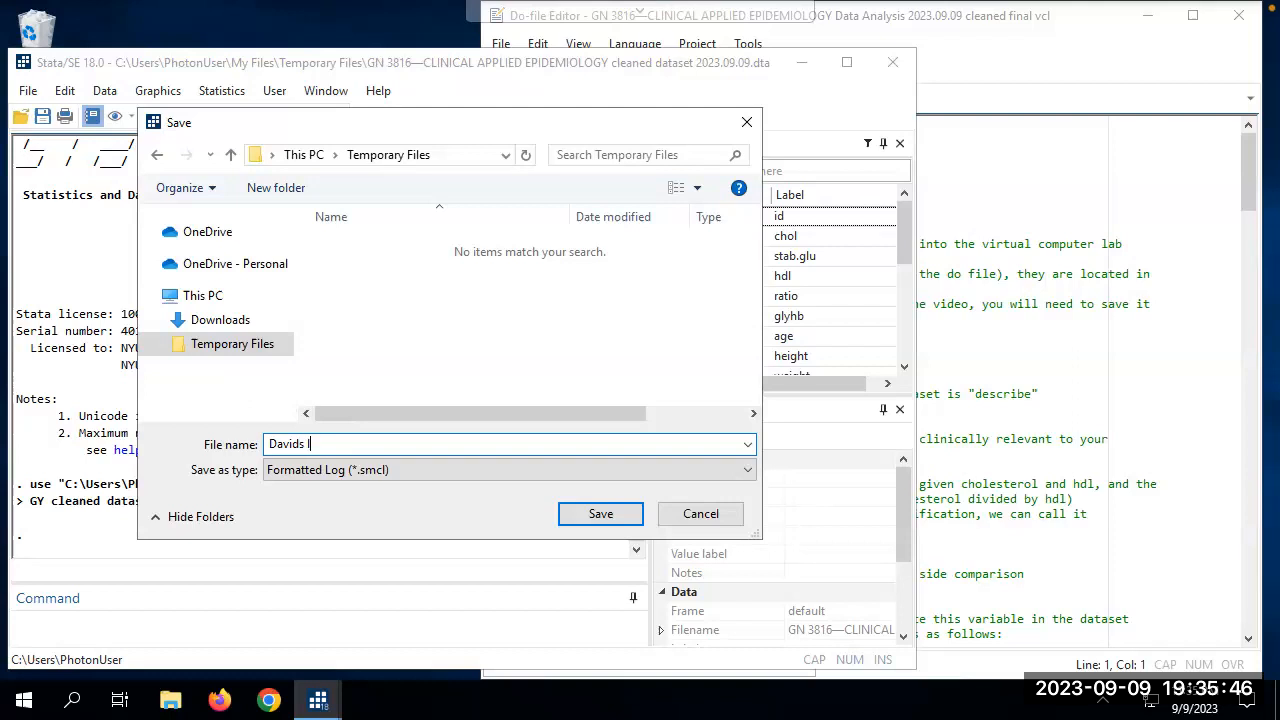
type("og file 2023.09")
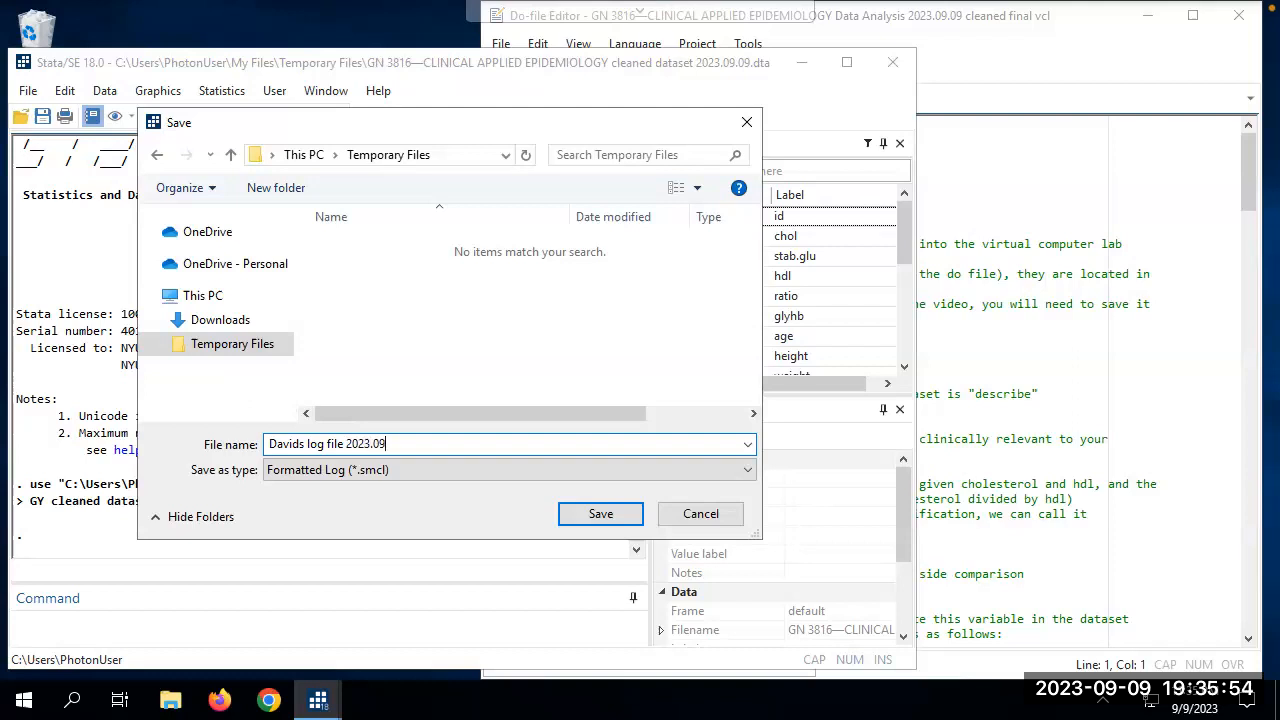
type(".09")
key("Return")
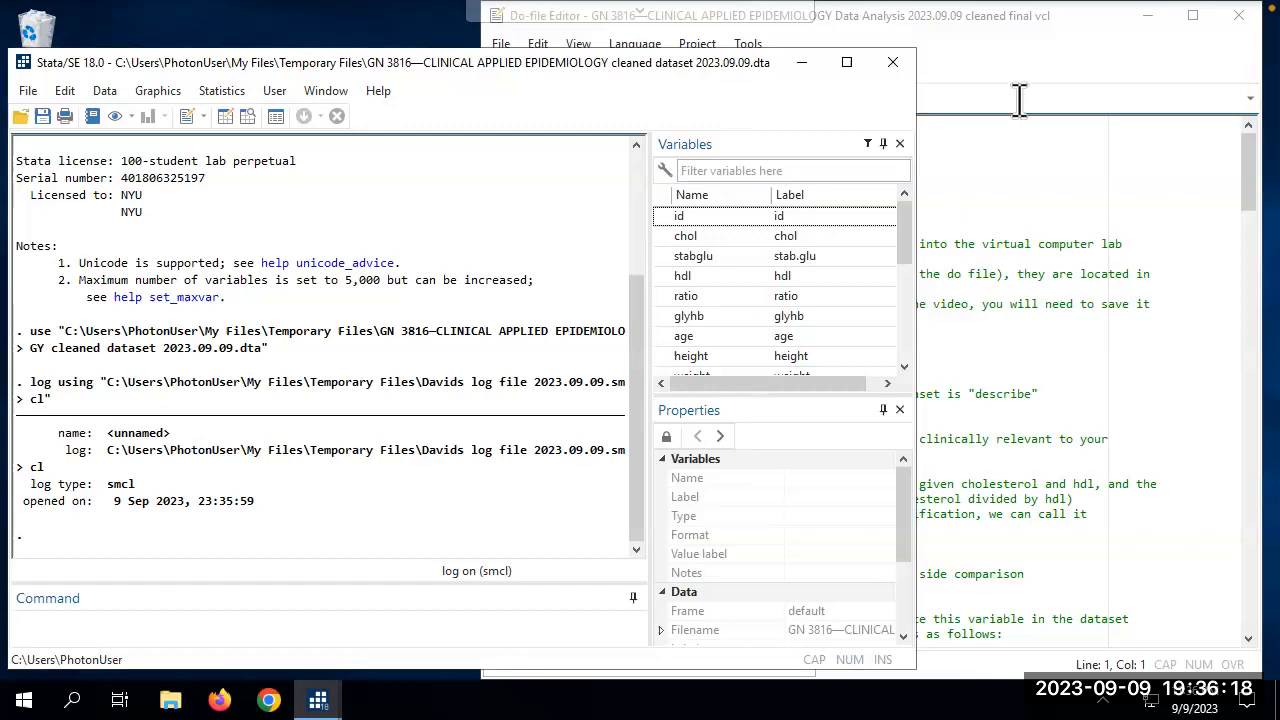
Run only the command "describe, short" from line 17 of the do-file.
left_click(1051, 49)
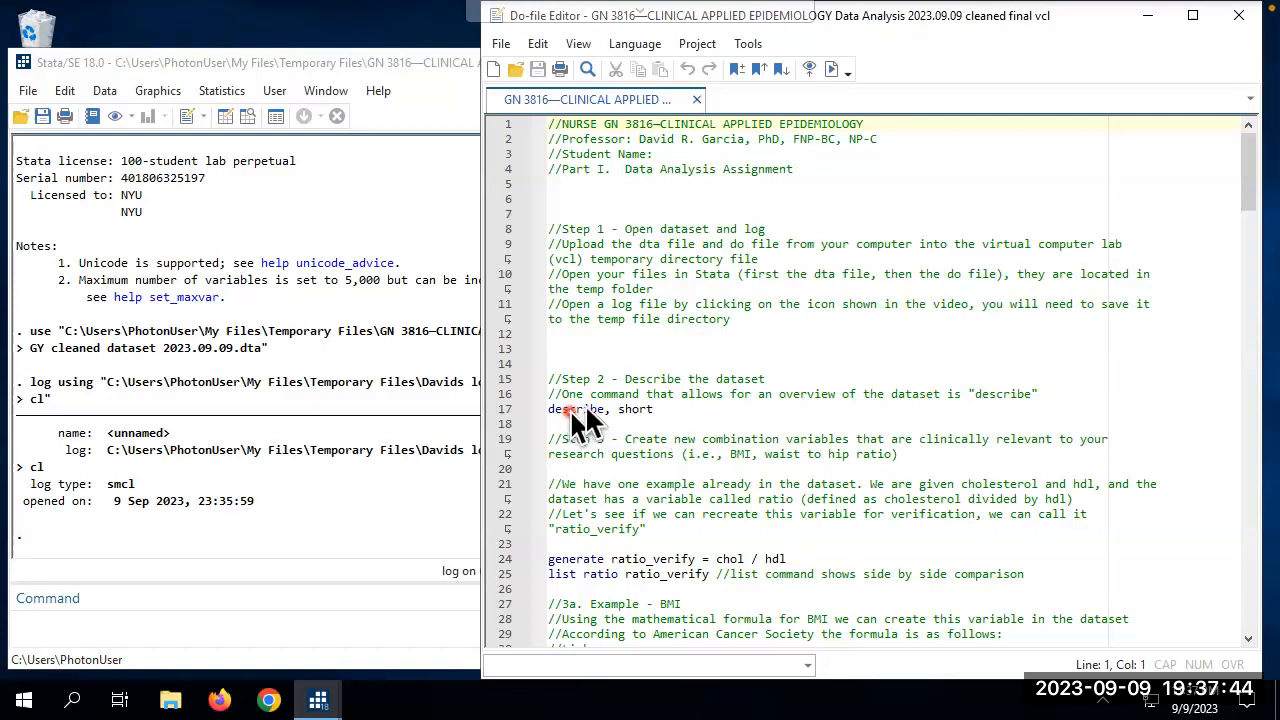
left_click_drag(653, 410, 530, 414)
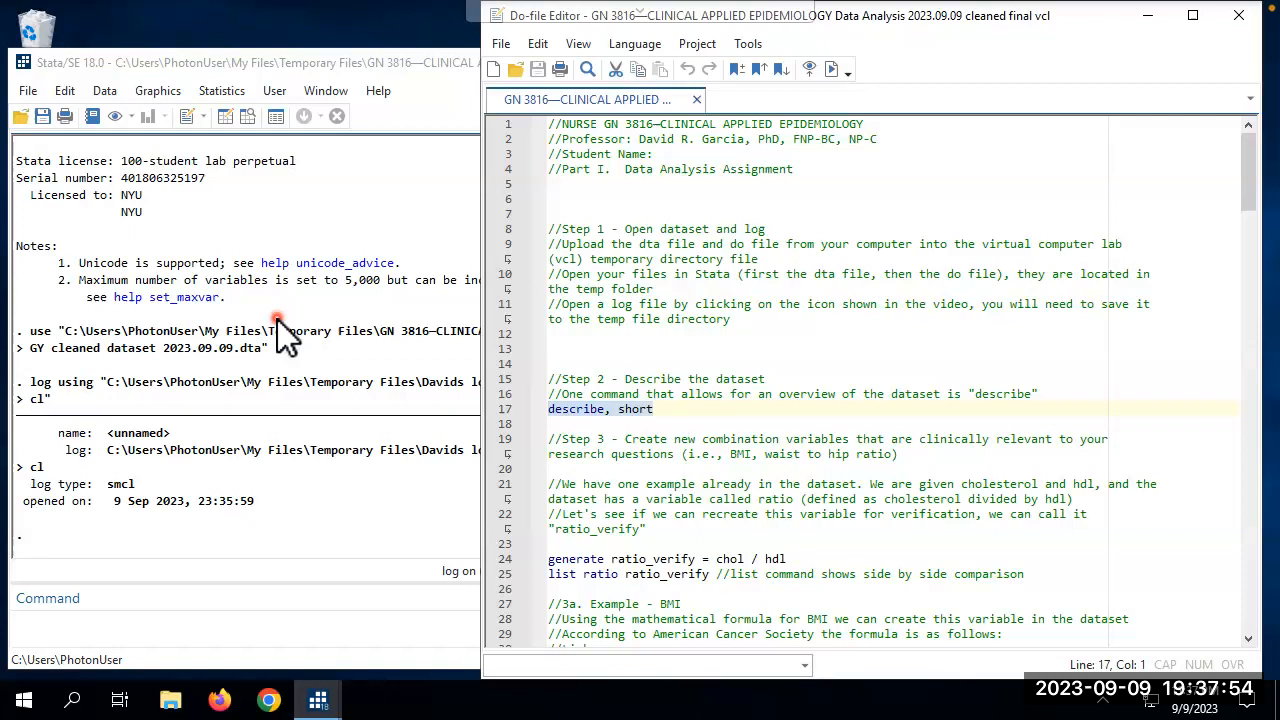
key("ctrl+d")
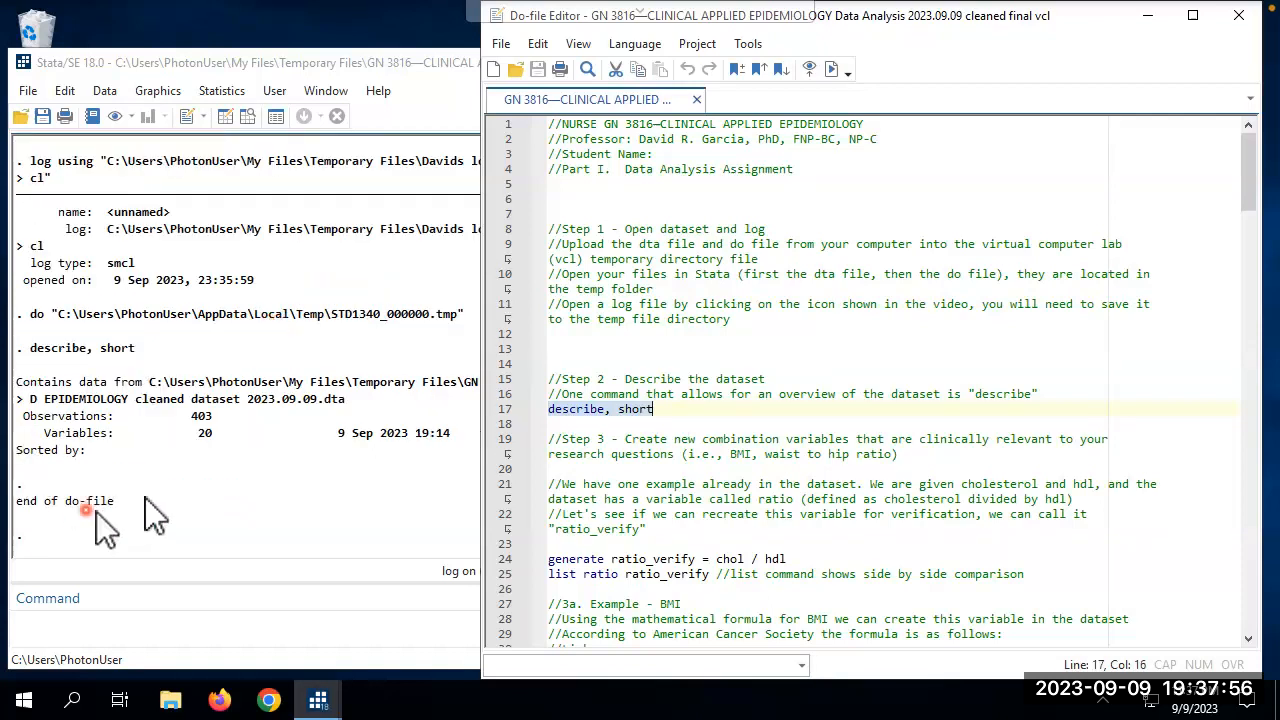
Examine the describe output, the Step 3 instructions in the do-file and the dataset's variable list.
left_click(145, 500)
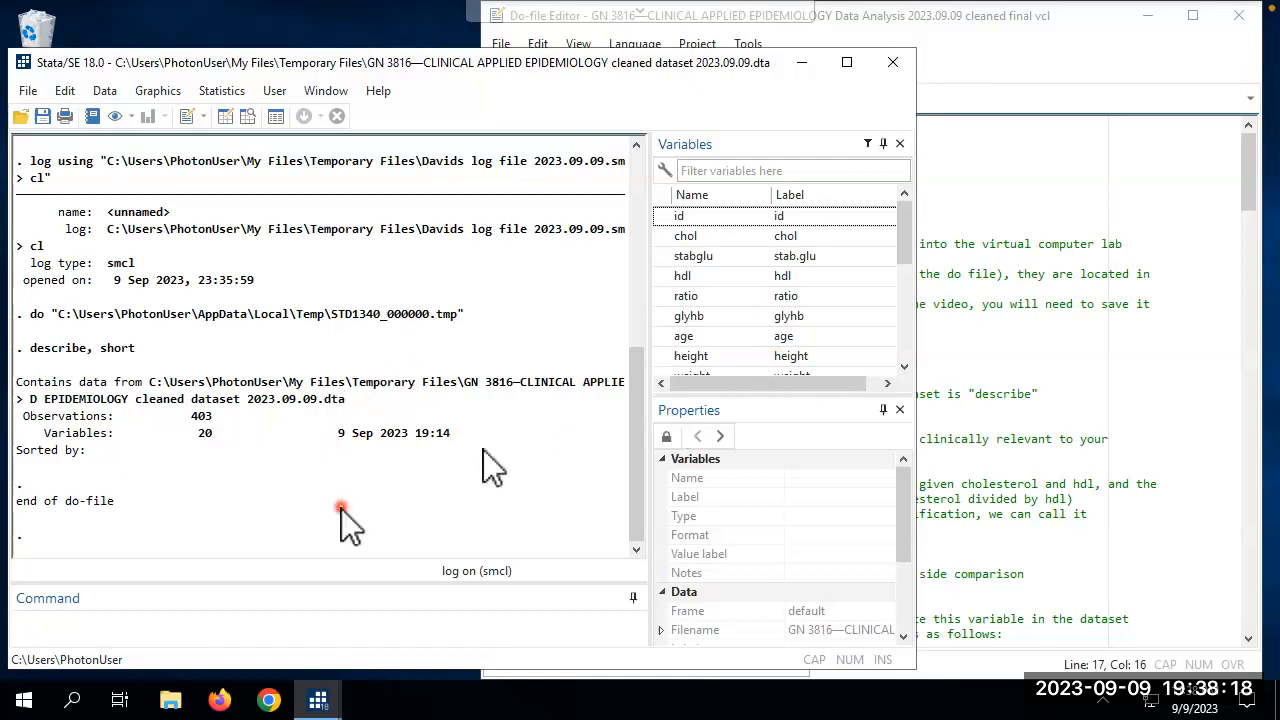
left_click(1070, 38)
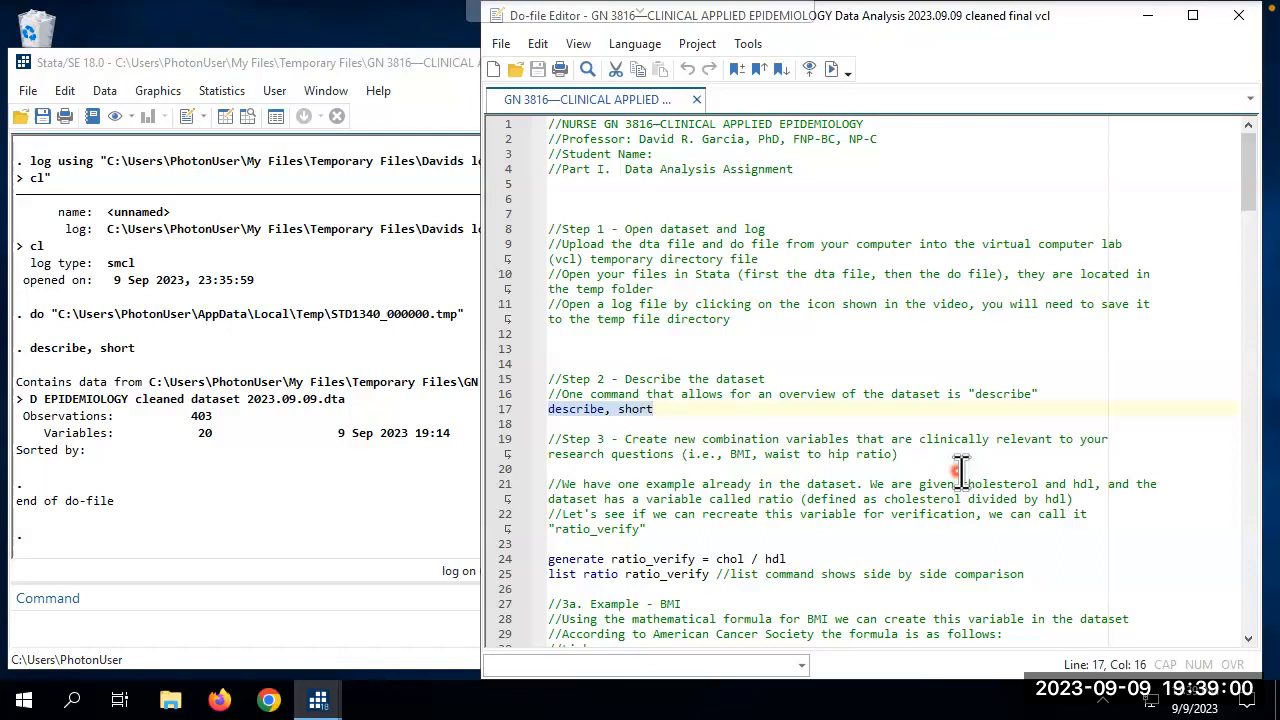
left_click(369, 399)
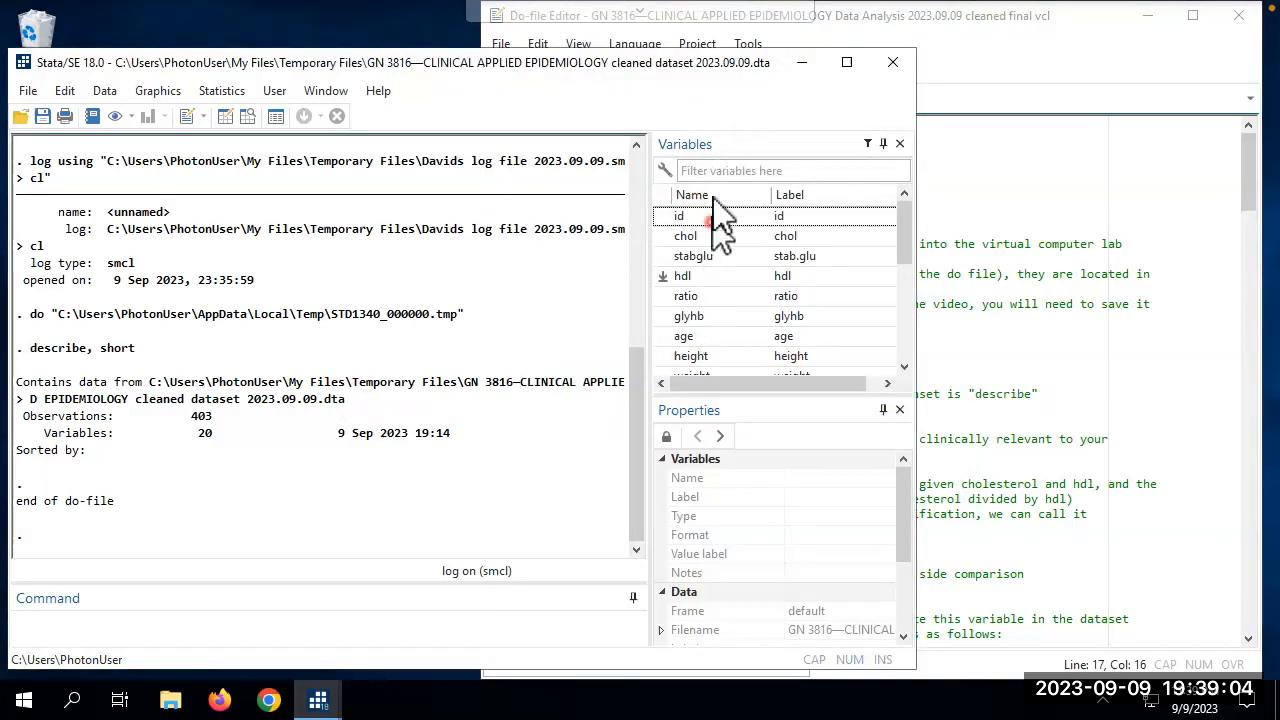
Sort the variable list alphabetically by name, examine its variables from age to weight, and return to the do-file's Step 3 instructions.
left_click(715, 195)
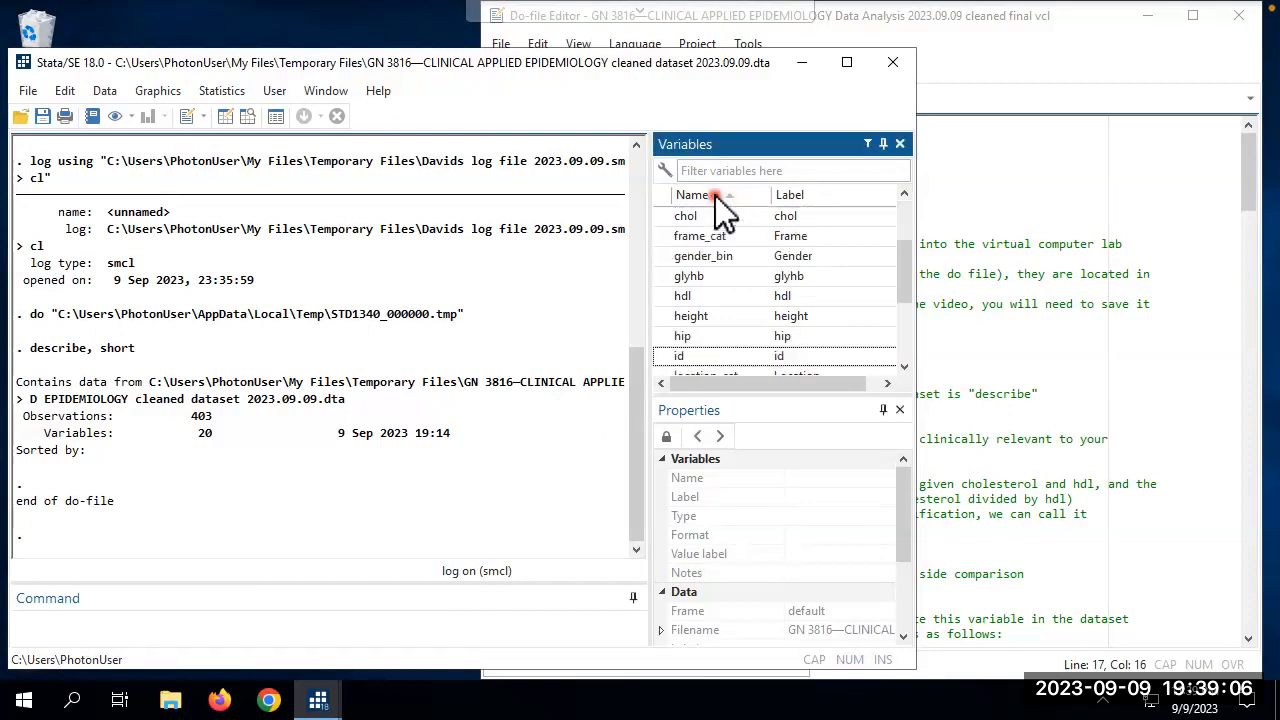
scroll(715, 253, "up", 2)
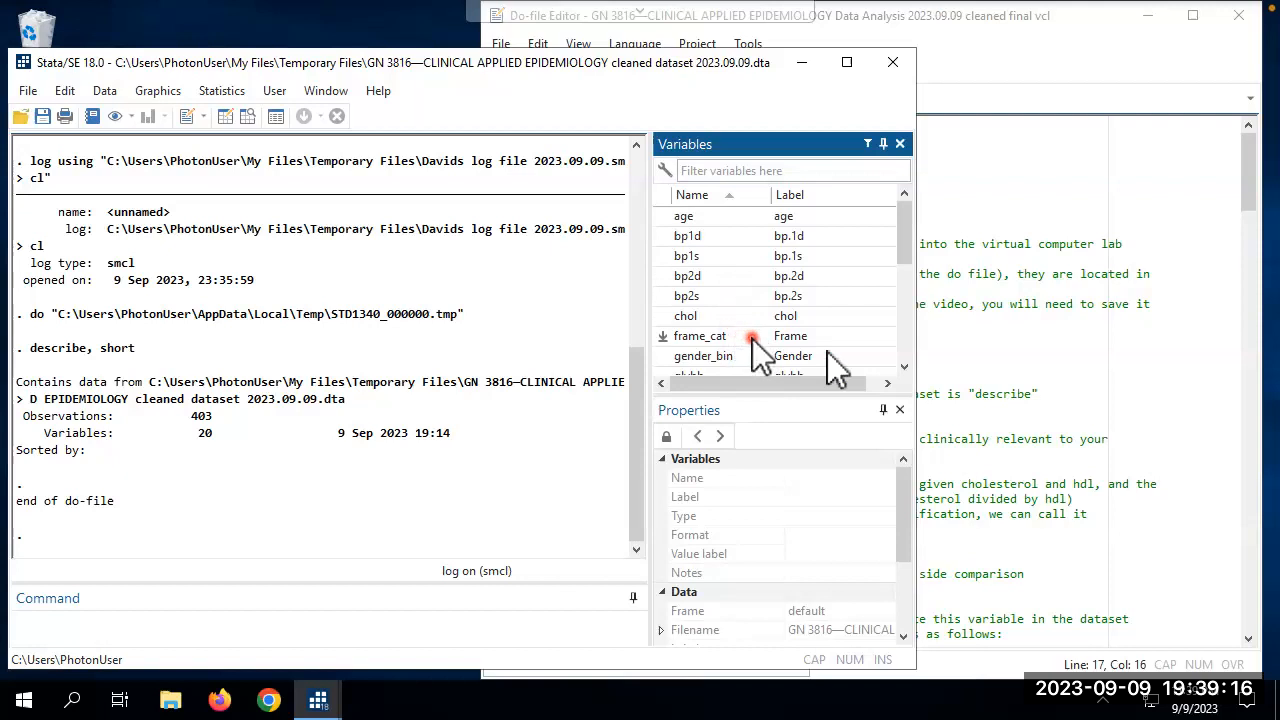
left_click(906, 368)
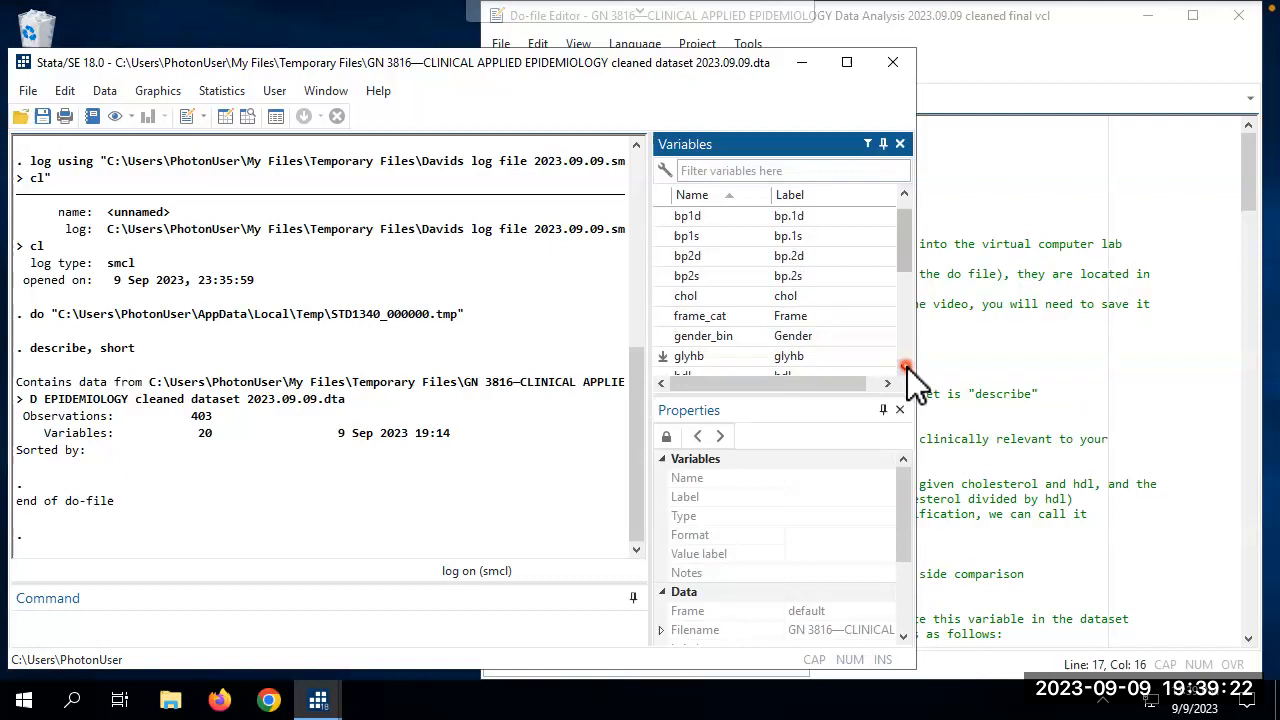
left_click(906, 367)
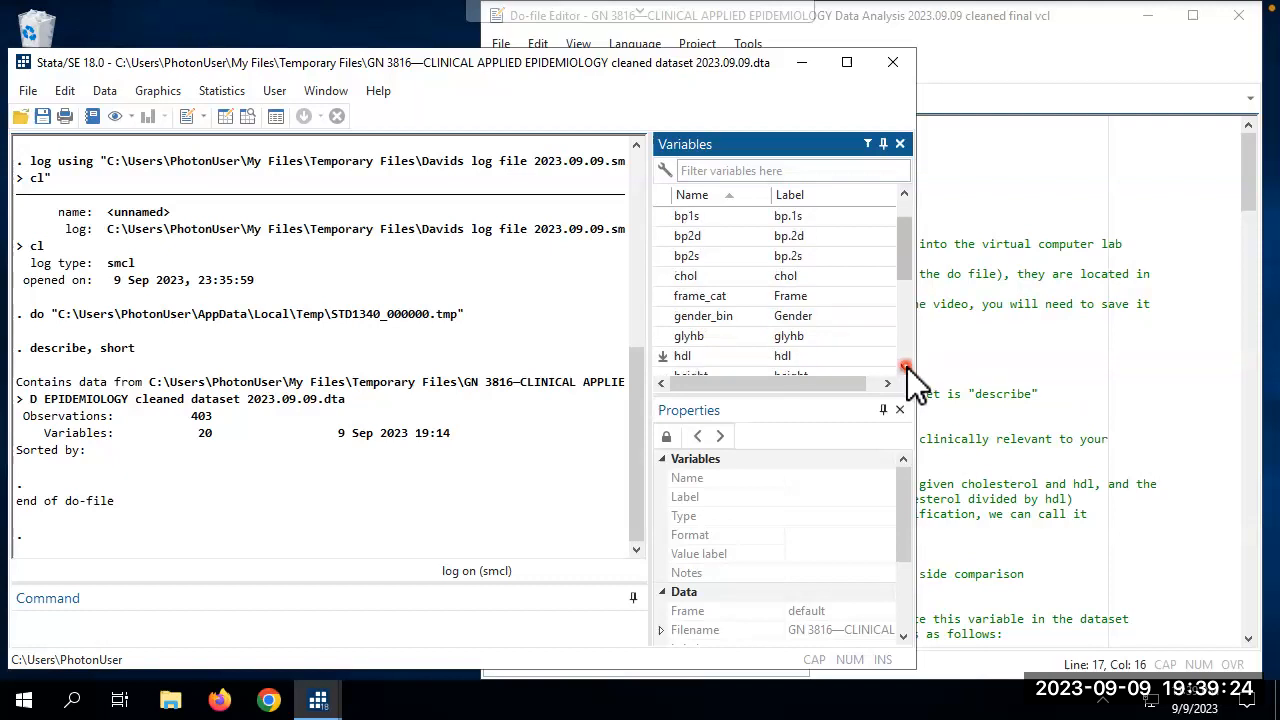
left_click(906, 368)
left_click(906, 368)
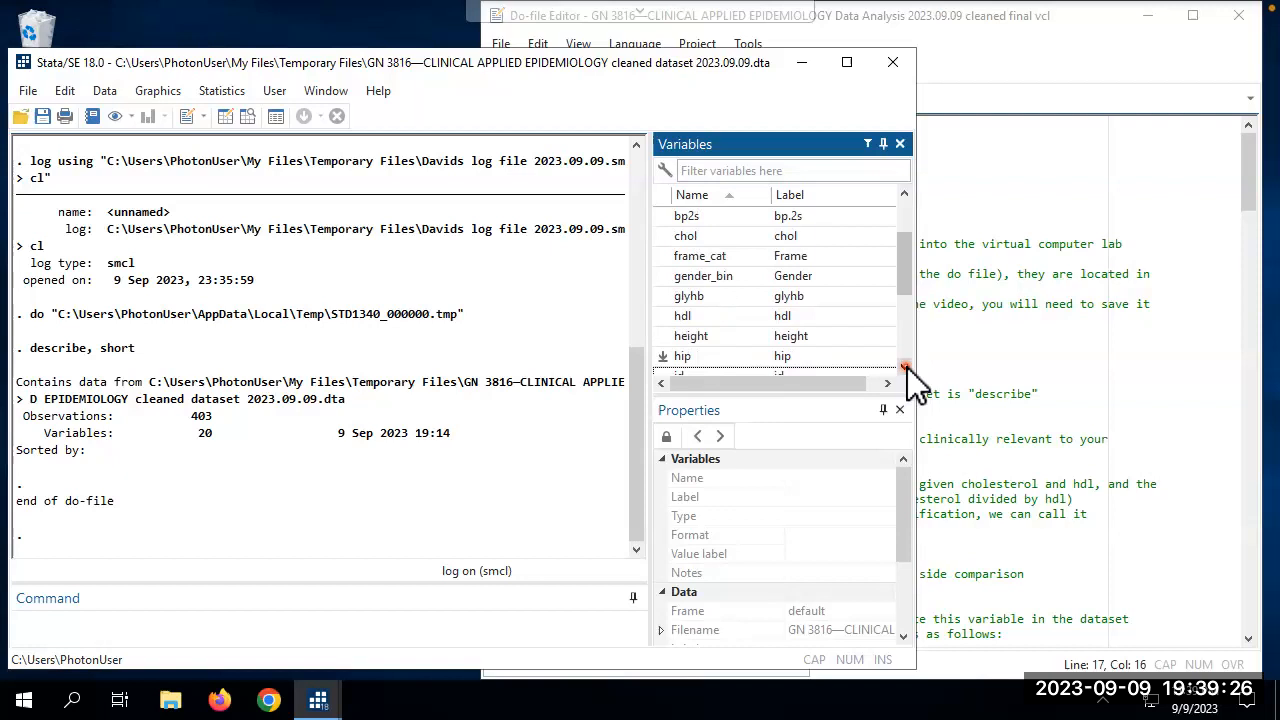
left_click(906, 368)
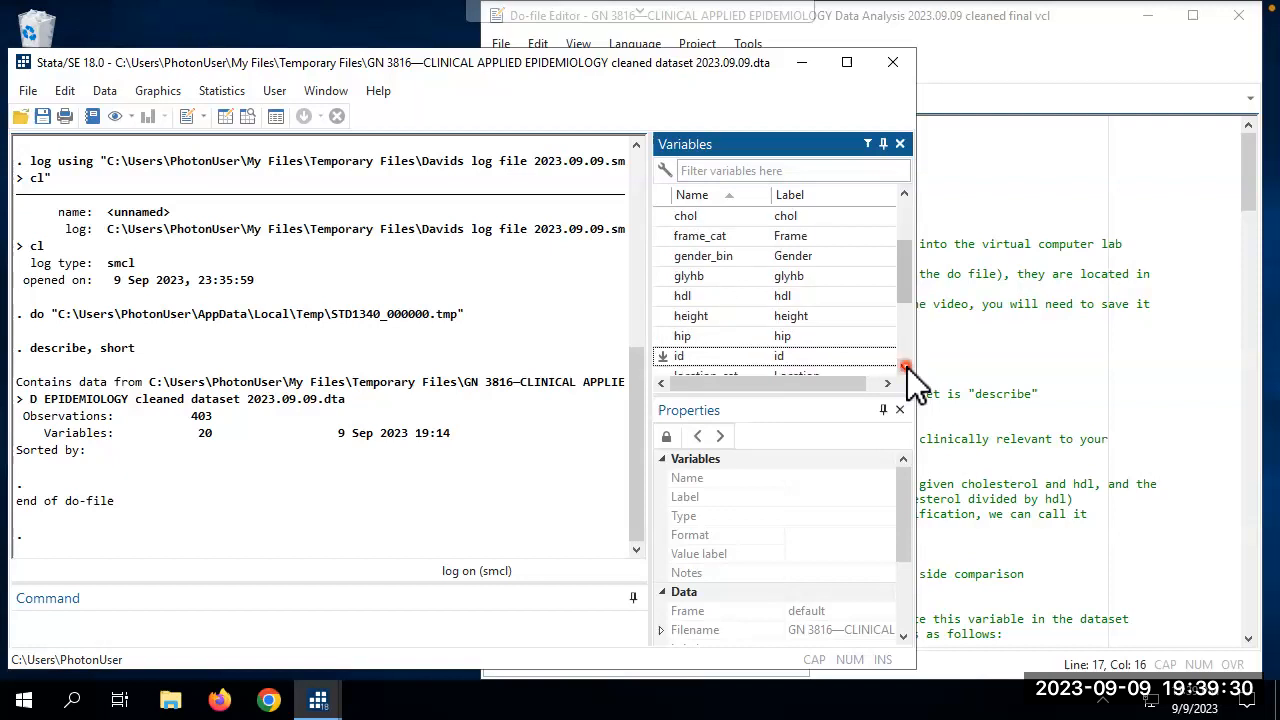
left_click(904, 366)
left_click(904, 366)
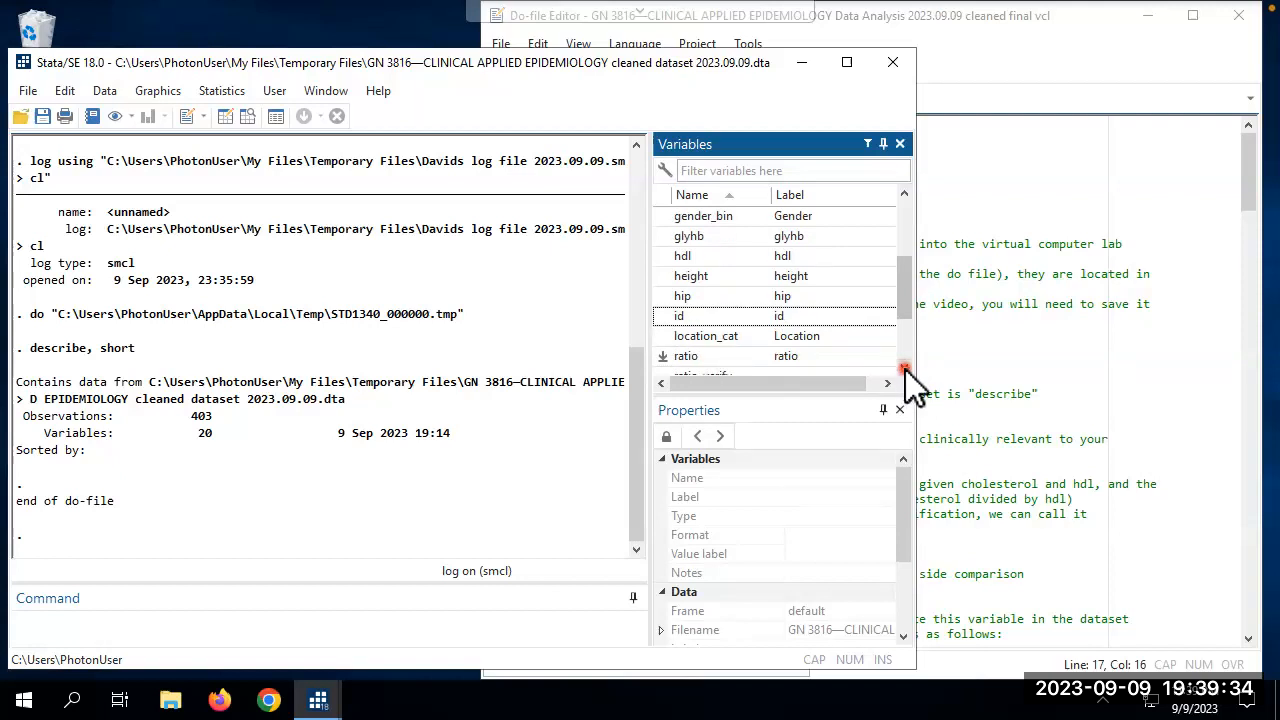
left_click(904, 366)
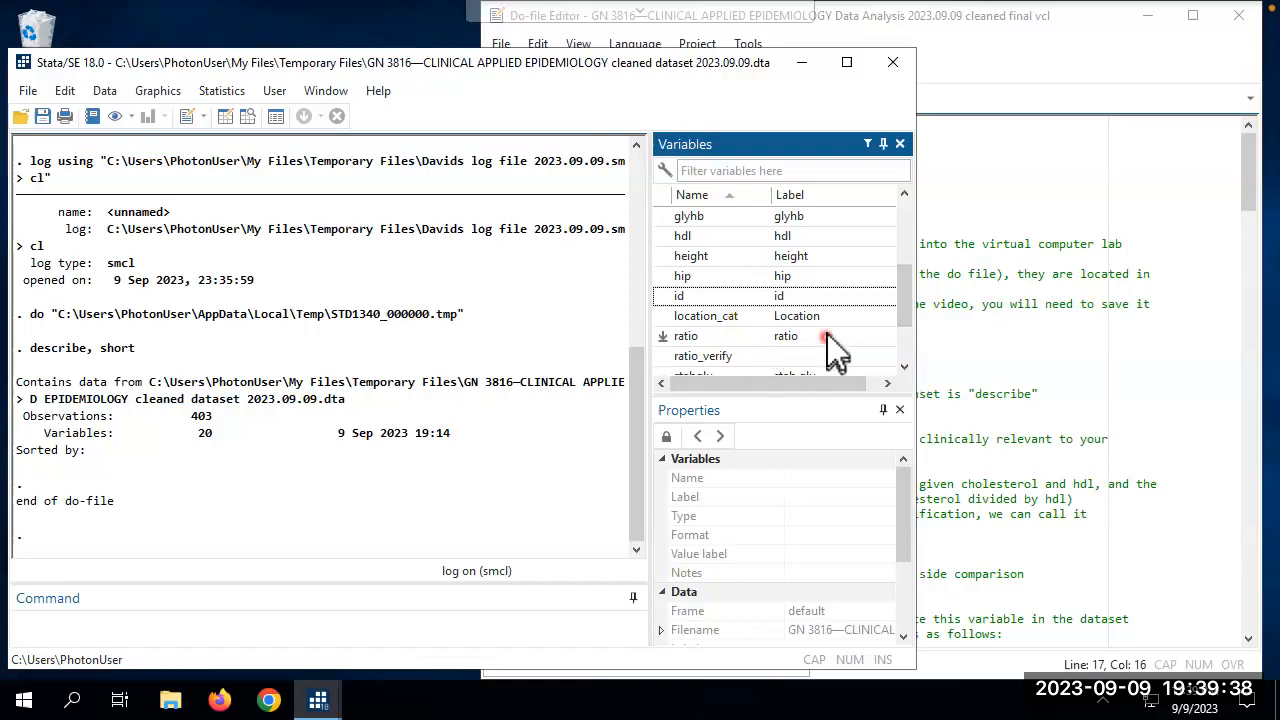
left_click(904, 366)
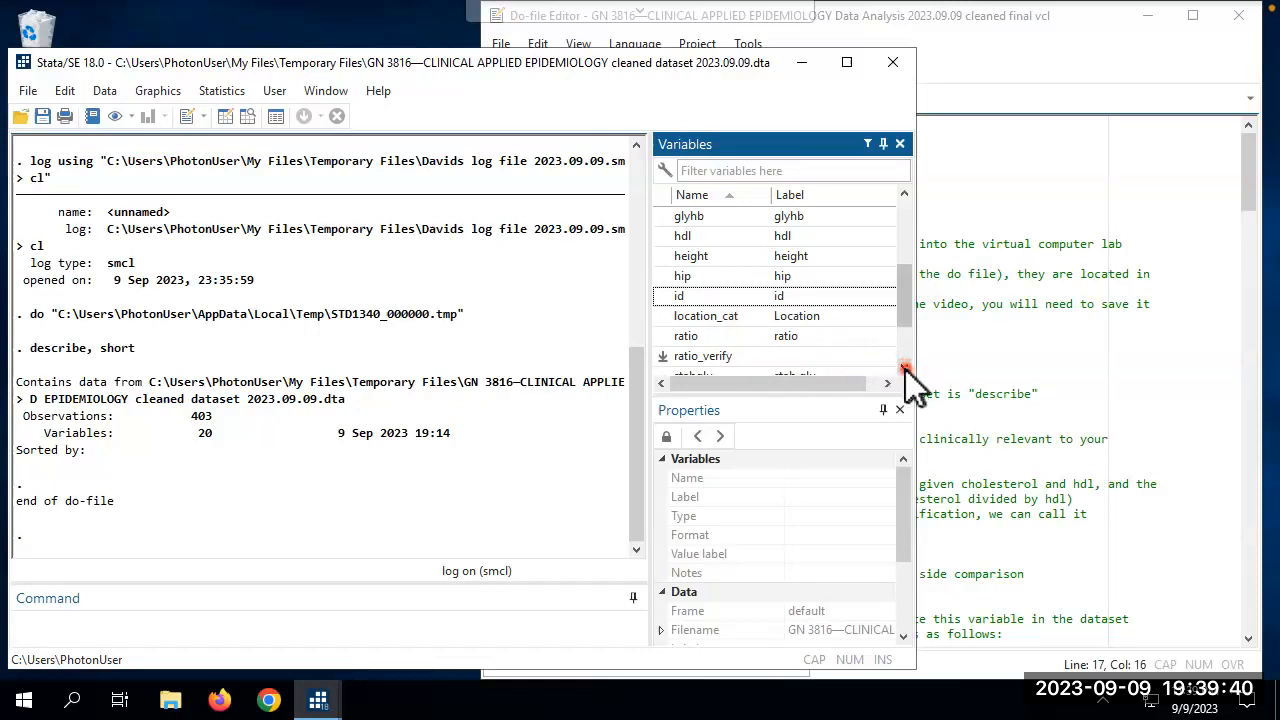
left_click(904, 367)
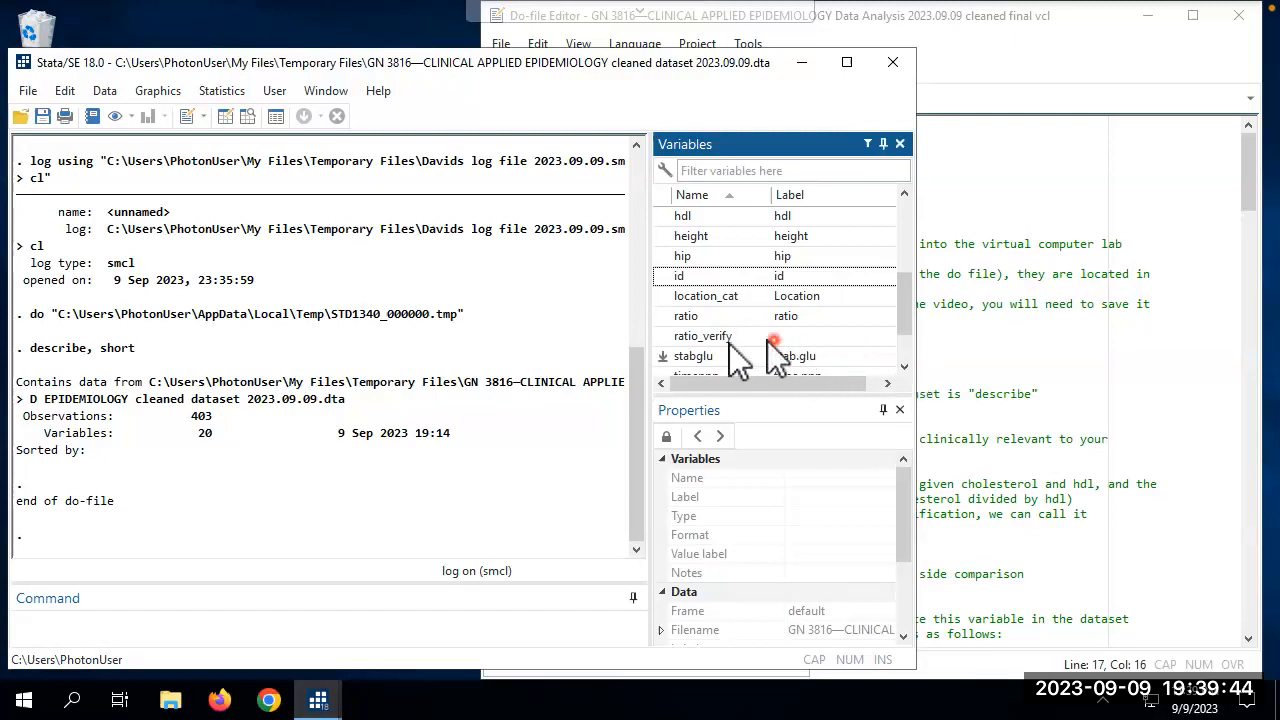
left_click(905, 366)
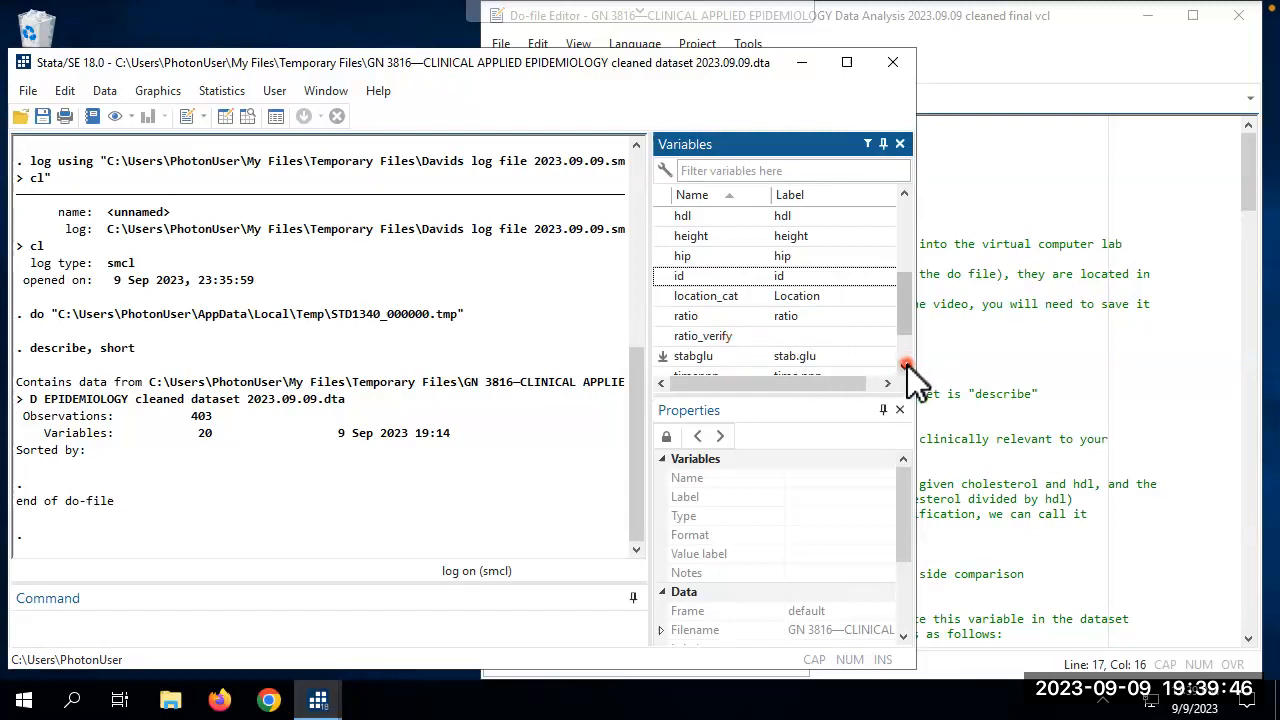
left_click(905, 366)
left_click(905, 366)
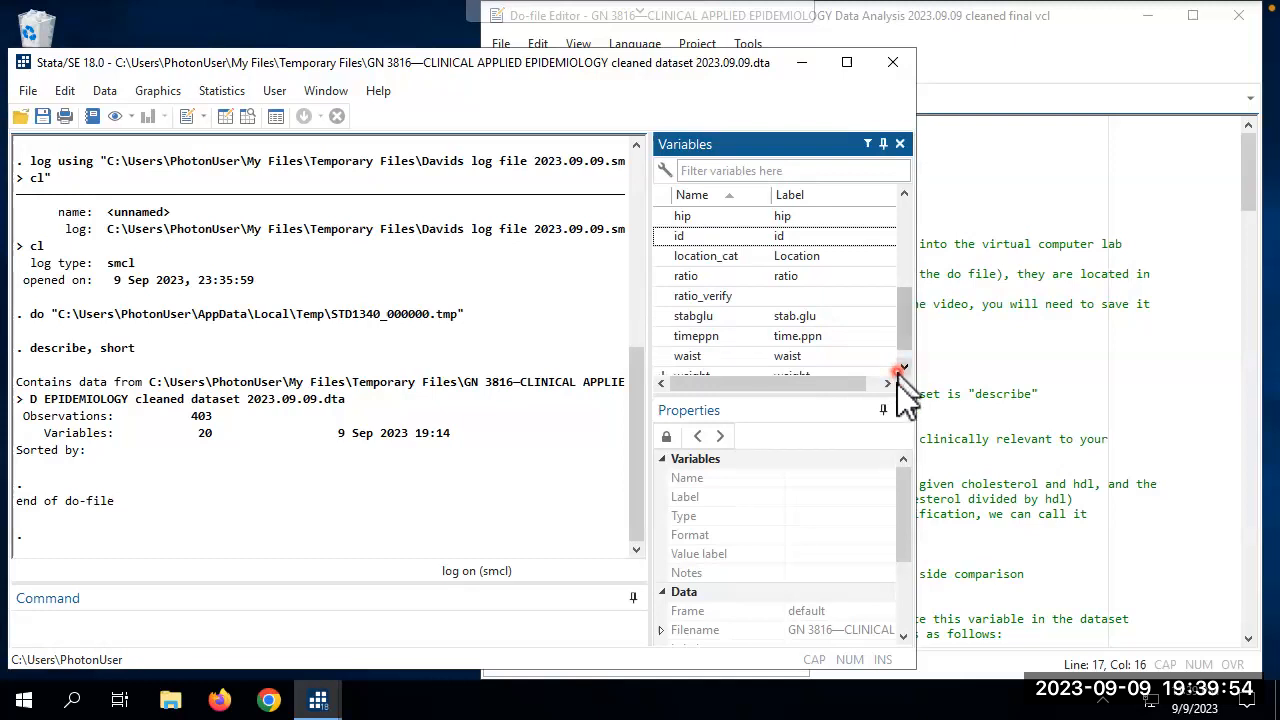
left_click(903, 369)
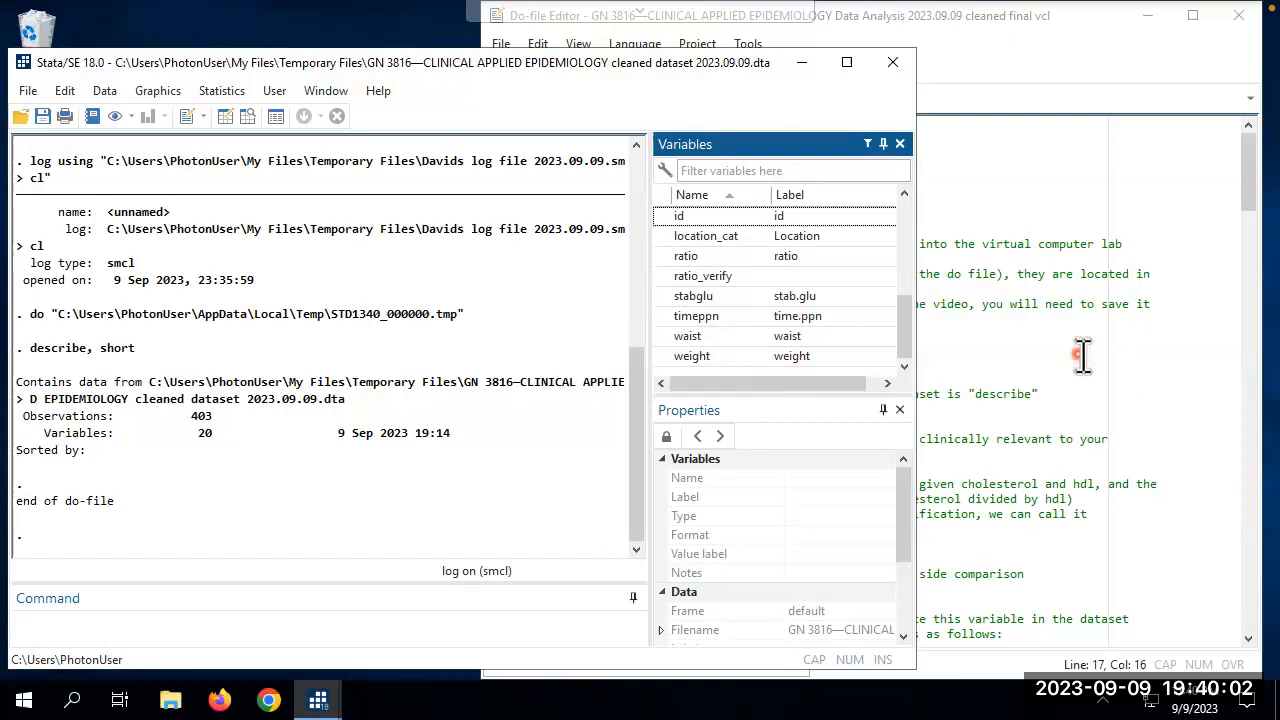
left_click(998, 226)
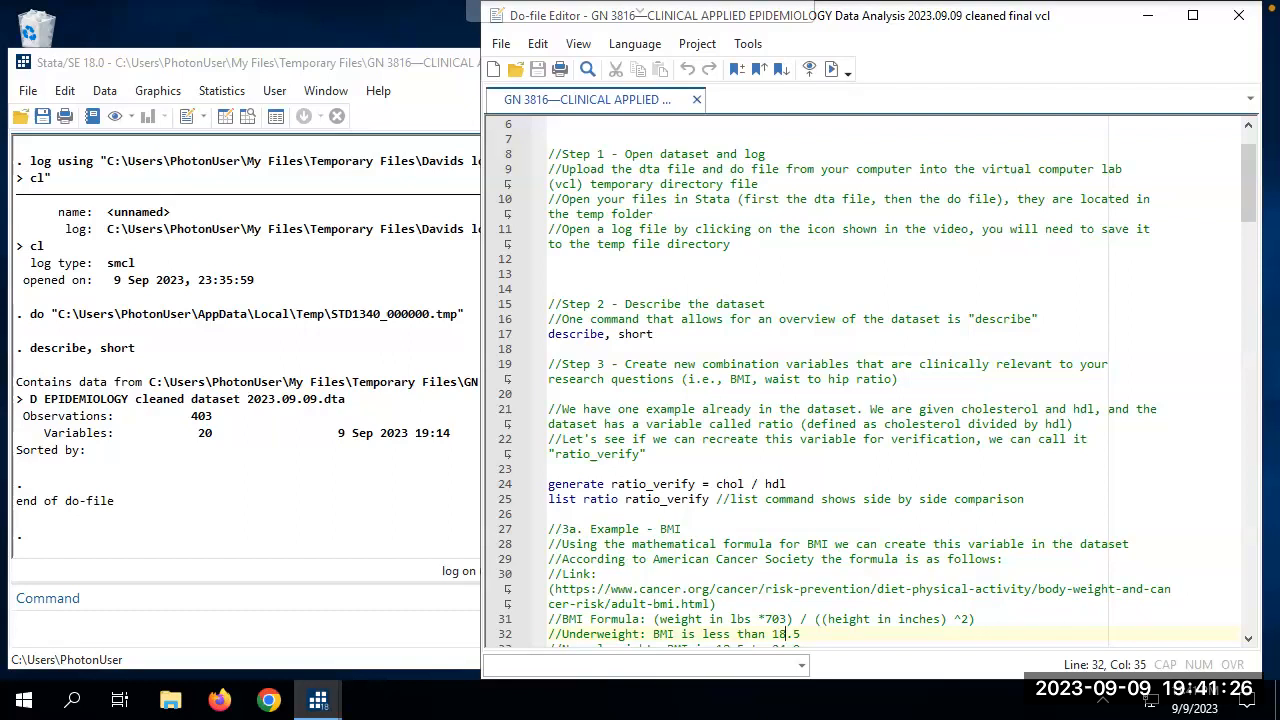
Drop the existing ratio_verify variable from the dataset.
left_click(420, 500)
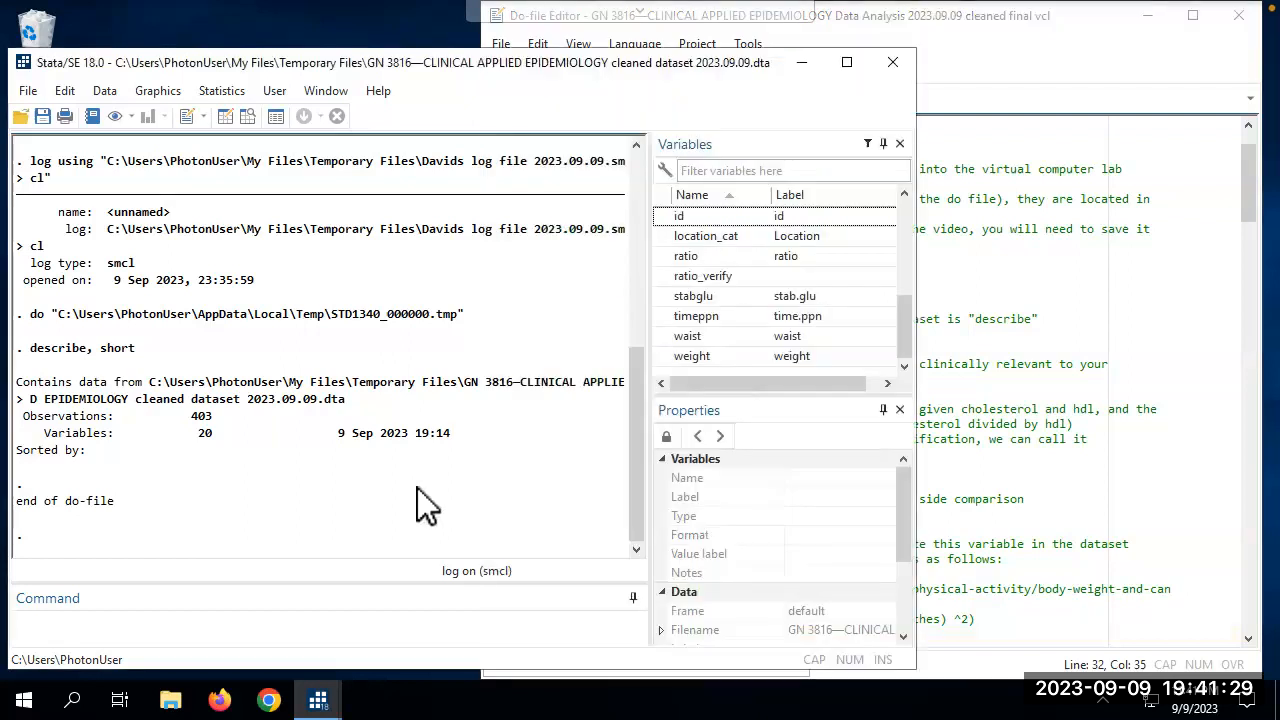
left_click(905, 195)
left_click(905, 195)
left_click(905, 195)
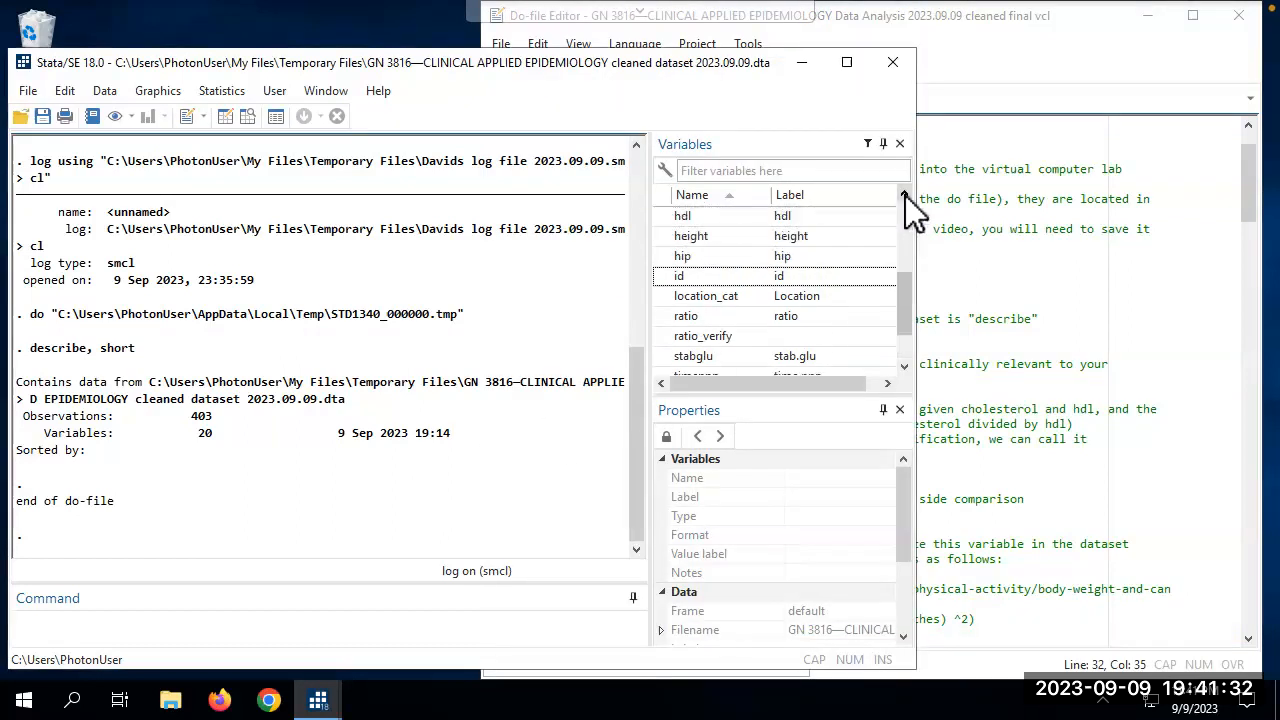
right_click(696, 336)
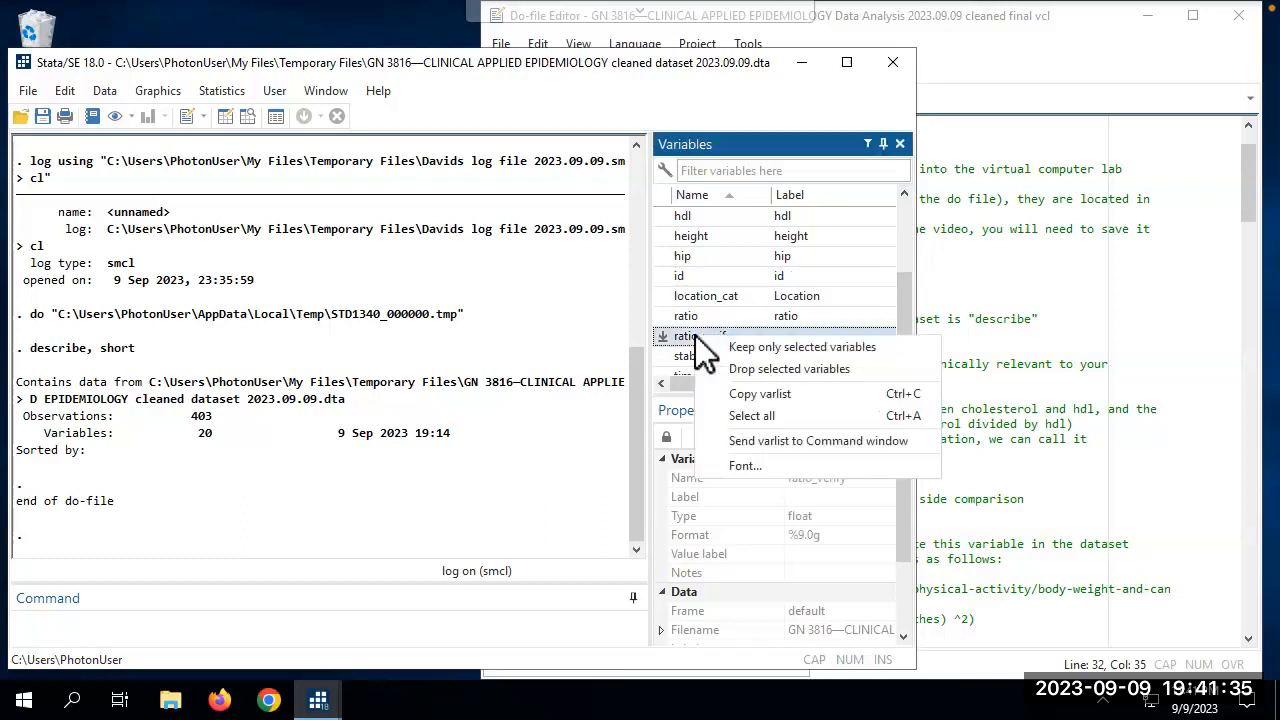
left_click(747, 370)
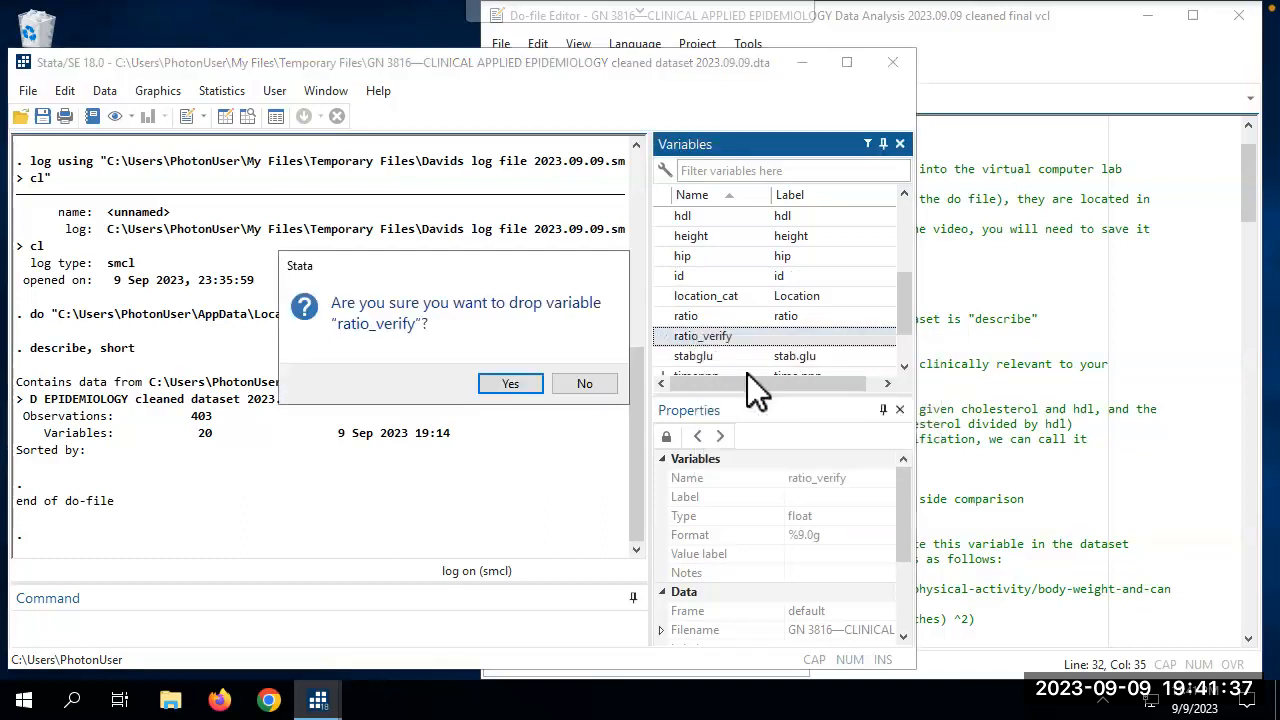
left_click(511, 384)
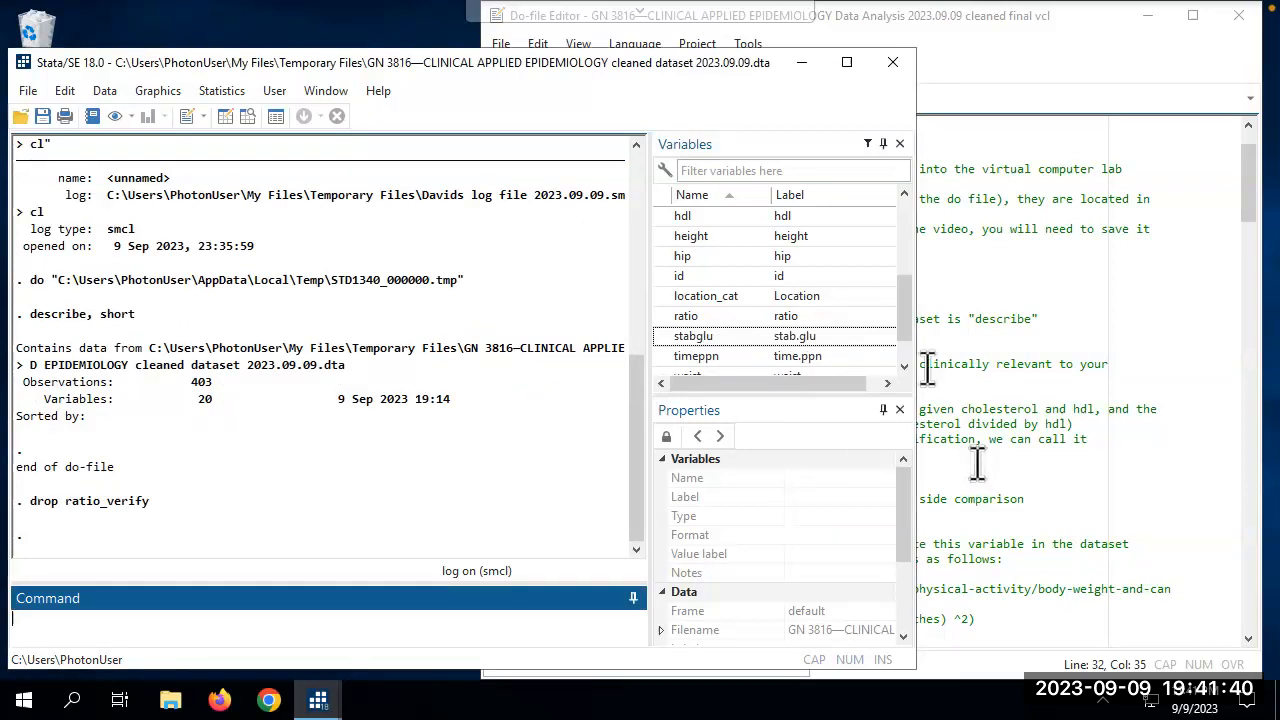
Examine the ratio_verify formula on line 24 of the do-file and locate chol and hdl in the variable list.
left_click(1007, 300)
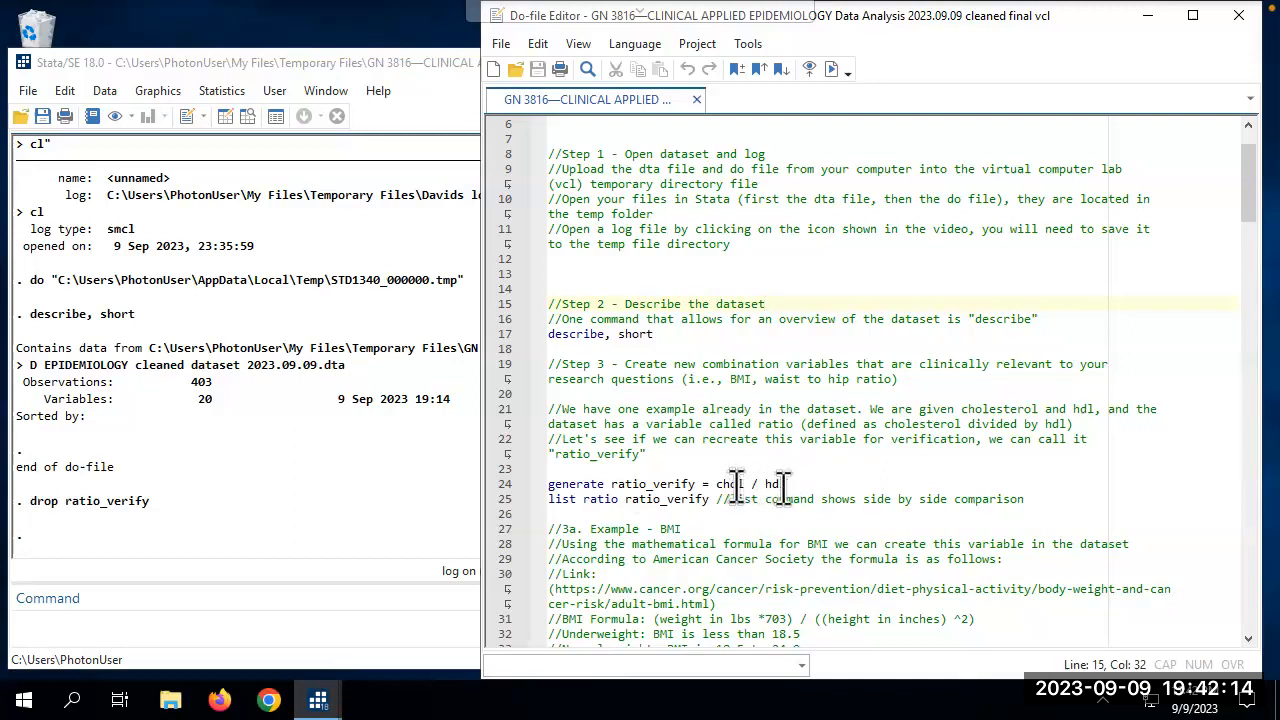
left_click(437, 463)
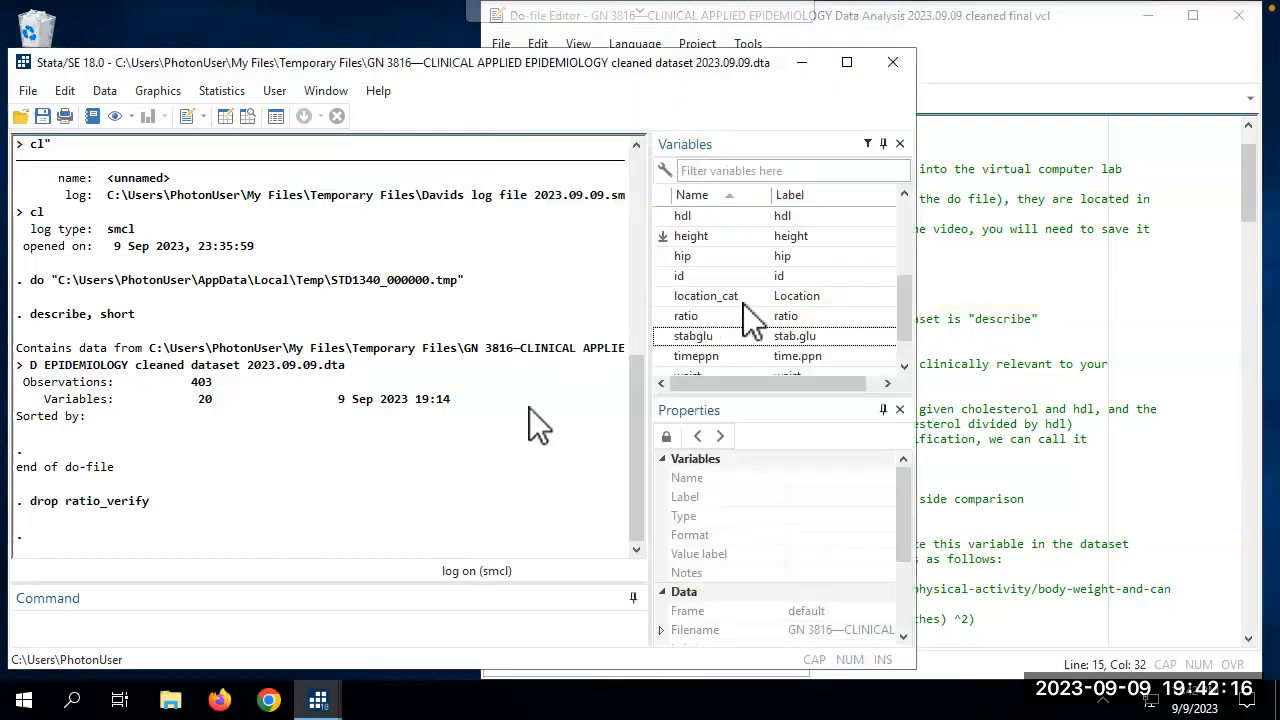
left_click(903, 195)
left_click(903, 195)
left_click(903, 195)
left_click(903, 195)
left_click(903, 195)
left_click(903, 195)
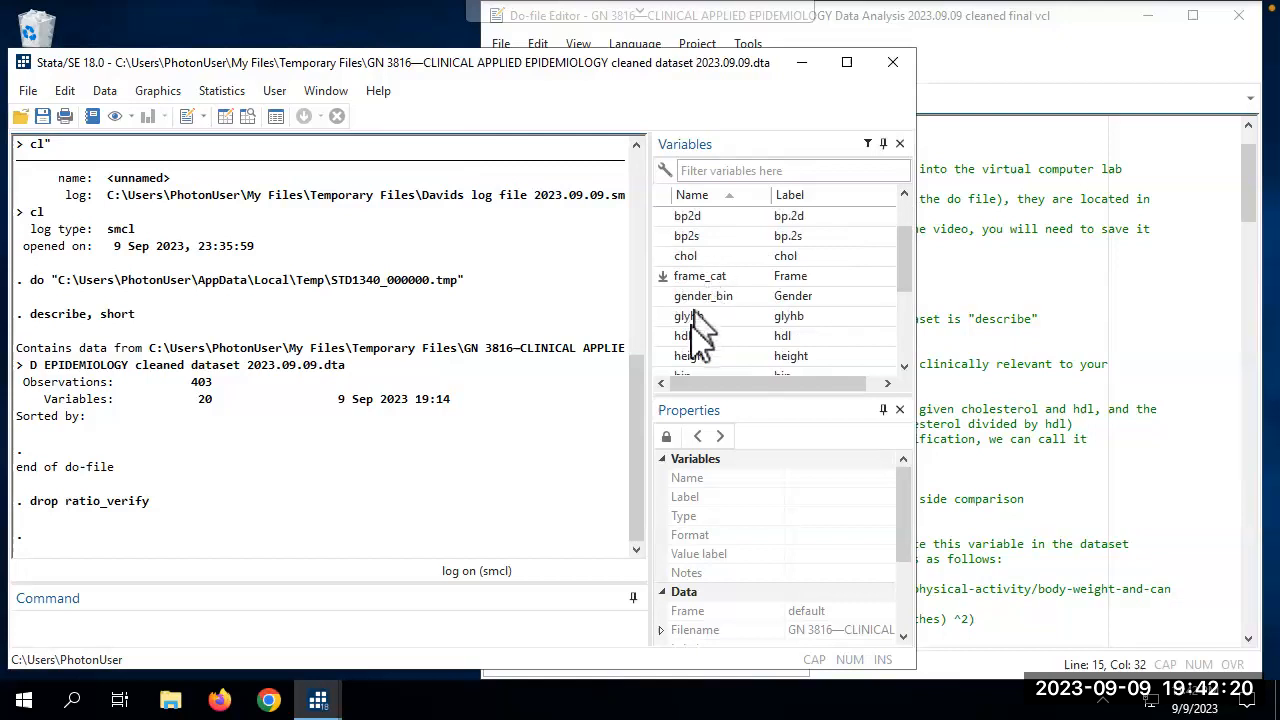
Run only line 24 of the do-file, "generate ratio_verify = chol / hdl".
left_click(1027, 533)
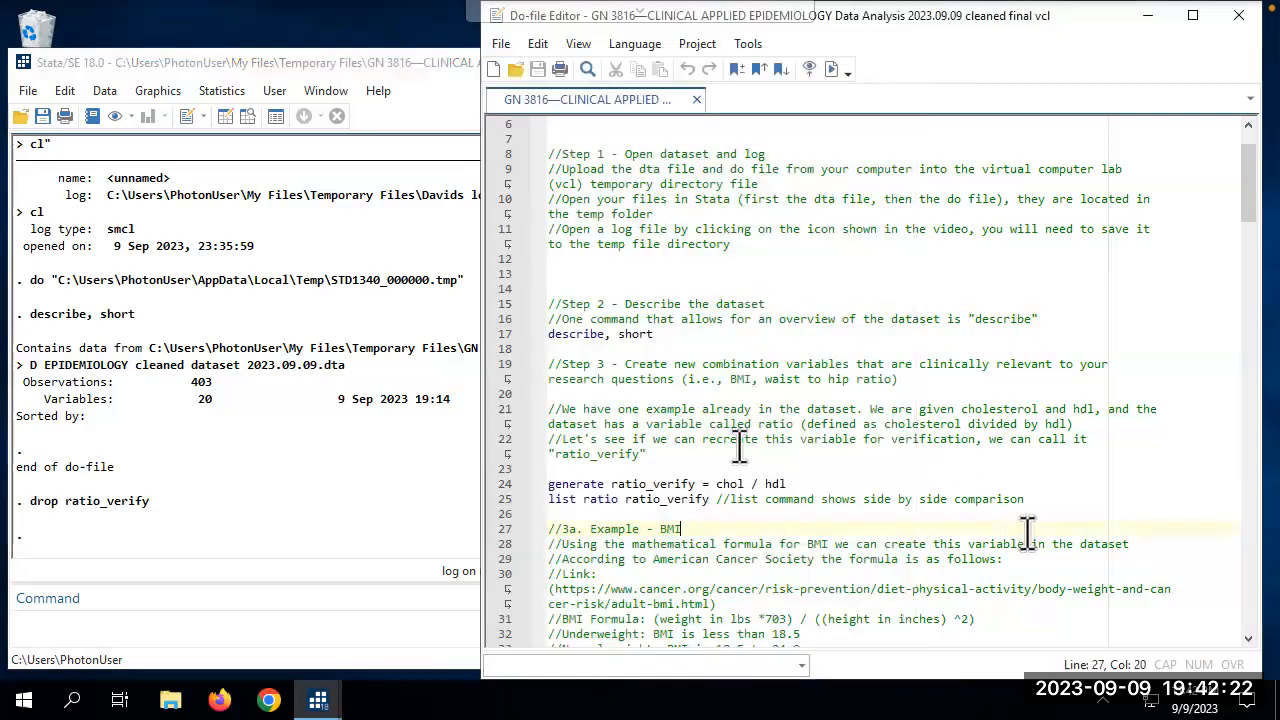
left_click_drag(790, 484, 533, 495)
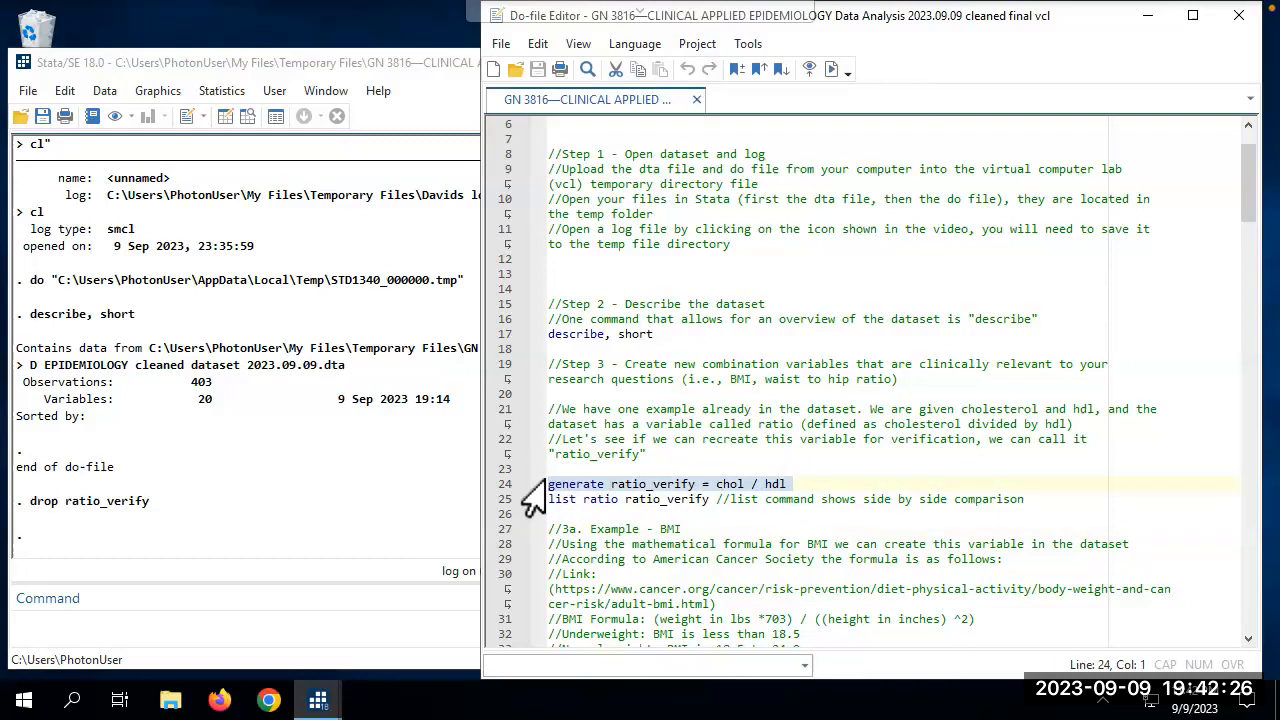
key("ctrl+d")
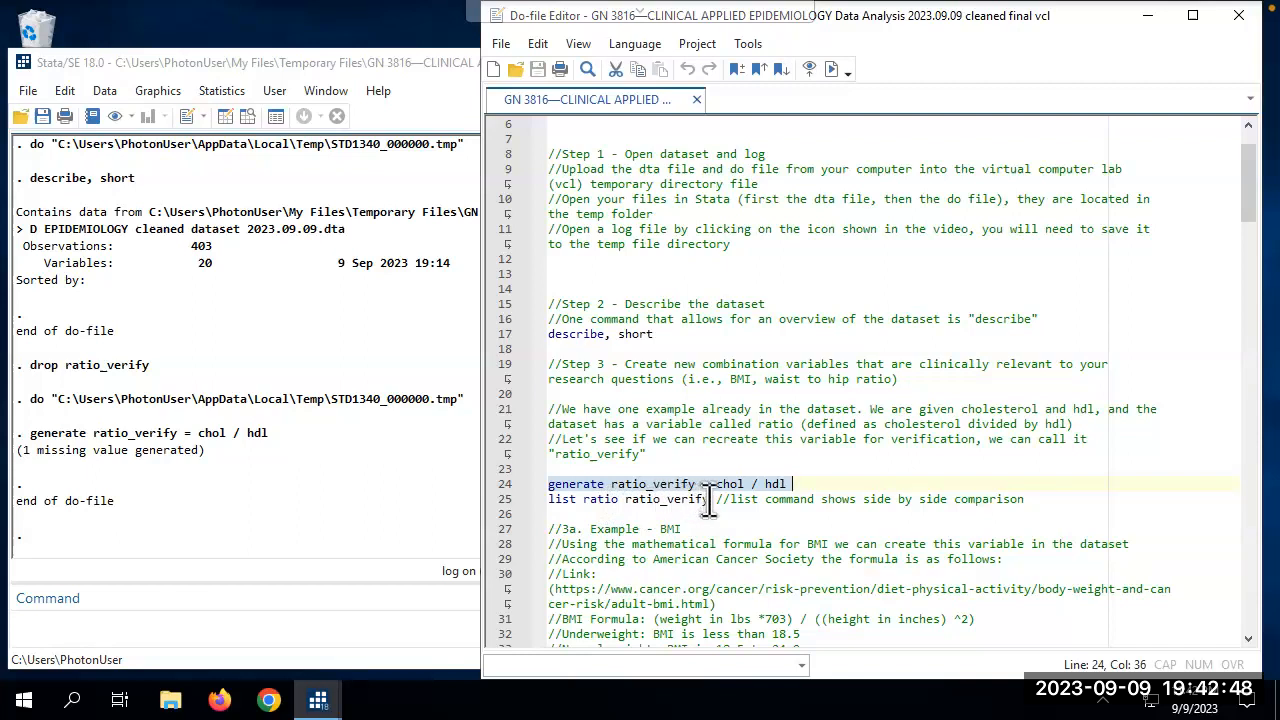
Run only line 25 of the do-file, "list ratio ratio_verify", and compare the two columns in the output.
left_click_drag(708, 500, 515, 515)
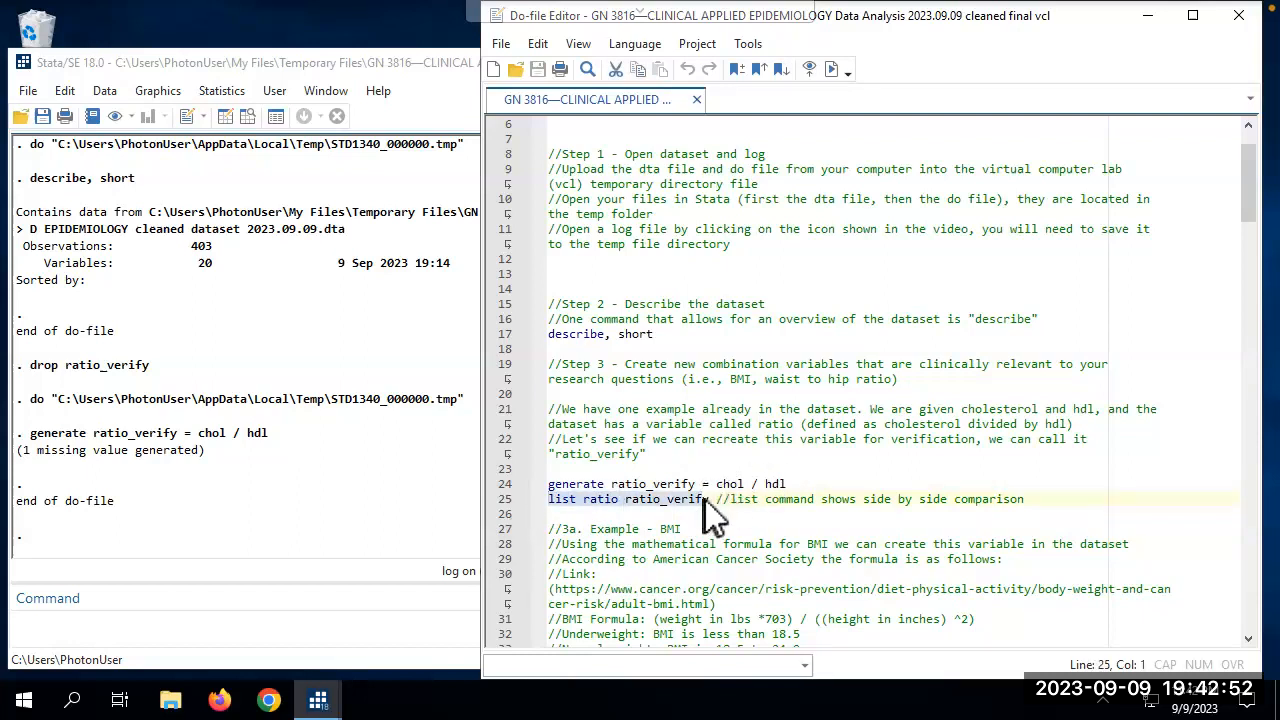
left_click(524, 504)
left_click_drag(521, 510, 515, 494)
key("ctrl+d")
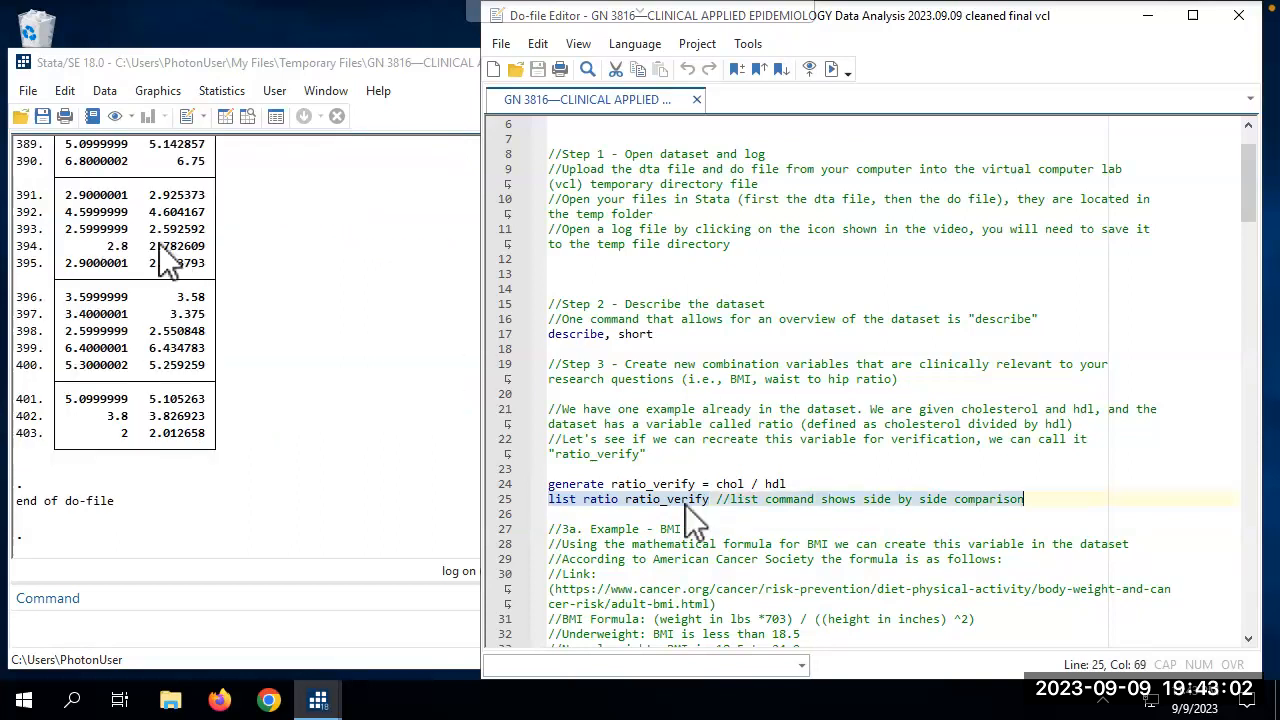
scroll(195, 285, "up", 20)
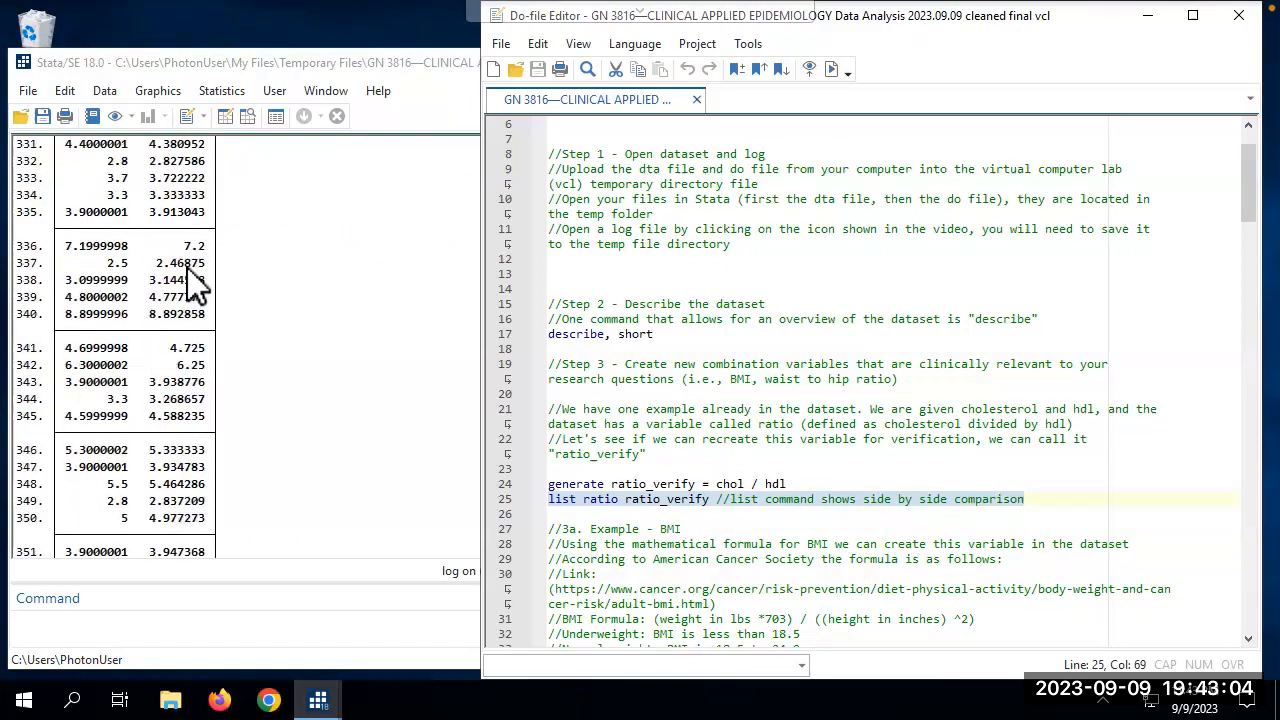
scroll(195, 285, "up", 20)
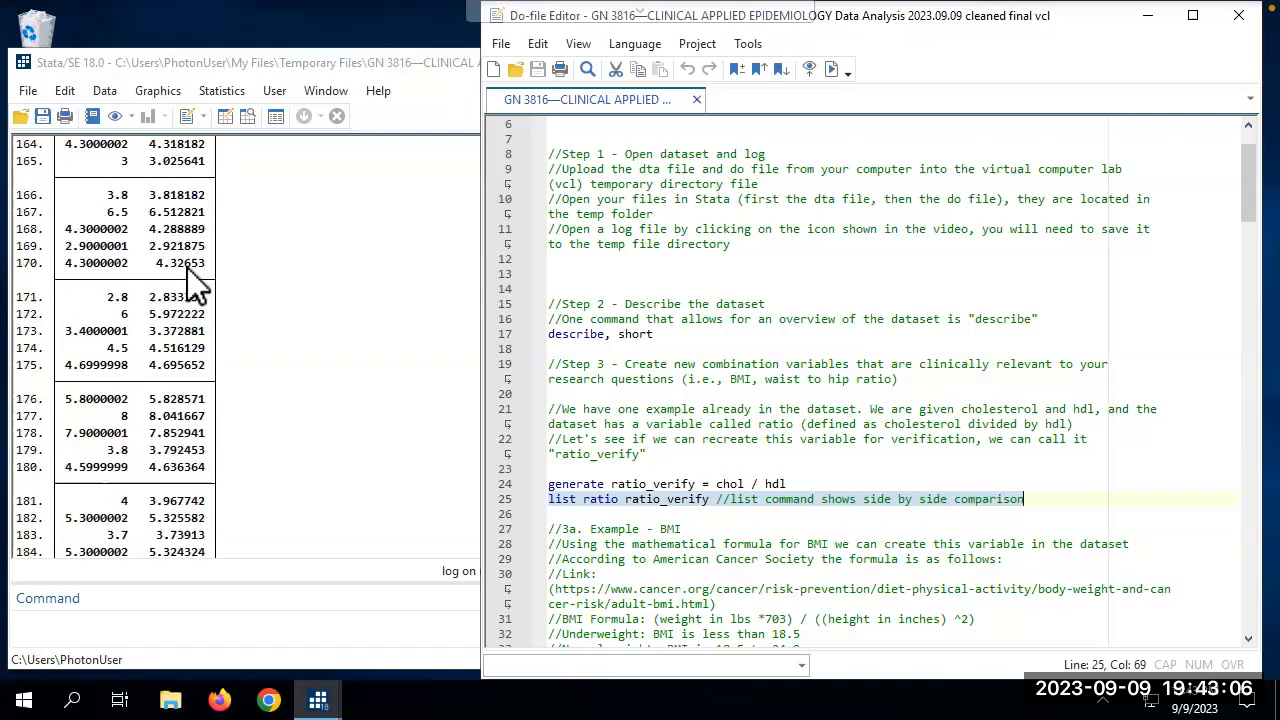
scroll(187, 267, "up", 20)
scroll(187, 267, "down", 15)
scroll(187, 267, "up", 3)
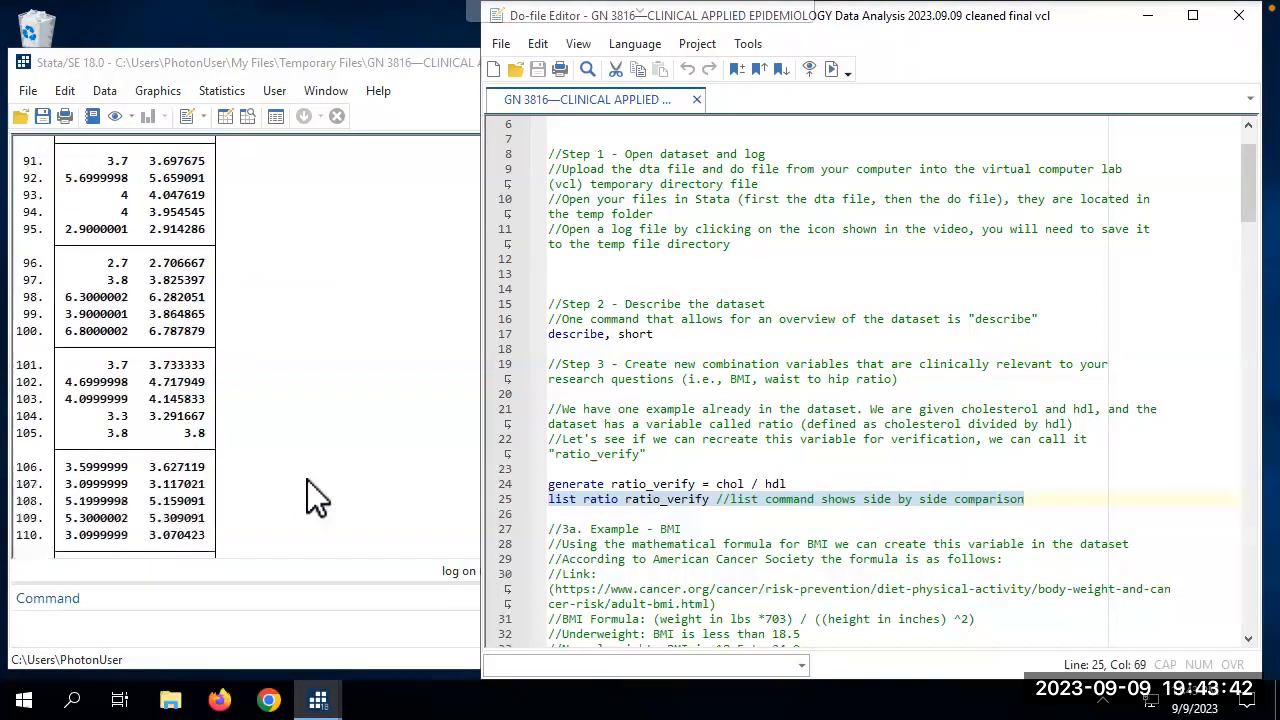
Examine section 3a of the do-file, from the BMI formula and weight categories to the BMI summaries by location_cat.
left_click(668, 529)
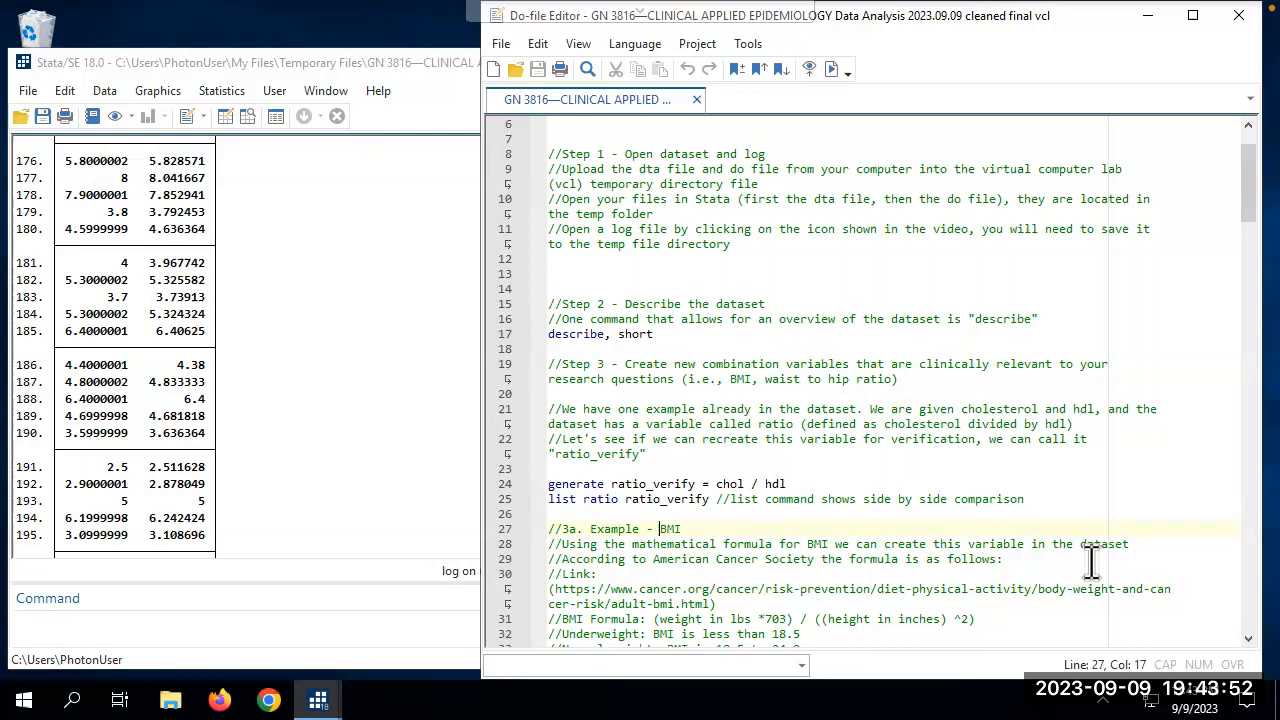
key("Down")
key("Down")
key("Down")
key("Down")
key("Down")
key("Down")
key("Down")
key("Down")
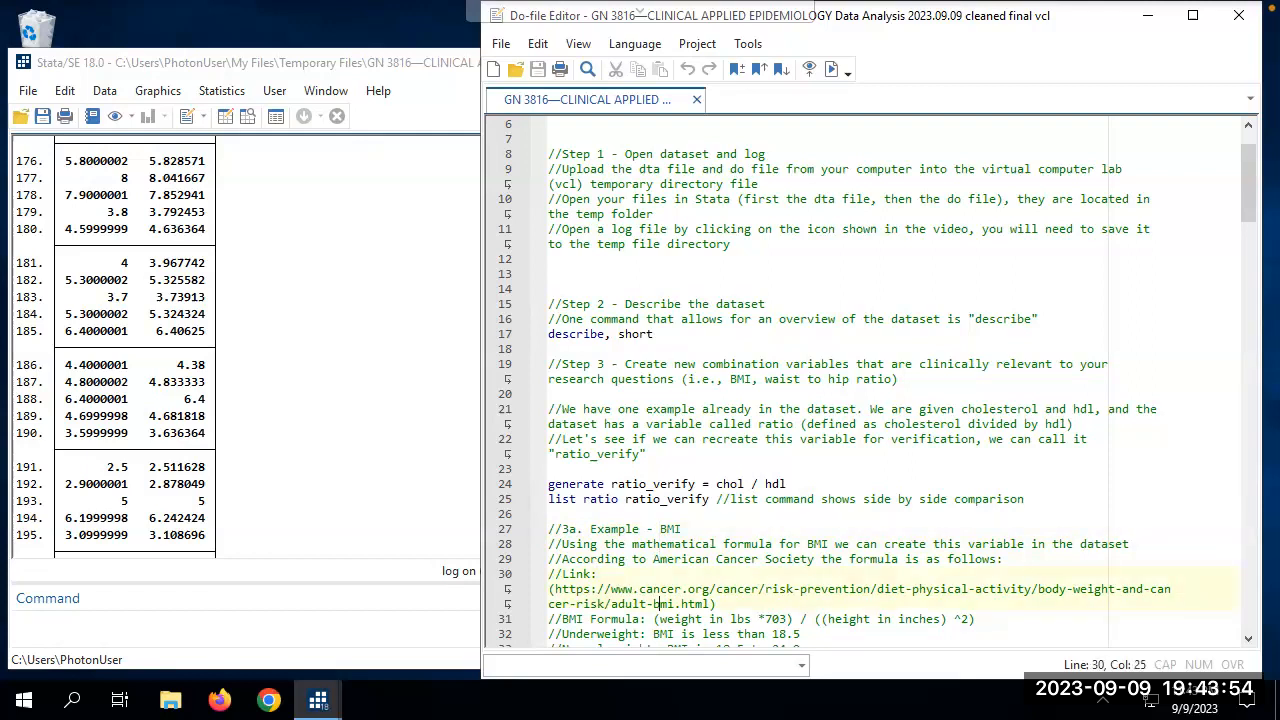
key("Down")
key("Down")
key("Down")
key("Down")
key("Down")
key("Down")
key("Down")
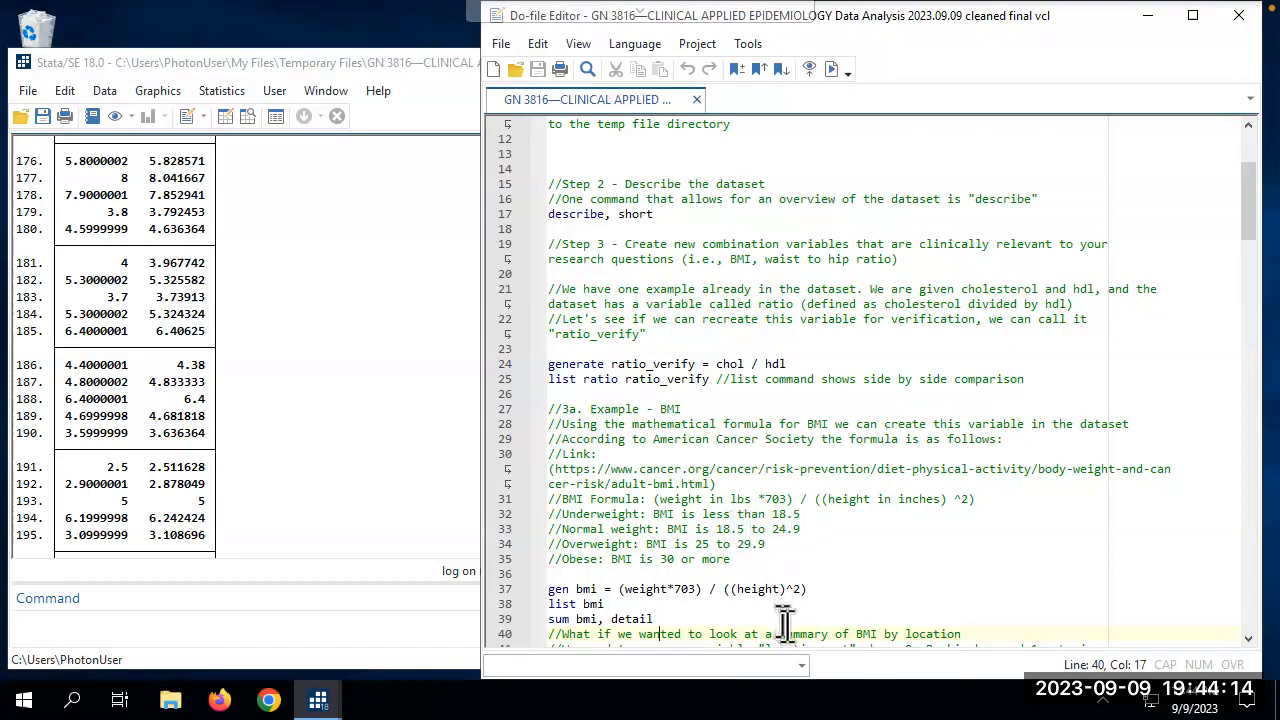
key("Down")
key("Down")
key("Down")
key("Down")
key("Down")
key("Down")
key("Down")
key("Down")
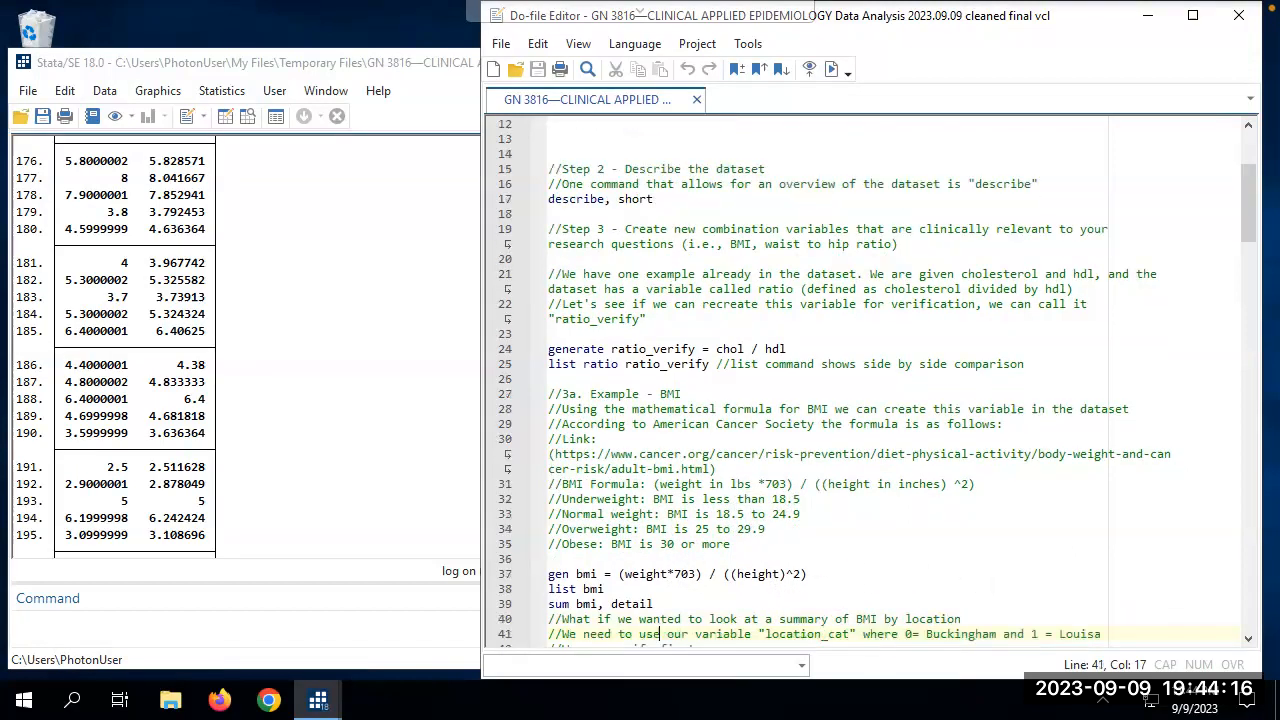
key("Down")
key("Down")
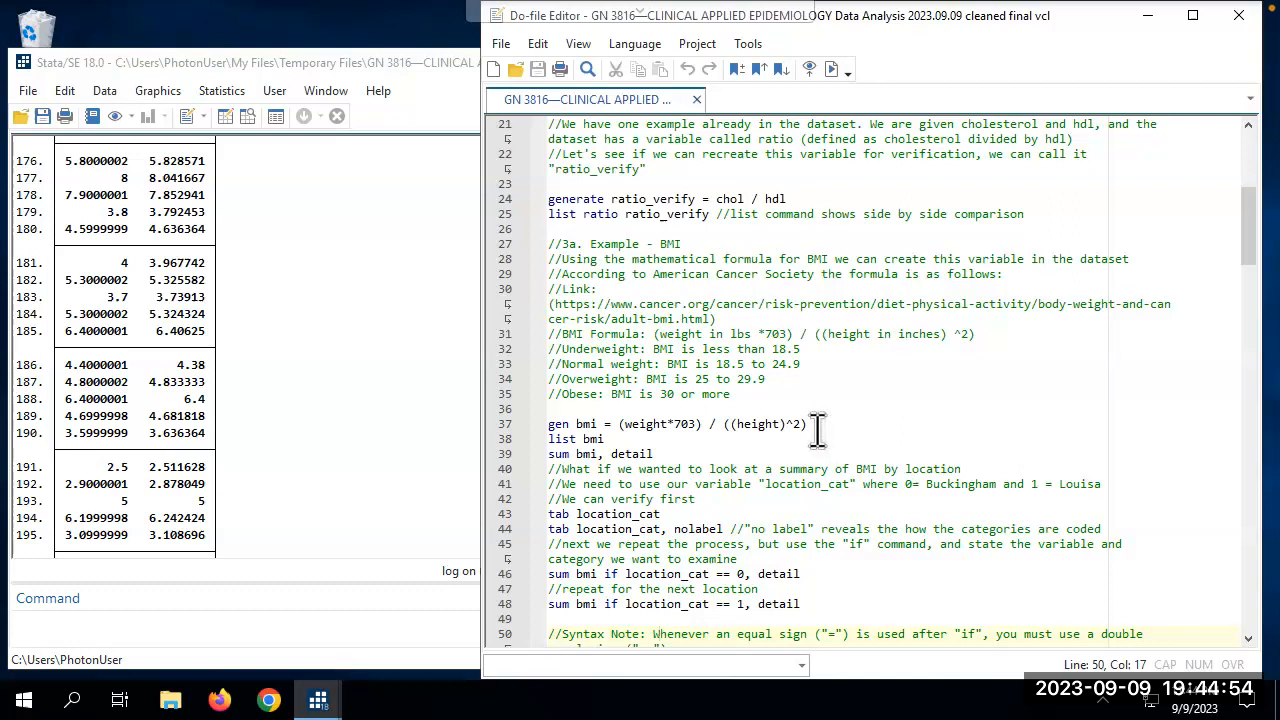
Run line 37 of the do-file, "gen bmi = (weight*703) / ((height)^2)", and line 38, "list bmi", one at a time.
left_click_drag(812, 426, 548, 424)
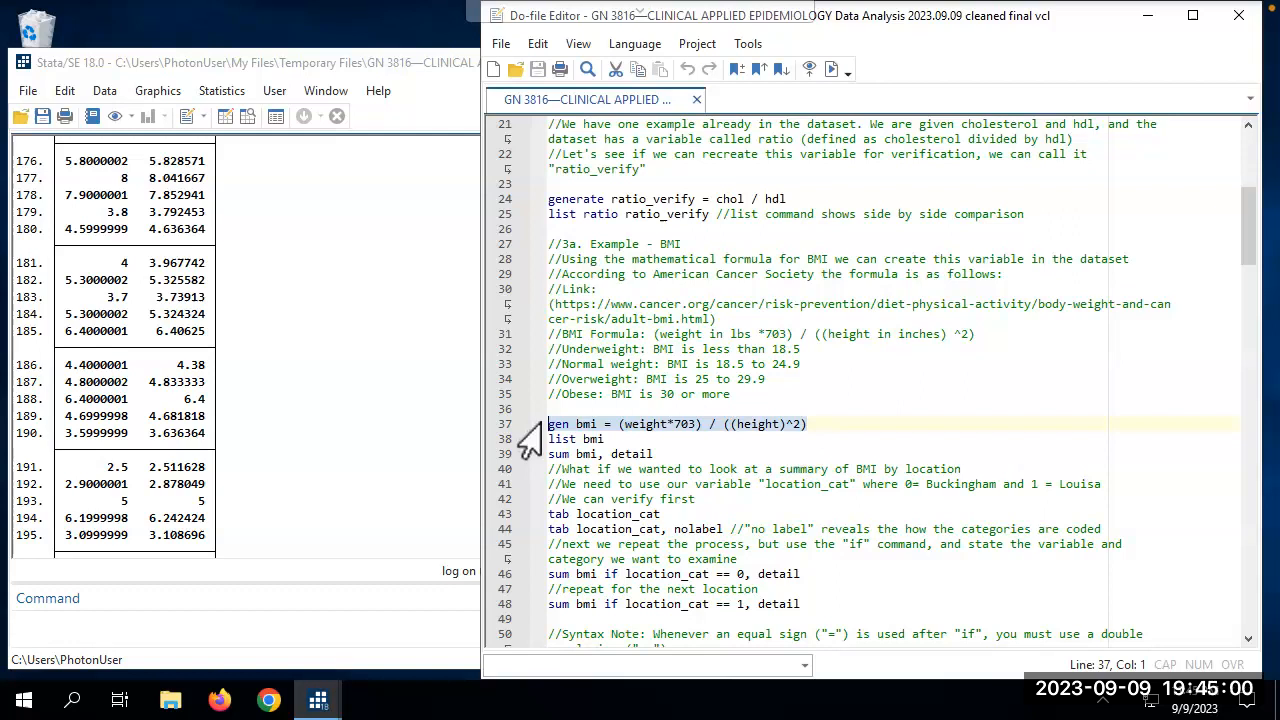
key("ctrl+d")
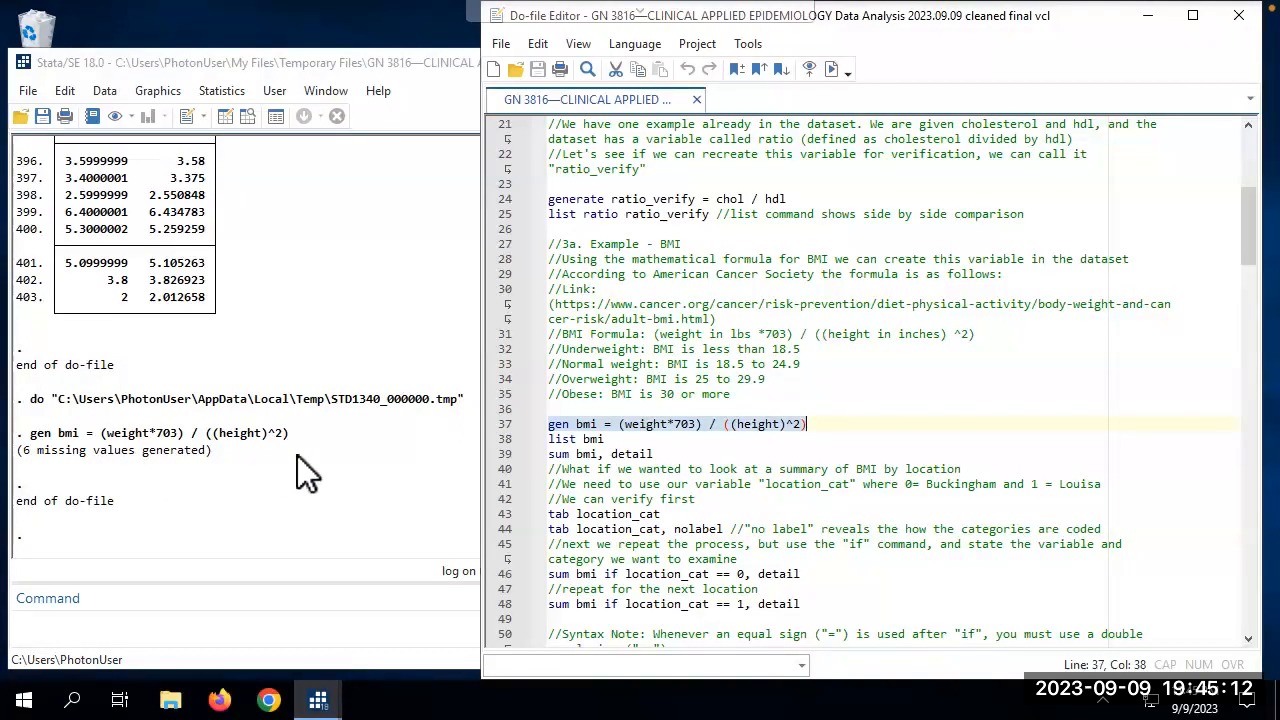
left_click(618, 440)
left_click(549, 440, "shift")
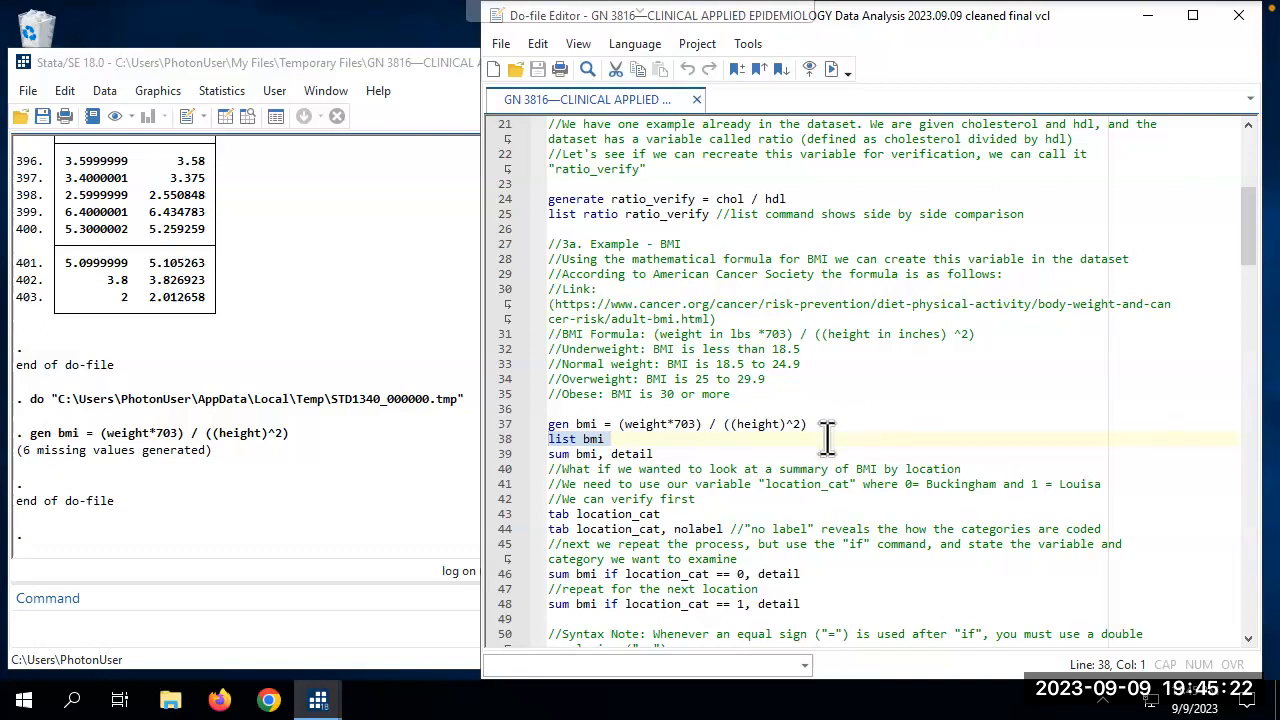
key("ctrl+d")
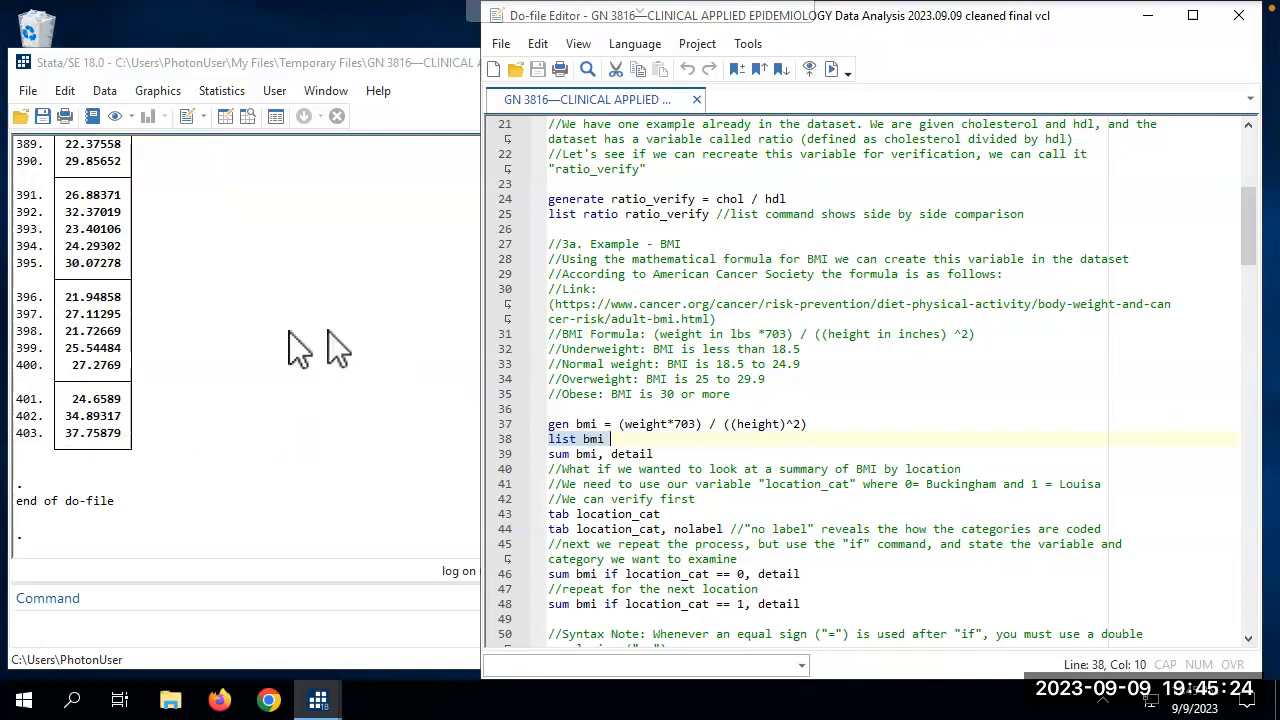
Look through the listed bmi values in the output, checking for missing entries.
scroll(289, 331, "up", 20)
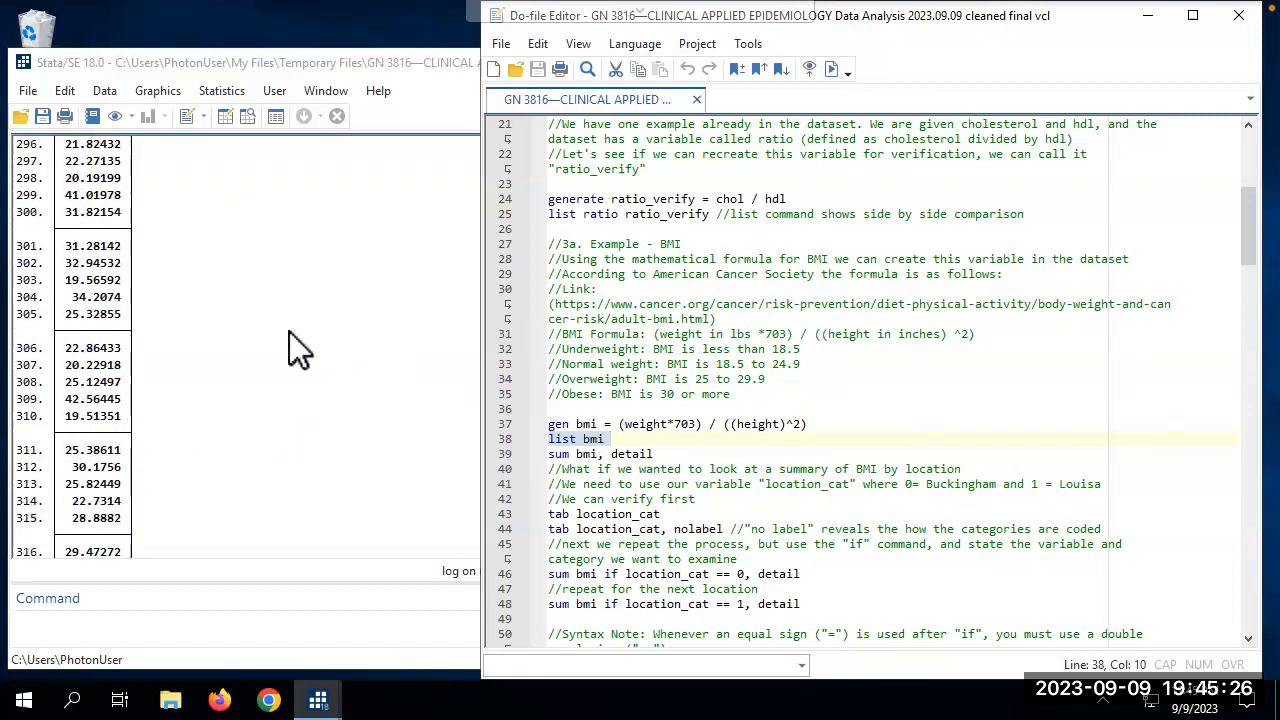
scroll(289, 331, "up", 20)
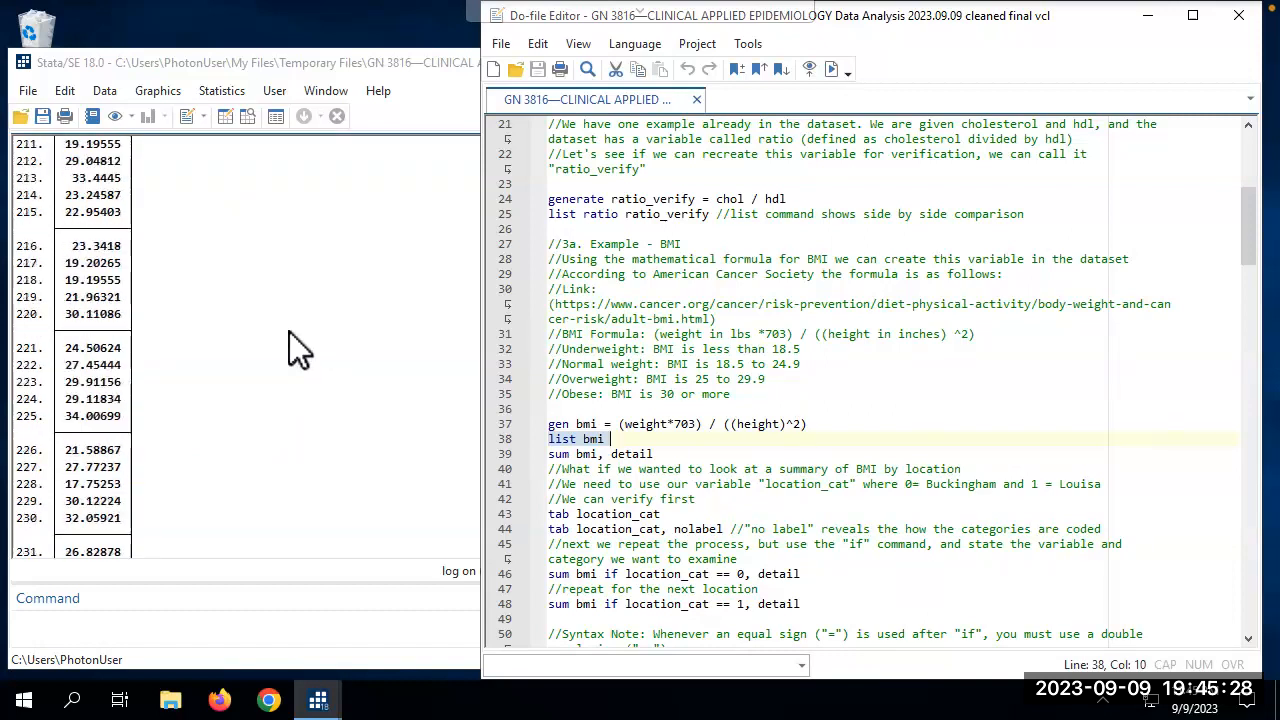
scroll(289, 331, "up", 20)
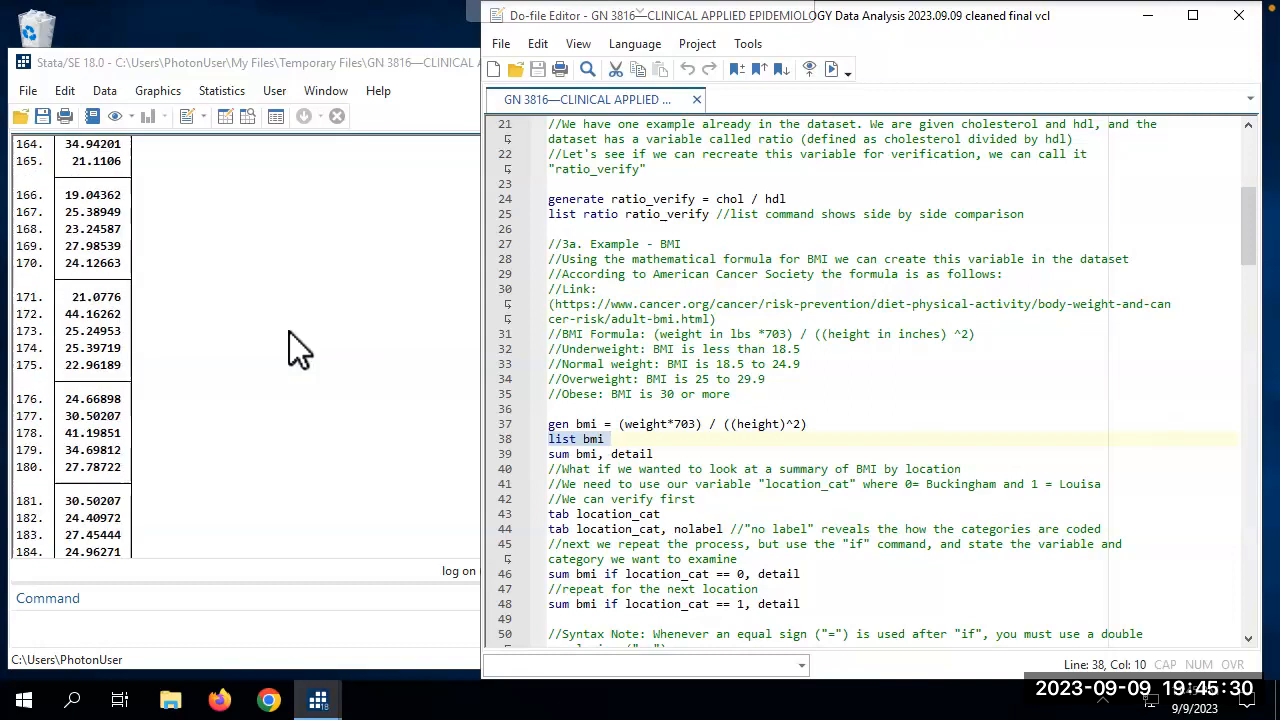
scroll(289, 331, "up", 17)
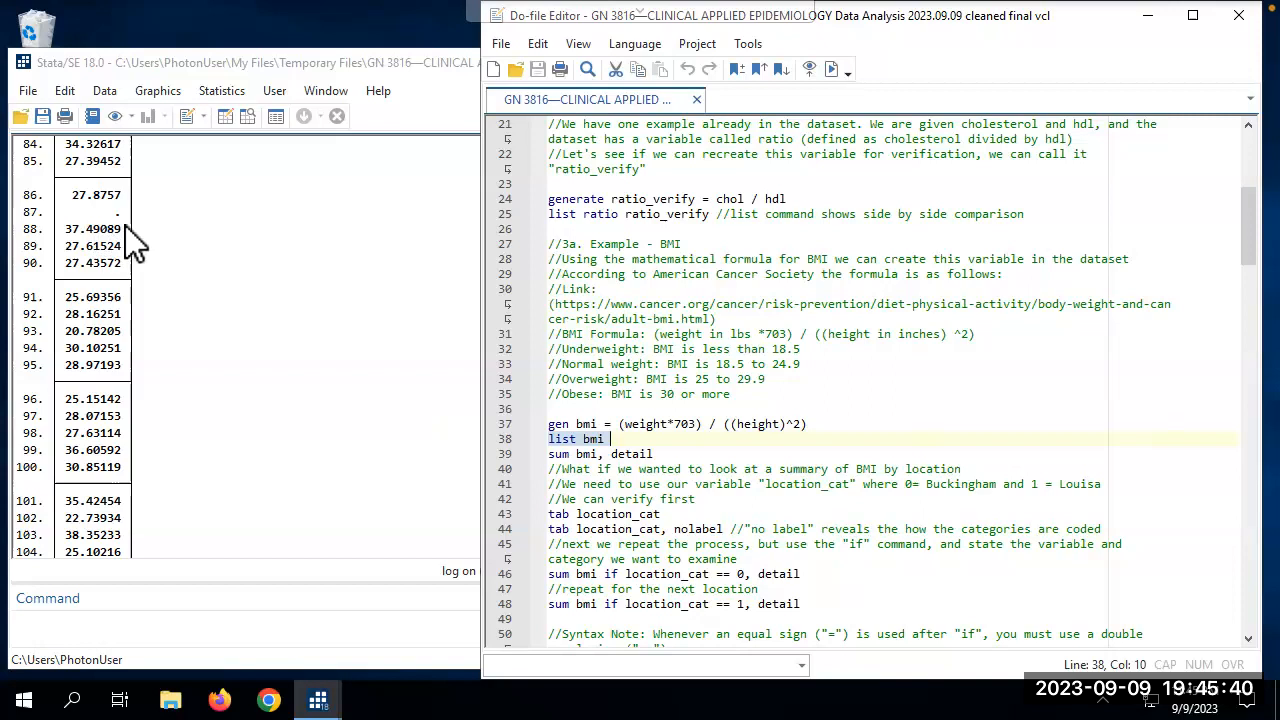
scroll(125, 226, "up", 15)
scroll(125, 236, "down", 20)
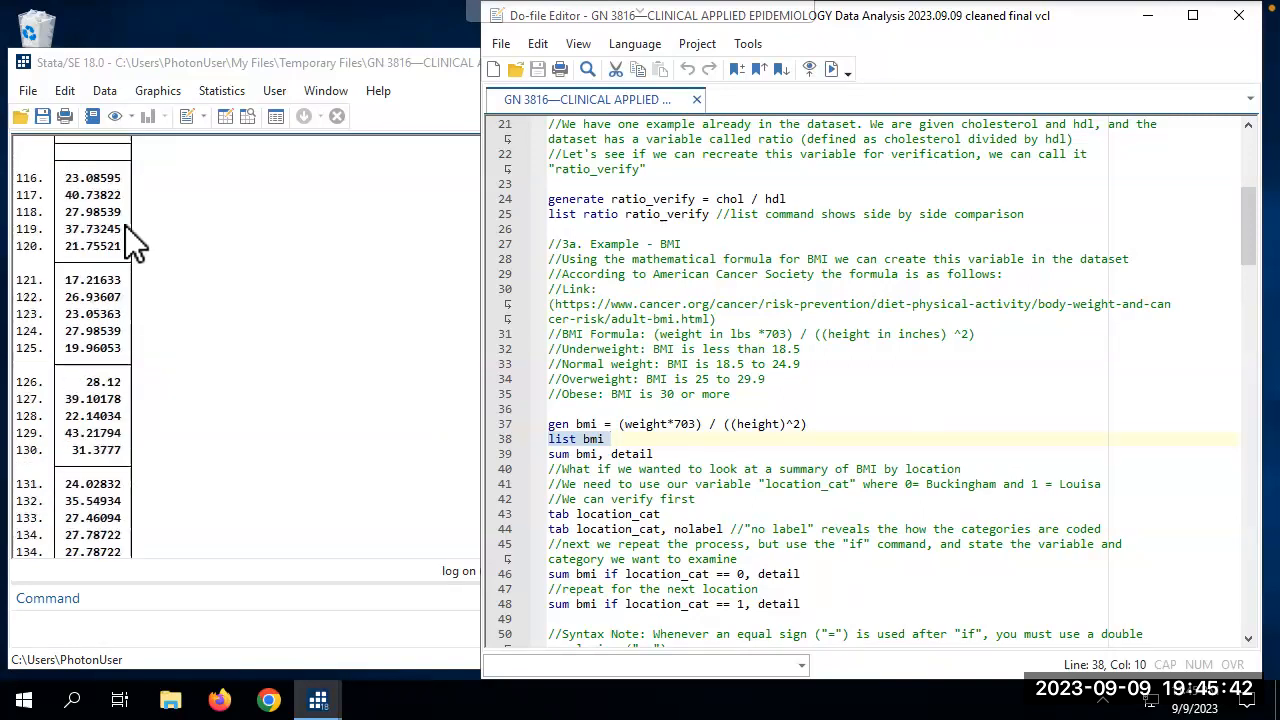
scroll(125, 228, "down", 20)
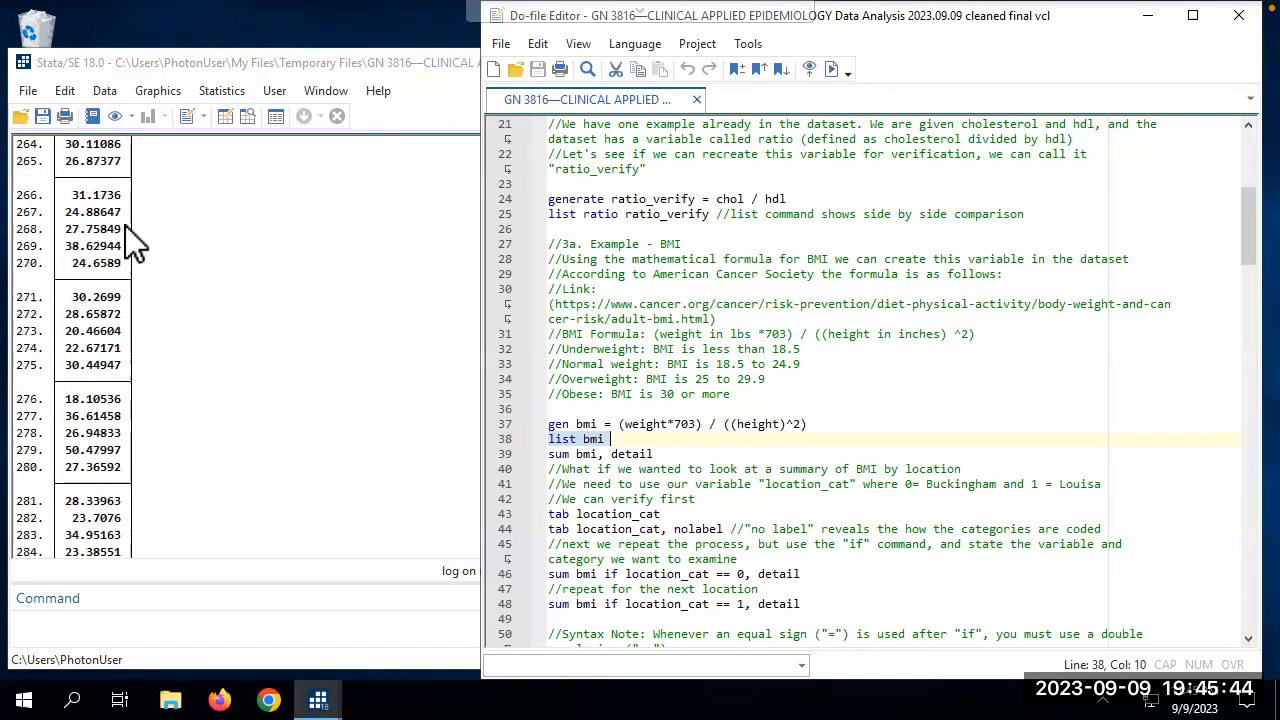
scroll(125, 225, "down", 5)
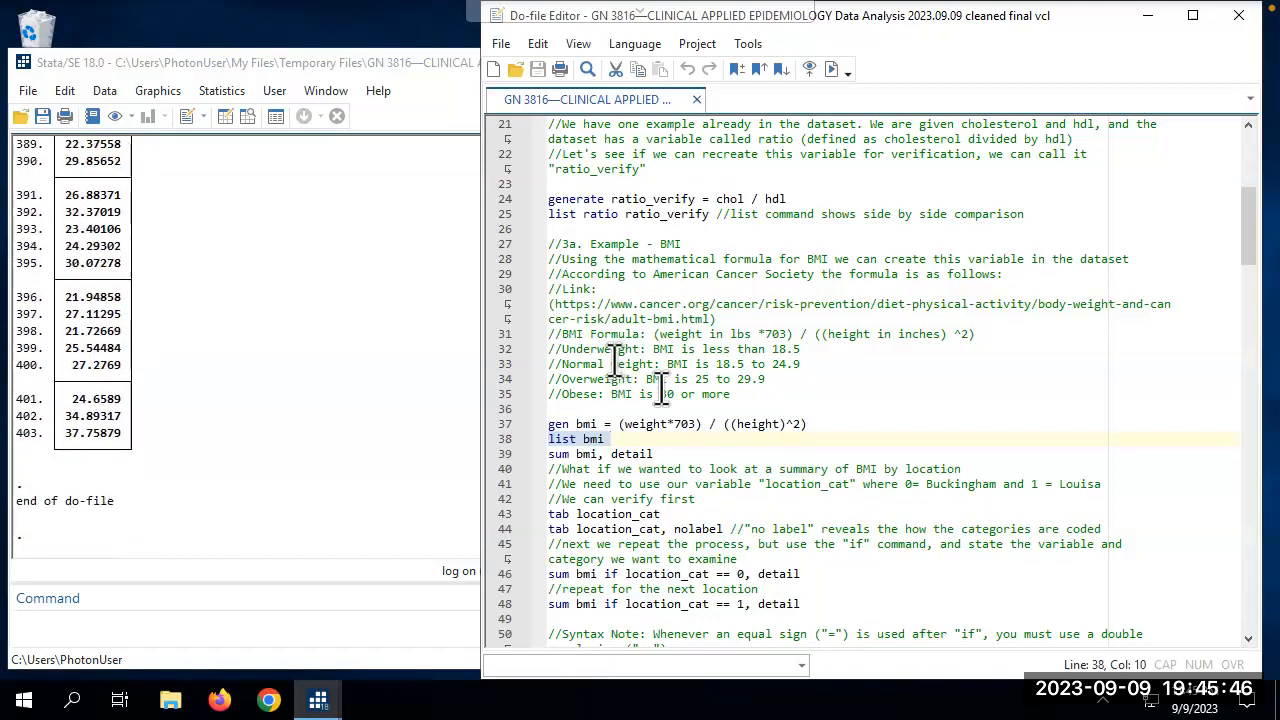
Run line 39 of the do-file, "sum bmi, detail", and line 43, "tab location_cat", one at a time.
left_click_drag(660, 452, 549, 454)
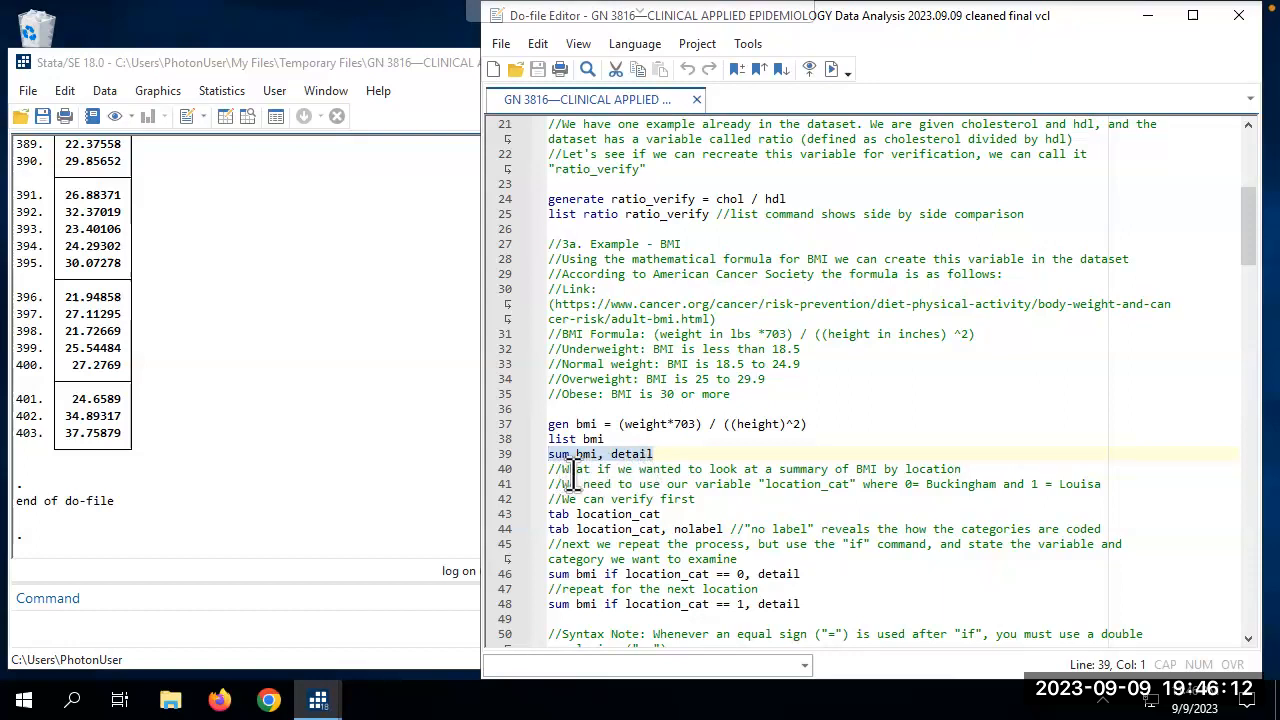
key("ctrl+d")
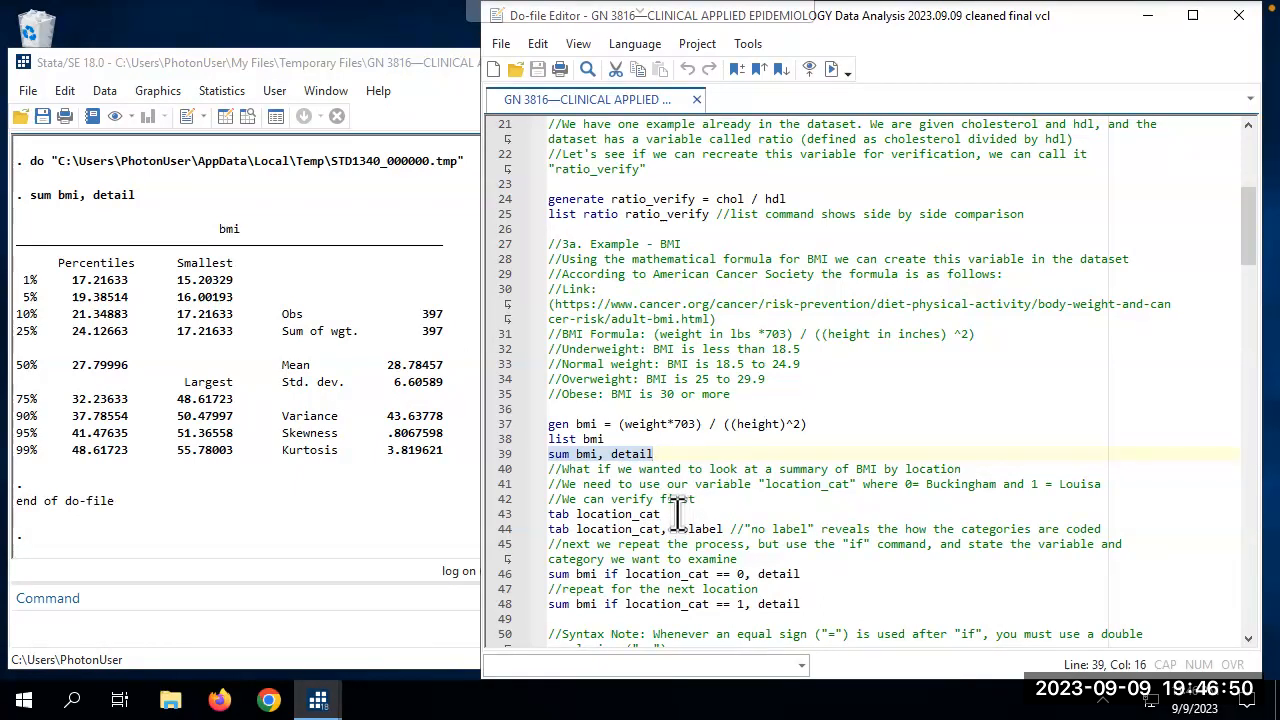
left_click_drag(662, 514, 523, 533)
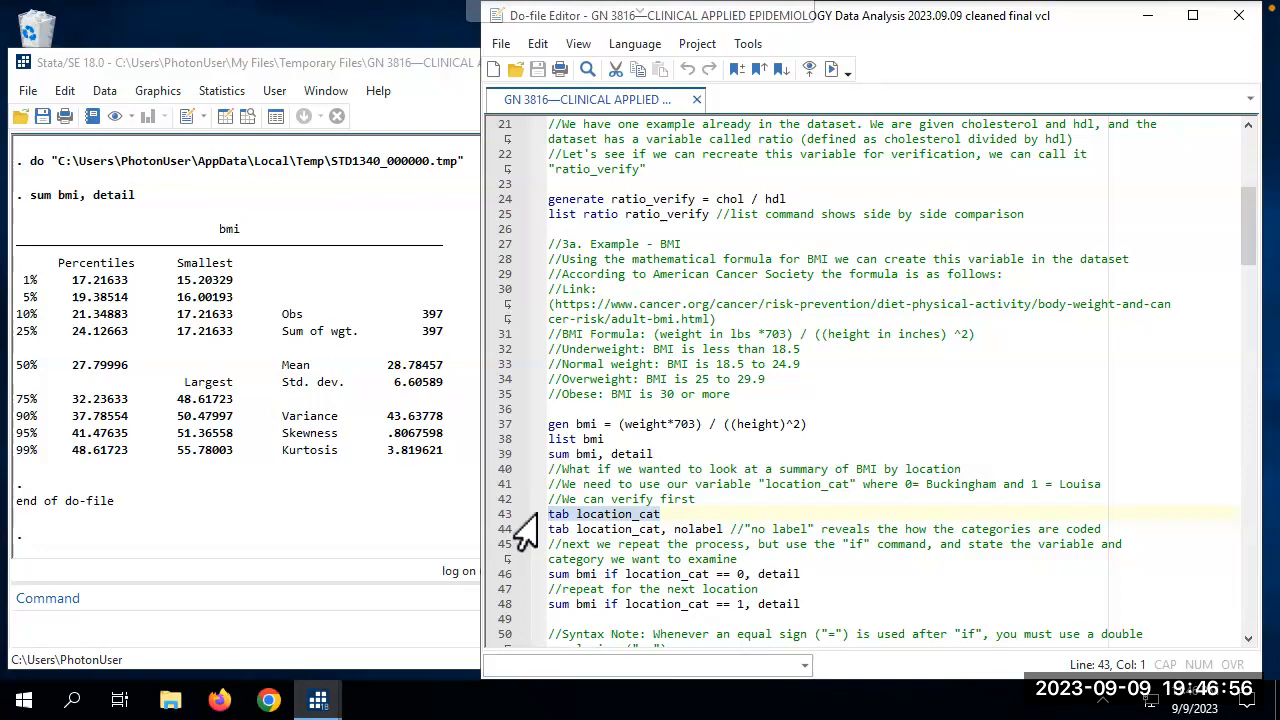
key("ctrl+d")
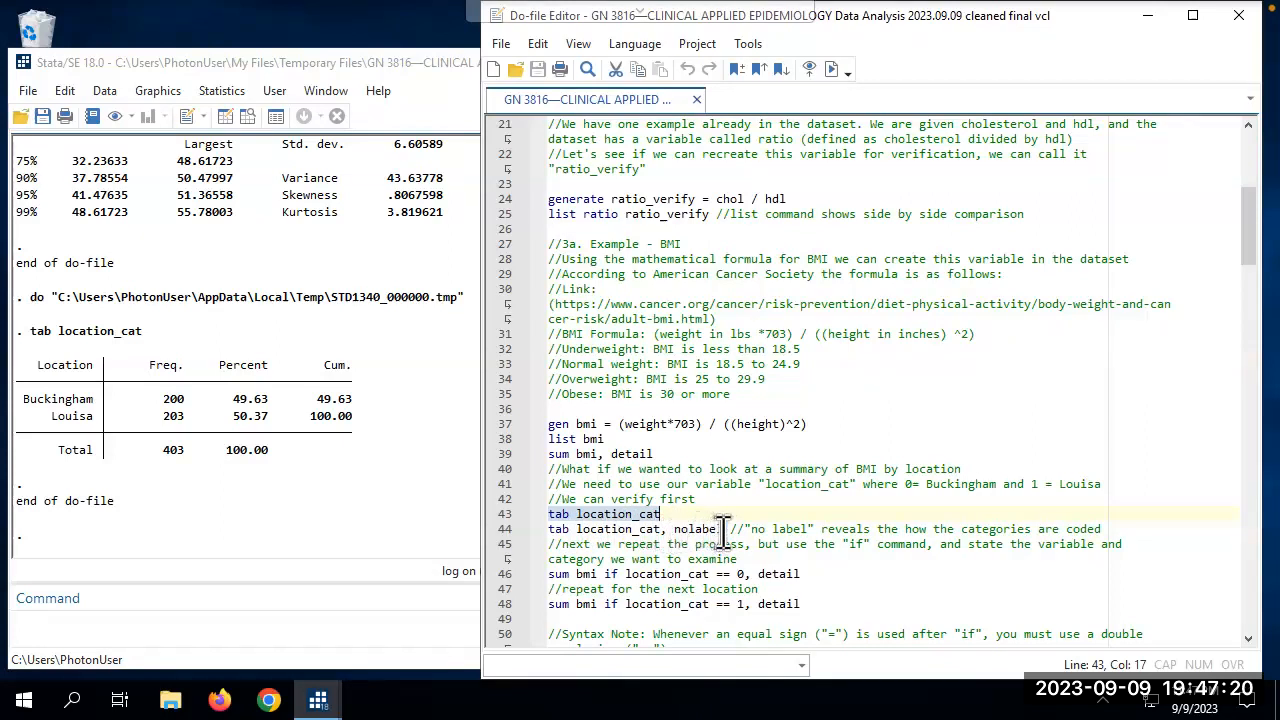
Run only line 44 of the do-file, "tab location_cat, nolabel", including its trailing comment.
left_click_drag(716, 529, 569, 529)
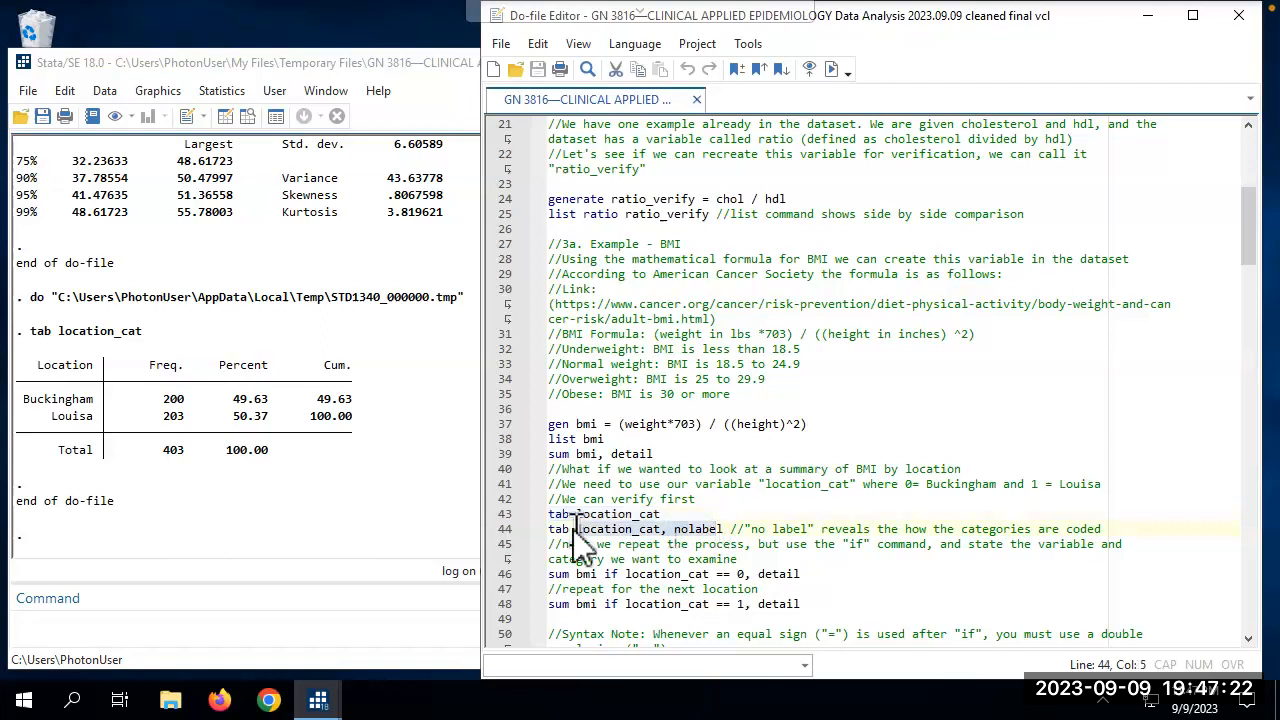
left_click(723, 529)
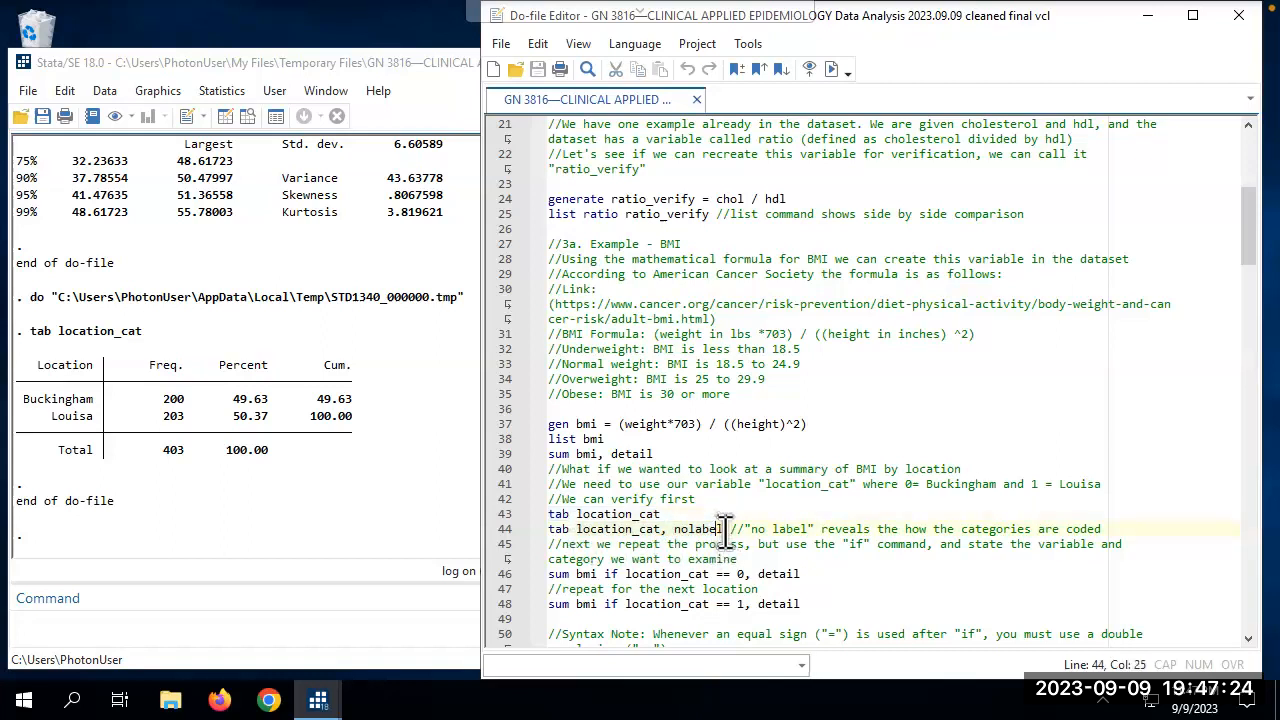
left_click_drag(723, 529, 490, 531)
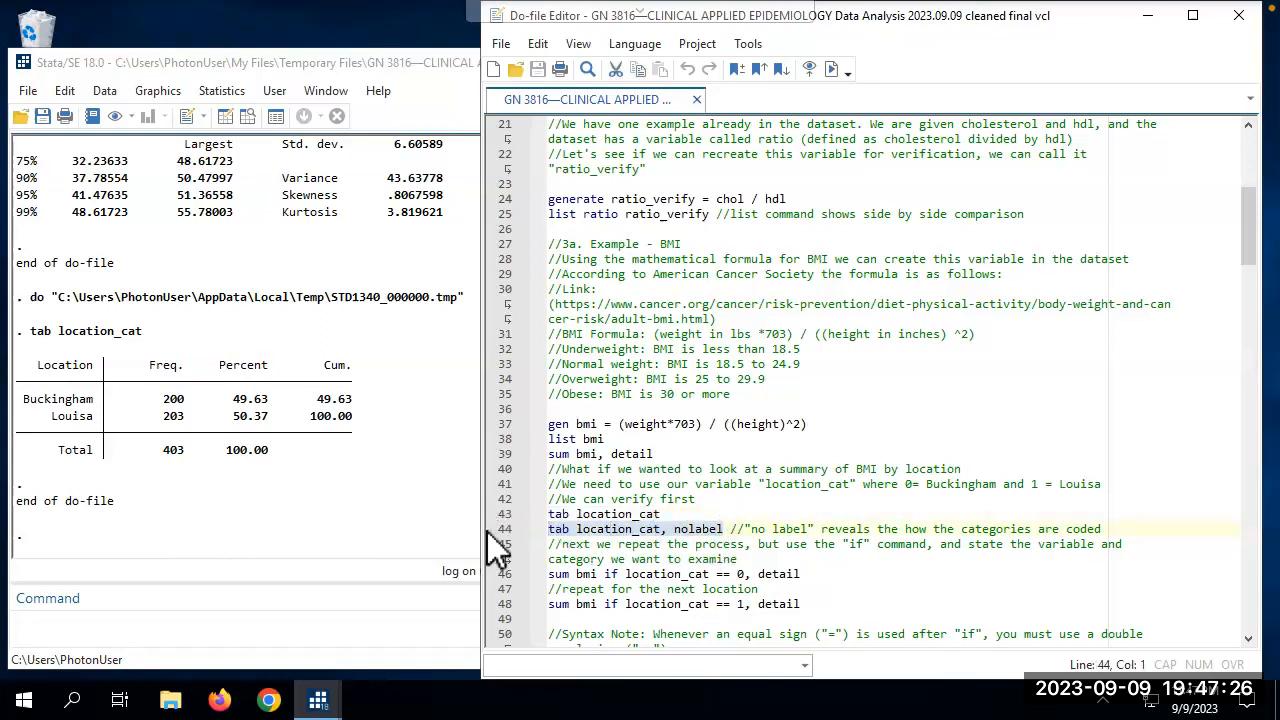
key("shift+End")
key("ctrl+d")
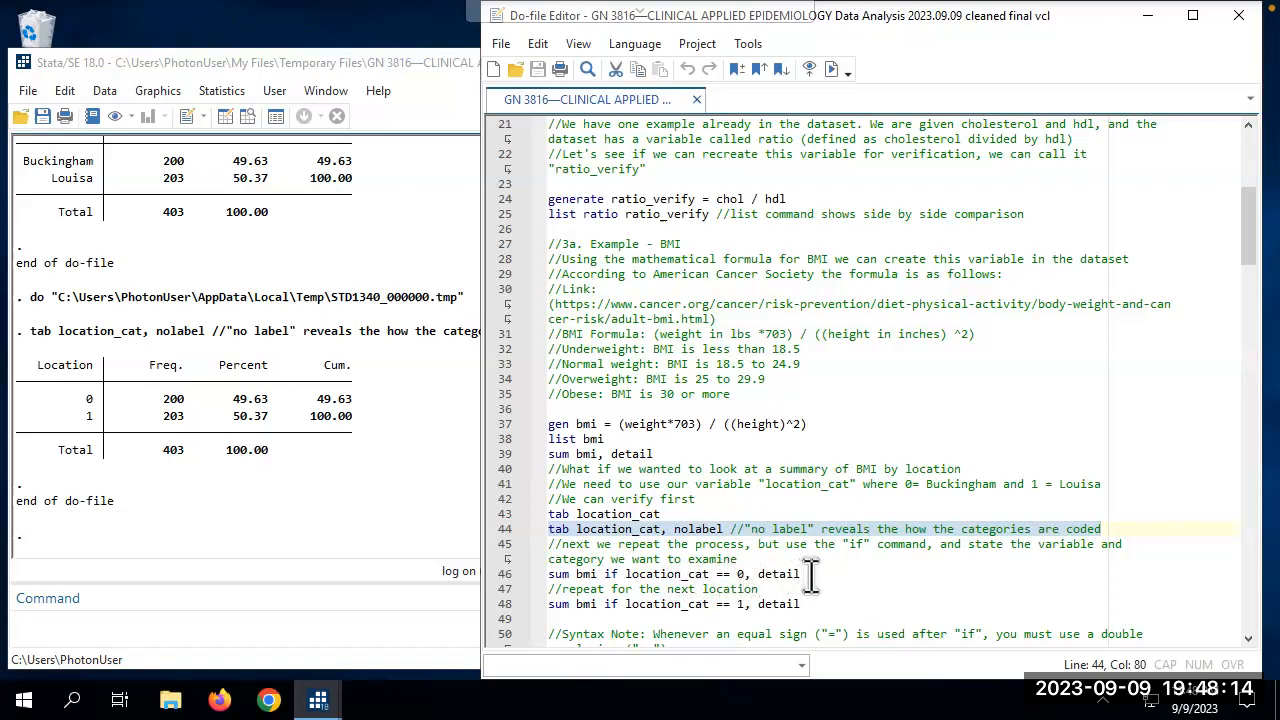
Run the detailed bmi summaries for location_cat == 0 and location_cat == 1 (lines 46 and 48) one at a time.
left_click_drag(801, 574, 530, 590)
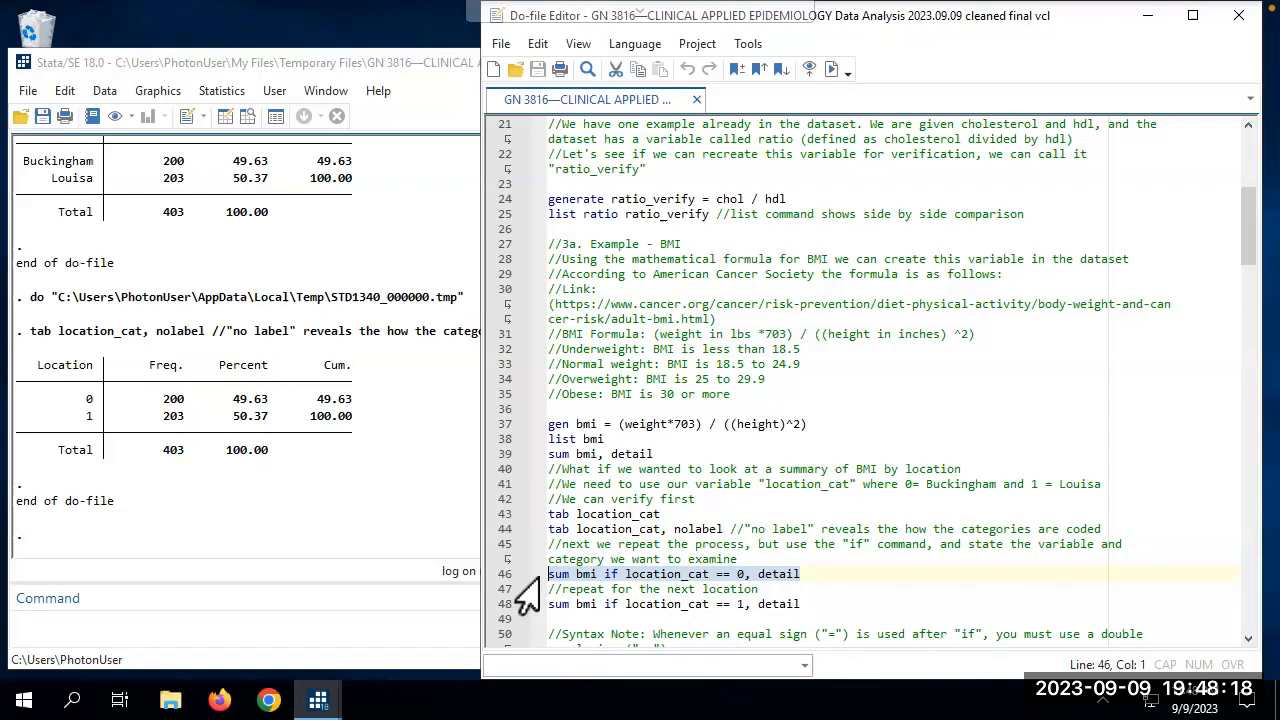
key("ctrl+d")
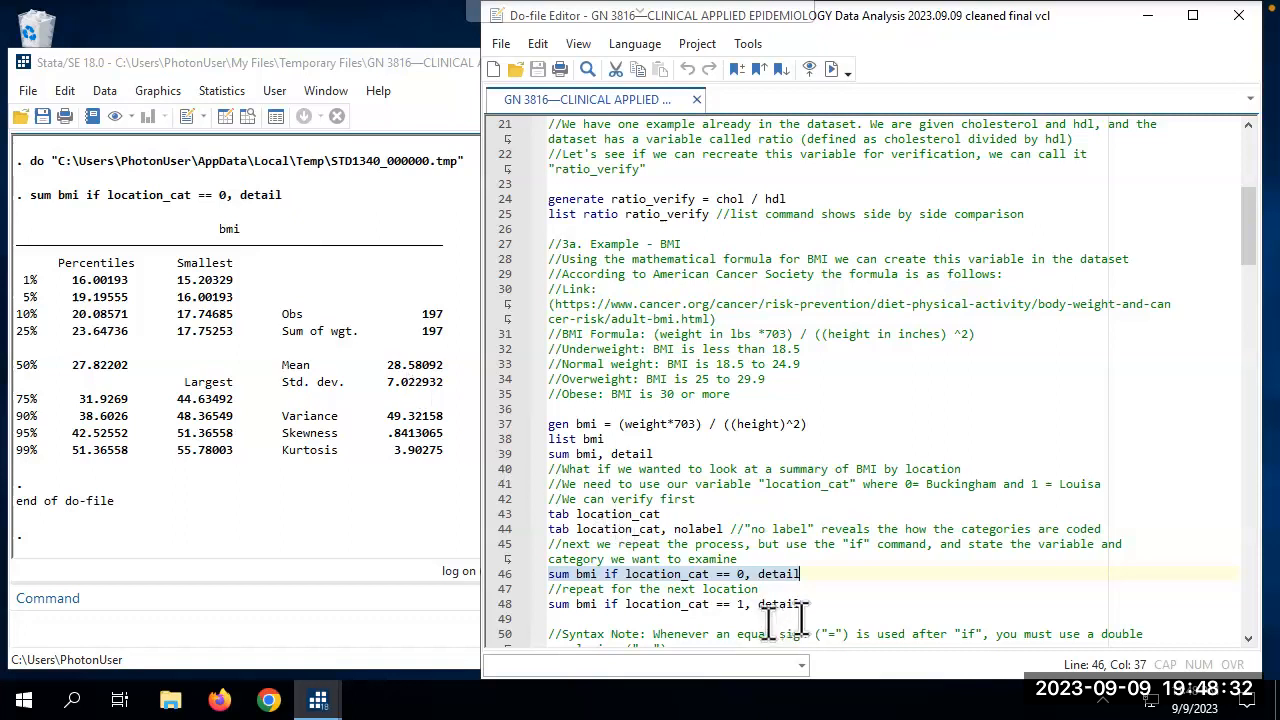
left_click_drag(806, 605, 528, 606)
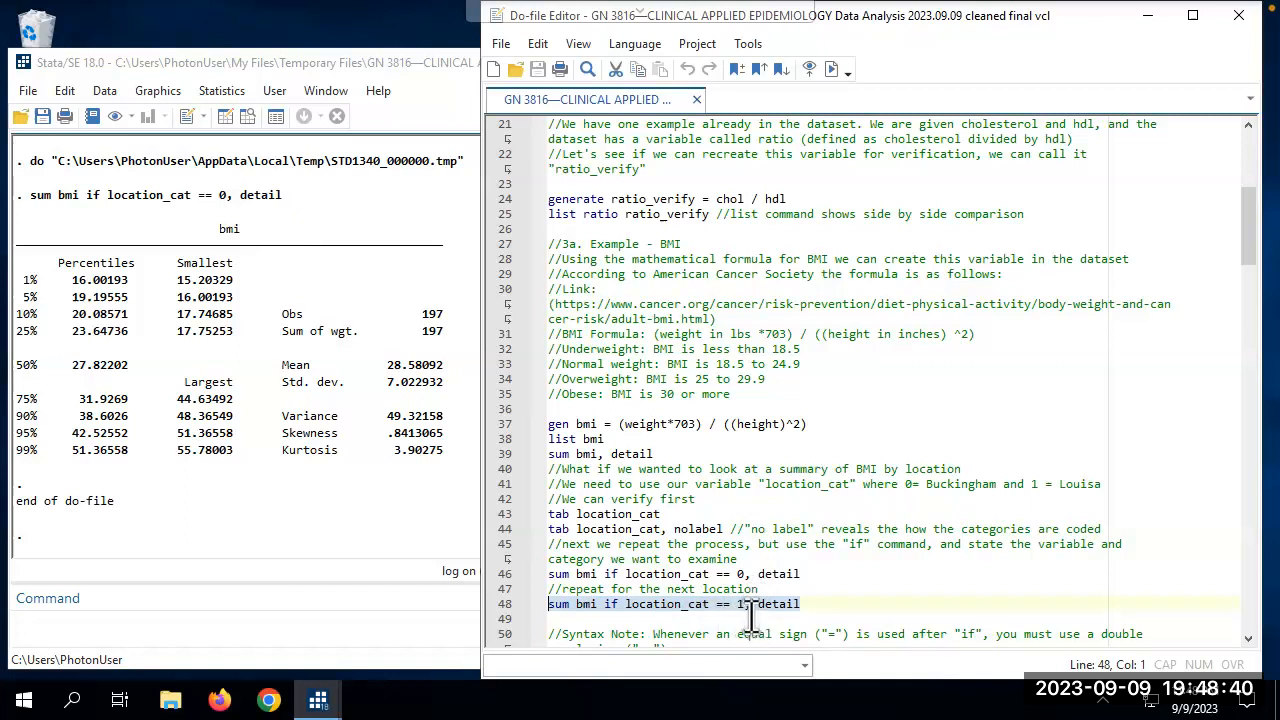
key("ctrl+d")
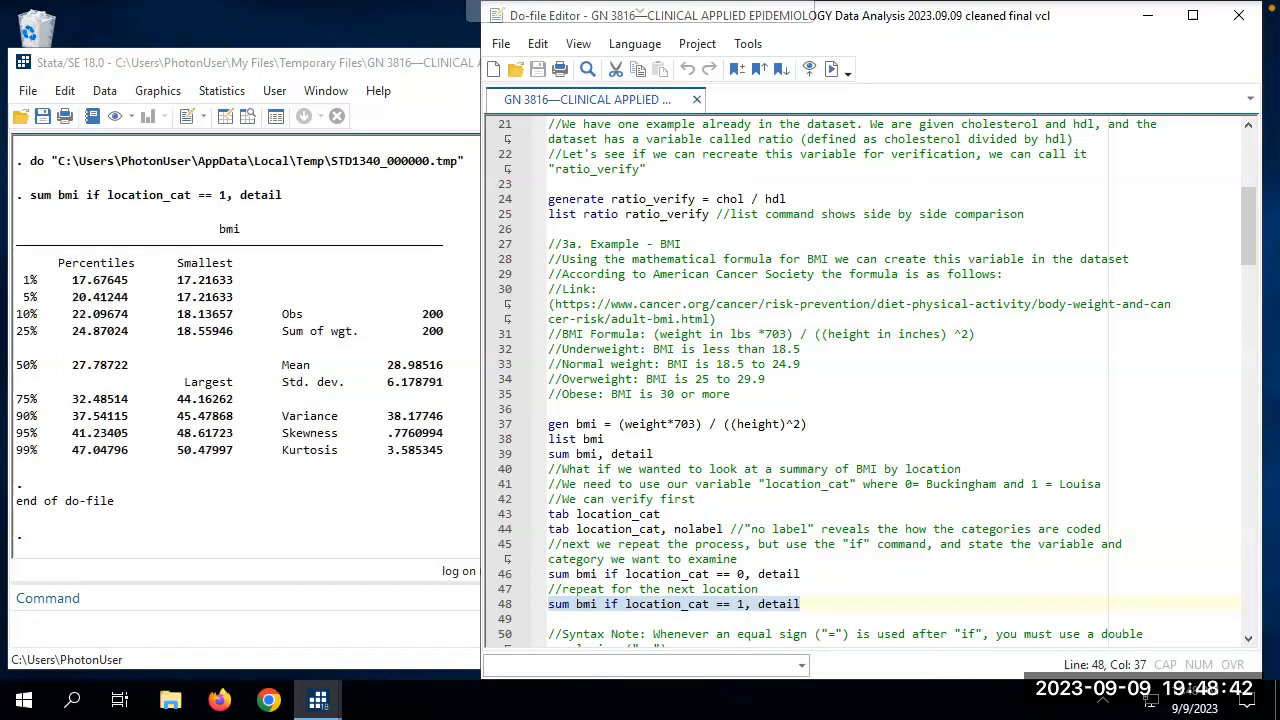
Compare the bmi summaries for location_cat 0 and 1 in the output, and return to line 48 of the do-file.
left_click(393, 468)
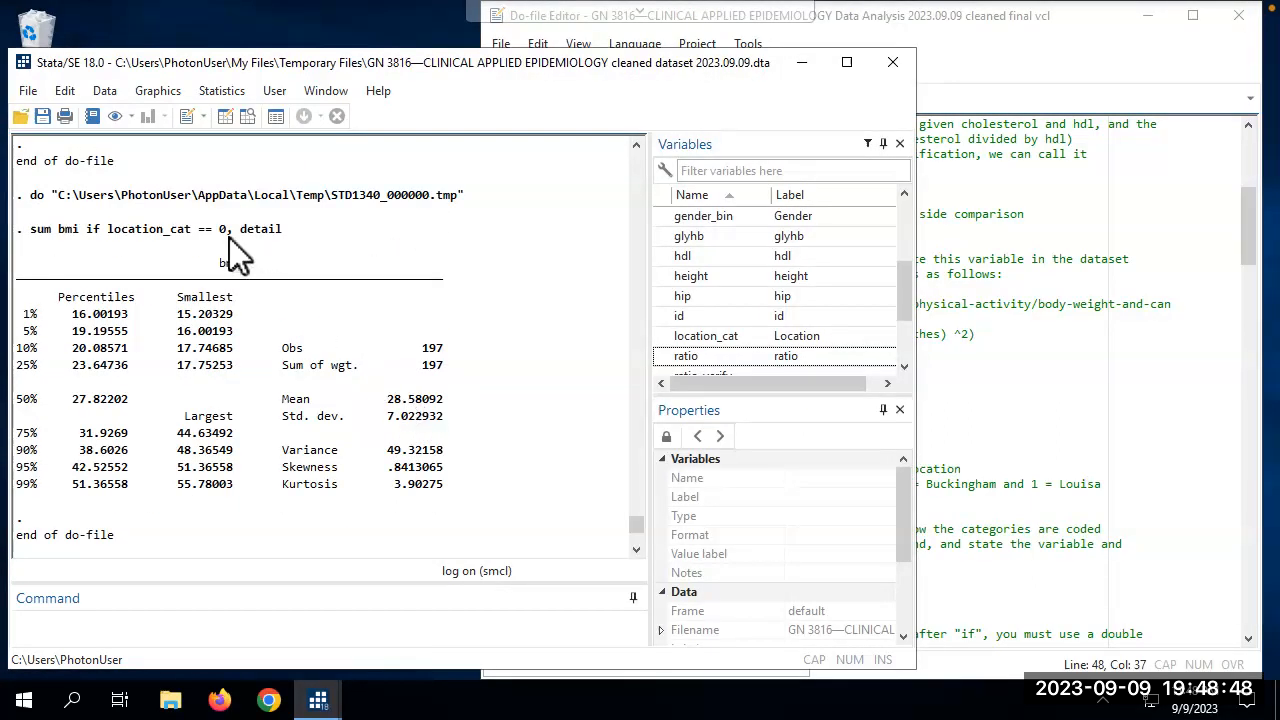
scroll(425, 477, "down", 8)
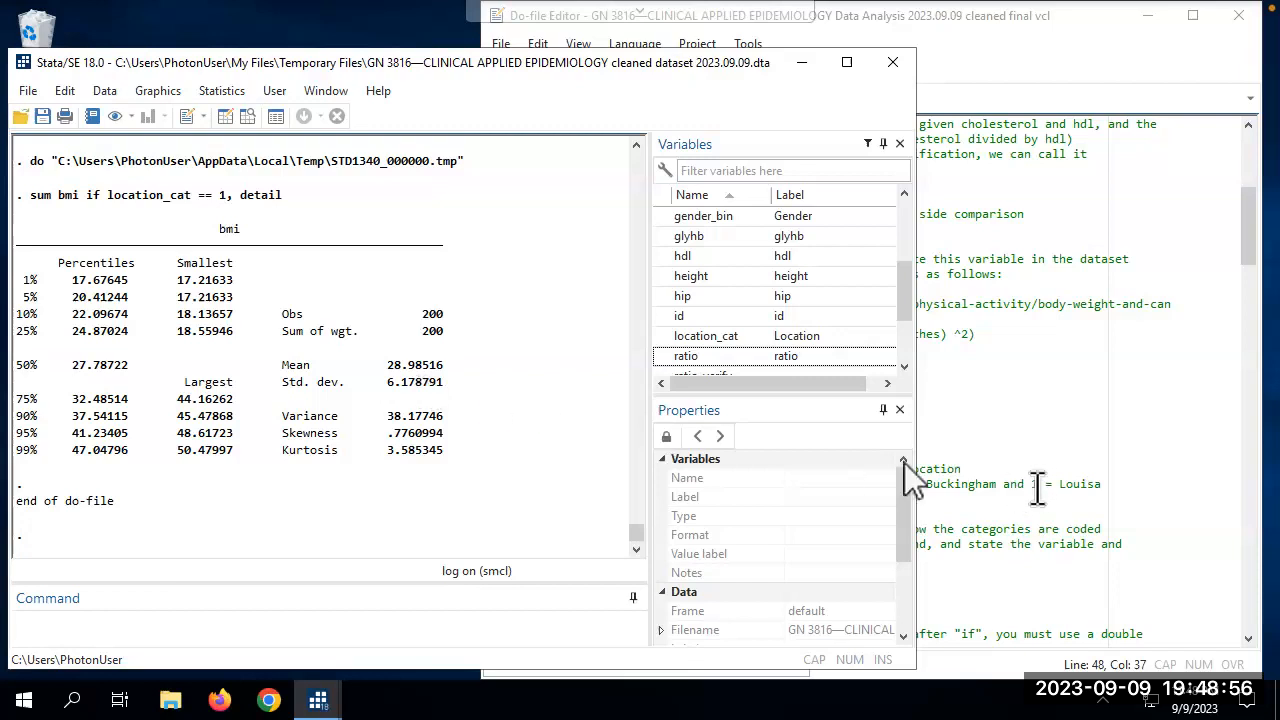
left_click(1040, 484)
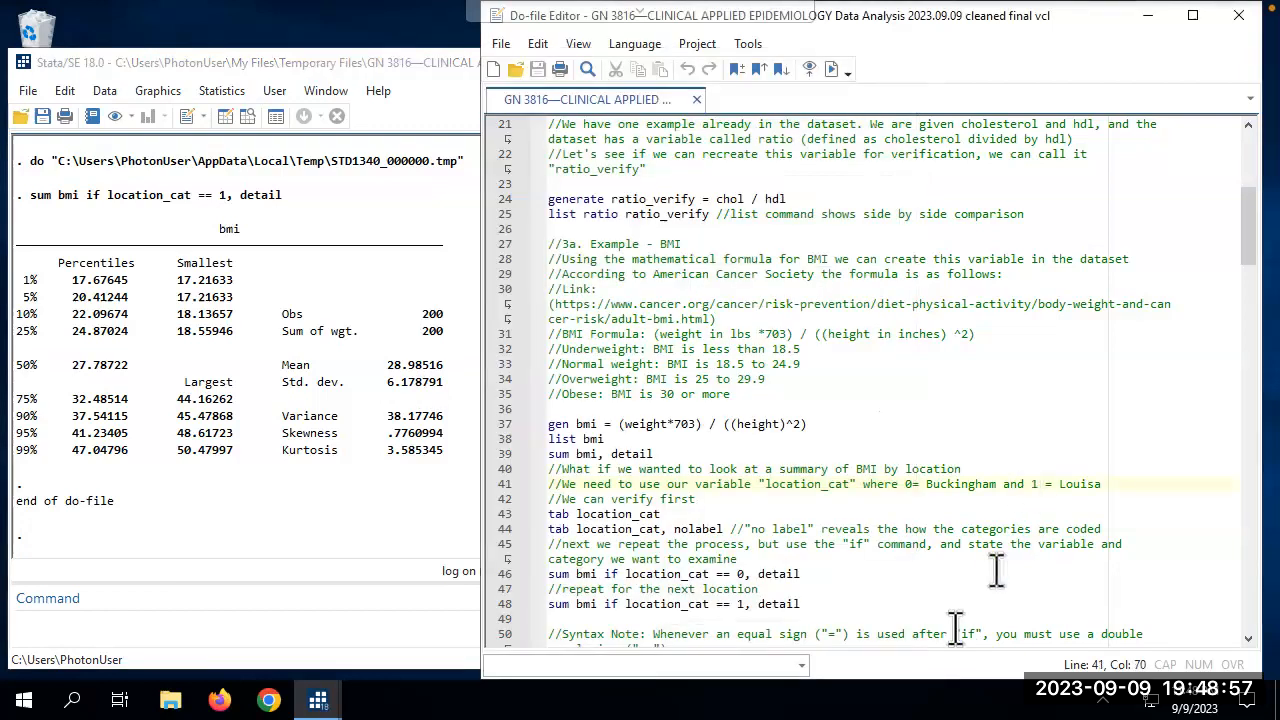
left_click(893, 602)
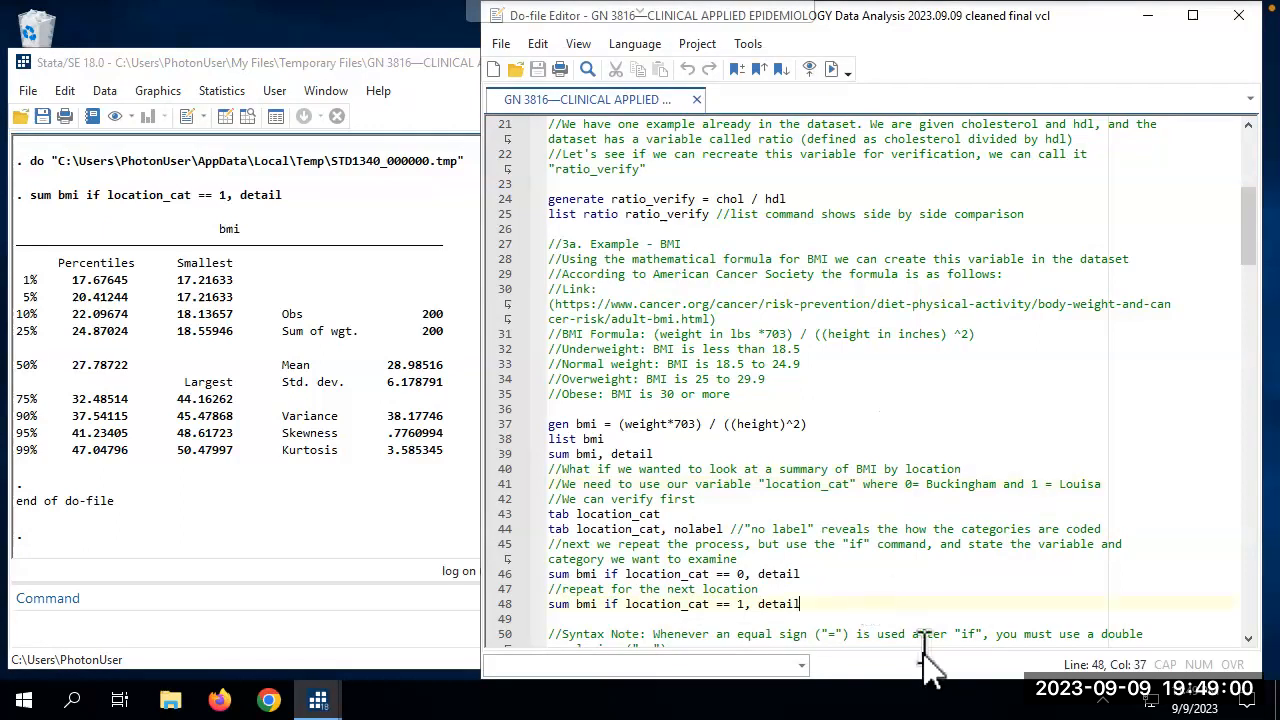
Examine the do-file from the syntax note on line 50 through the BMI category commands to line 78.
left_click(875, 642)
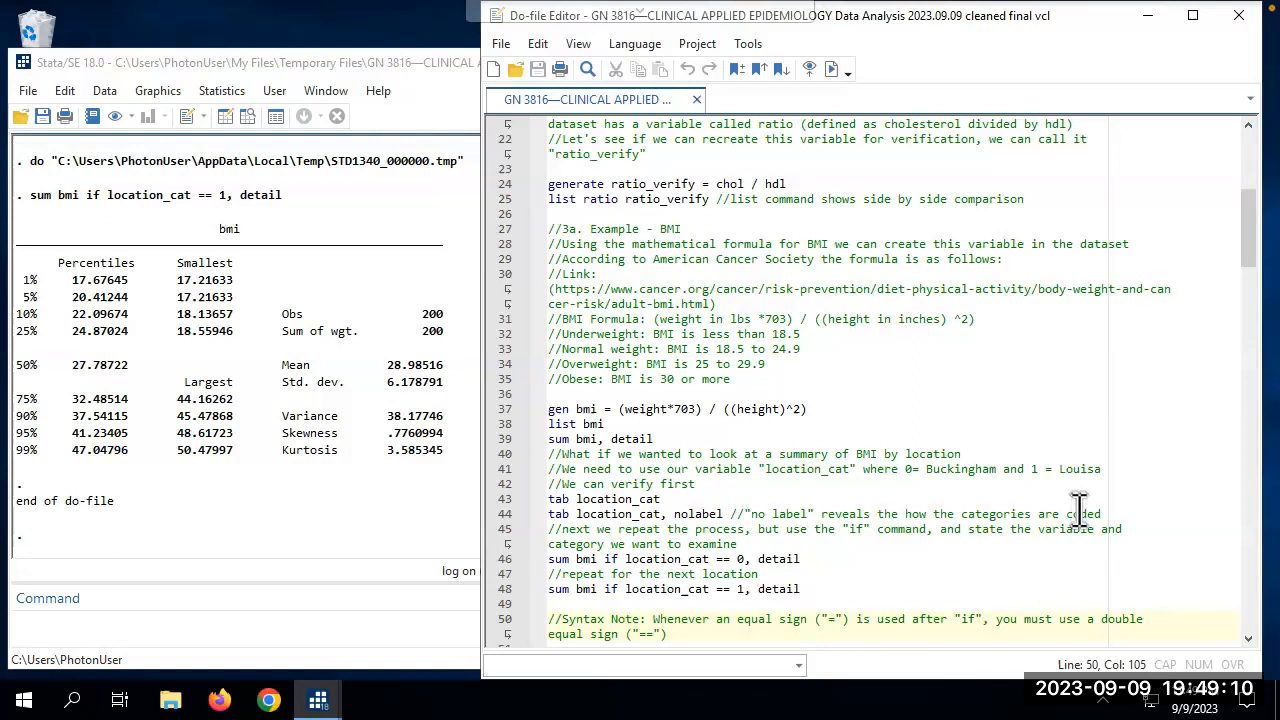
key("Down")
key("Down")
key("Down")
key("Down")
key("Down")
key("Down")
key("Down")
key("Down")
key("Down")
key("Down")
key("Down")
key("Down")
key("Down")
key("Down")
key("Down")
key("Down")
key("Down")
key("Down")
key("Down")
key("Down")
key("Down")
key("Down")
key("Down")
key("Down")
key("Down")
key("Down")
key("Down")
key("Down")
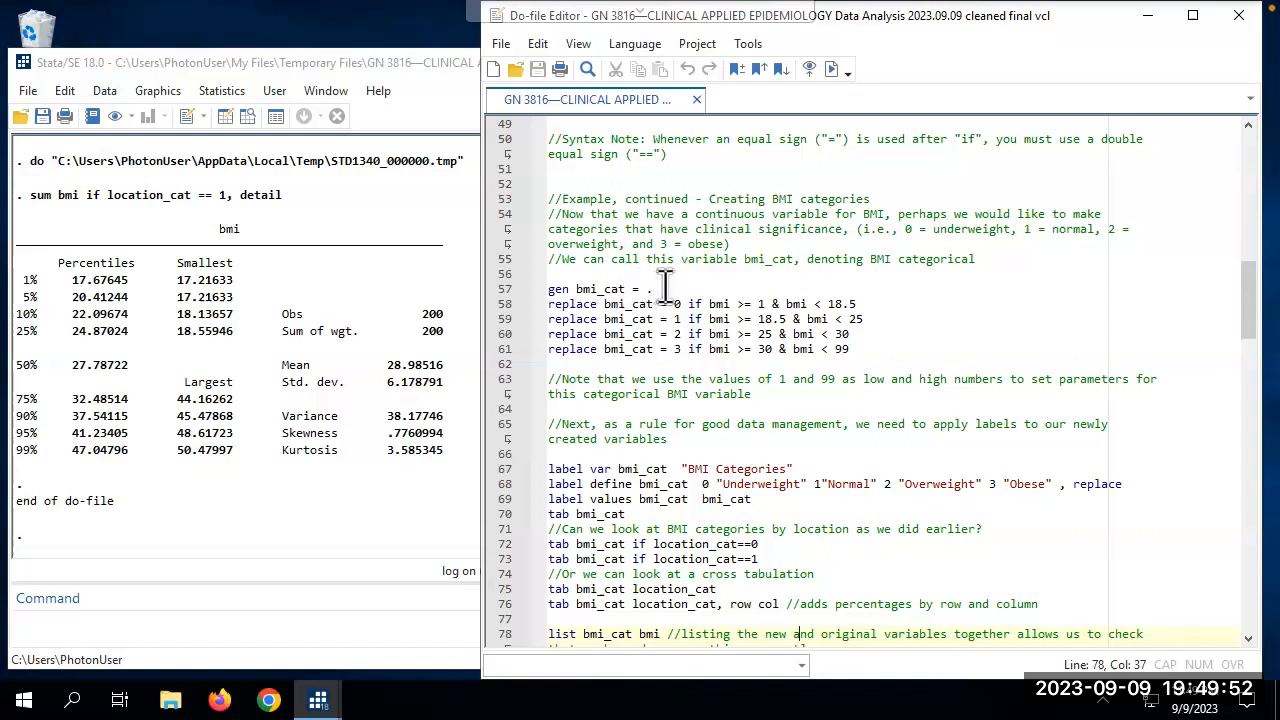
Run line 57 of the do-file, "gen bmi_cat = .", to create the empty BMI category variable.
left_click_drag(652, 289, 512, 280)
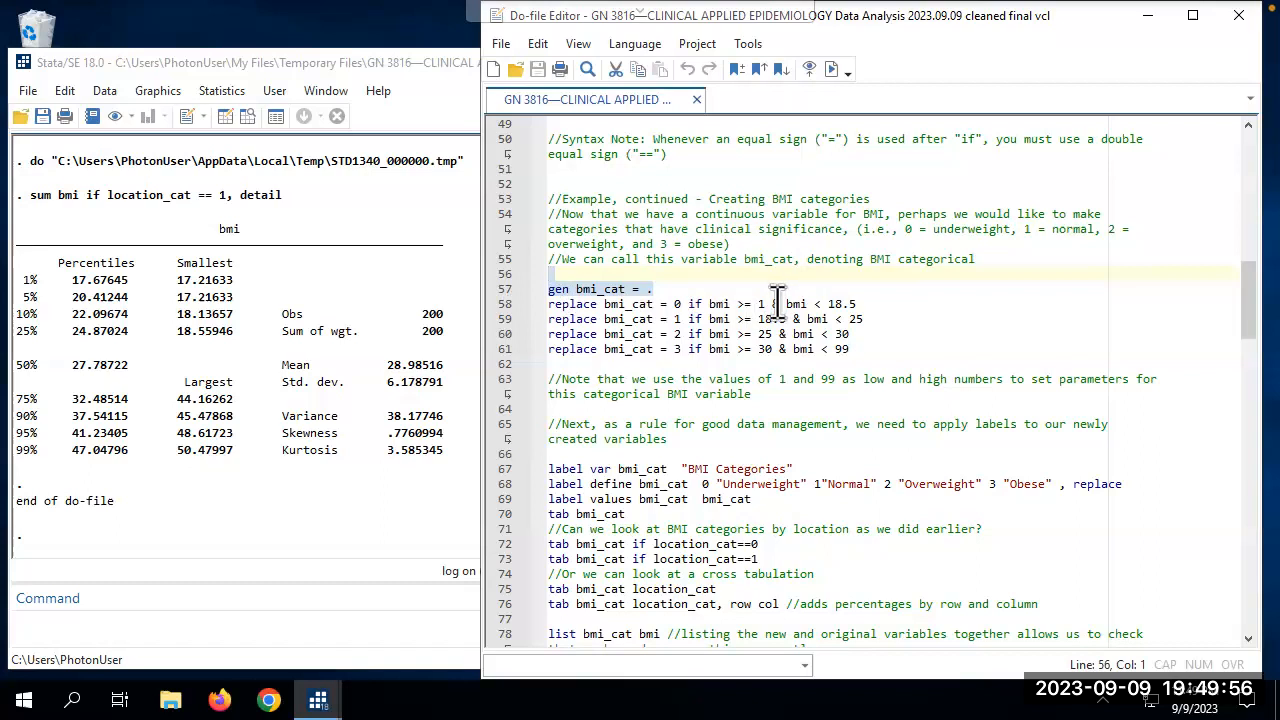
key("ctrl+d")
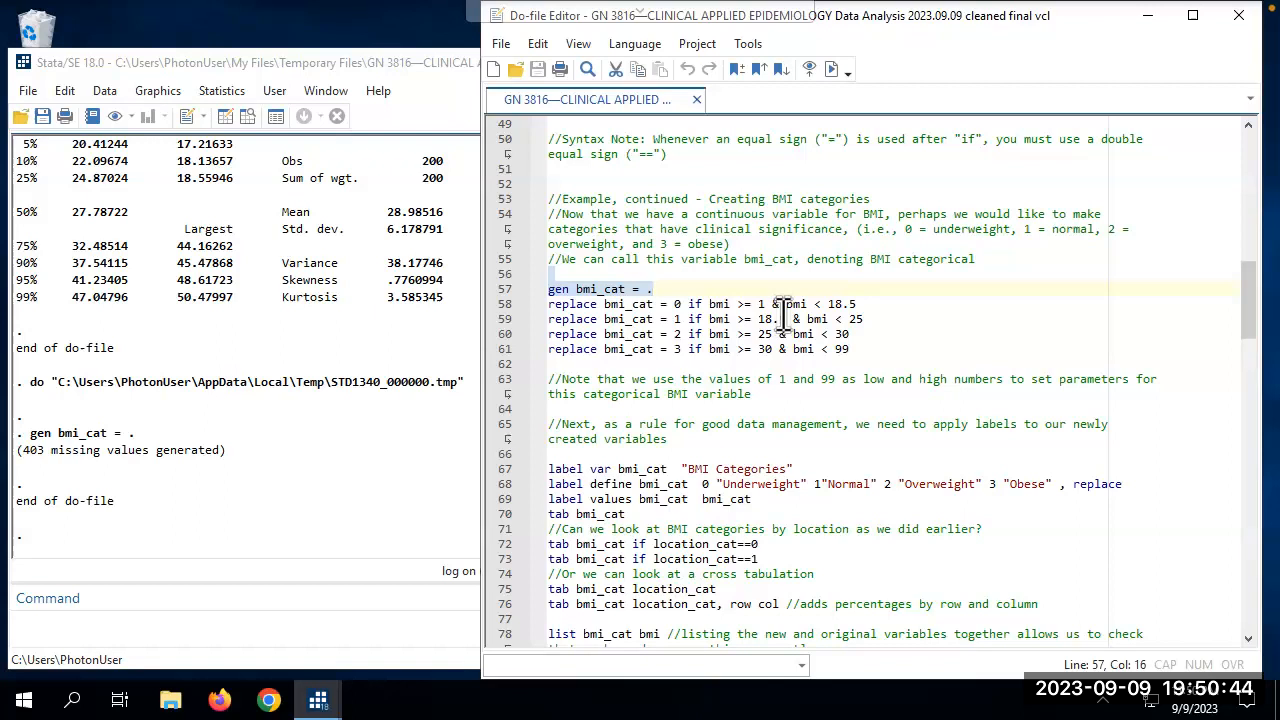
Run lines 58 and 59 separately, setting bmi_cat to 0 for bmi >= 1 & bmi < 18.5 and 1 for bmi >= 18.5 & bmi < 25.
left_click(860, 304)
left_click_drag(856, 304, 548, 304)
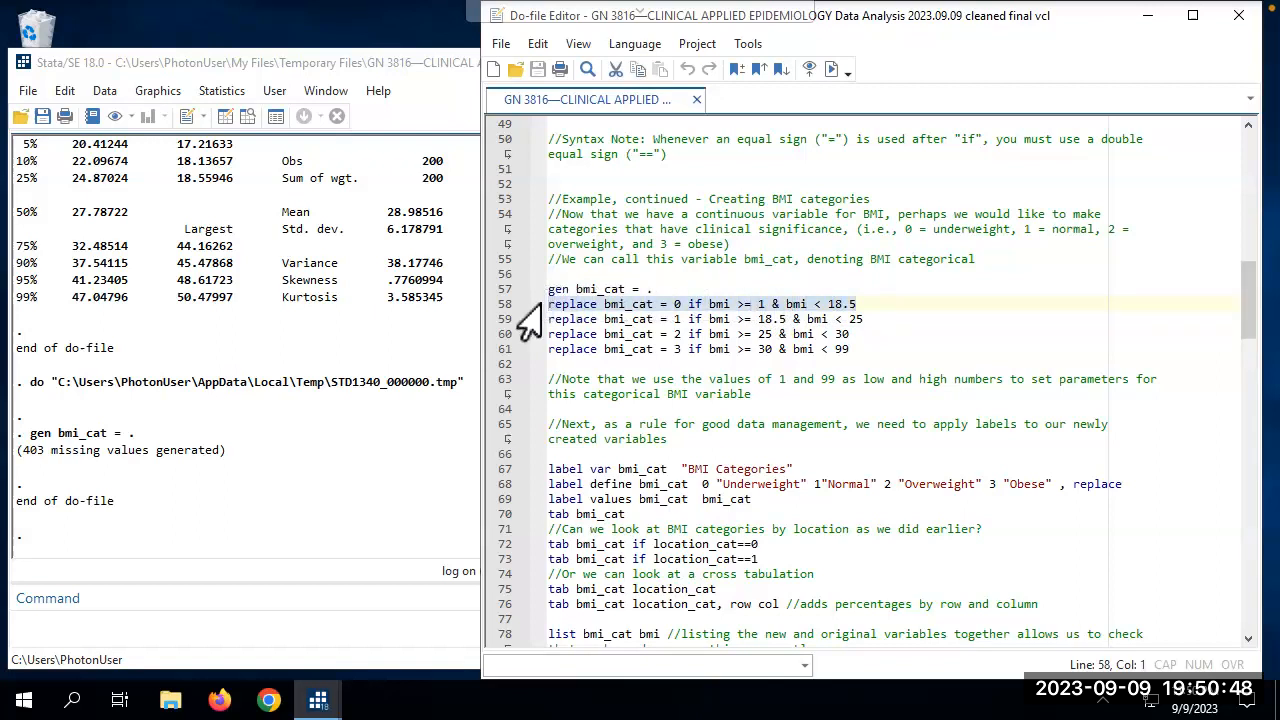
key("ctrl+d")
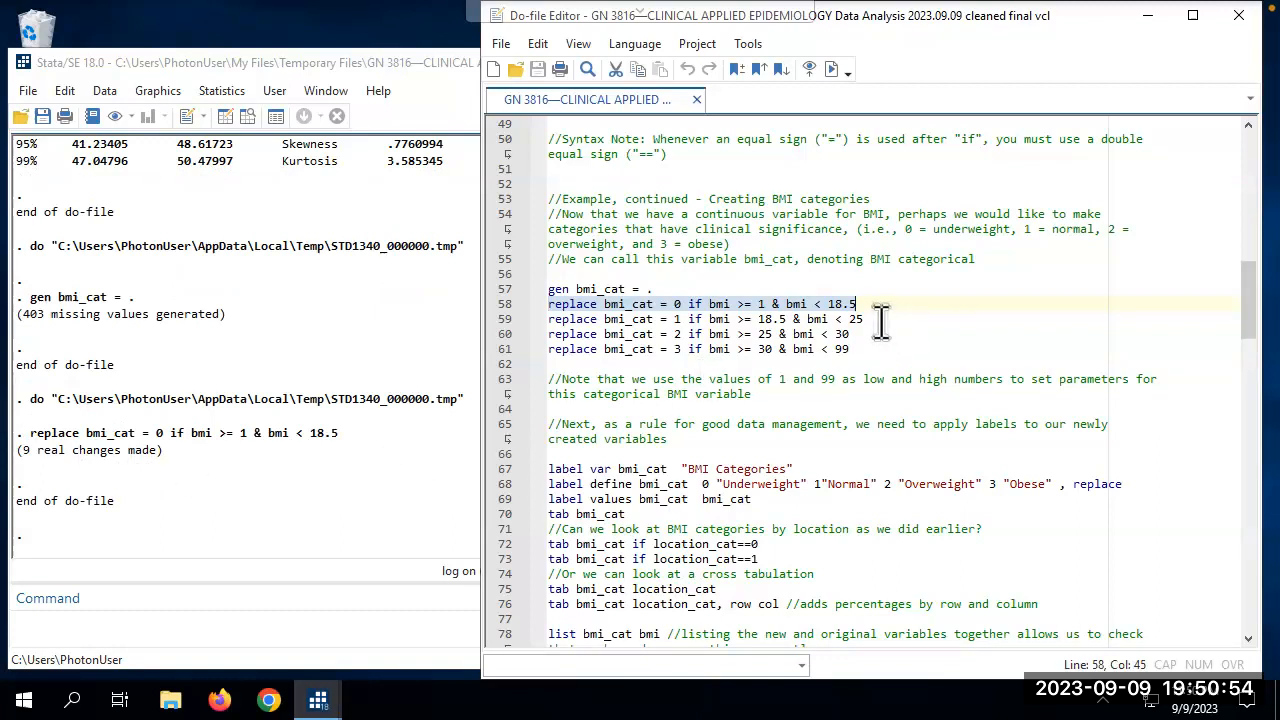
left_click_drag(878, 320, 541, 319)
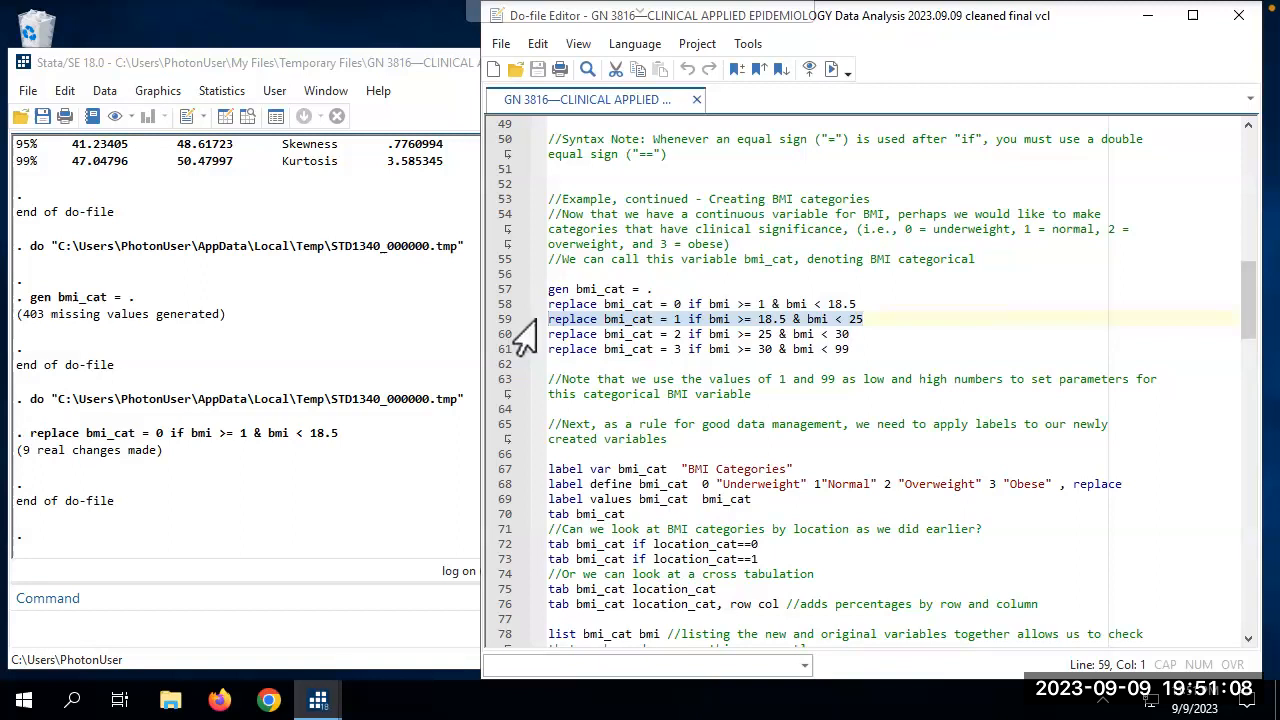
key("ctrl+d")
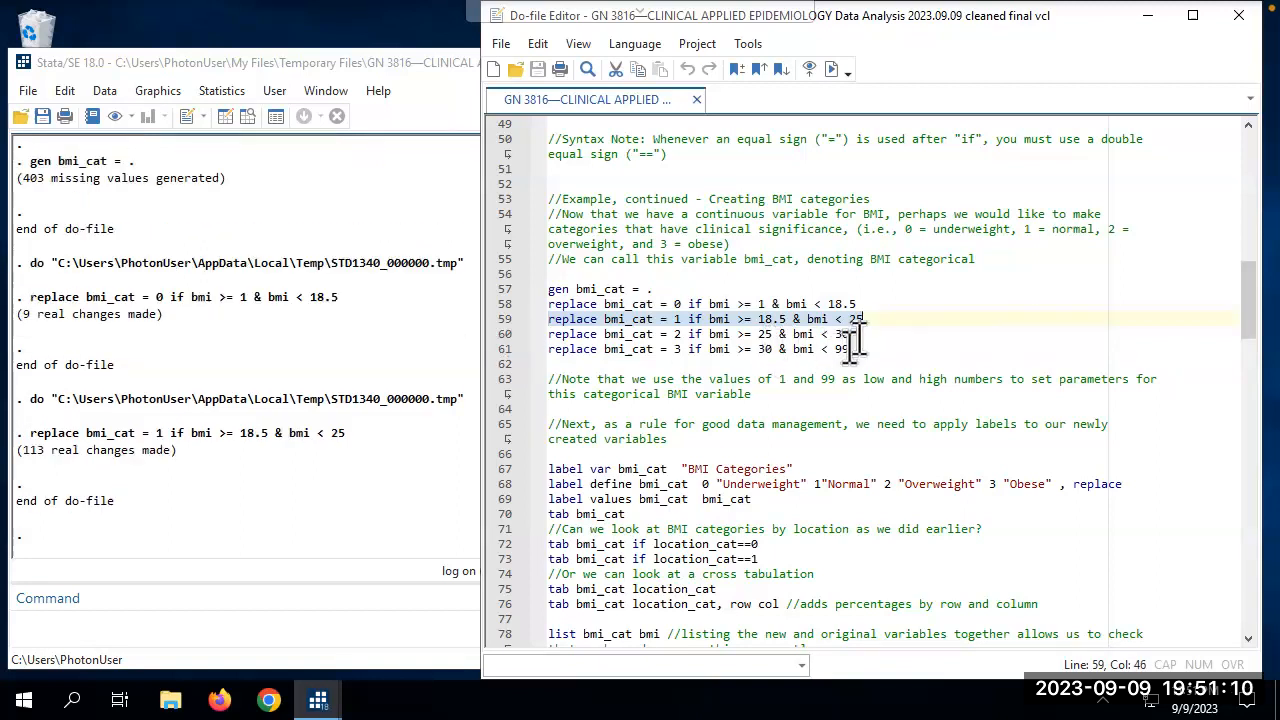
Run lines 60 and 61 together, setting bmi_cat to 2 for bmi >= 25 & bmi < 30 and 3 for bmi >= 30 & bmi < 99.
left_click(812, 334)
left_click_drag(642, 340, 546, 345)
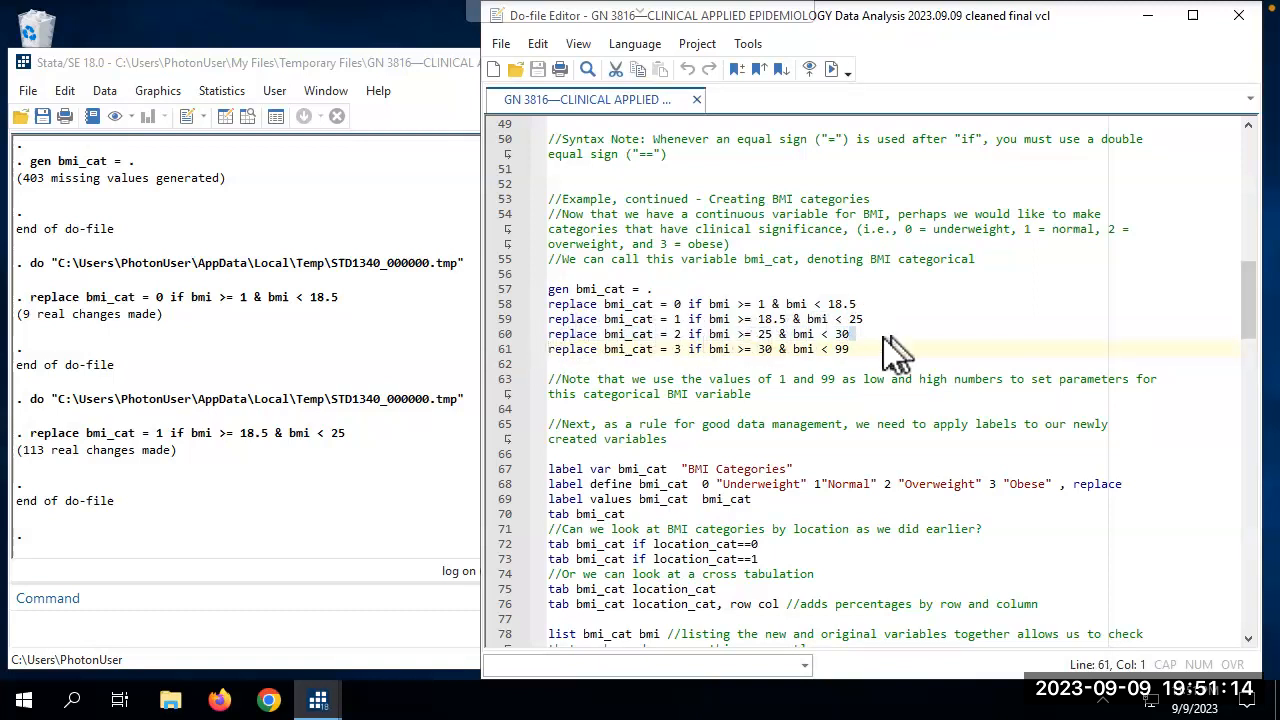
left_click(848, 349)
left_click_drag(848, 349, 487, 338)
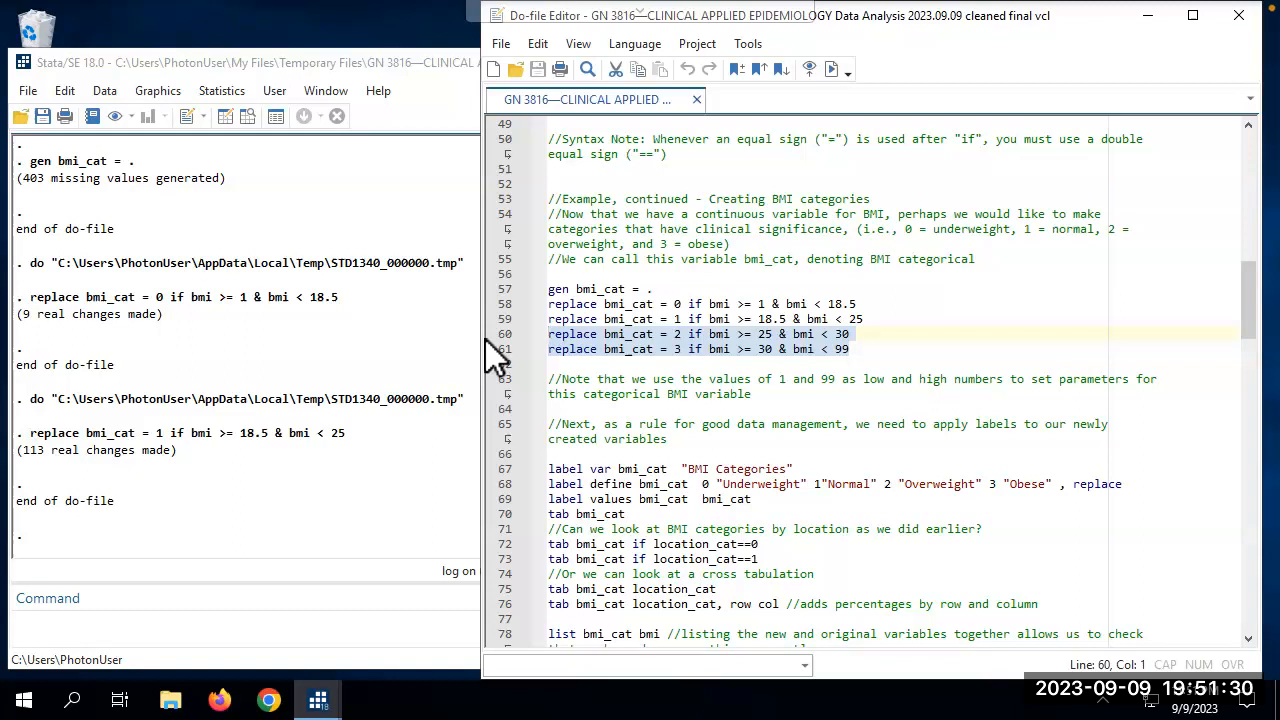
key("ctrl+d")
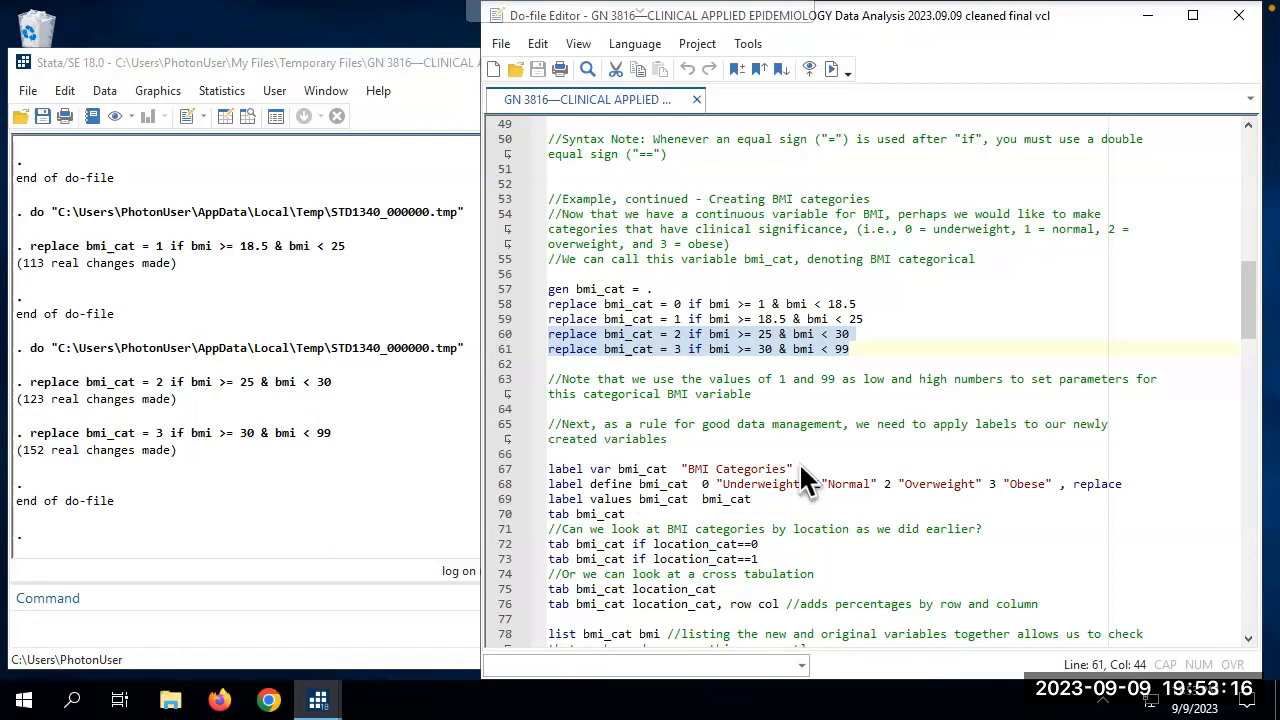
Run line 67 of the do-file to give bmi_cat the variable label "BMI Categories".
left_click(736, 469)
left_click_drag(713, 469, 537, 480)
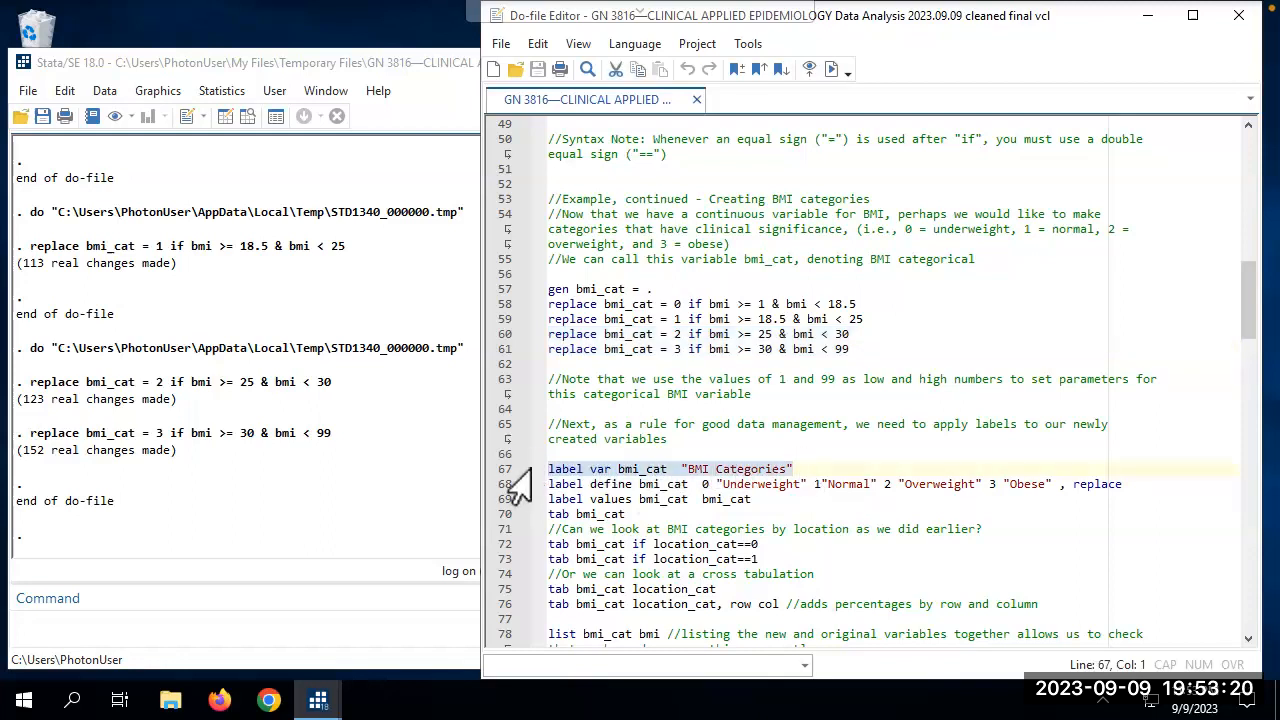
key("ctrl+d")
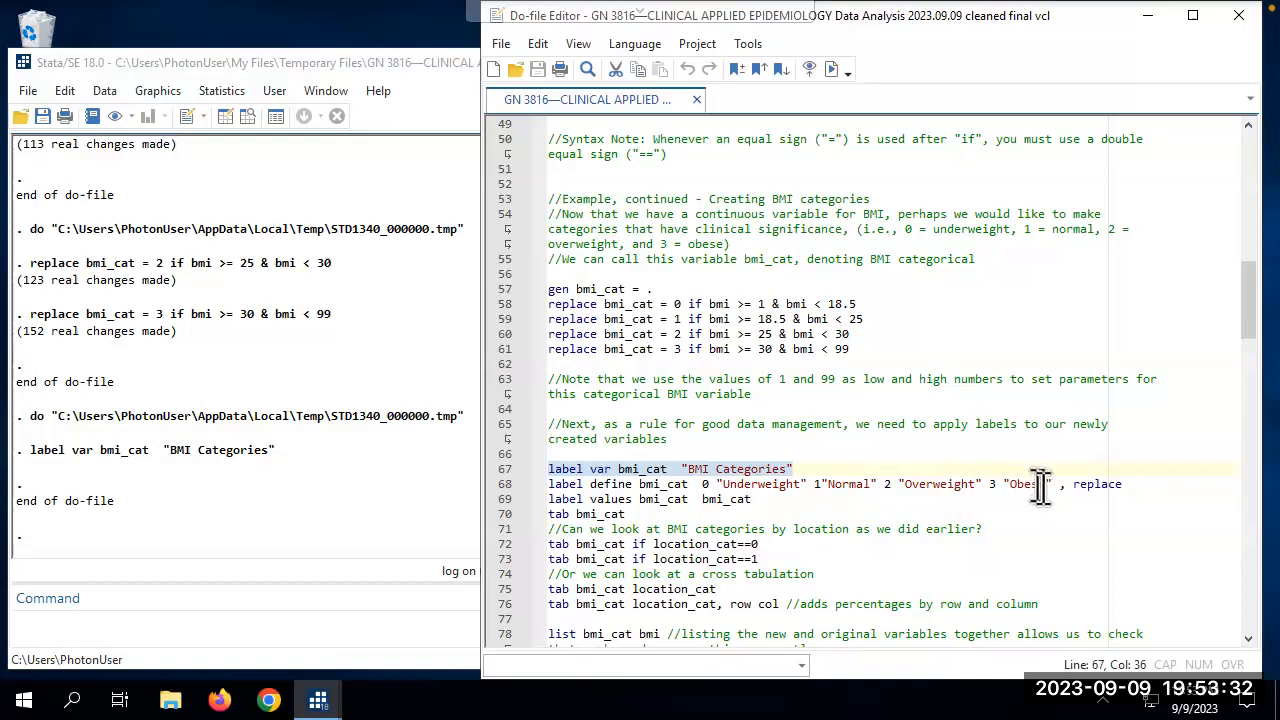
Run lines 68 and 69 separately, defining value labels 0 Underweight, 1 Normal, 2 Overweight, 3 Obese and attaching them to bmi_cat.
left_click_drag(1134, 486, 529, 482)
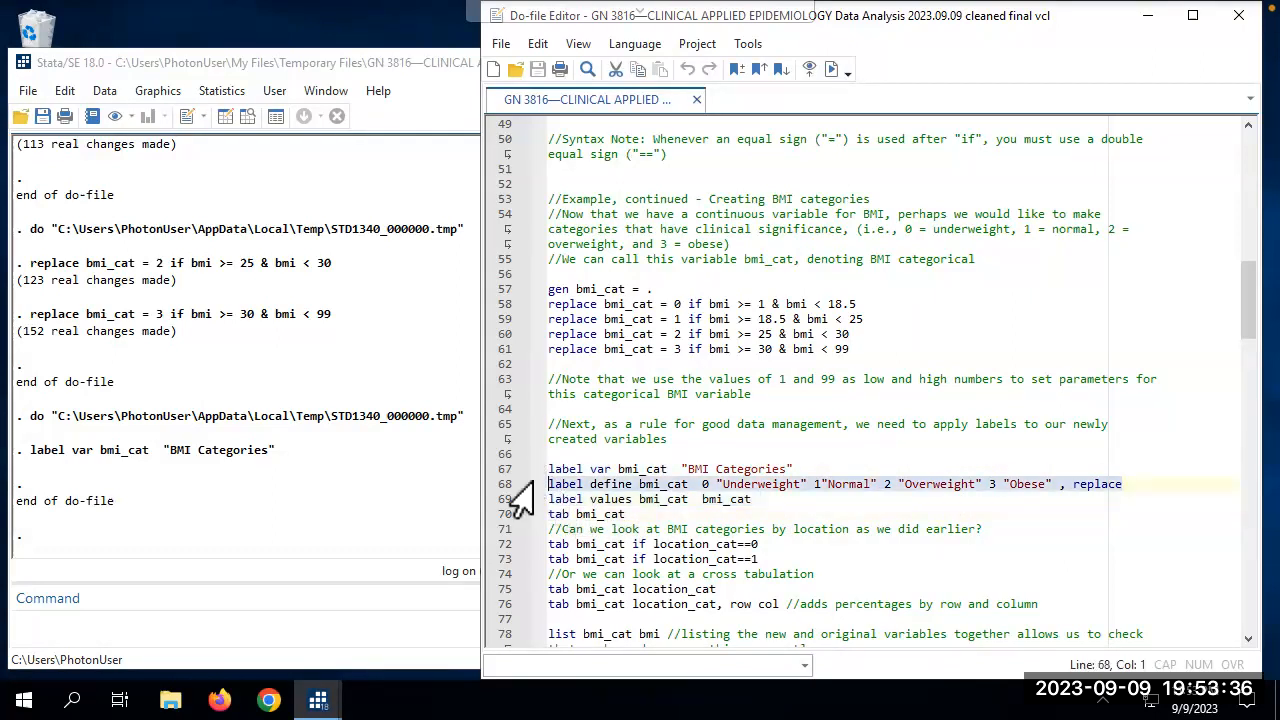
key("ctrl+d")
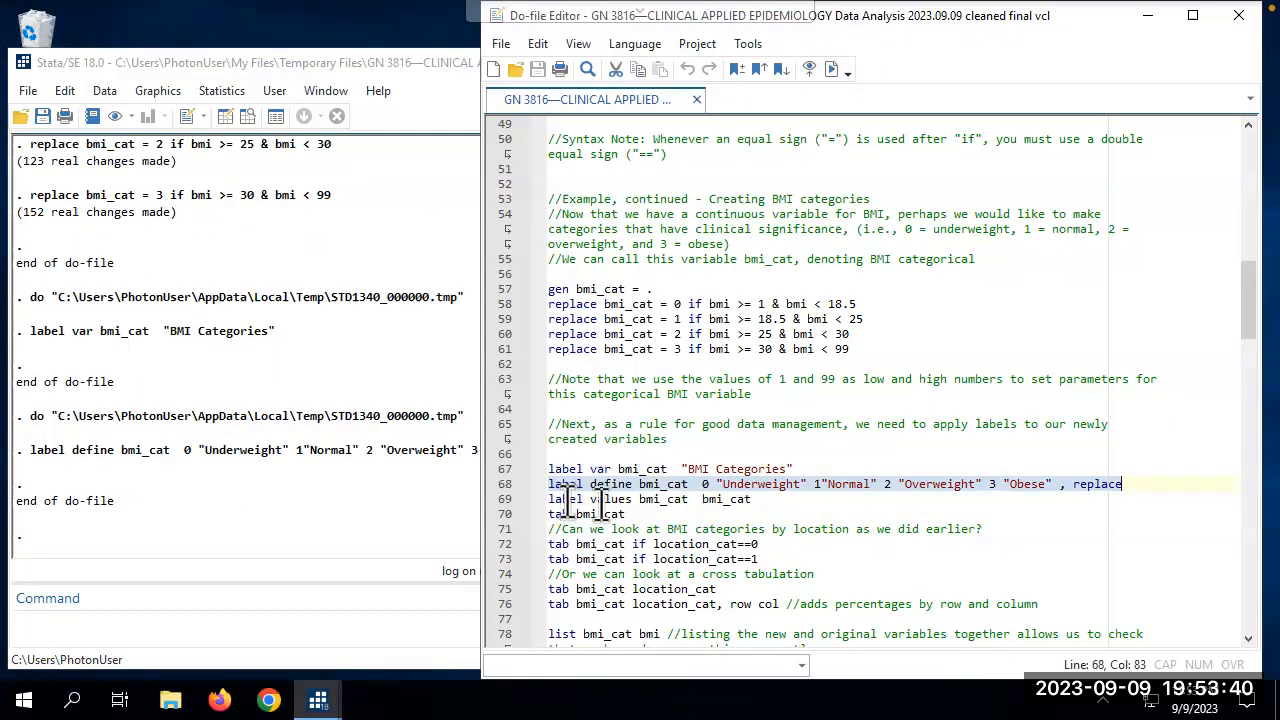
left_click(701, 499)
left_click(528, 499)
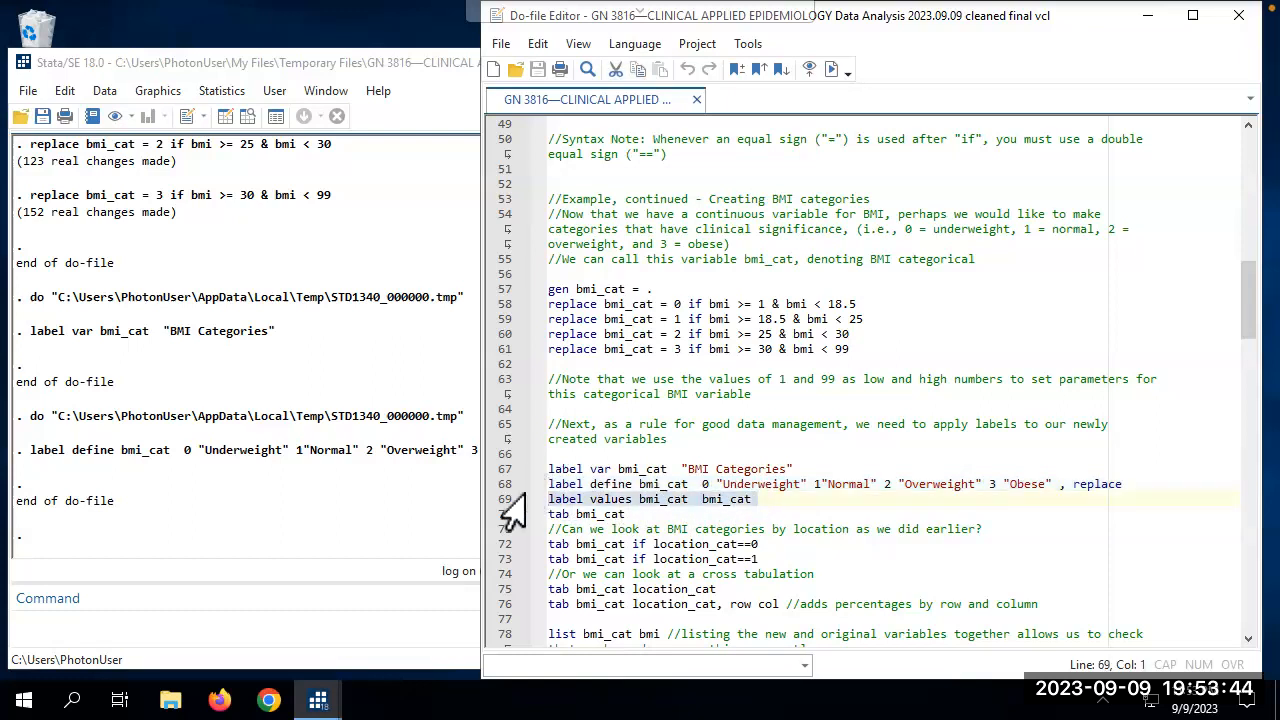
key("ctrl+d")
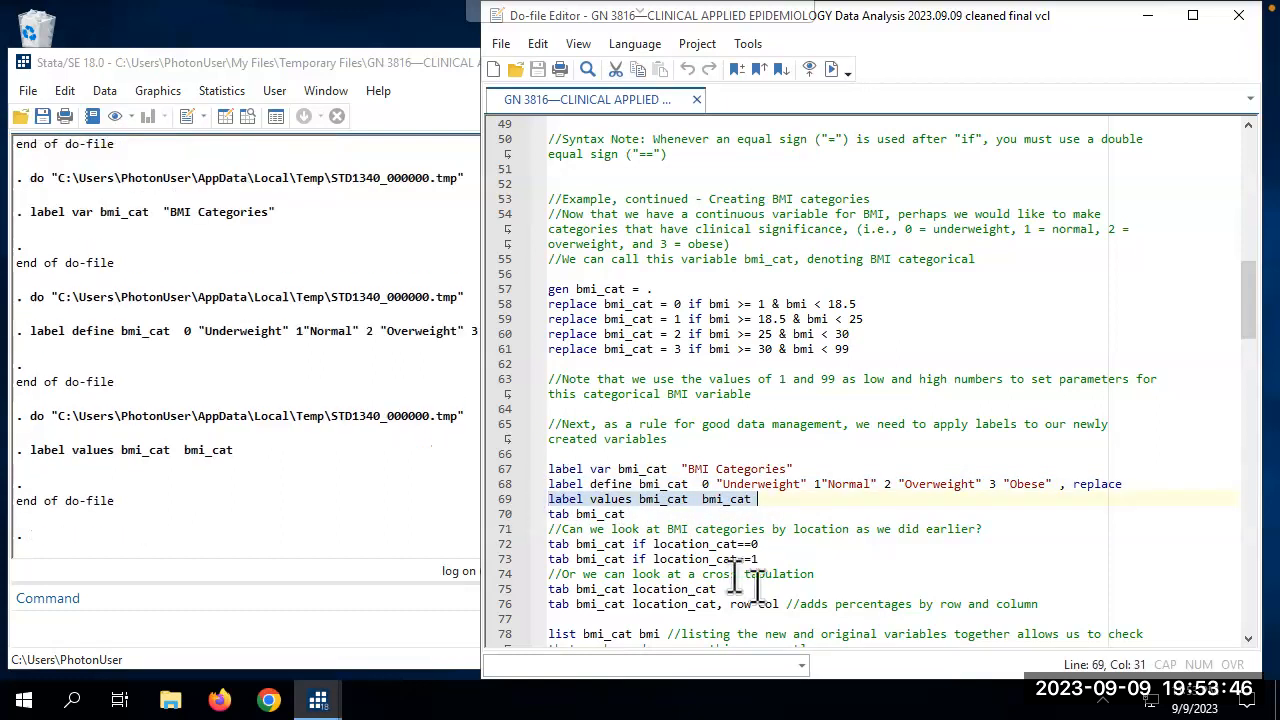
Run line 70, "tab bmi_cat", to tabulate the labelled BMI categories.
left_click(624, 515)
left_click(505, 515)
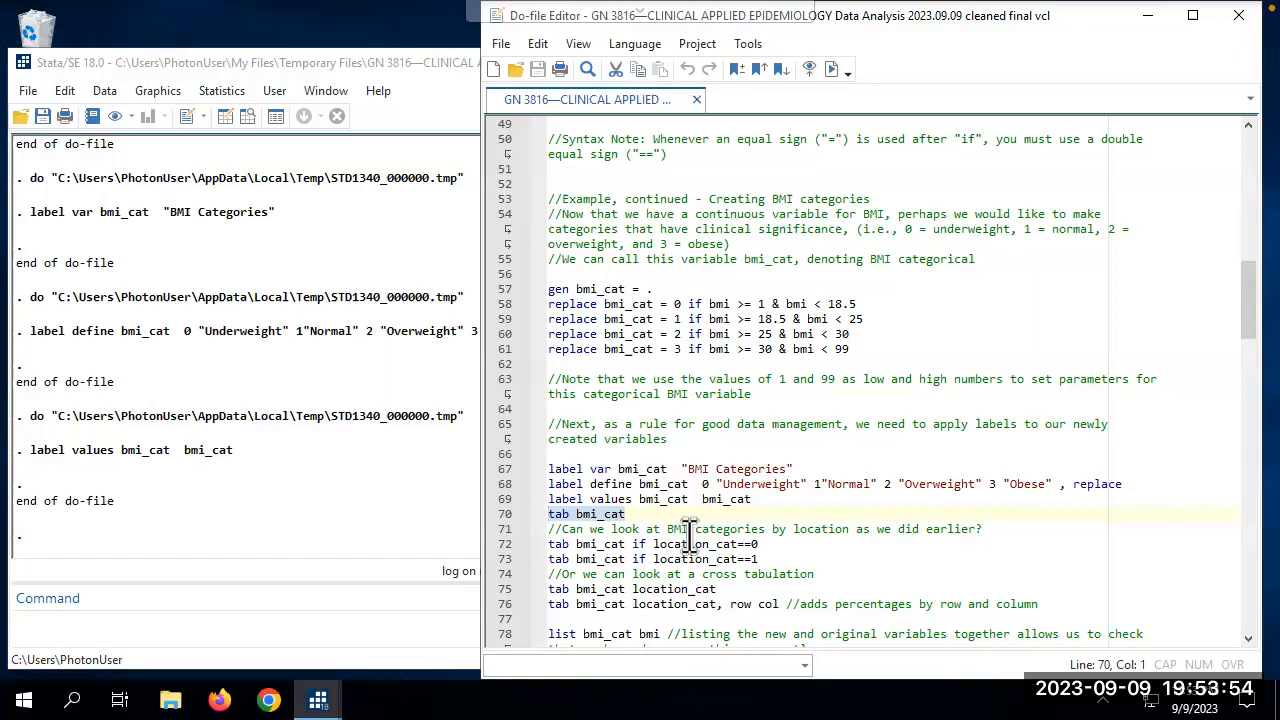
key("ctrl+d")
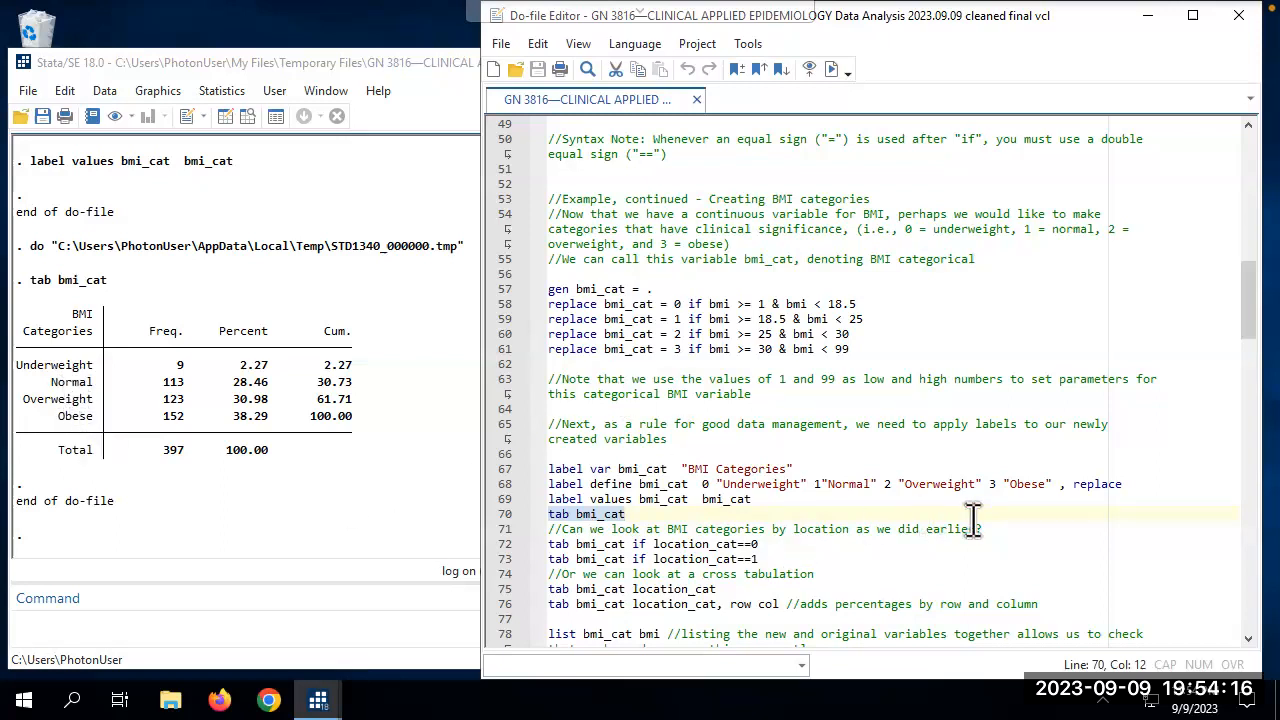
Run line 72, "tab bmi_cat if location_cat==0", and compare its output with the overall bmi_cat table.
scroll(1011, 530, "down", 7)
scroll(1011, 530, "up", 7)
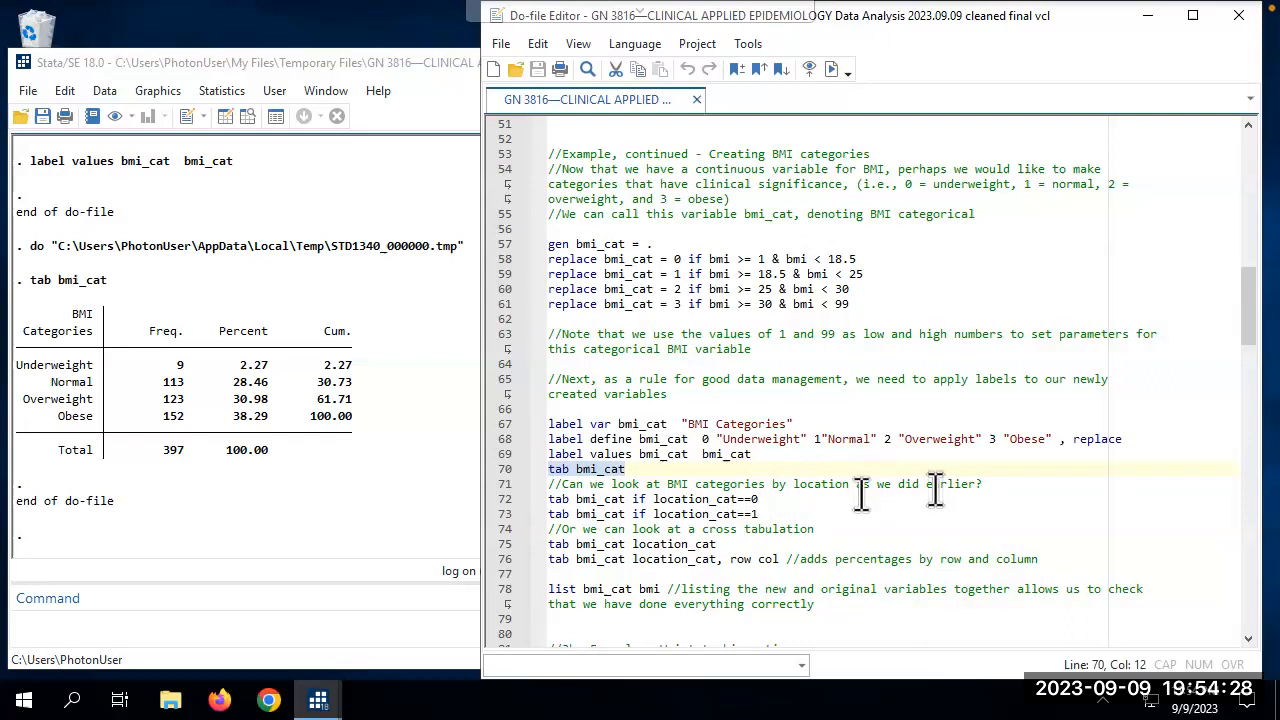
left_click(556, 499)
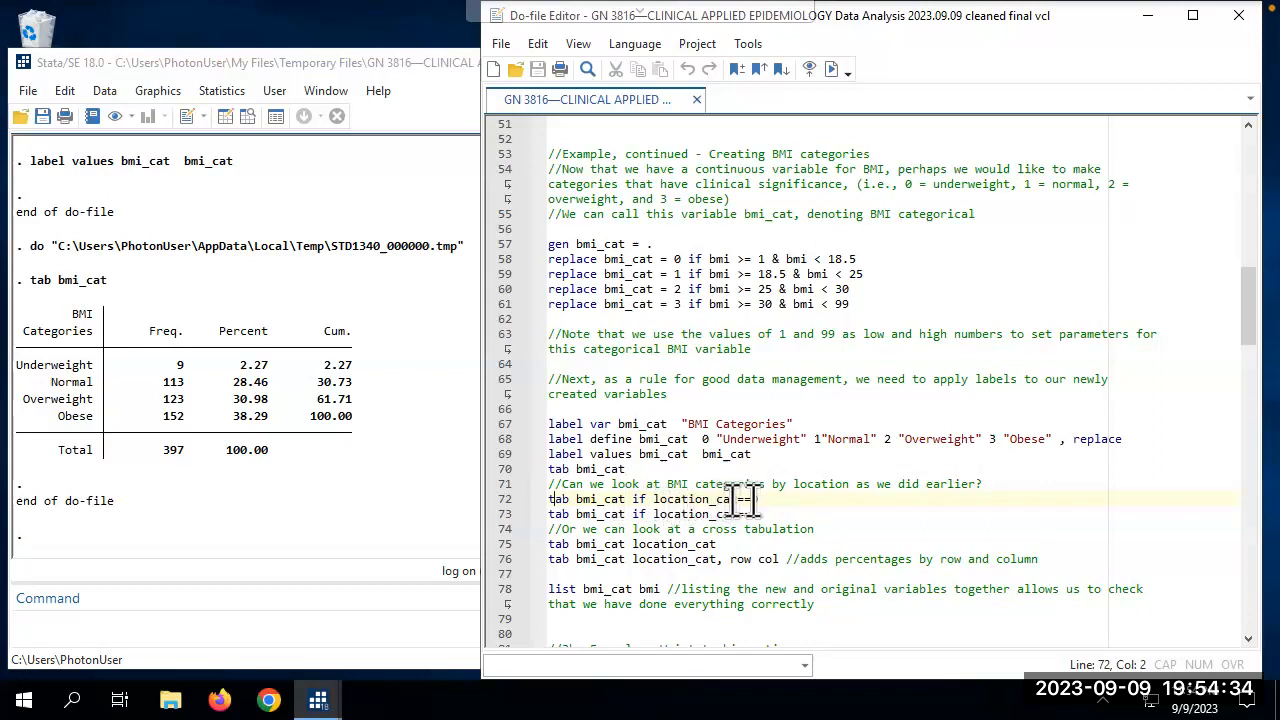
left_click_drag(765, 499, 514, 512)
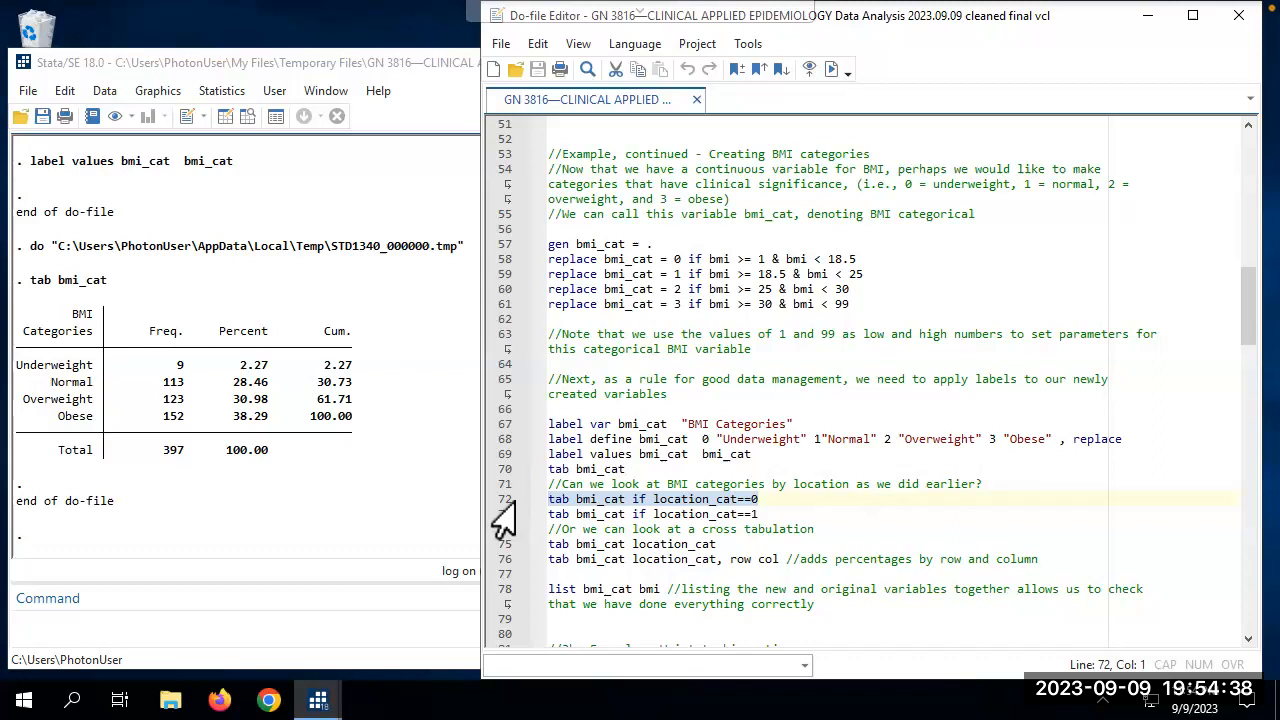
key("ctrl+d")
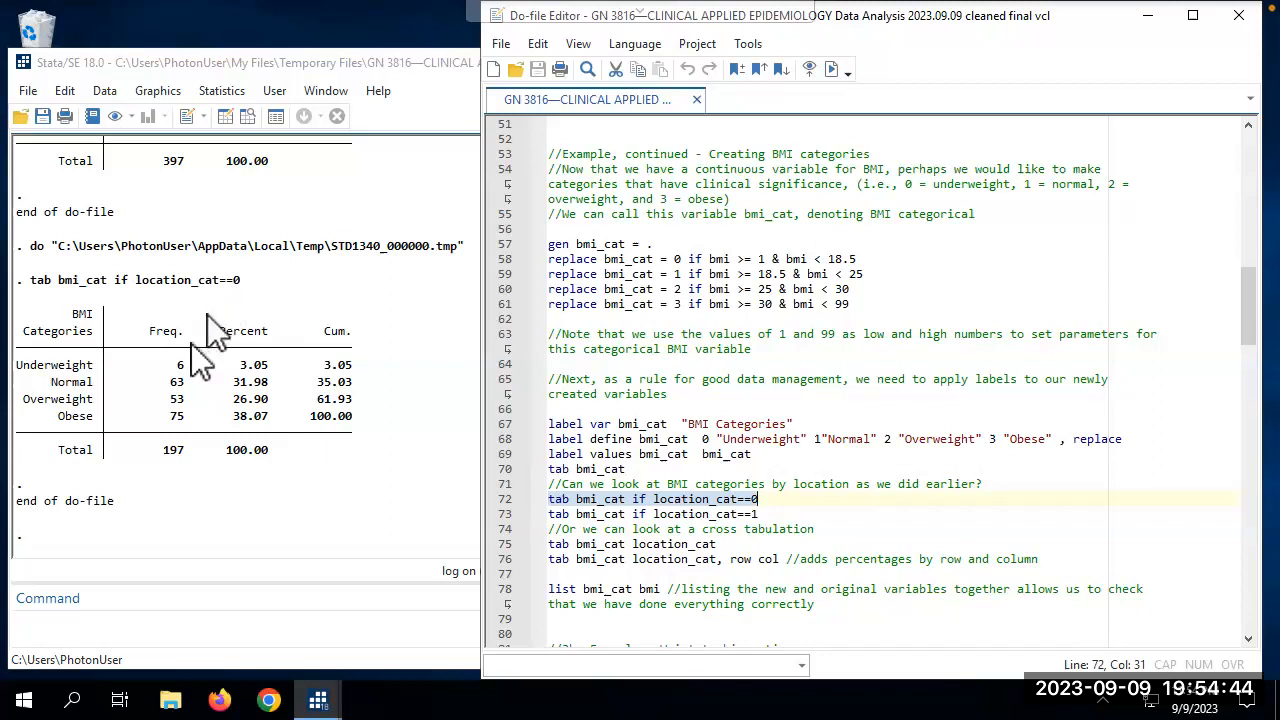
left_click(311, 339)
scroll(311, 345, "up", 8)
scroll(312, 345, "down", 6)
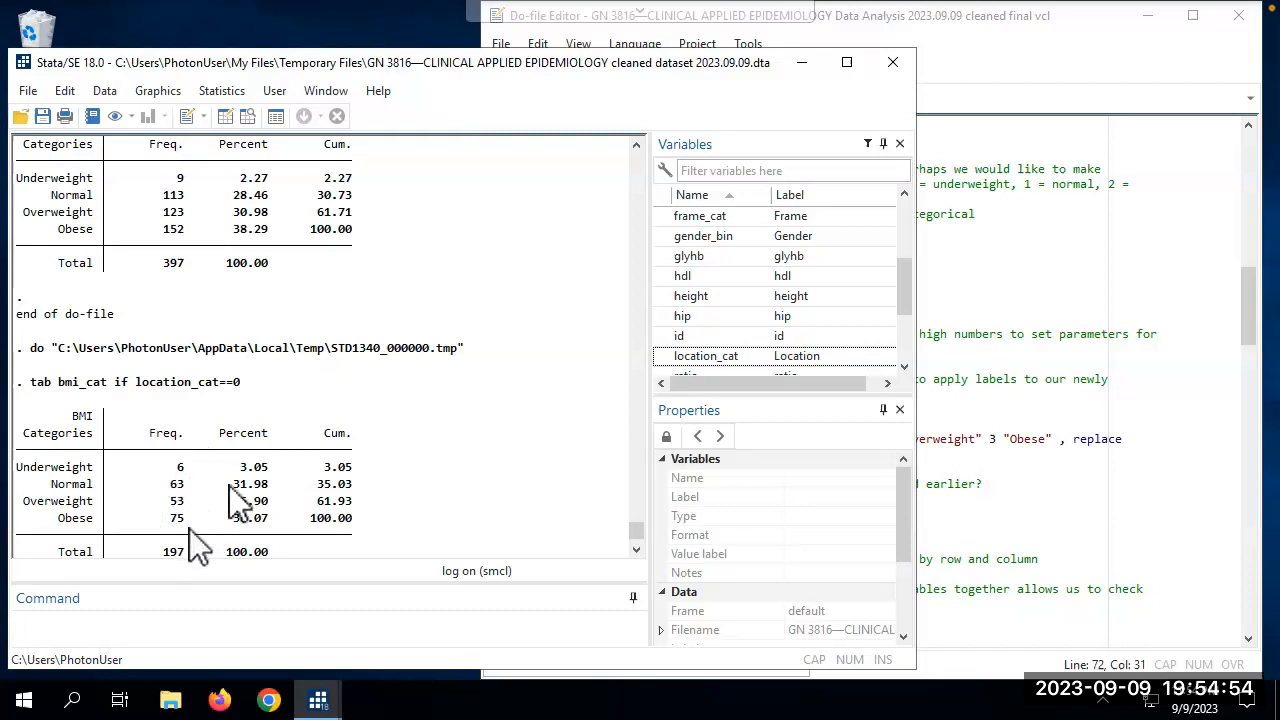
scroll(300, 410, "down", 2)
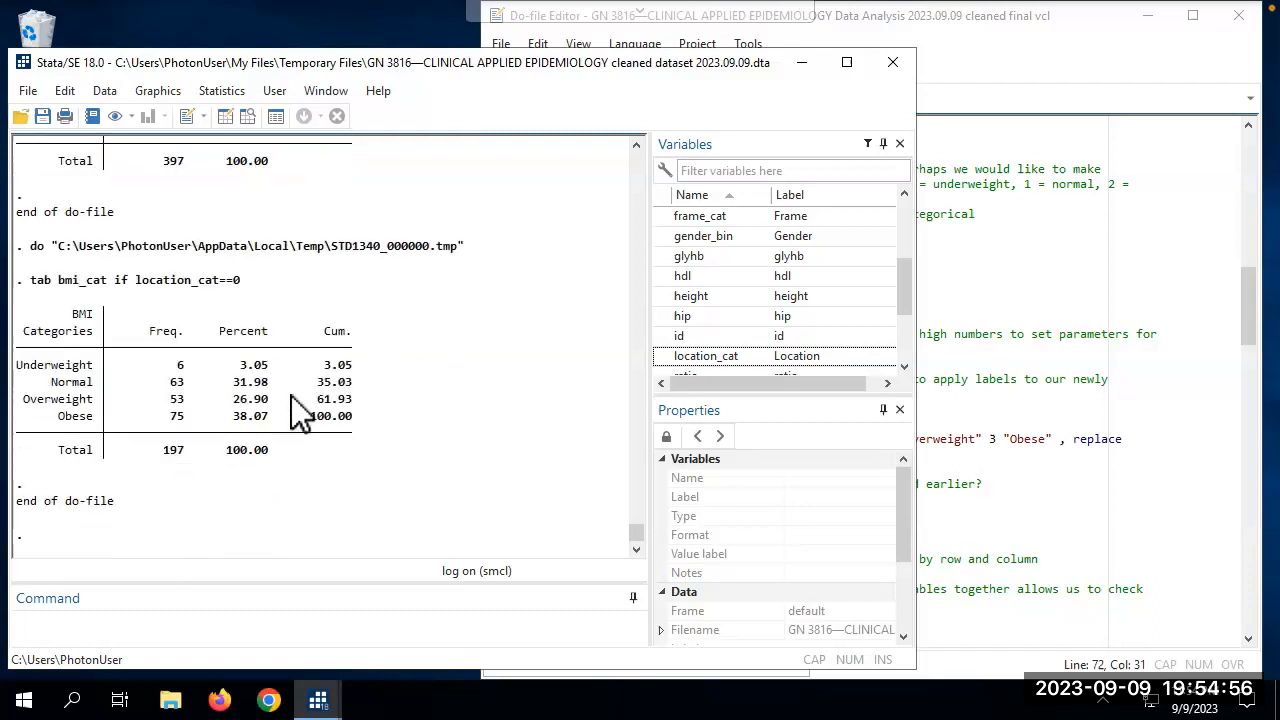
Return to the do-file and run line 73, "tab bmi_cat if location_cat==1".
left_click(1054, 516)
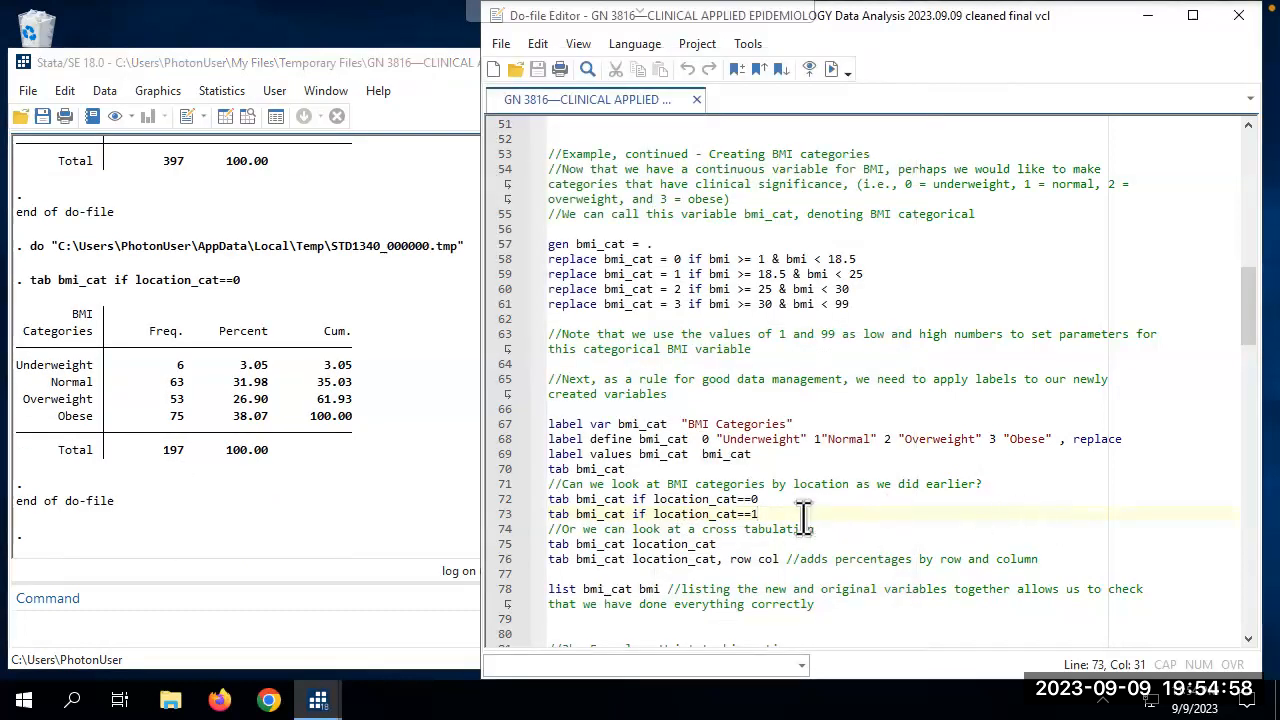
left_click_drag(803, 514, 529, 514)
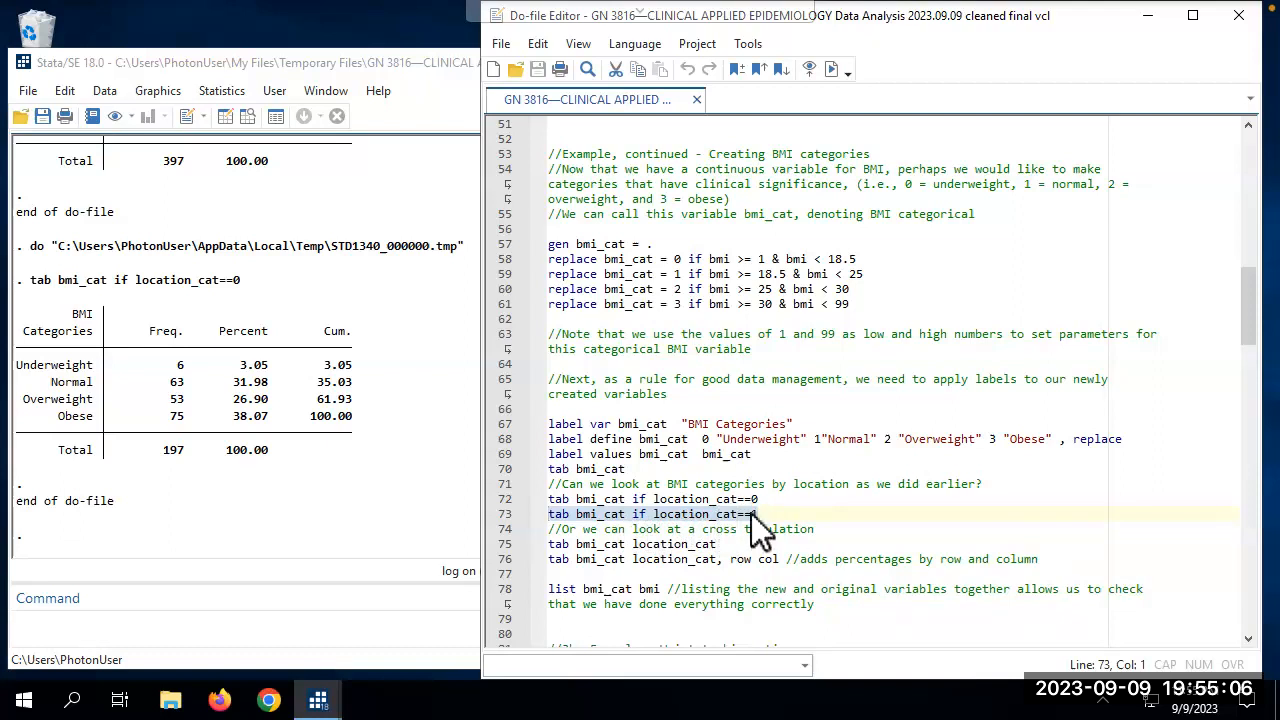
key("ctrl+d")
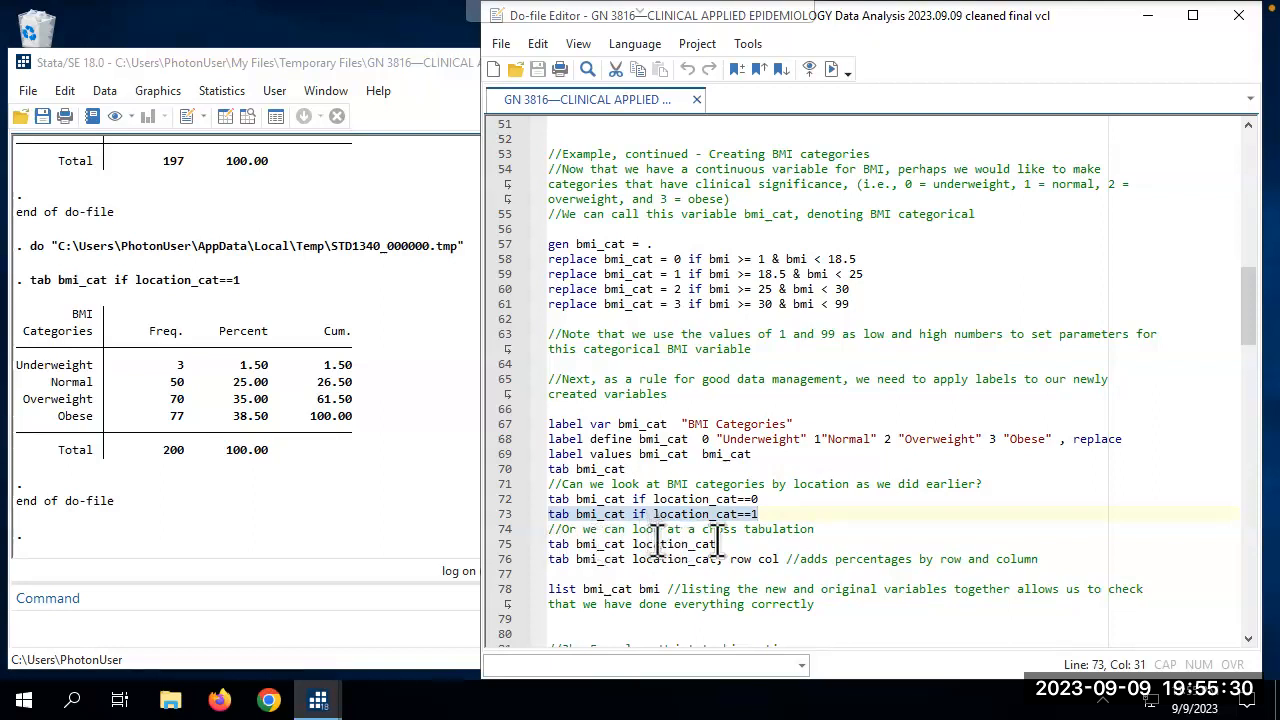
Run lines 75 and 76 separately to cross-tabulate bmi_cat by location_cat, without options and with row and column percentages.
left_click_drag(717, 544, 533, 560)
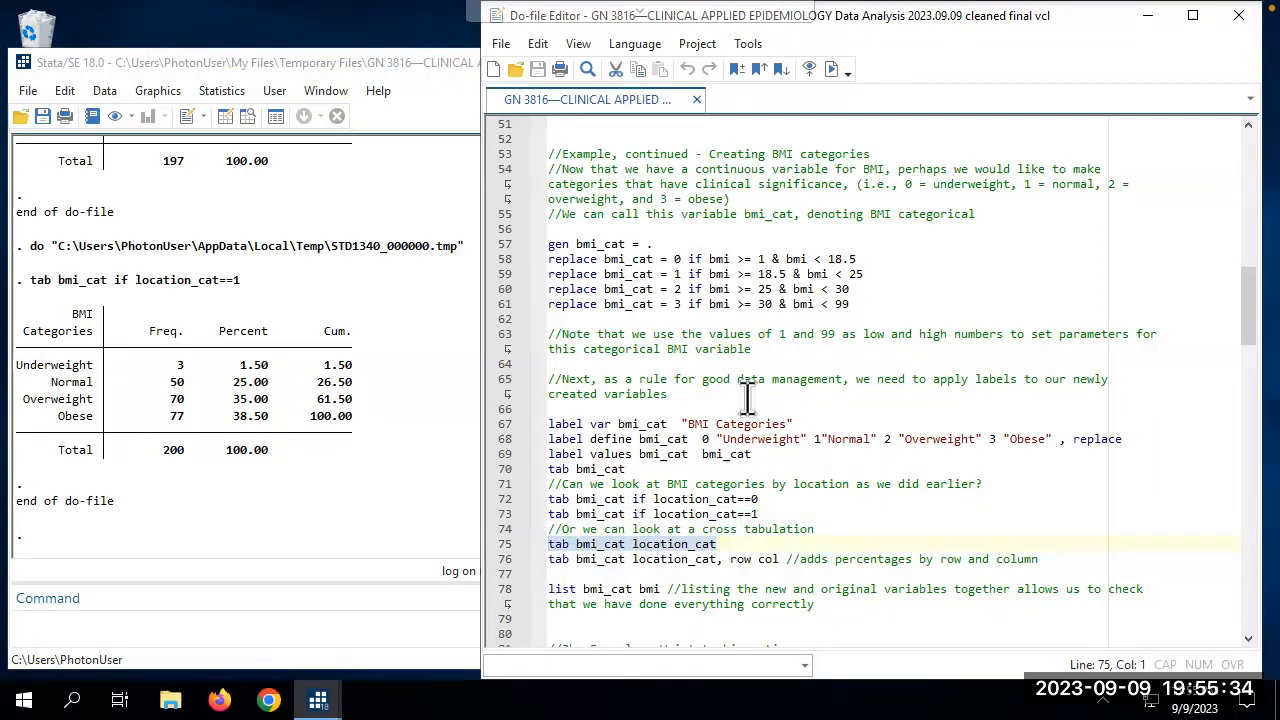
key("ctrl+d")
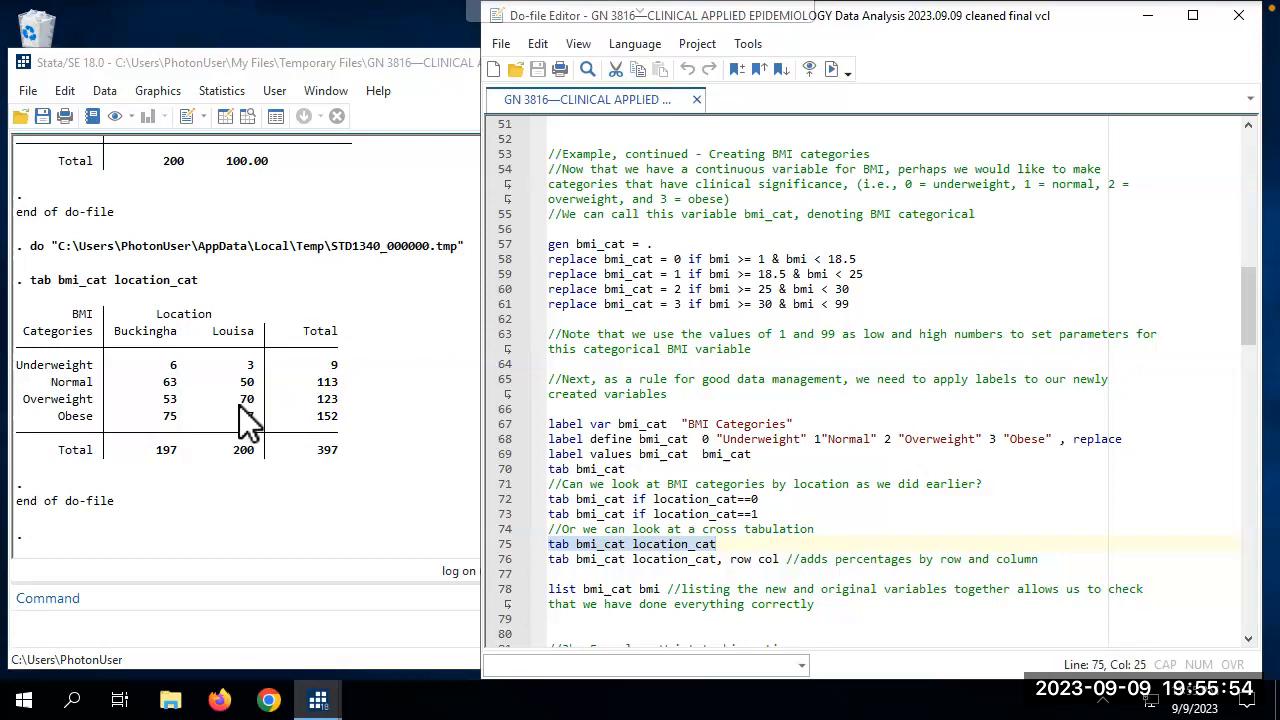
left_click(585, 567)
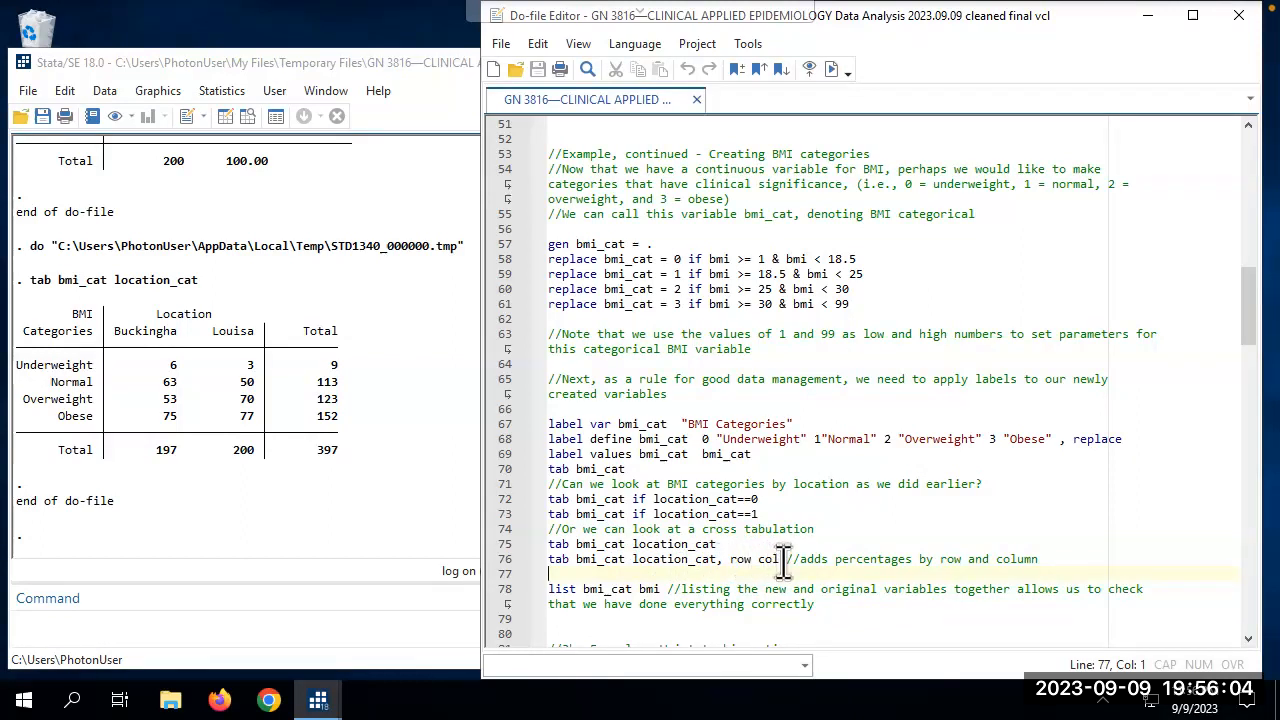
left_click_drag(783, 559, 522, 560)
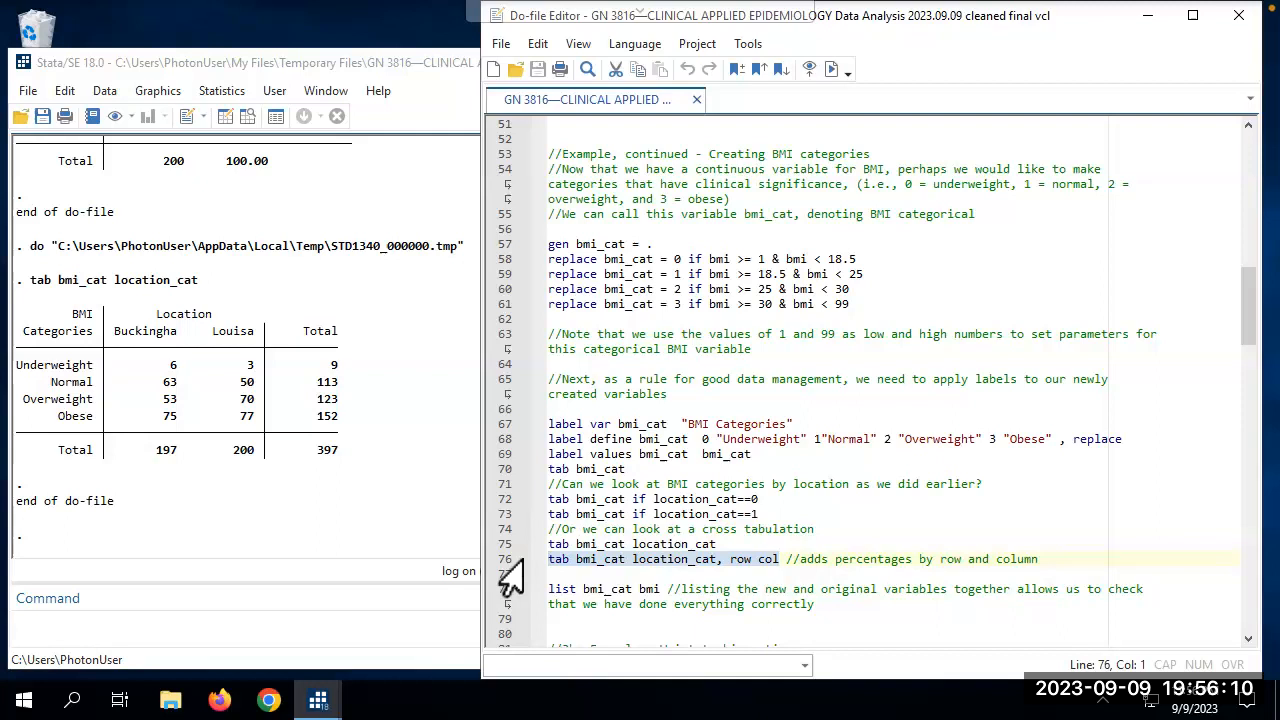
key("shift+End")
key("ctrl+d")
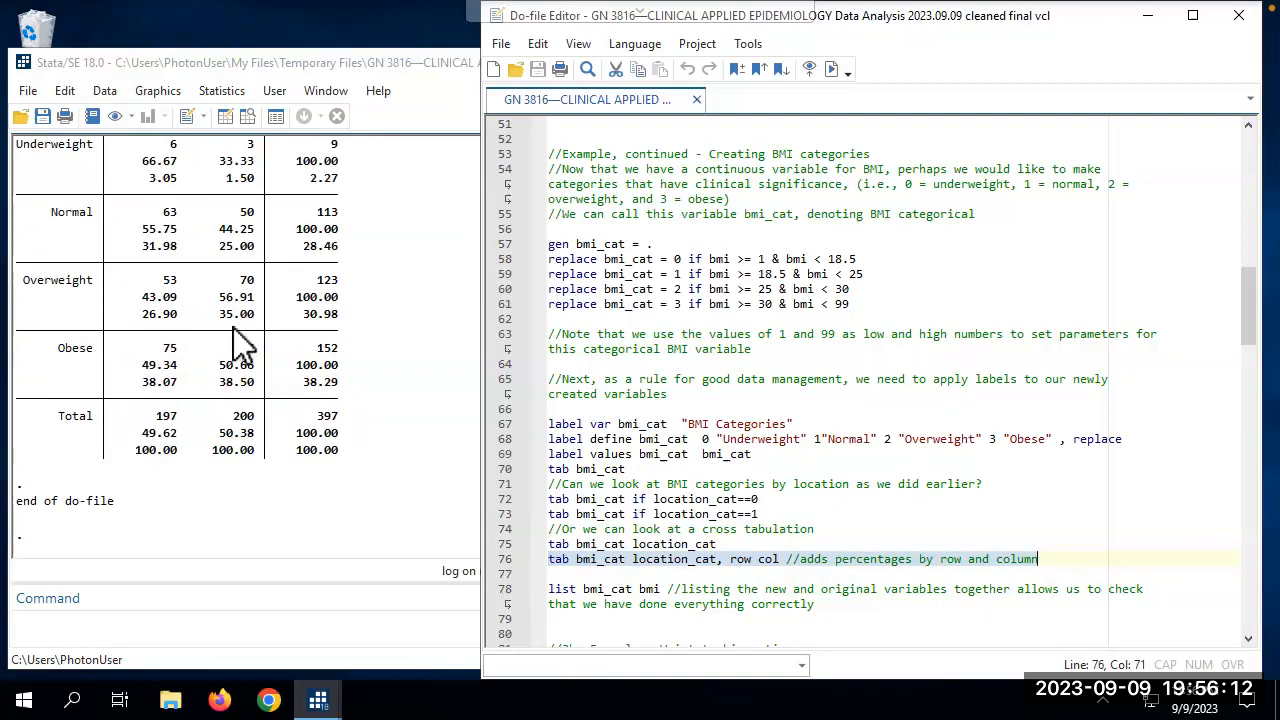
scroll(240, 345, "up", 5)
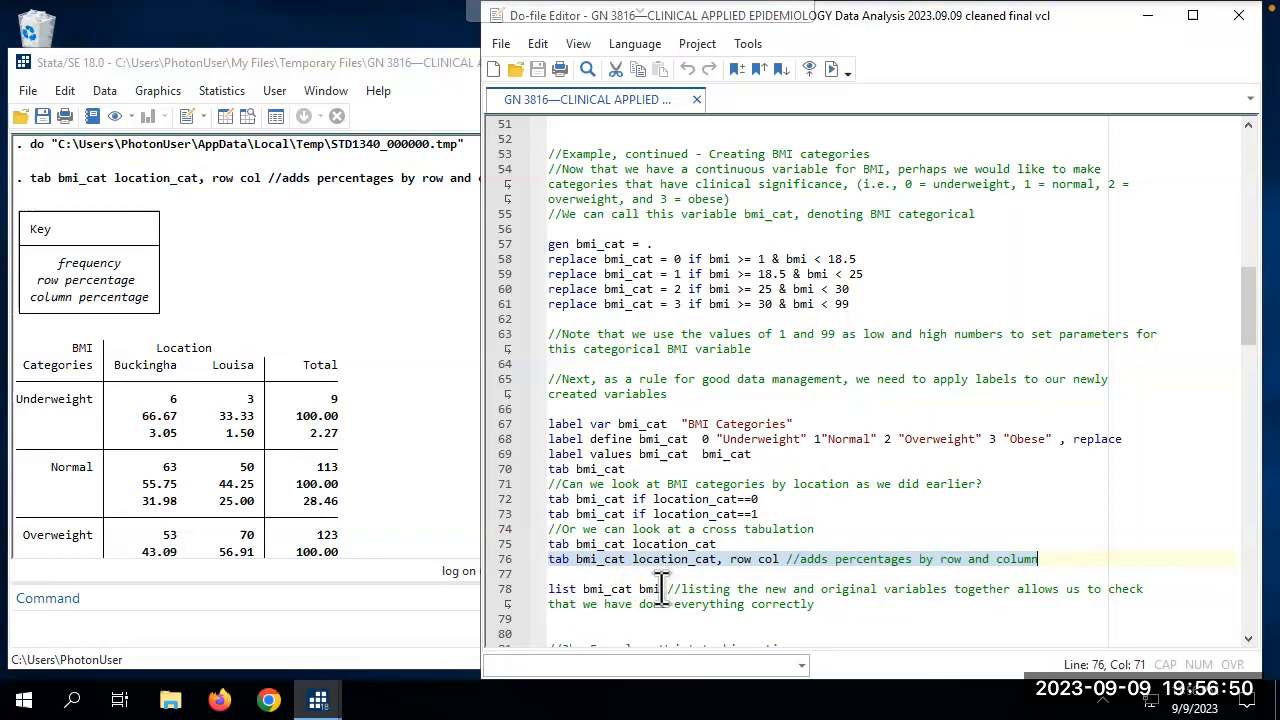
Run line 78, "list bmi_cat bmi", and check the assigned categories against the bmi values from the start of the listing.
left_click_drag(660, 589, 530, 589)
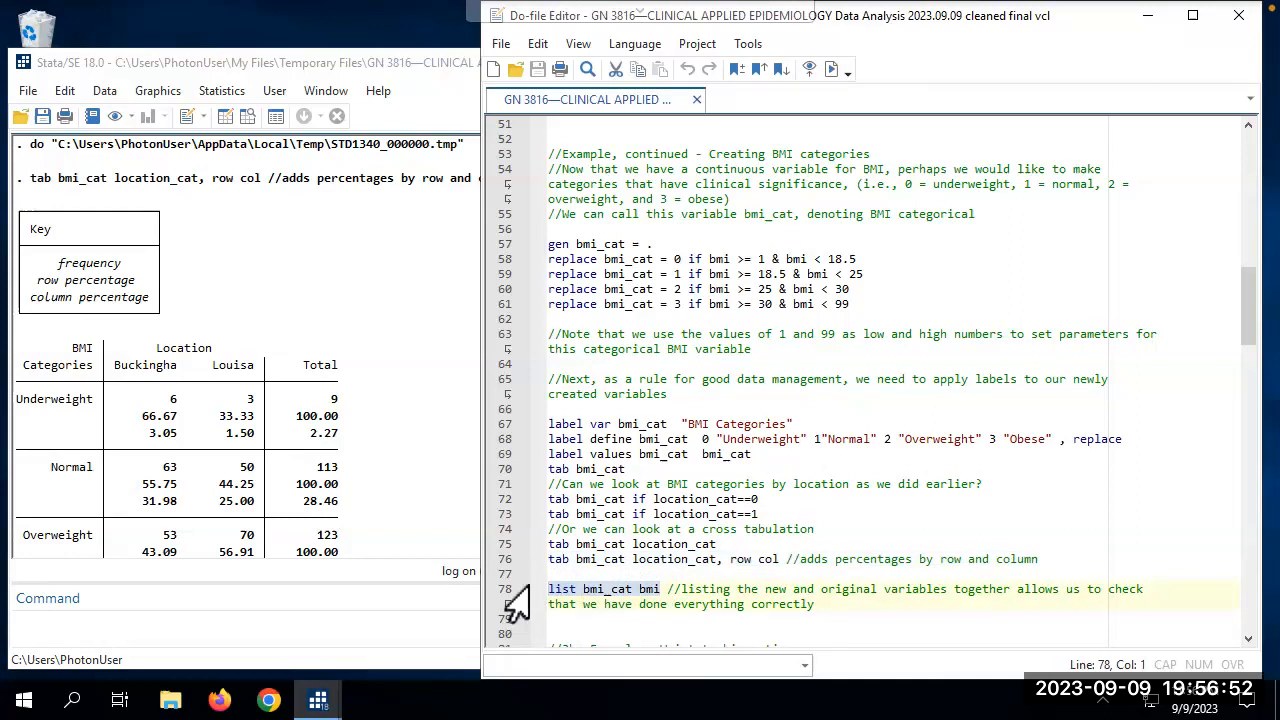
left_click(515, 600)
key("ctrl+d")
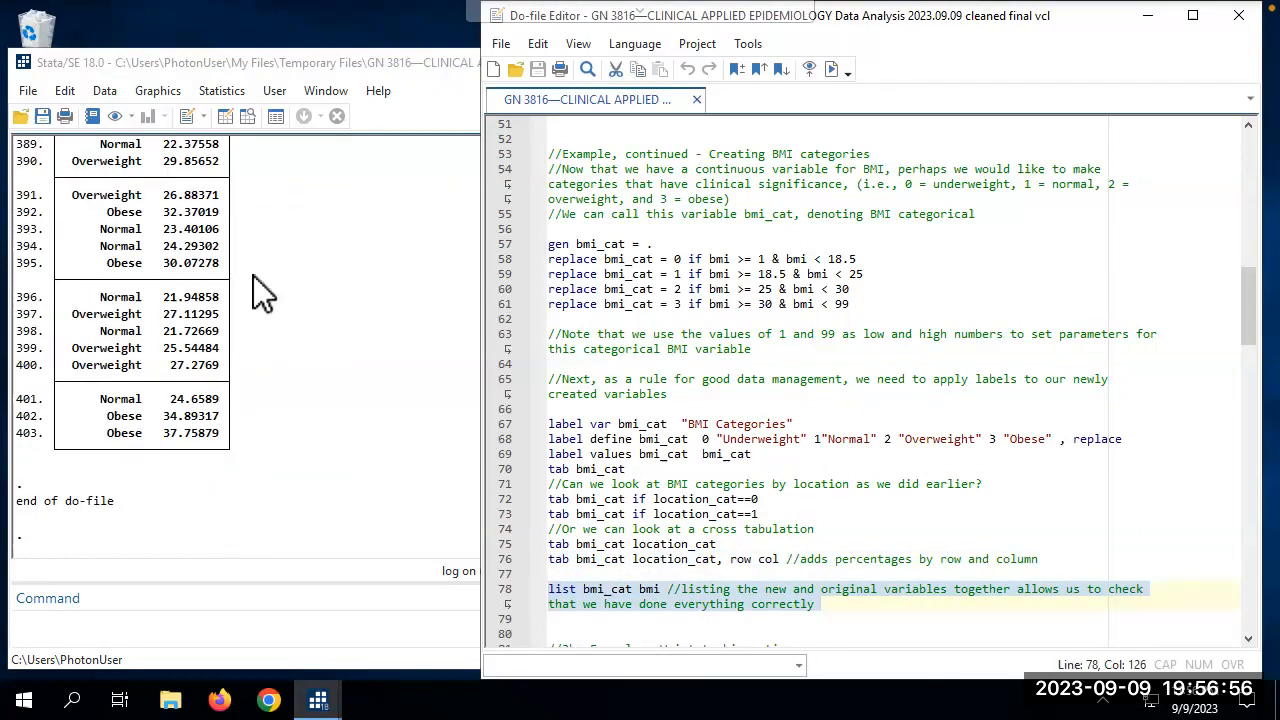
scroll(253, 275, "up", 20)
scroll(253, 275, "up", 20)
scroll(253, 275, "up", 20)
scroll(253, 275, "down", 20)
scroll(253, 275, "up", 20)
scroll(253, 275, "down", 8)
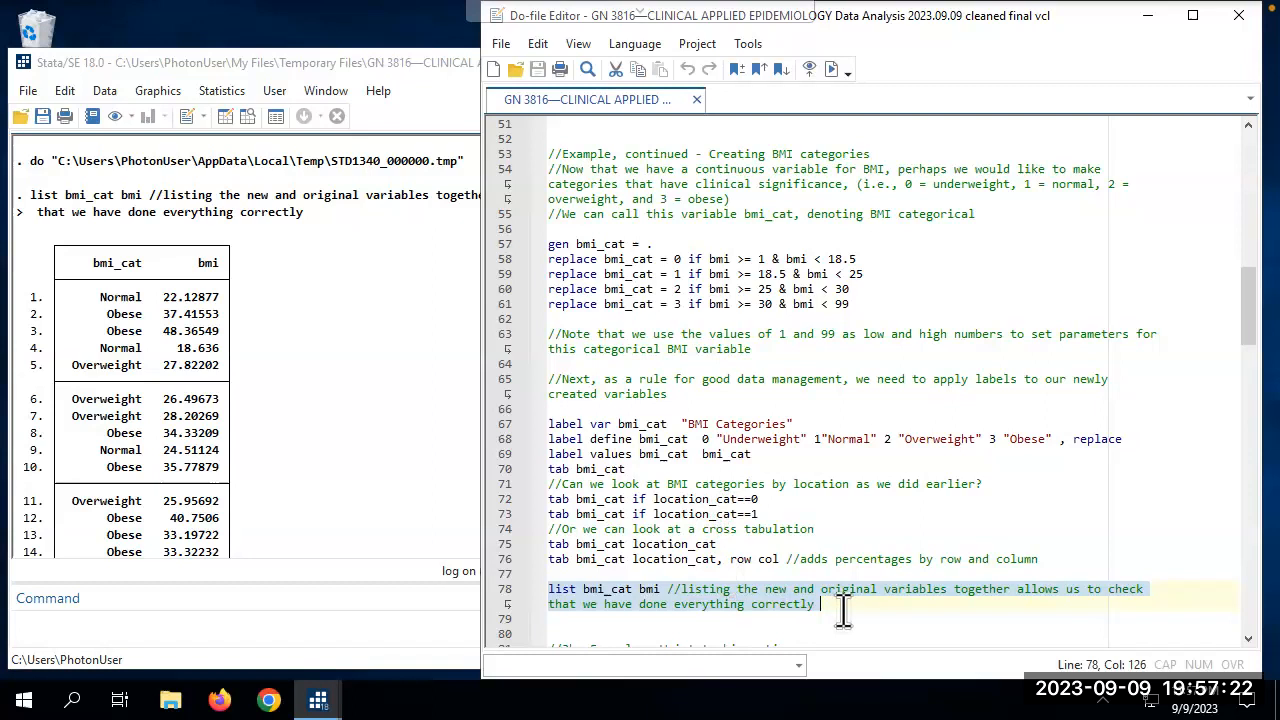
Examine the waist to hip ratio example in the do-file, from its heading on line 81 to the whr_cat labelling commands.
key("Down")
key("Down")
key("Down")
key("Down")
key("Down")
key("Down")
key("Down")
key("Down")
key("Down")
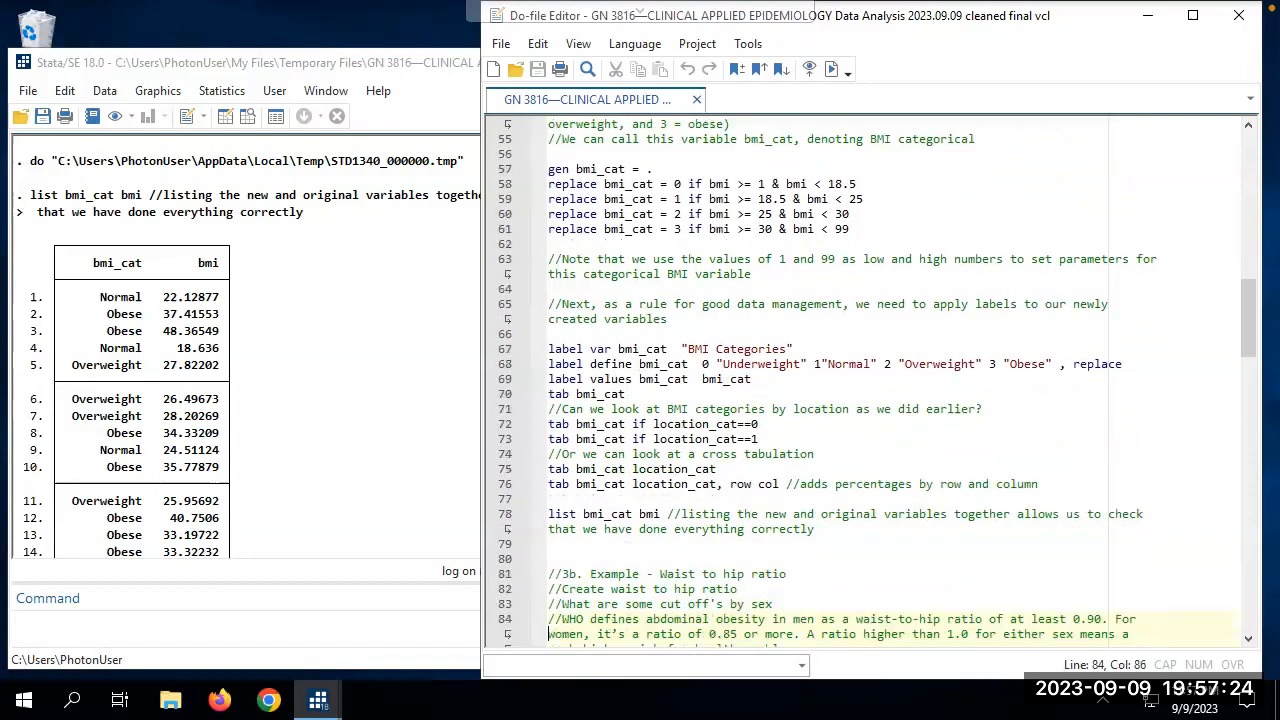
key("Down")
key("Down")
key("Down")
key("Down")
key("Down")
key("Down")
key("Down")
key("Down")
key("Down")
key("Down")
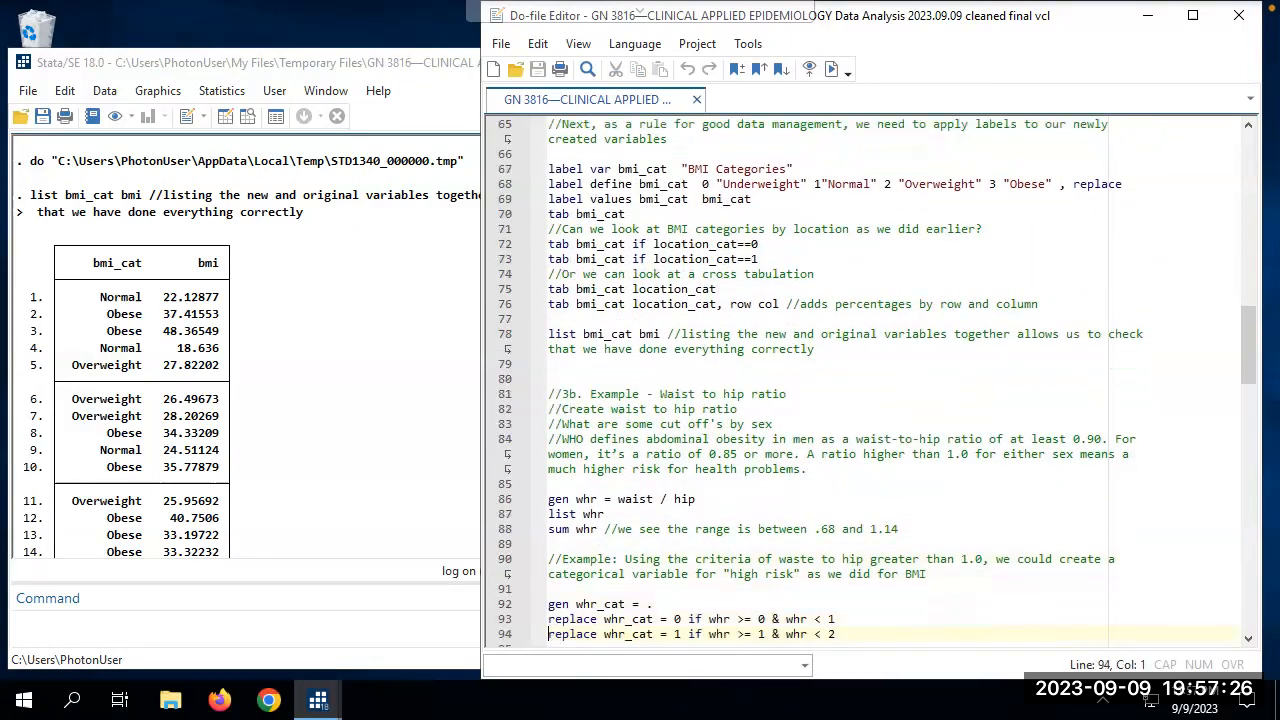
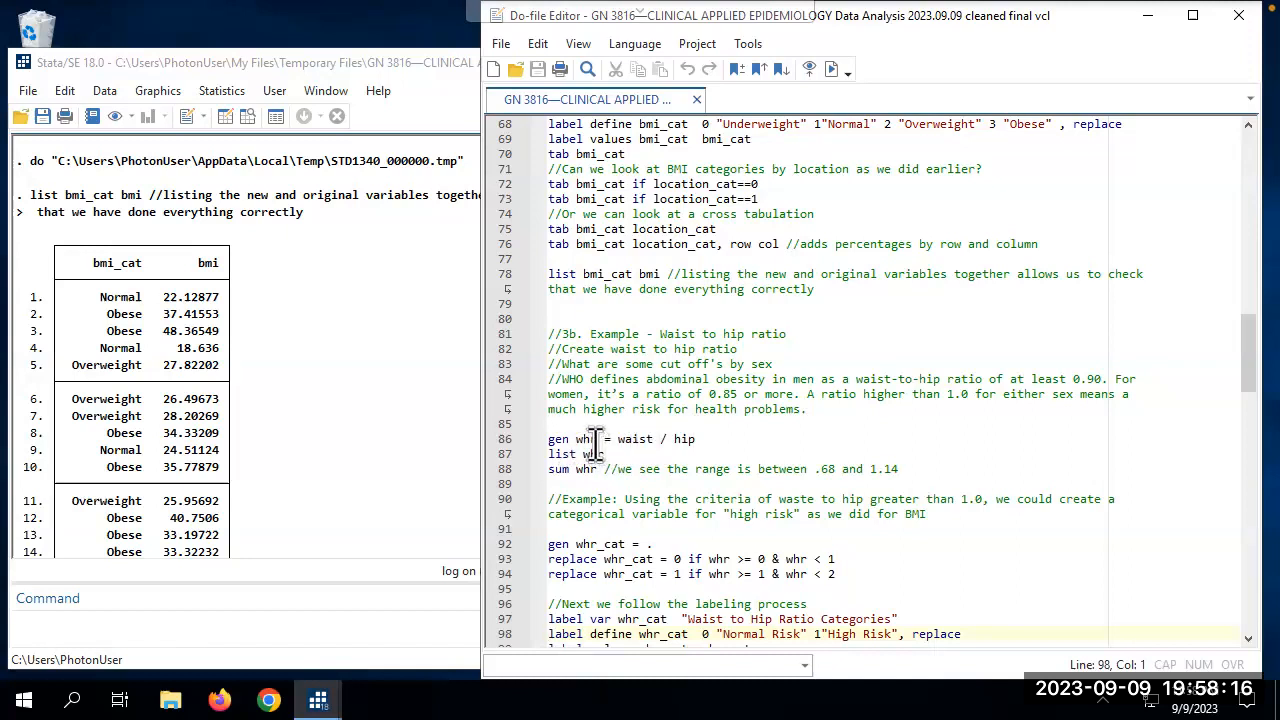
Run line 86, "gen whr = waist / hip", to create the waist to hip ratio variable.
left_click_drag(697, 438, 546, 442)
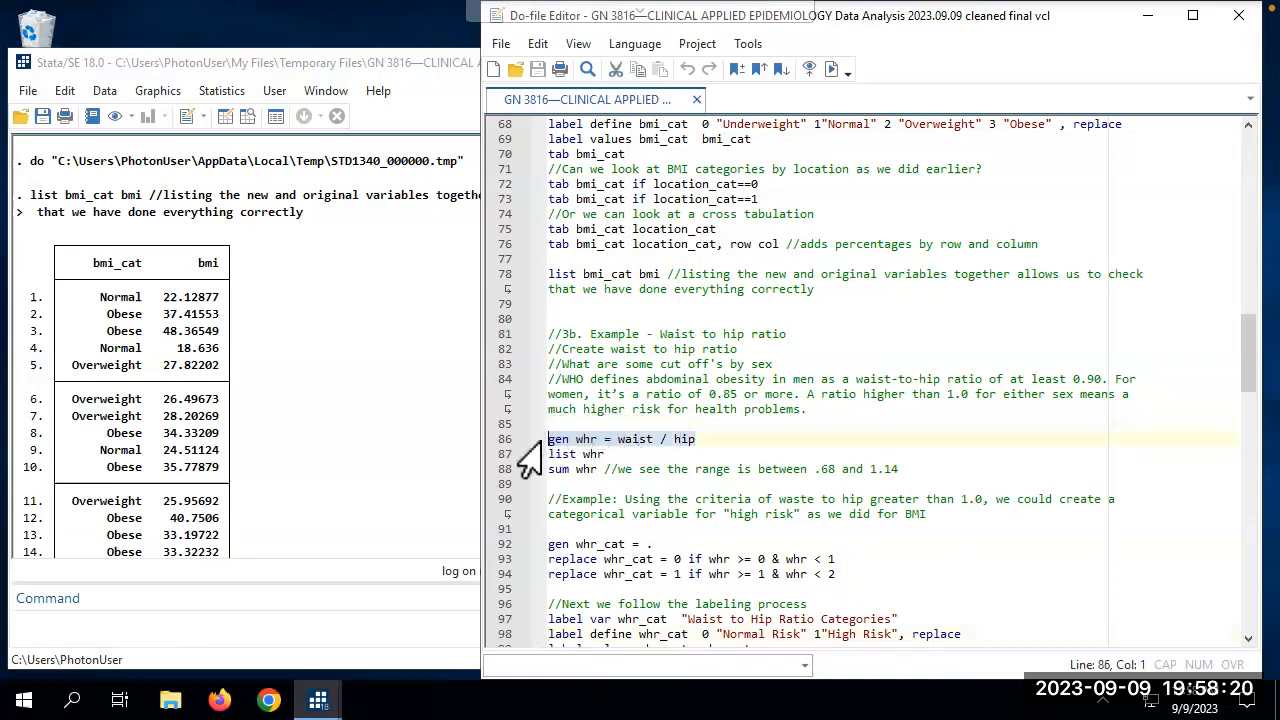
key("ctrl+d")
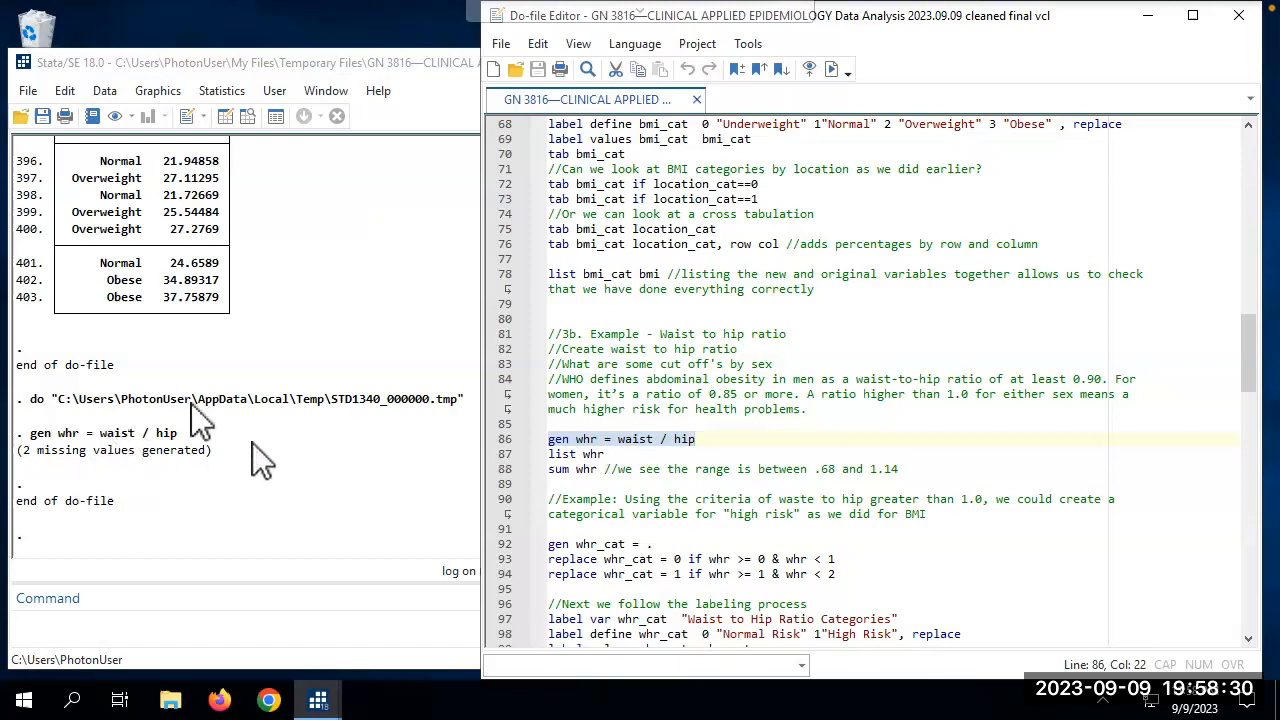
Run lines 87 and 88 separately, "list whr" and "sum whr", and view the full summary of whr in the results.
left_click(606, 454)
left_click_drag(607, 453, 484, 456)
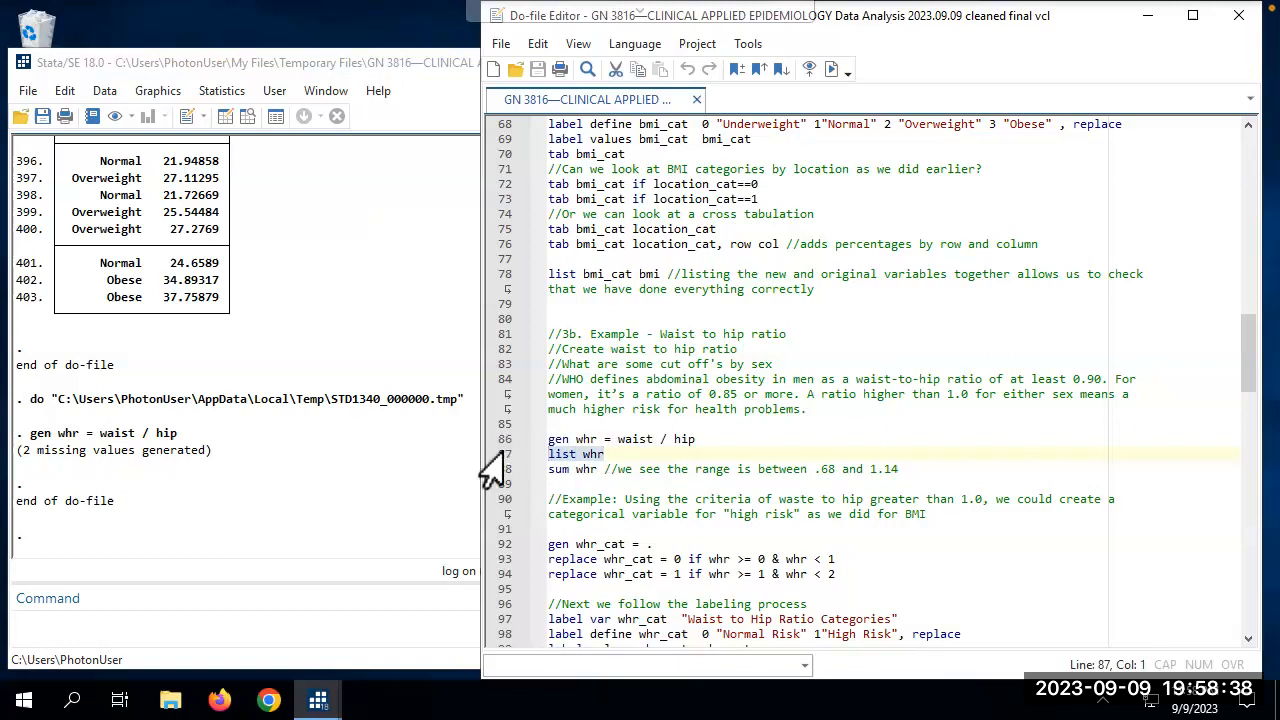
key("ctrl+d")
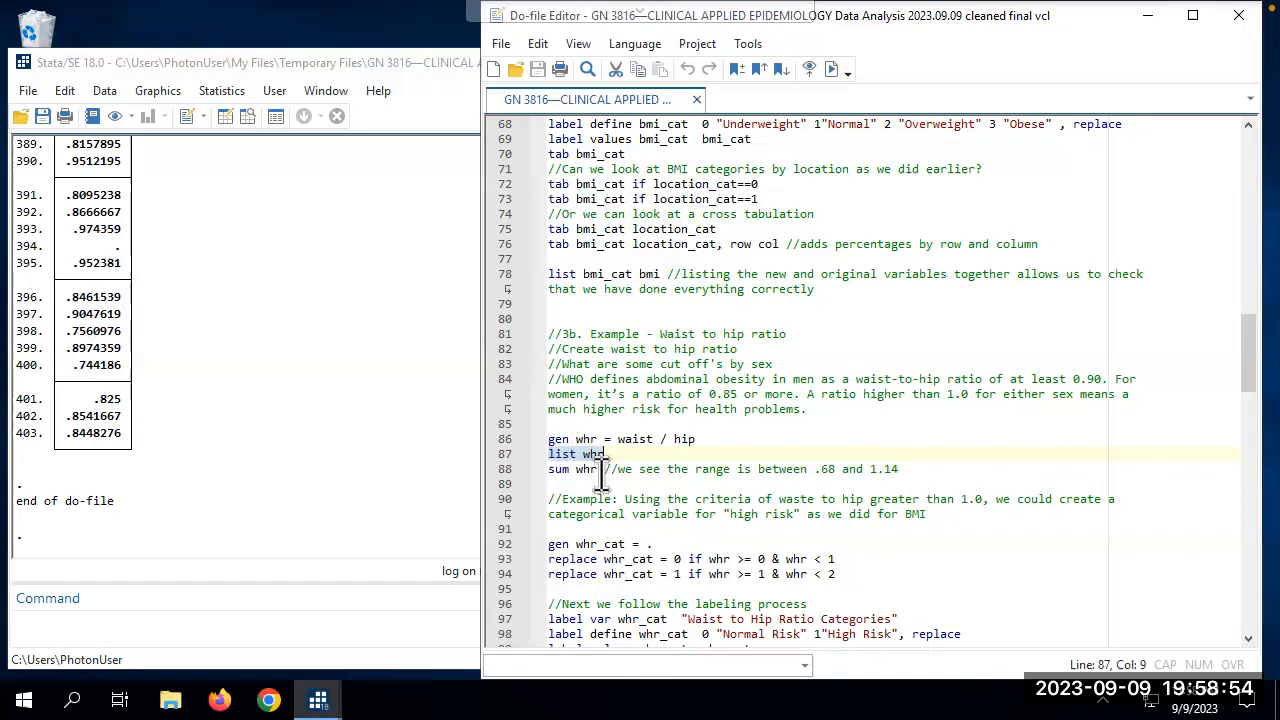
left_click_drag(598, 469, 549, 472)
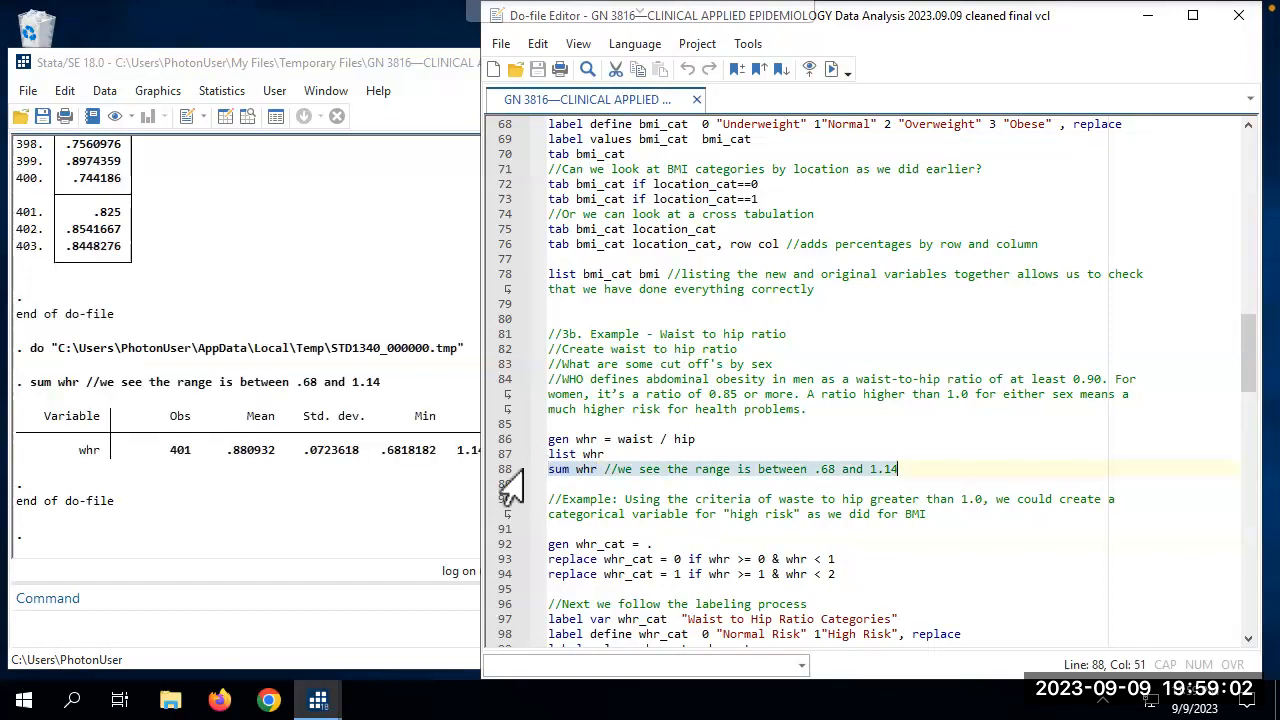
left_click(229, 491)
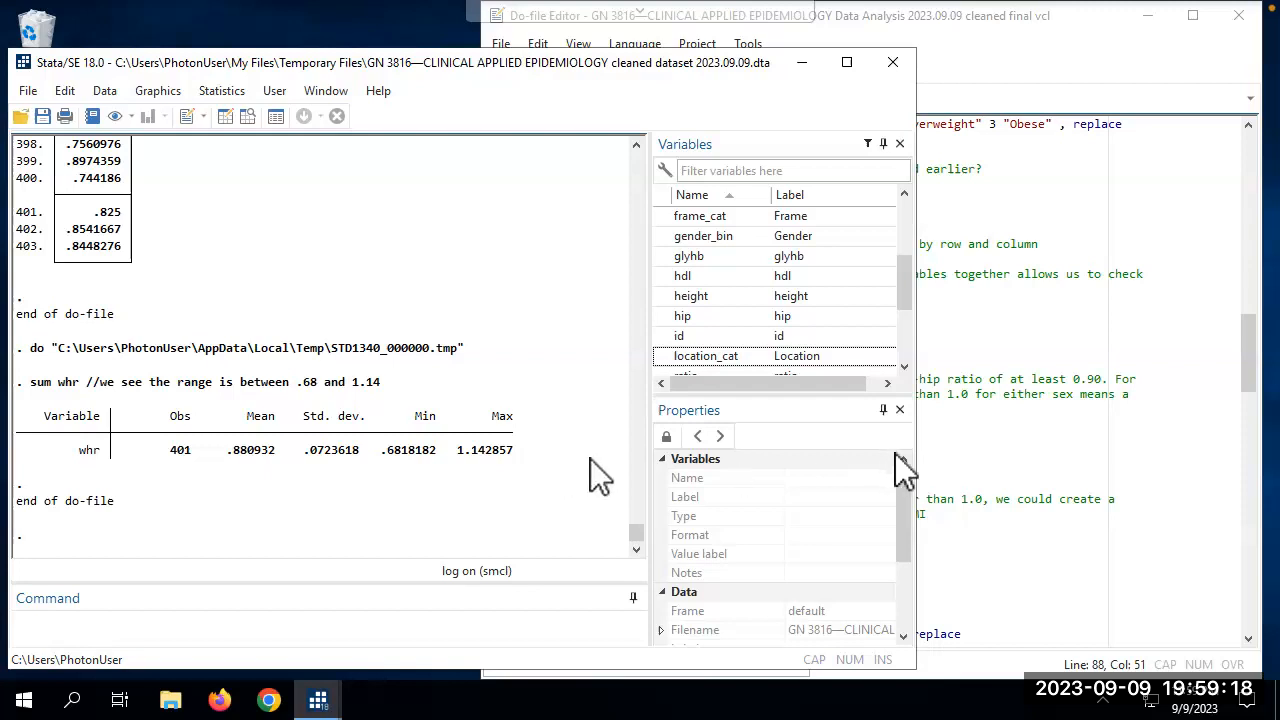
Run line 92 of the do-file, "gen whr_cat = .", to create the empty waist to hip ratio category variable.
left_click(957, 453)
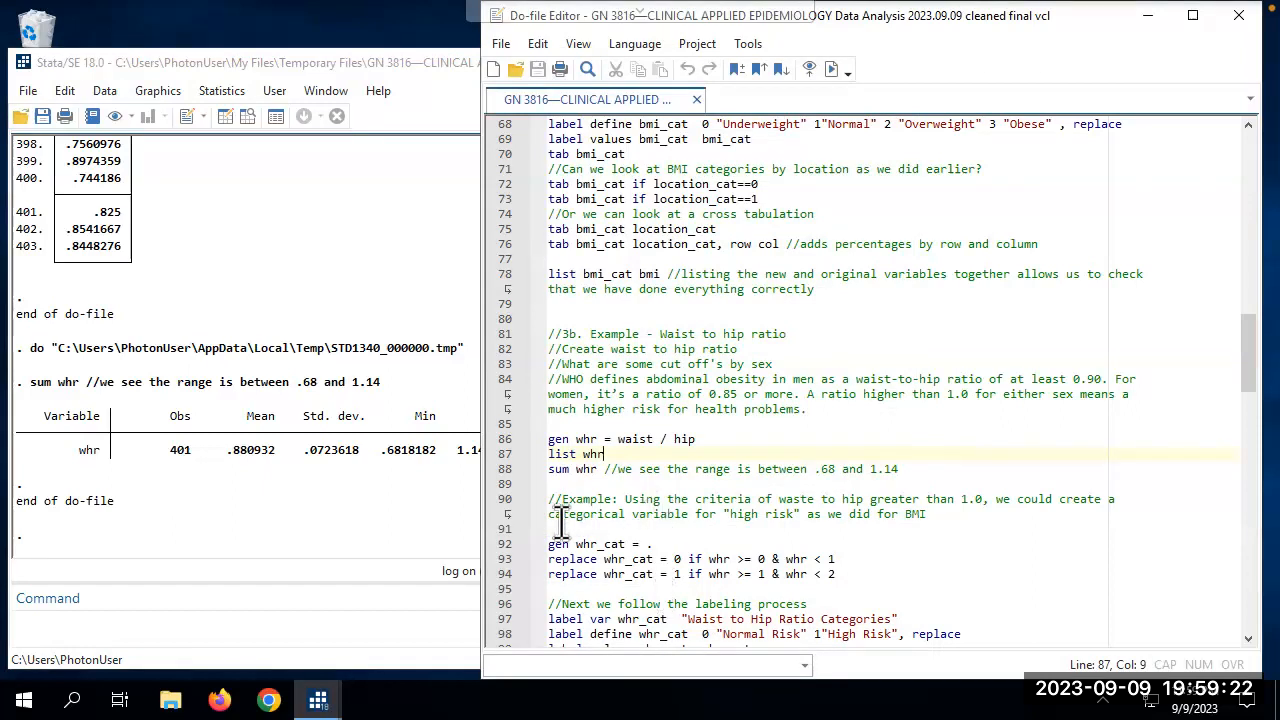
key("Down")
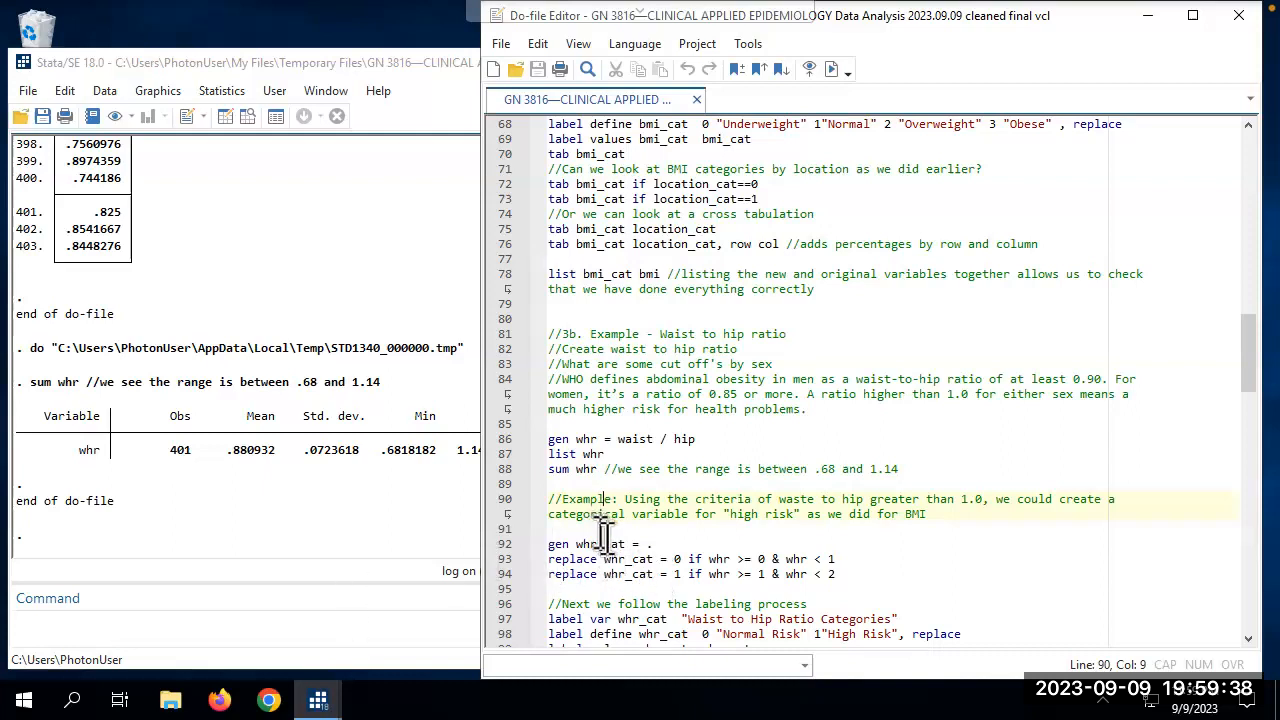
left_click(564, 545)
left_click_drag(663, 545, 545, 548)
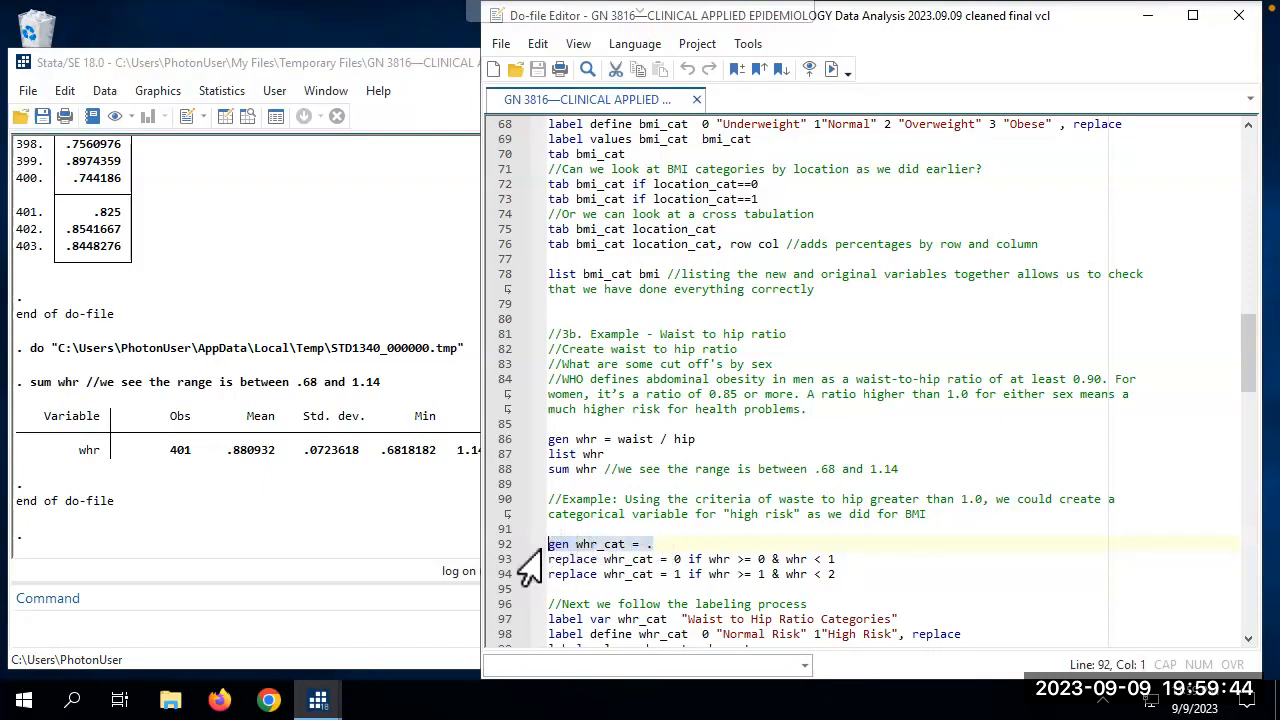
key("ctrl+d")
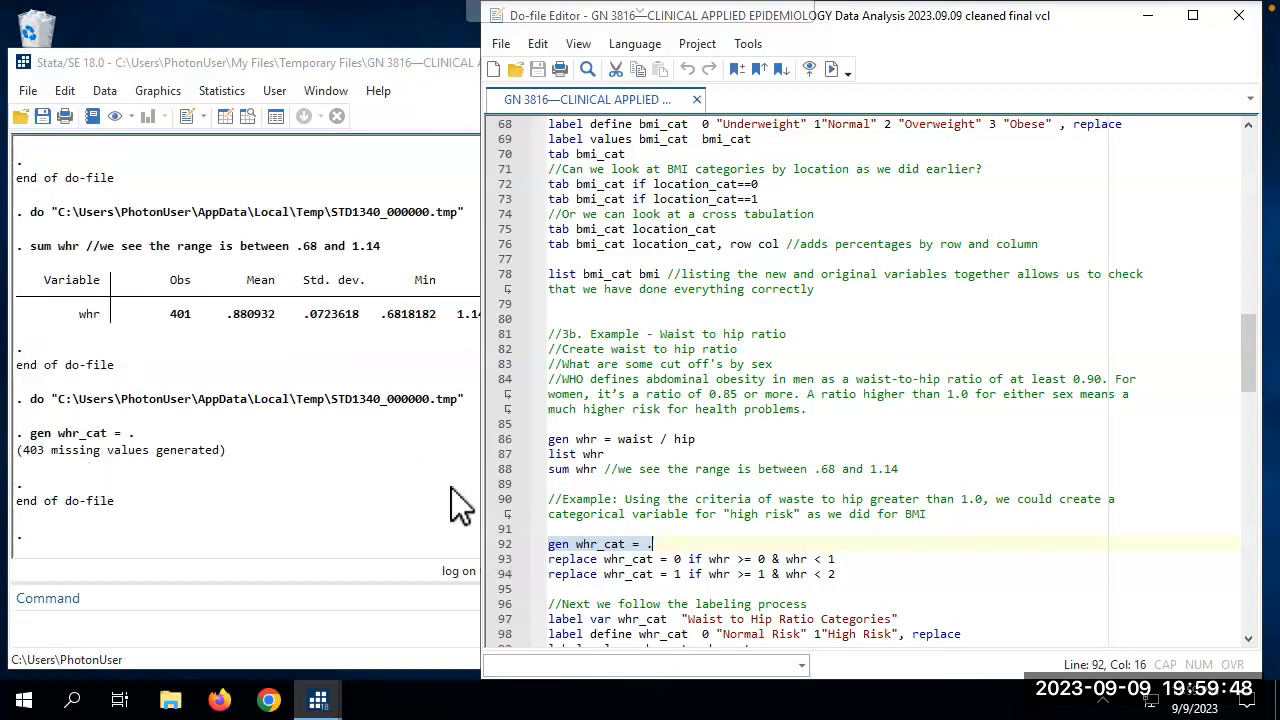
Check the whr range in the comment on line 88 and run line 93, "replace whr_cat = 0 if whr >= 0 & whr < 1".
left_click_drag(858, 560, 537, 562)
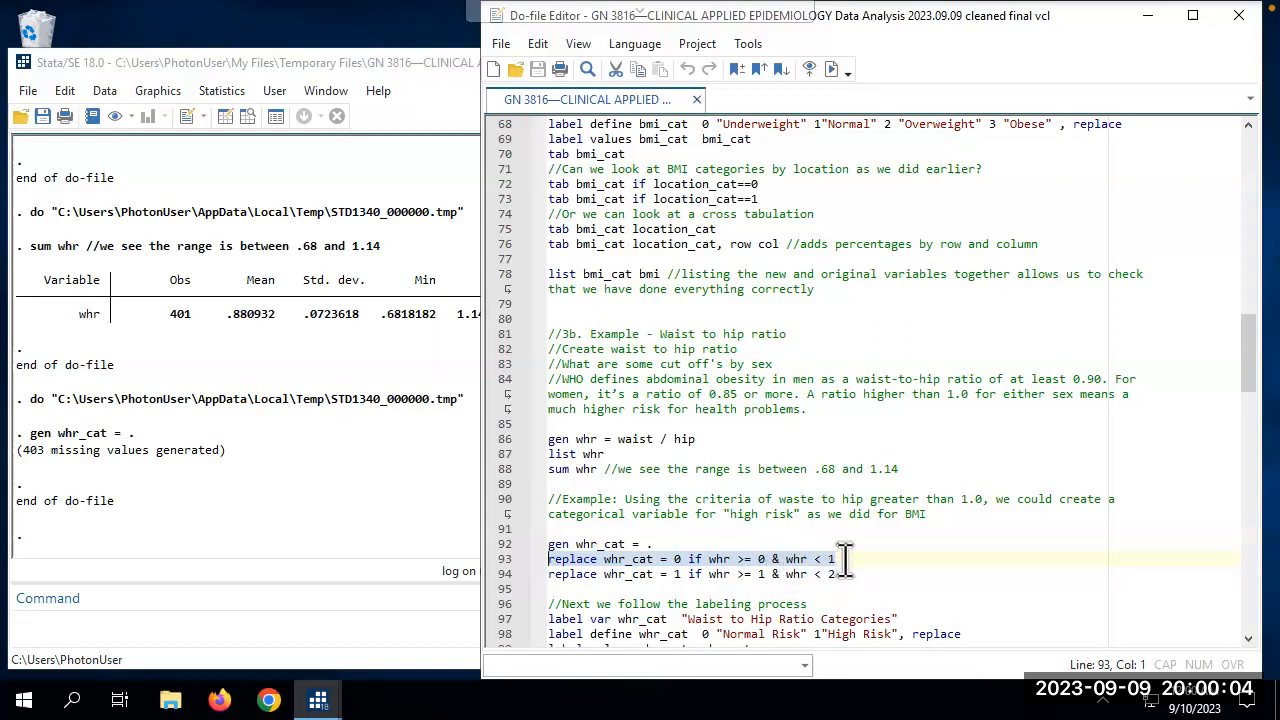
left_click(815, 469)
left_click(900, 469, "shift")
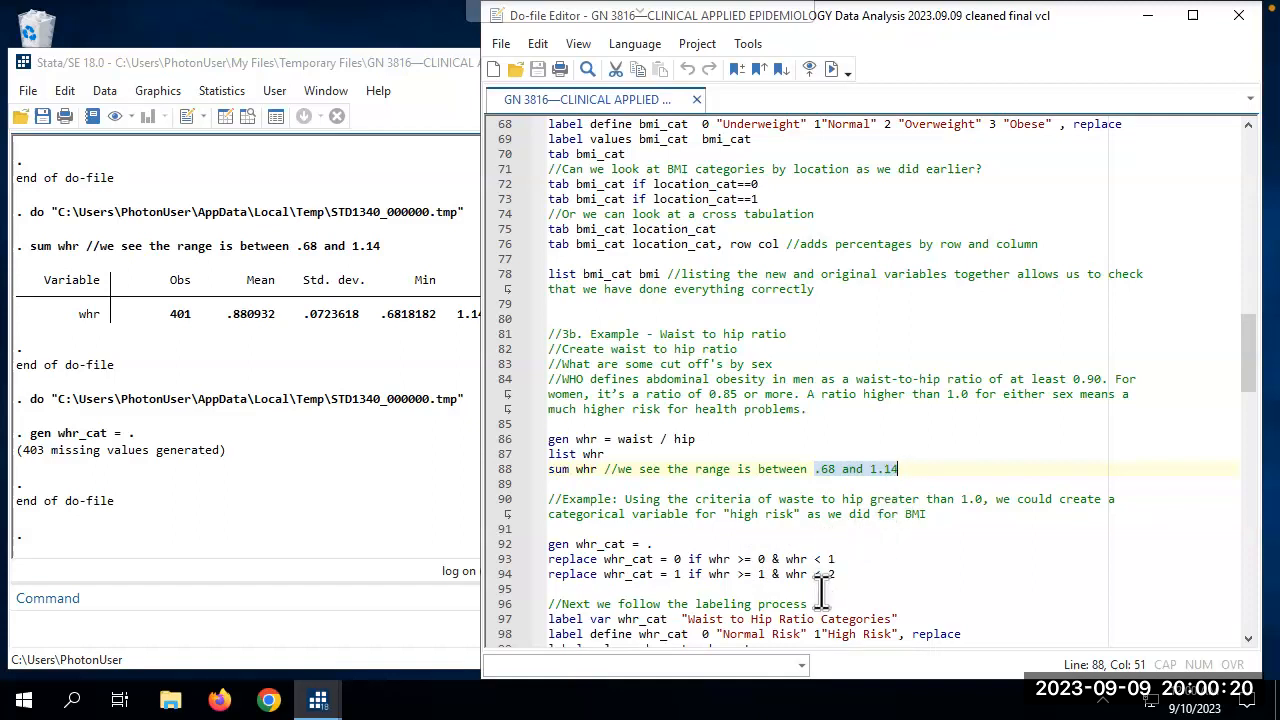
left_click_drag(848, 557, 528, 575)
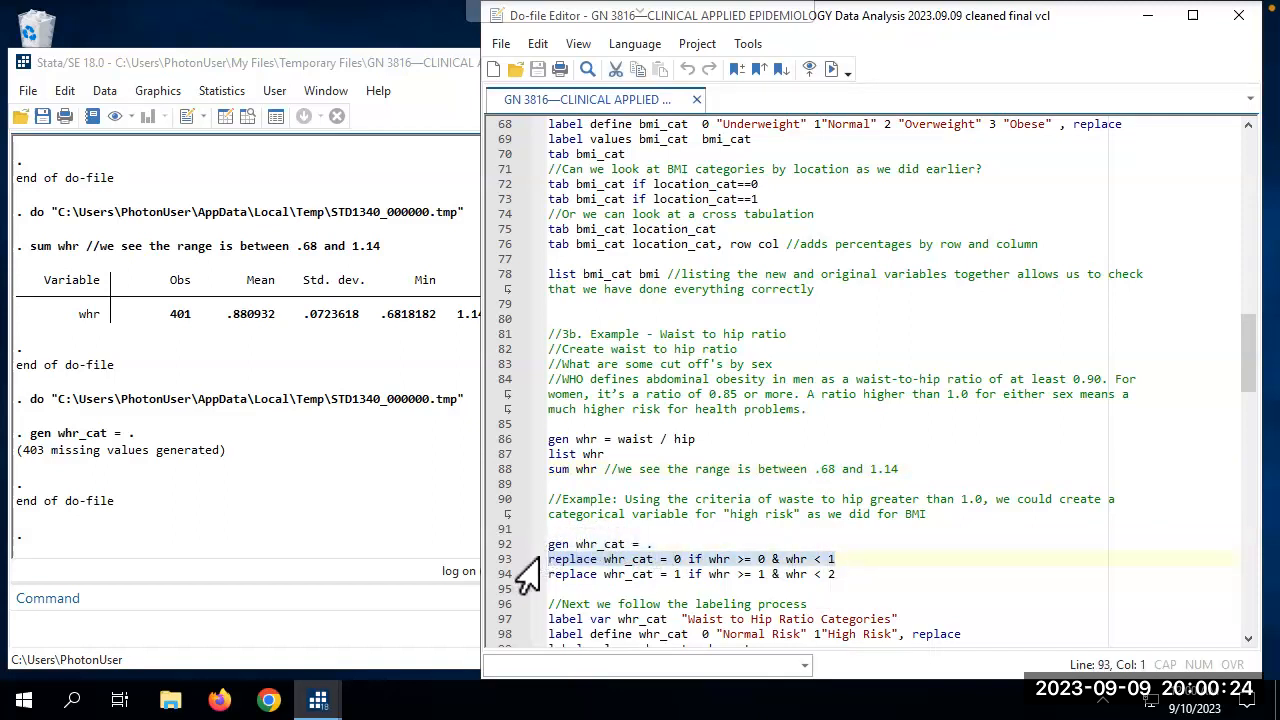
key("ctrl+d")
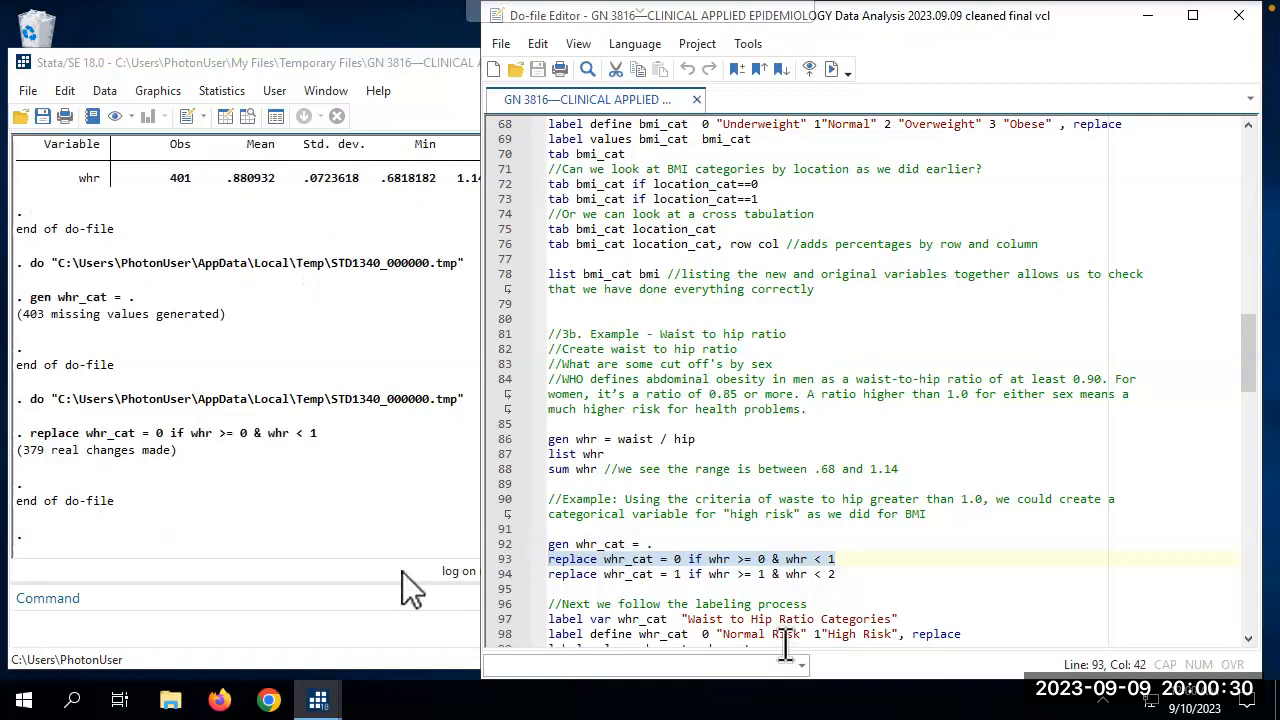
Run line 94, "replace whr_cat = 1 if whr >= 1 & whr < 2", to code the high-risk category.
left_click(843, 587)
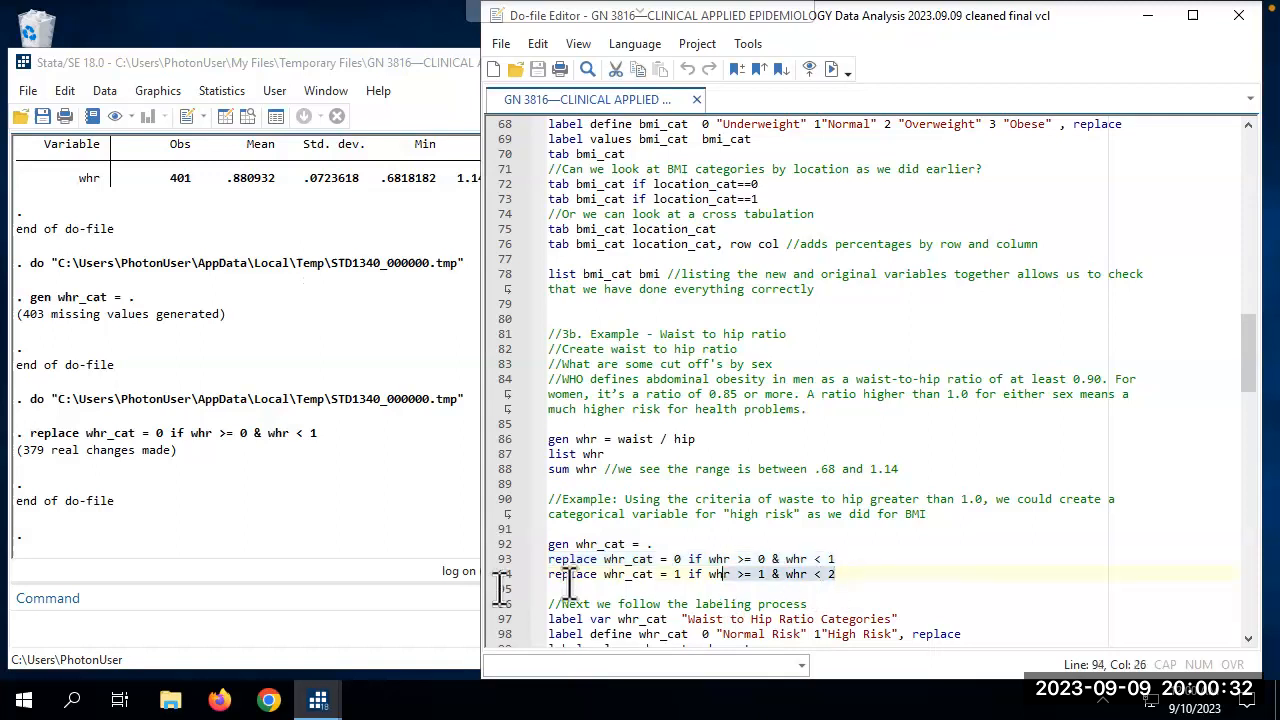
left_click(496, 575)
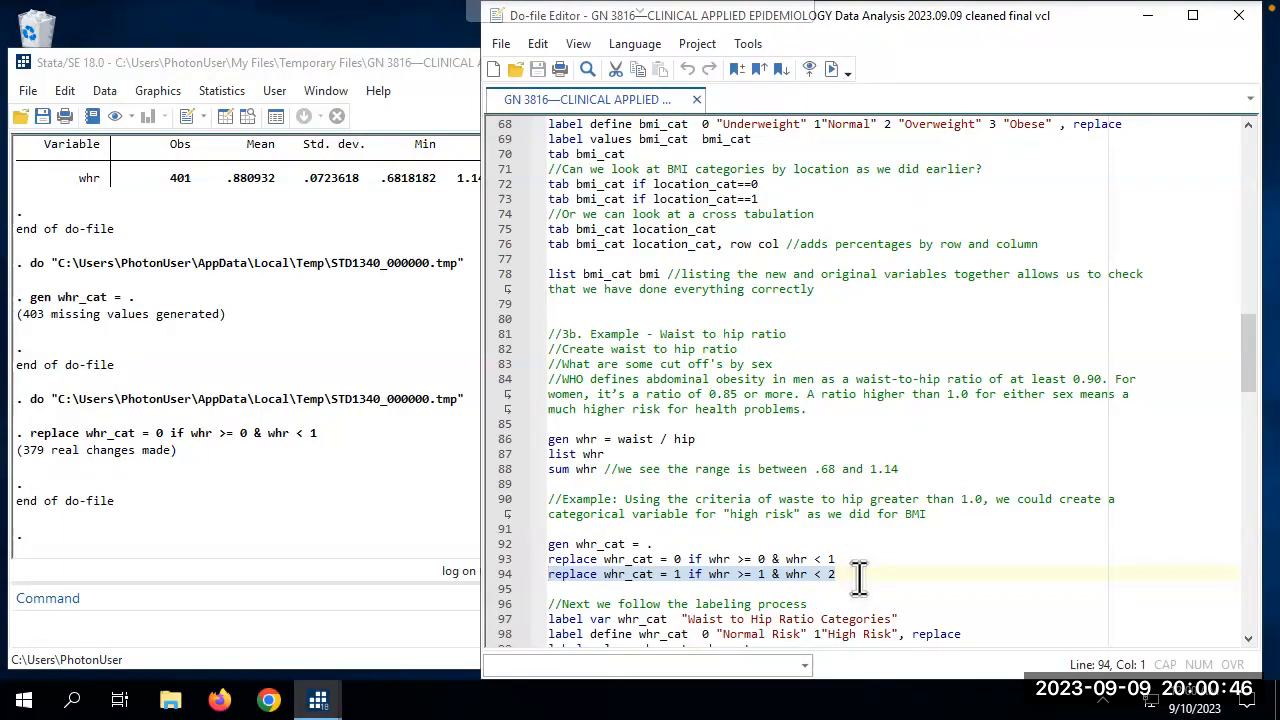
key("ctrl+d")
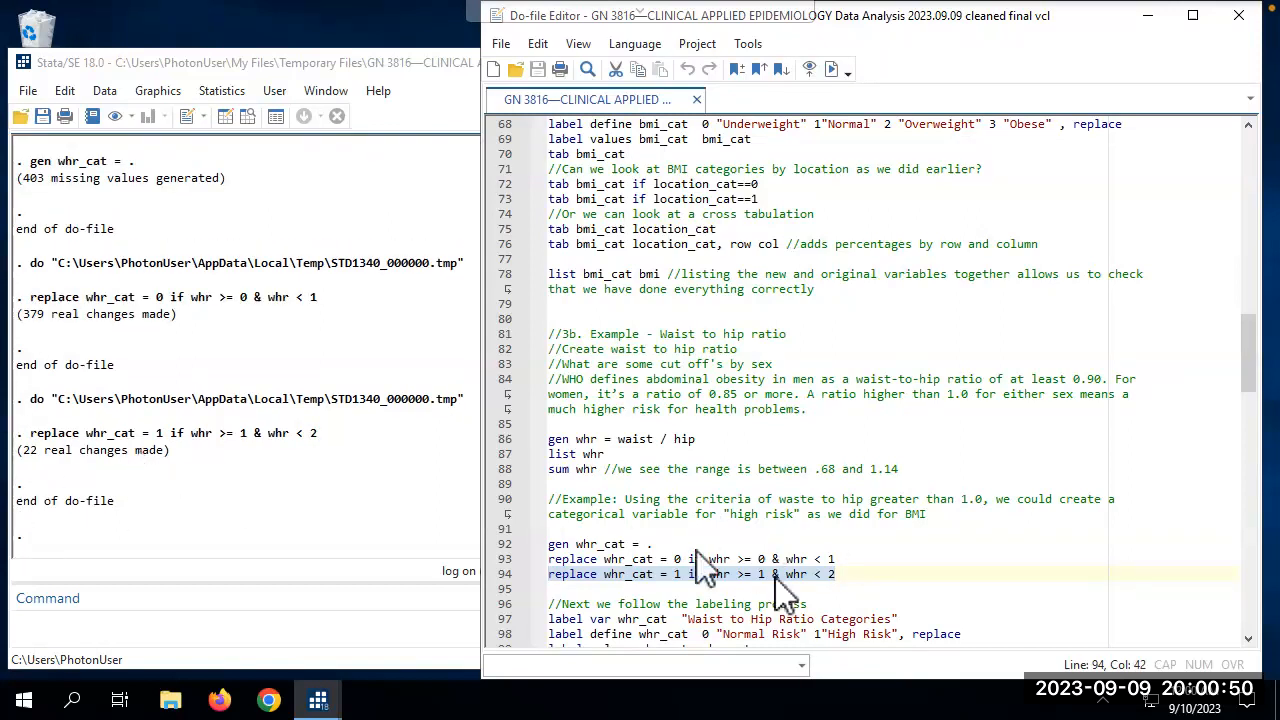
Run line 97 in the labelling section to give whr_cat the variable label "Waist to Hip Ratio Categories".
left_click(870, 588)
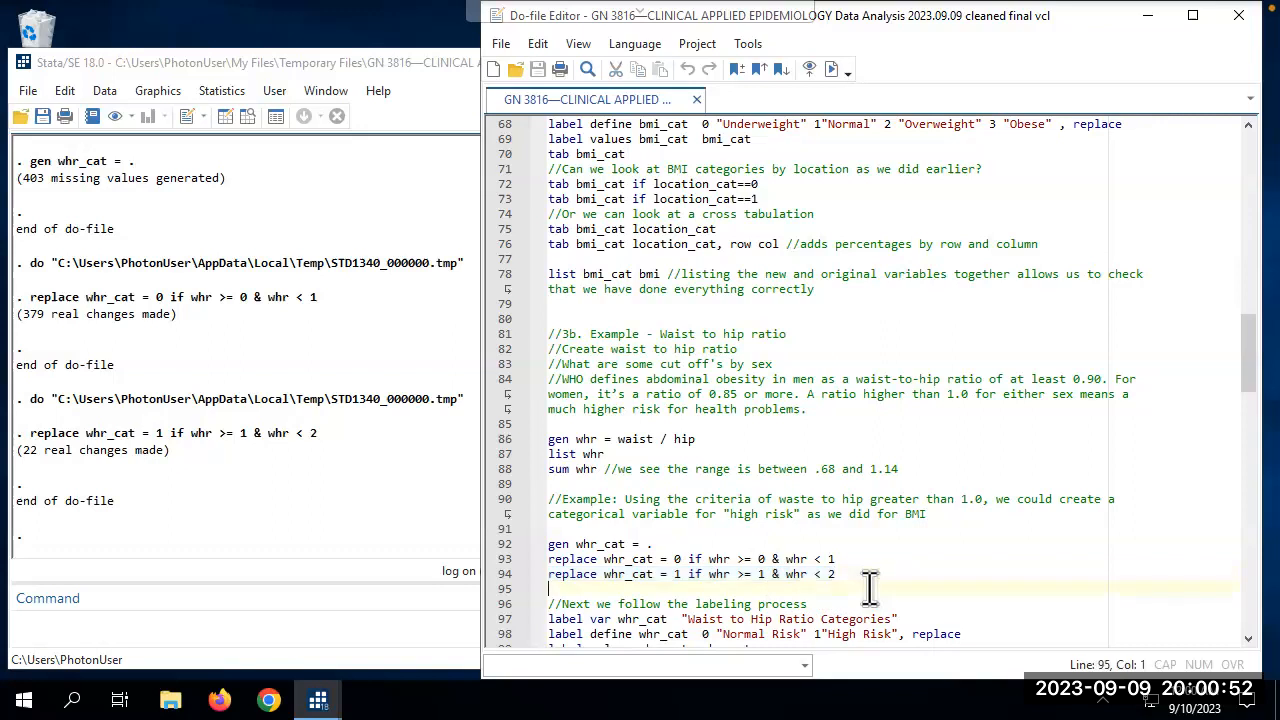
key("Down")
key("Down")
key("Down")
key("Down")
key("Down")
key("Down")
key("Down")
key("Down")
key("Down")
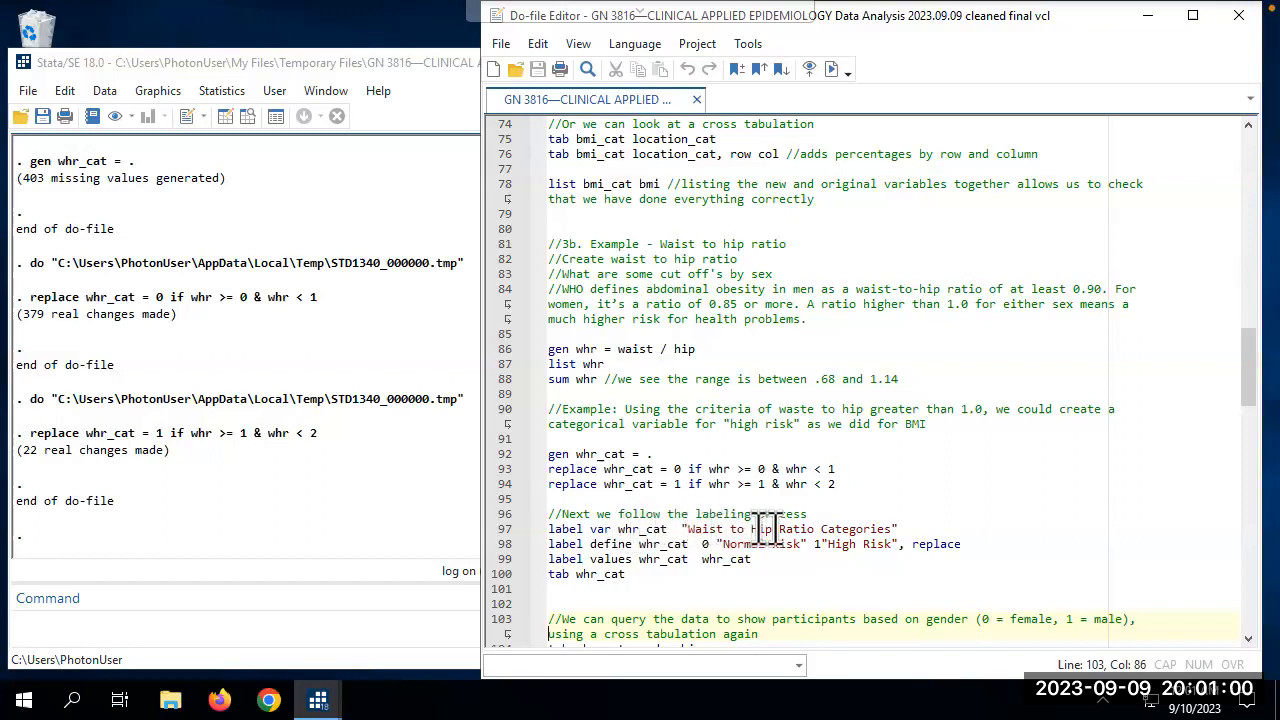
left_click_drag(905, 528, 532, 531)
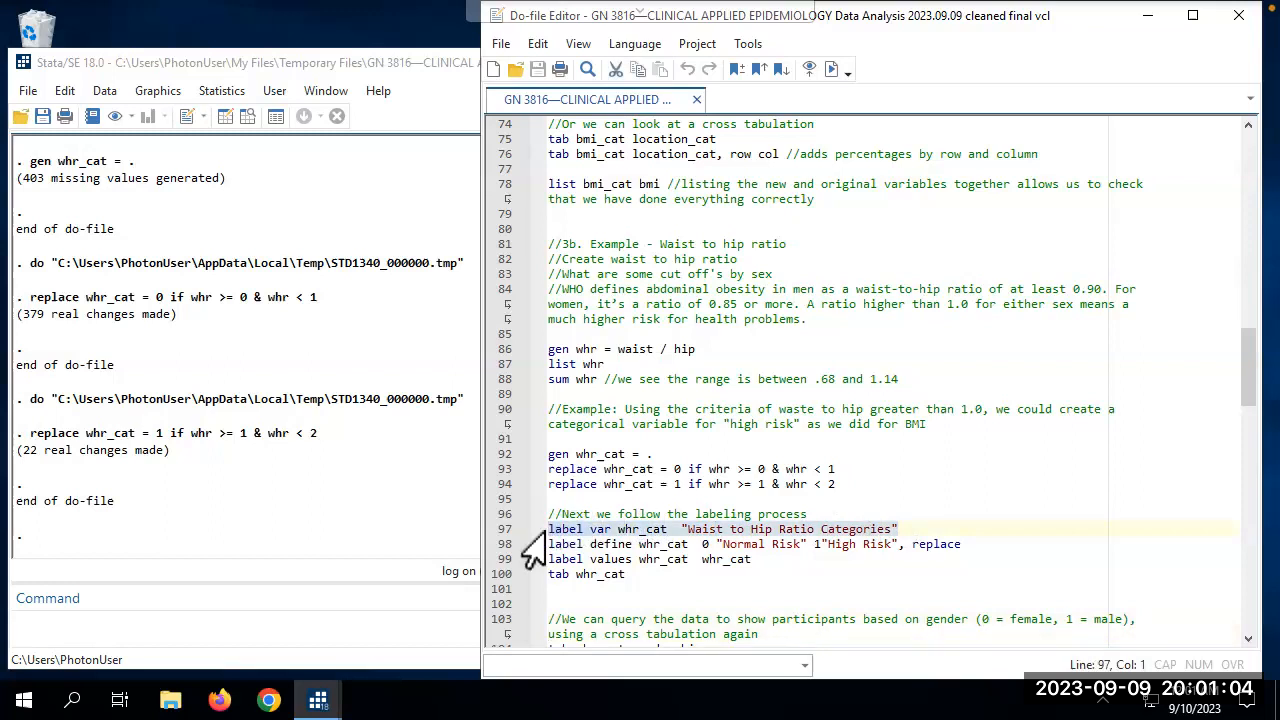
key("ctrl+d")
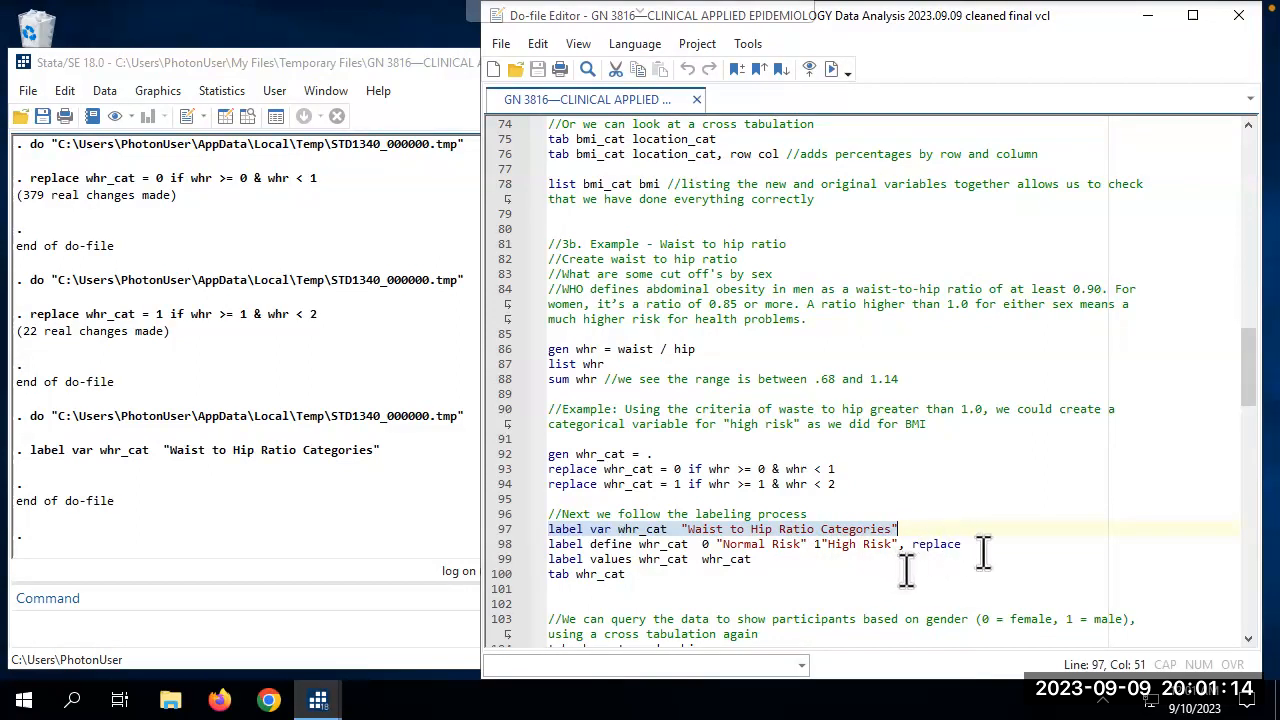
Run lines 98 and 99 separately to define the value labels 0 "Normal Risk" and 1 "High Risk" and attach them to whr_cat.
left_click_drag(981, 540, 527, 548)
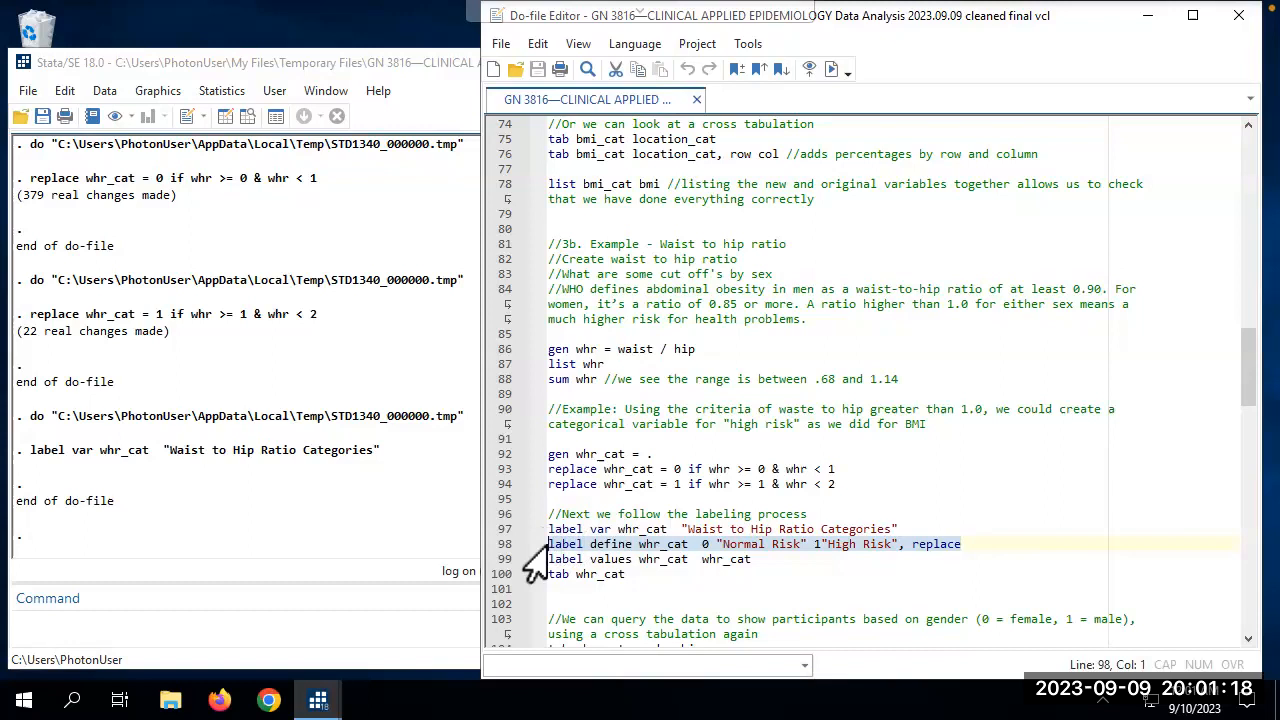
key("ctrl+d")
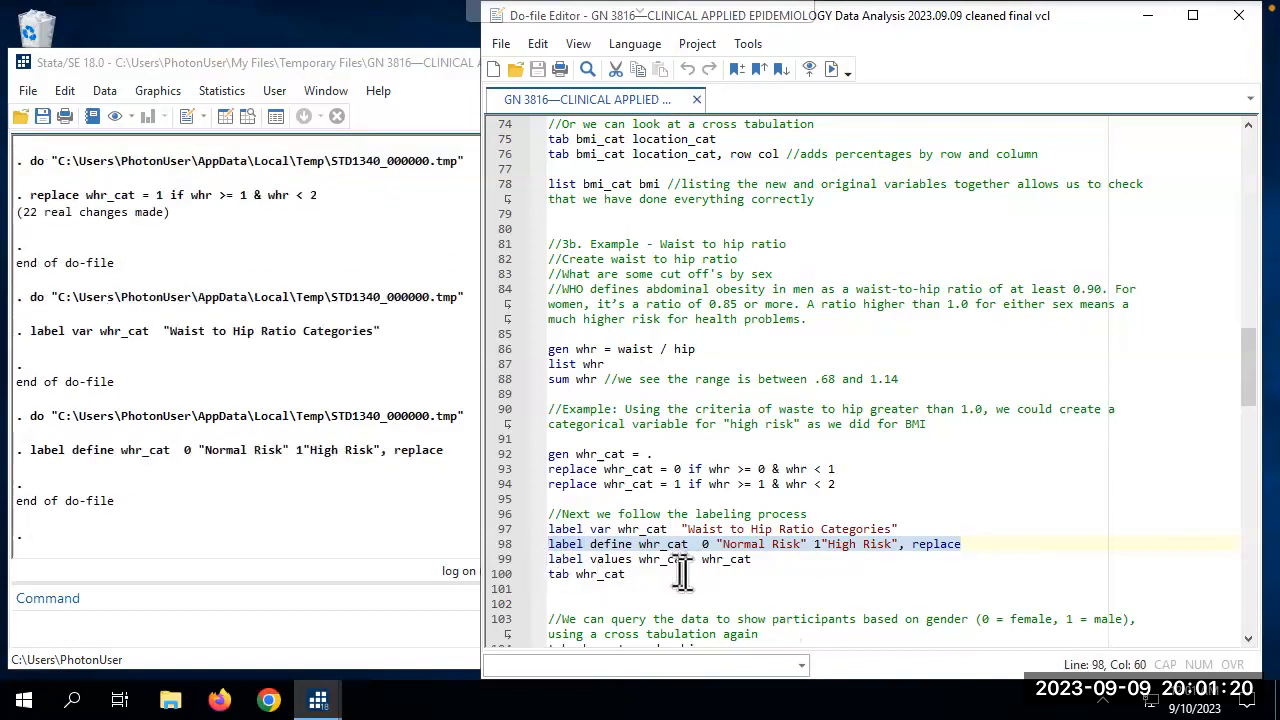
left_click(763, 559)
left_click_drag(757, 559, 544, 560)
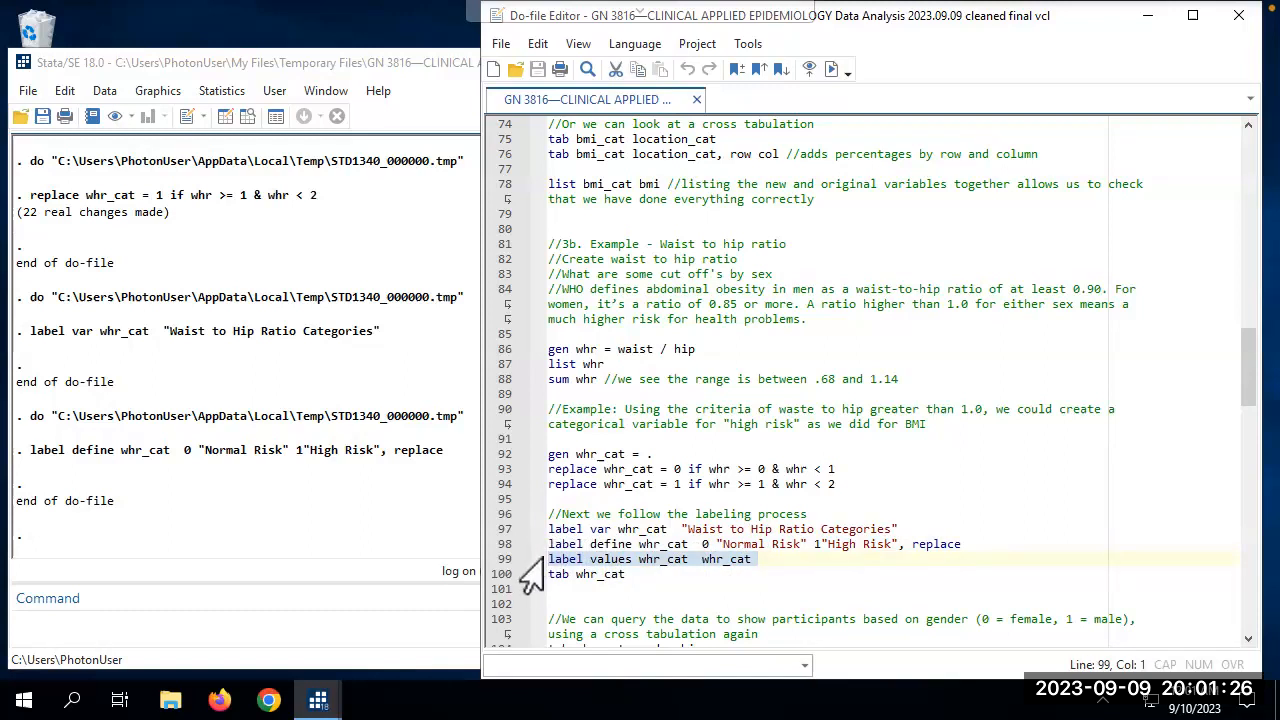
key("ctrl+d")
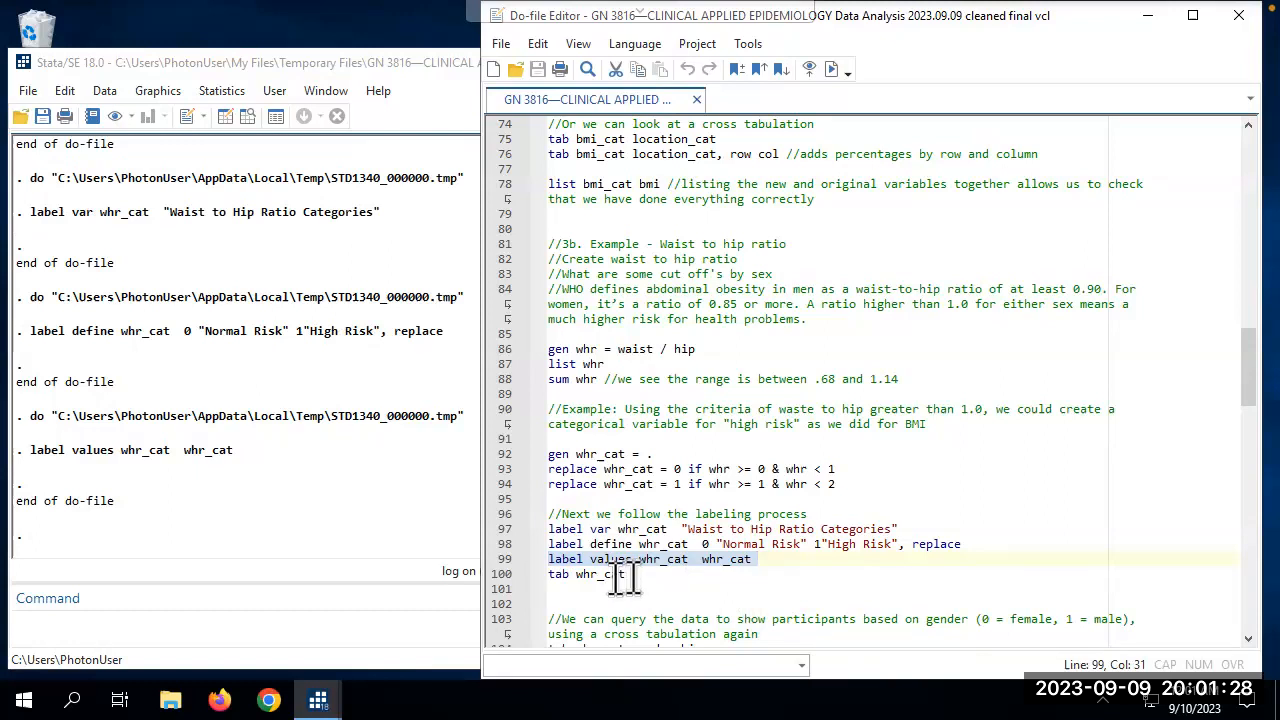
Run line 100, "tab whr_cat", and highlight the WHO waist-to-hip cut-offs for women and men in the comment on line 84.
left_click_drag(626, 574, 548, 575)
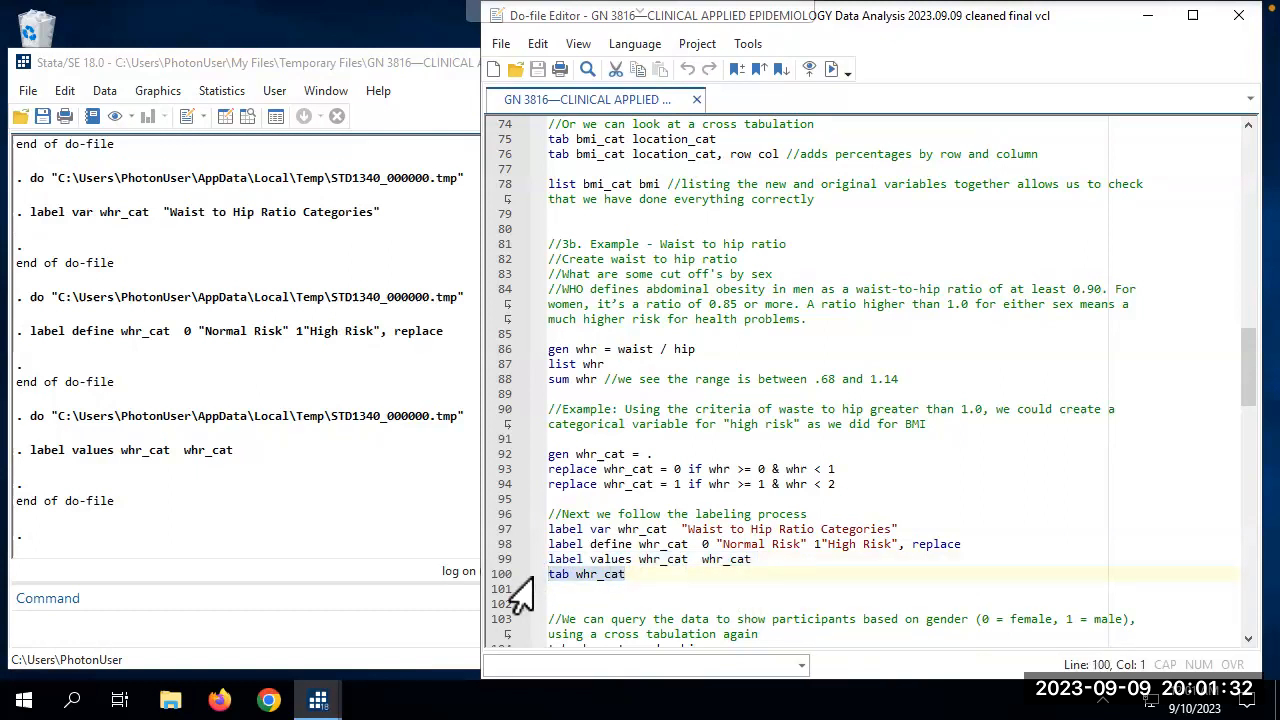
key("ctrl+d")
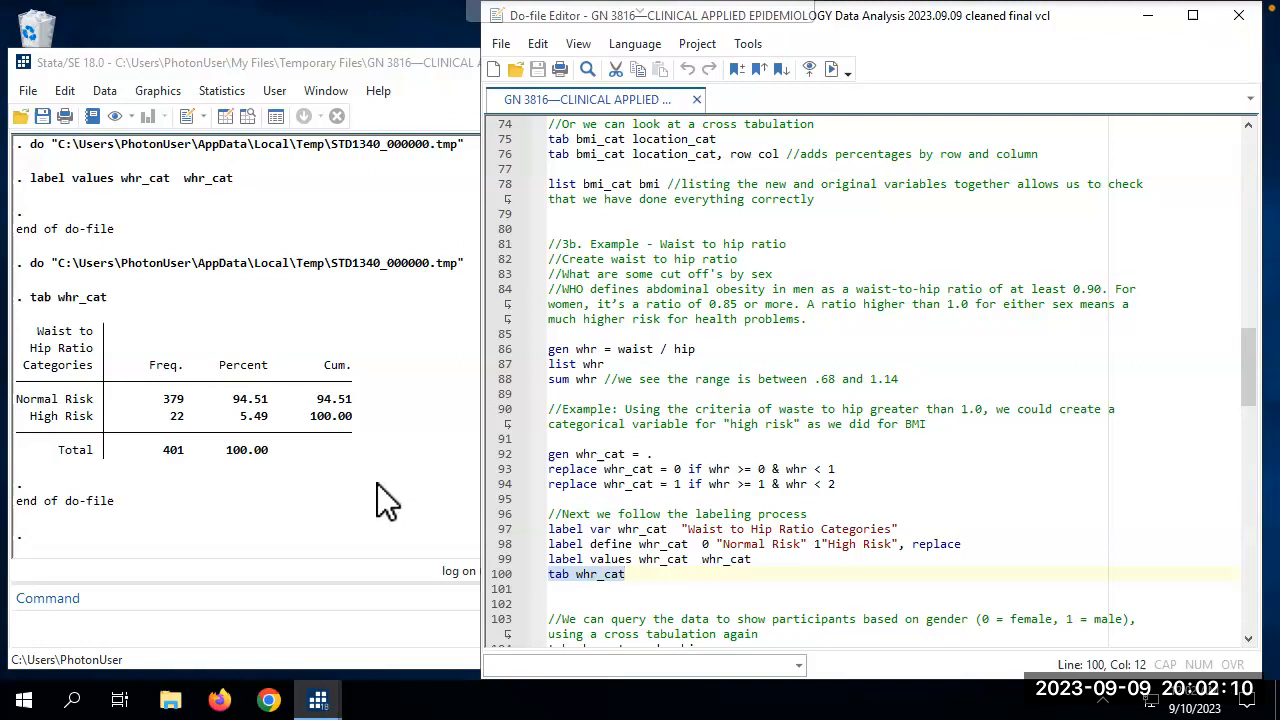
left_click(709, 304)
left_click_drag(735, 304, 791, 304)
left_click_drag(978, 289, 1005, 289)
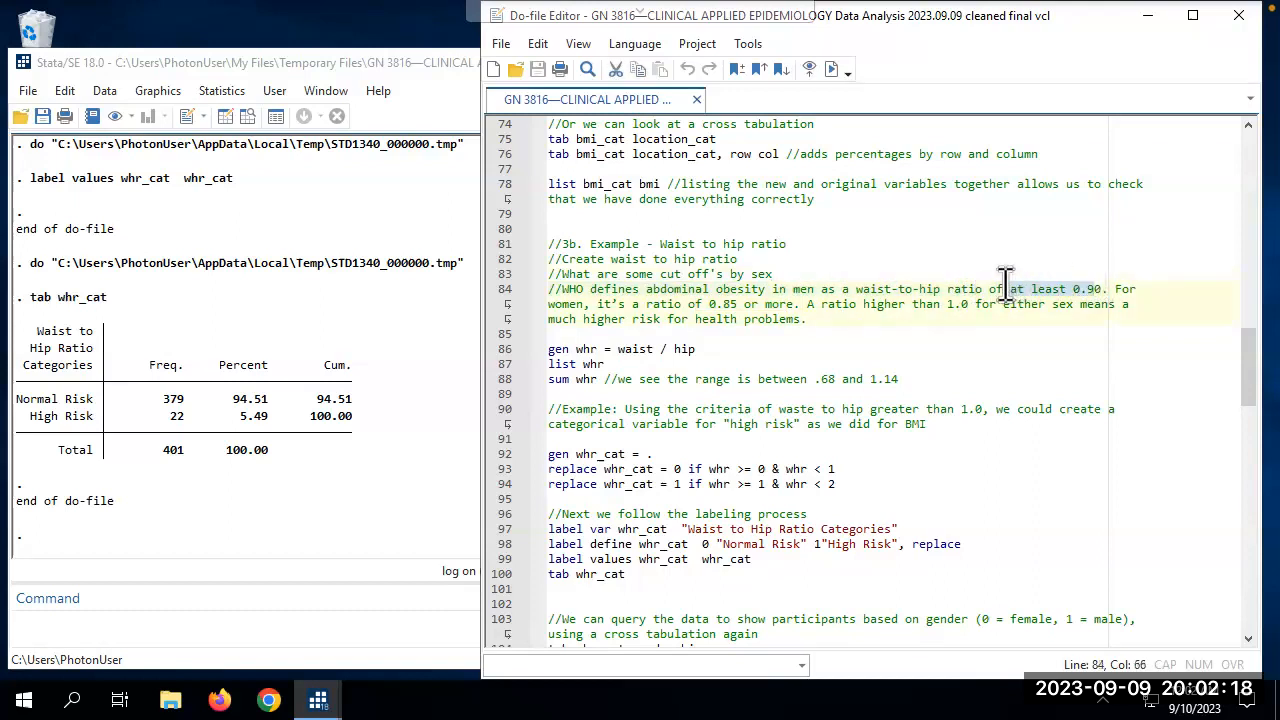
Run lines 104 and 105 separately to cross-tabulate whr_cat by gender_bin, without options and with column percentages.
left_click(651, 587)
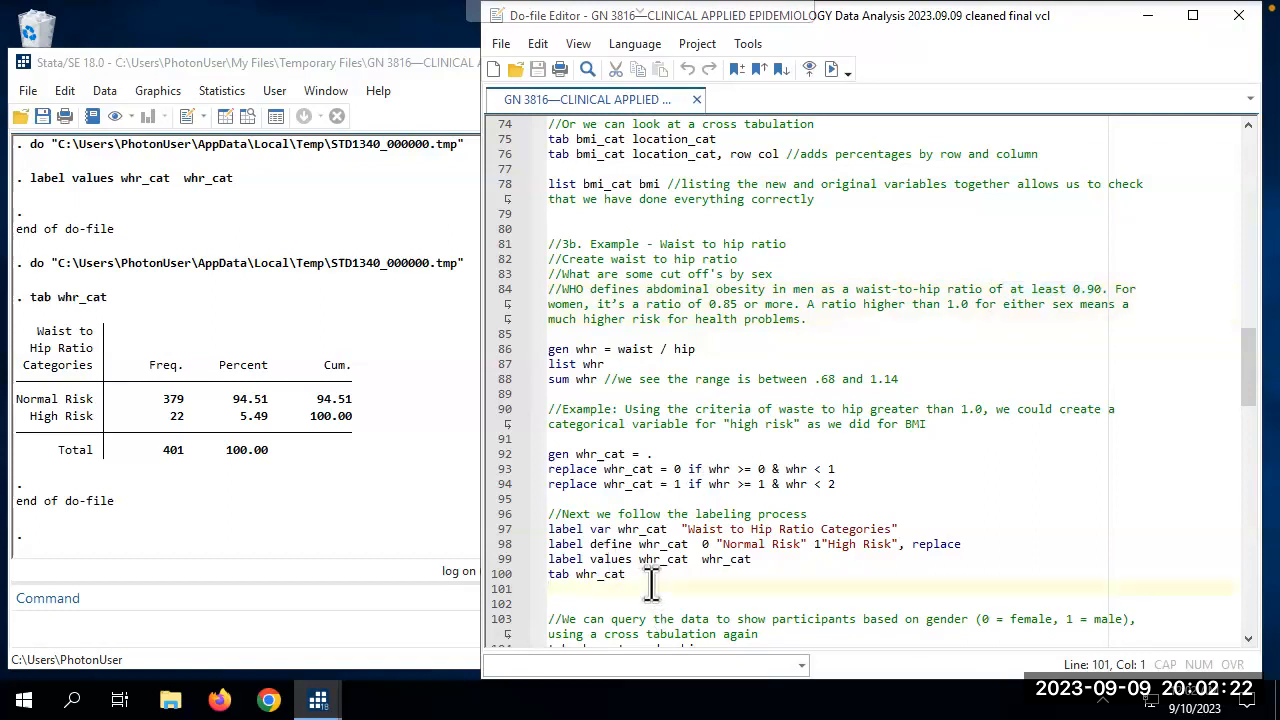
scroll(651, 585, "down", 7)
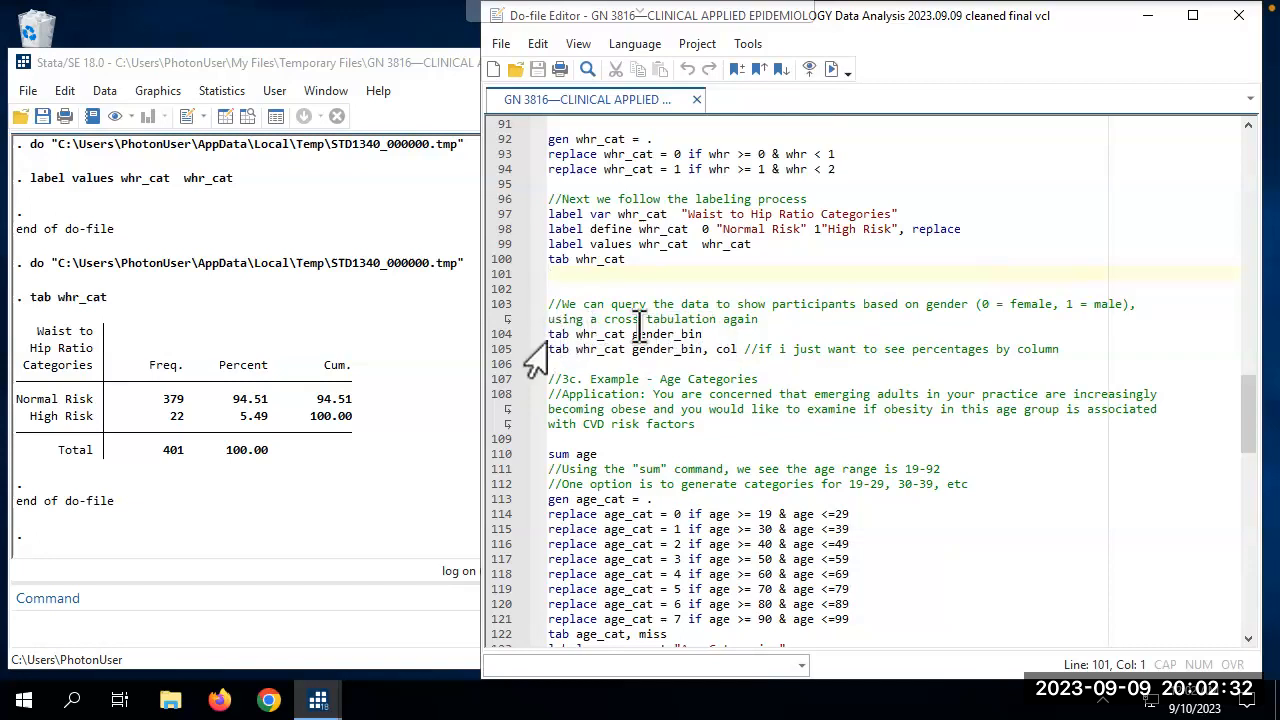
left_click_drag(702, 334, 540, 334)
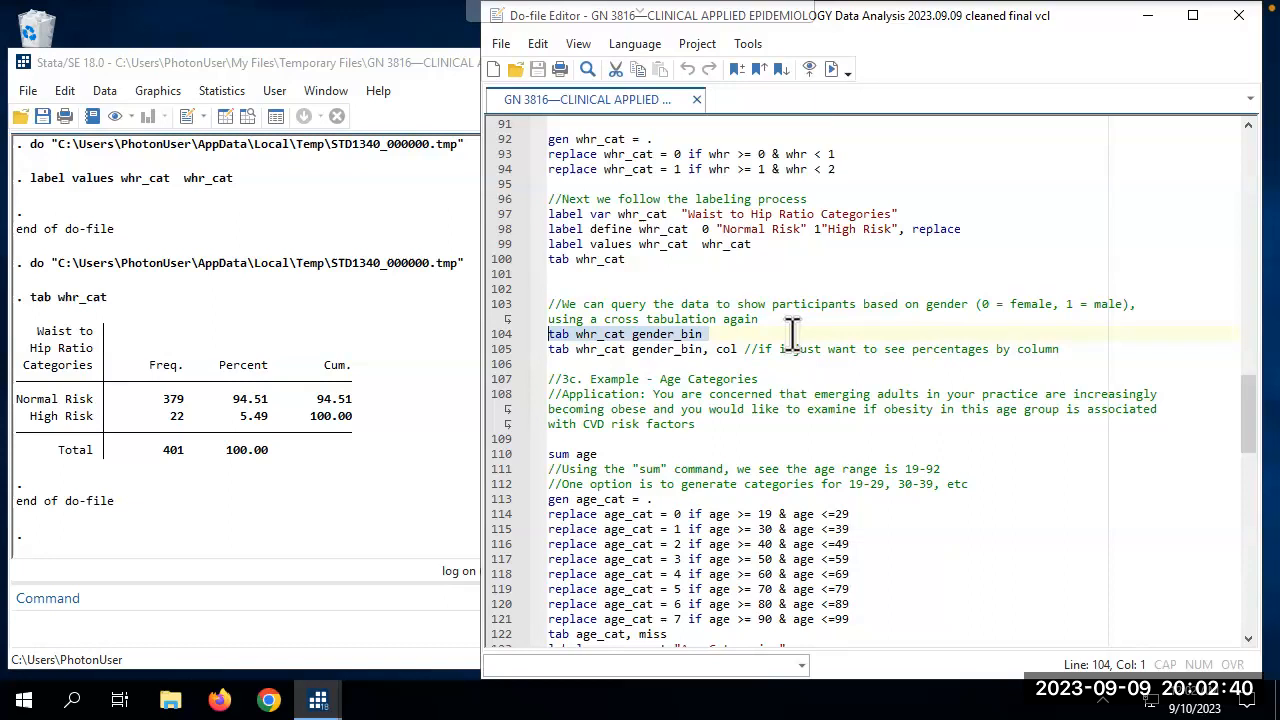
key("ctrl+d")
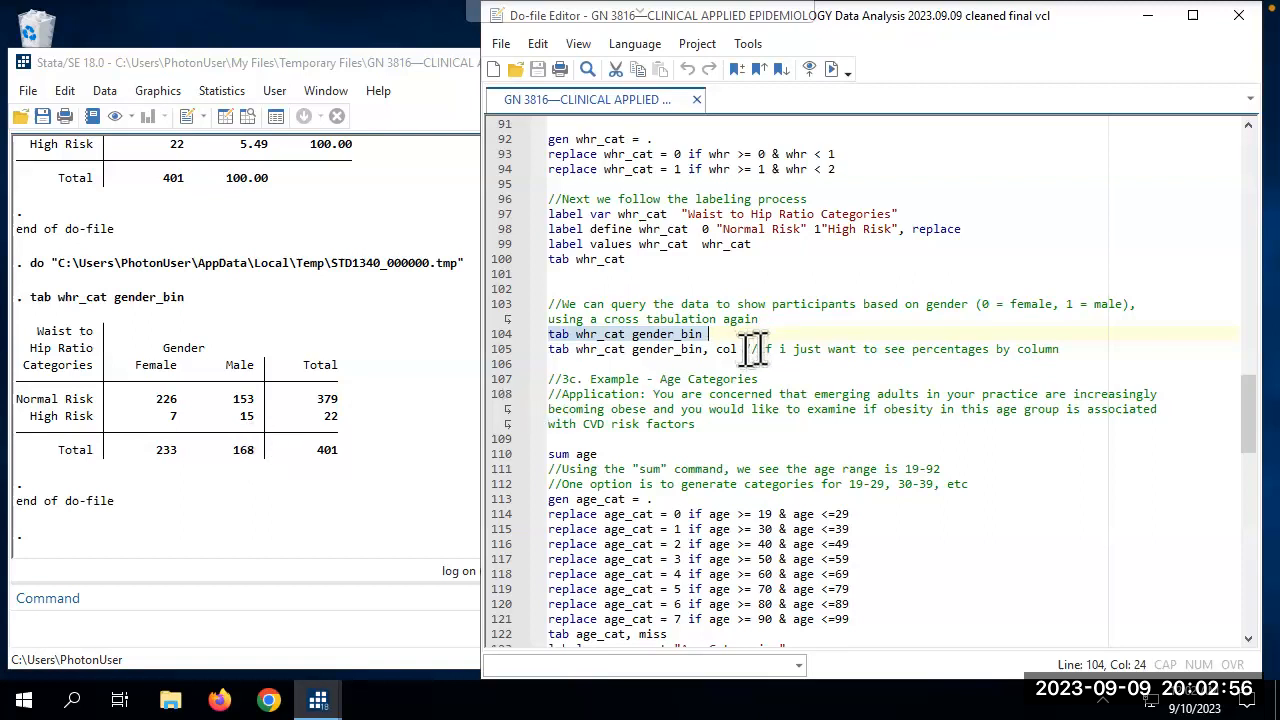
left_click_drag(743, 349, 548, 349)
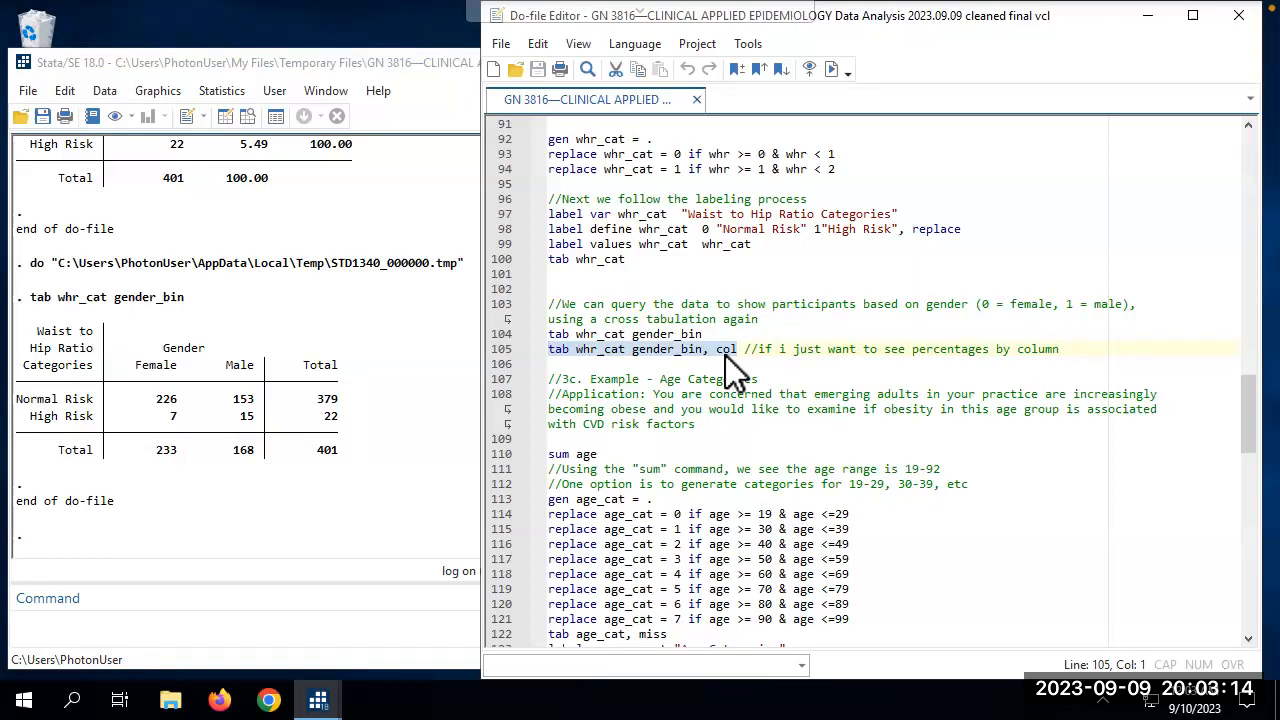
key("ctrl+d")
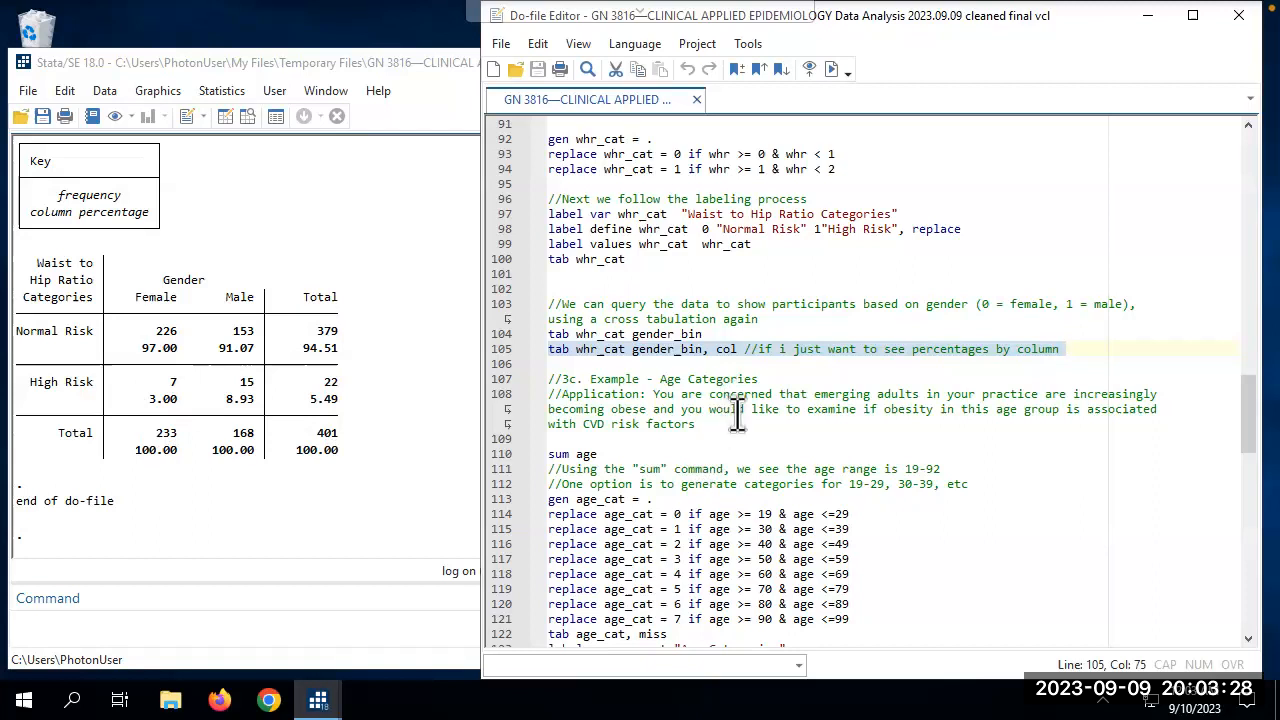
Run line 110, "sum age", in the age categories example and bring the results window forward to read the full summary.
left_click(549, 379)
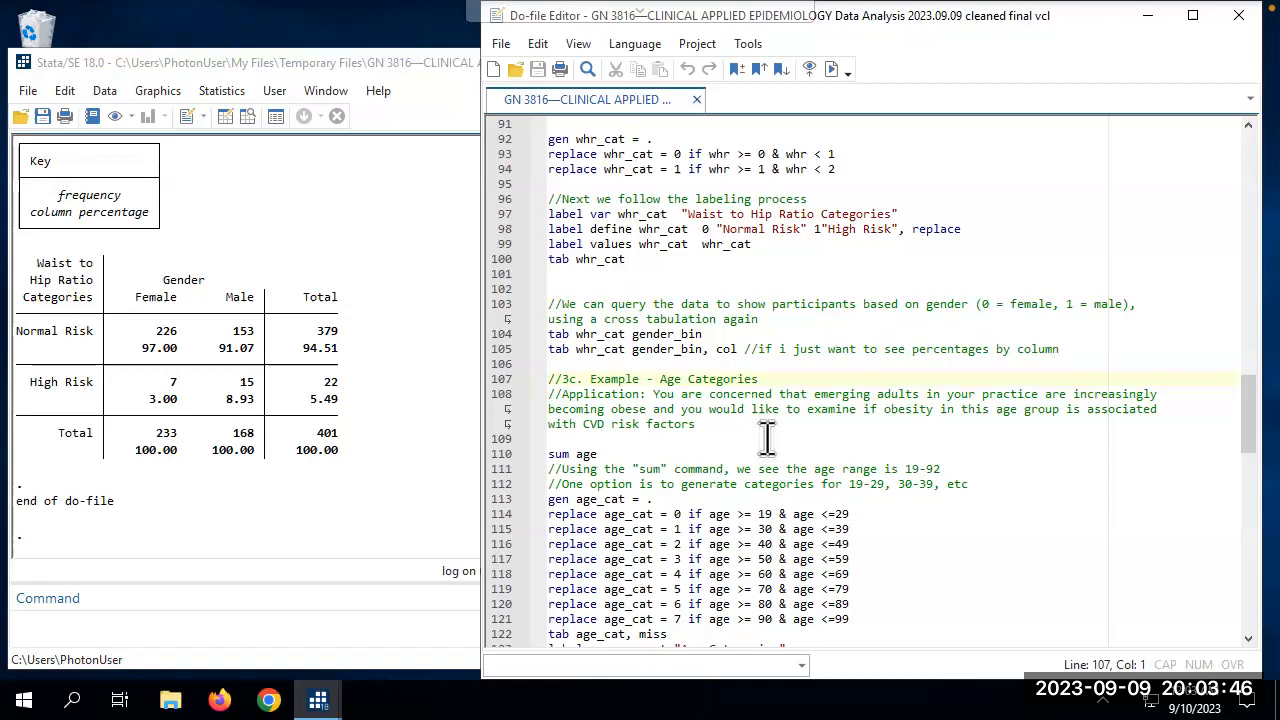
left_click(603, 454)
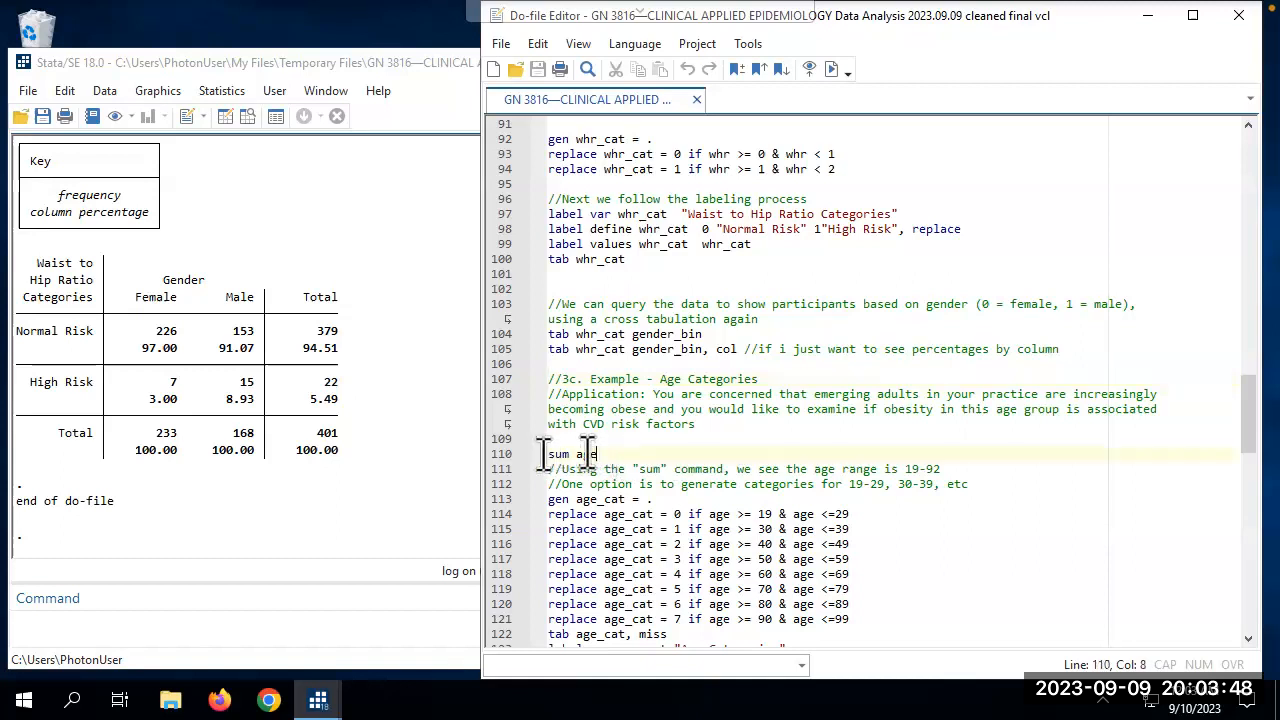
left_click_drag(589, 454, 545, 455)
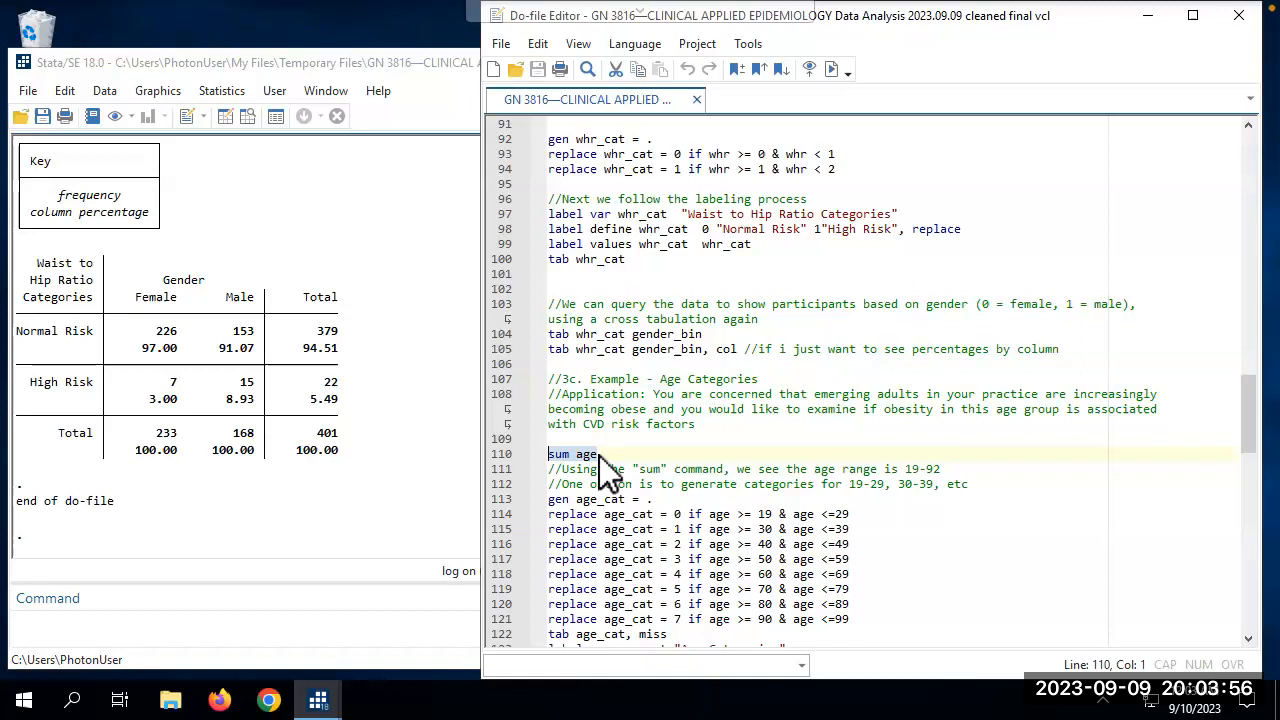
key("ctrl+d")
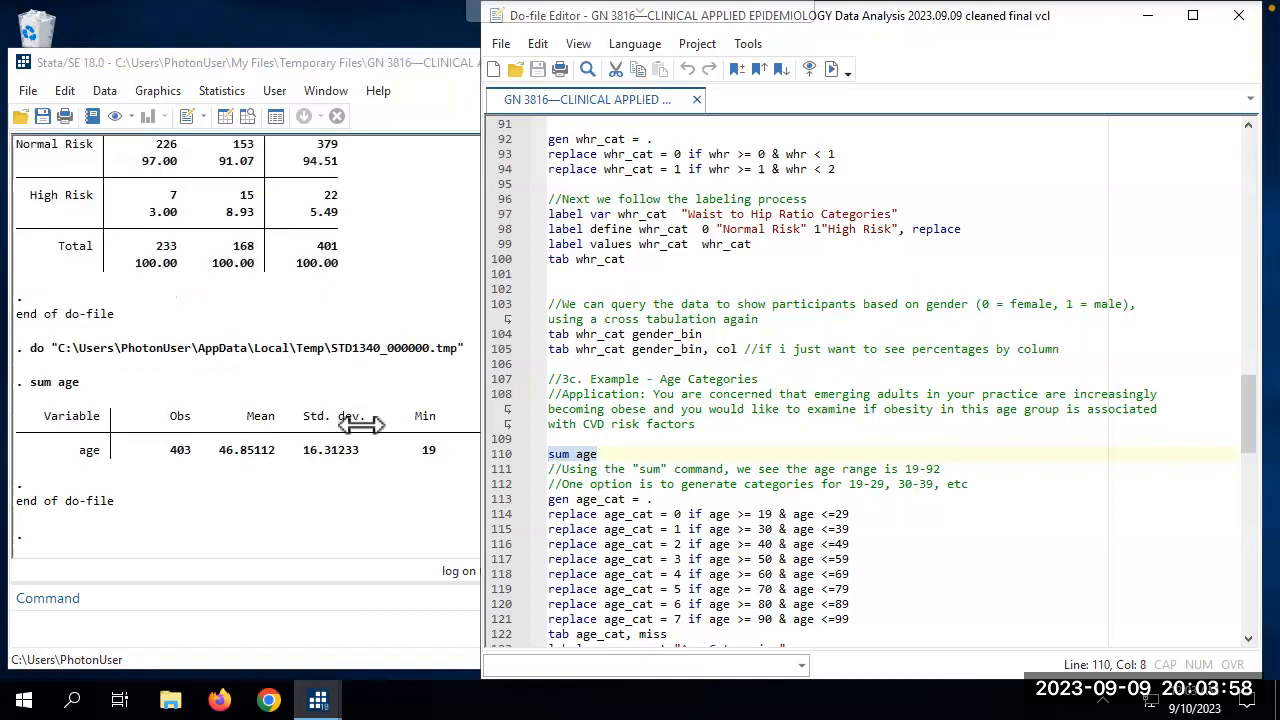
left_click(281, 457)
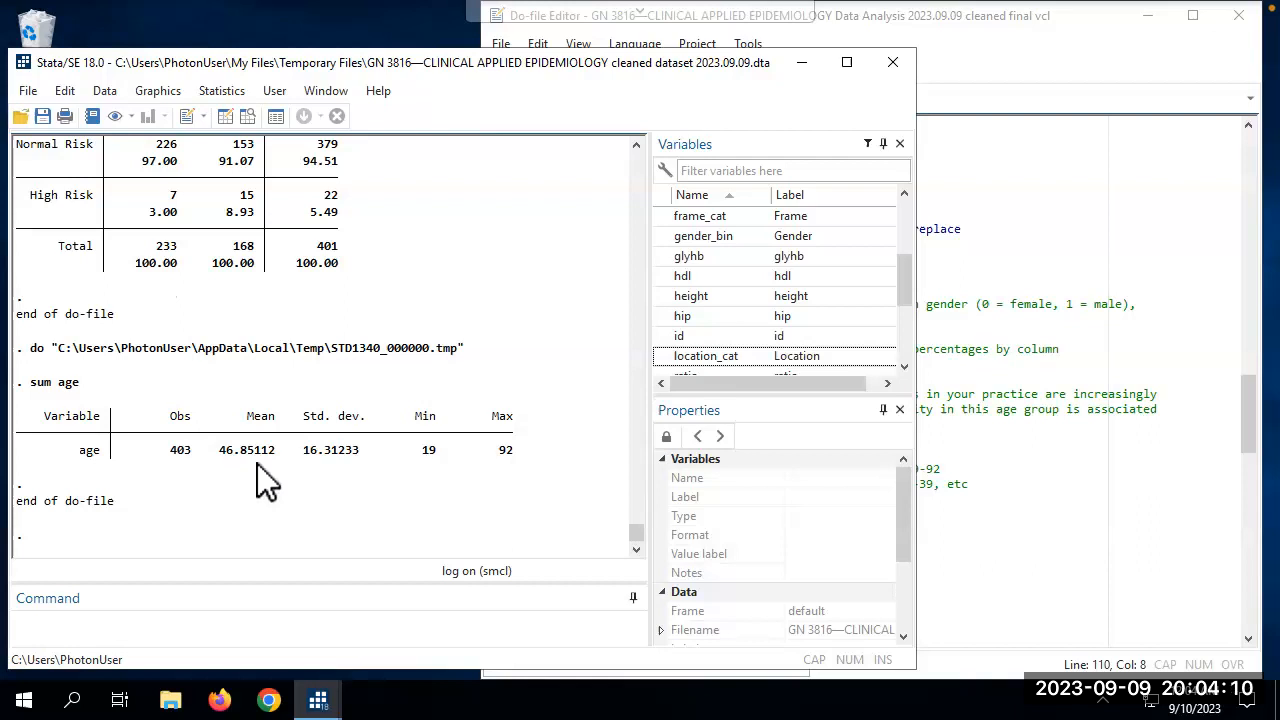
Run line 113, "gen age_cat = .", to create the age category variable with missing values.
left_click(966, 487)
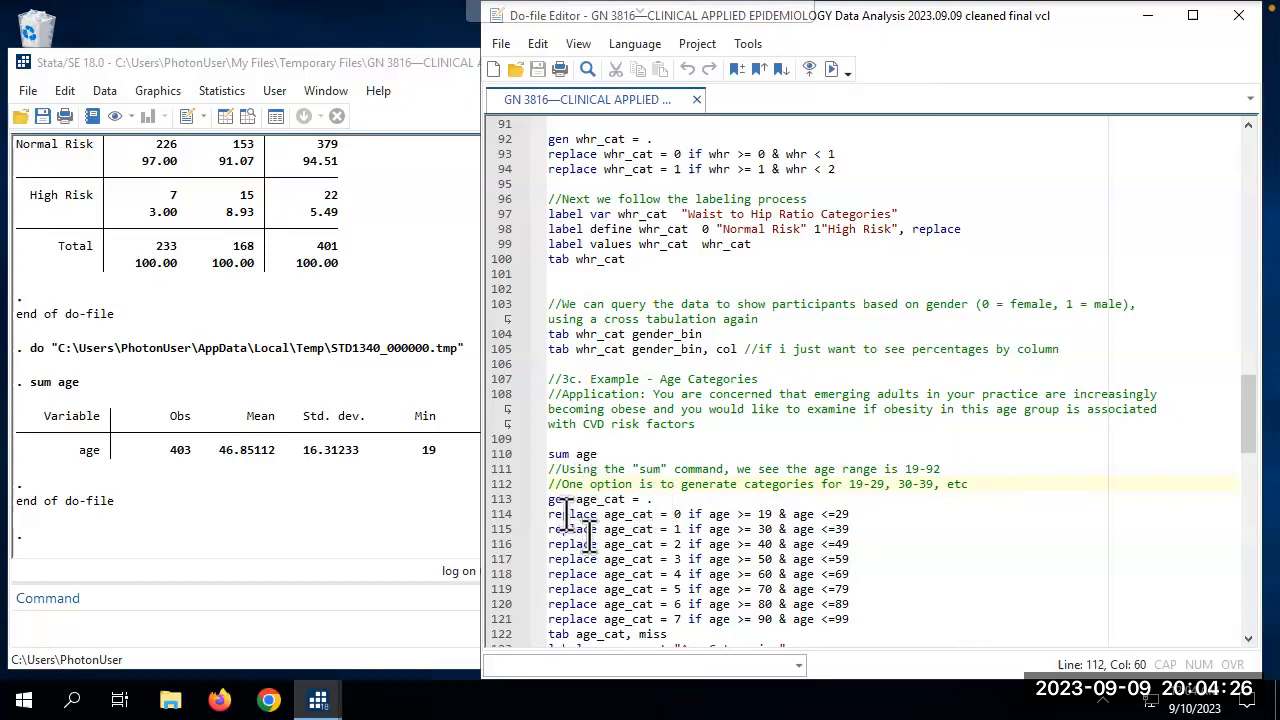
left_click(530, 514)
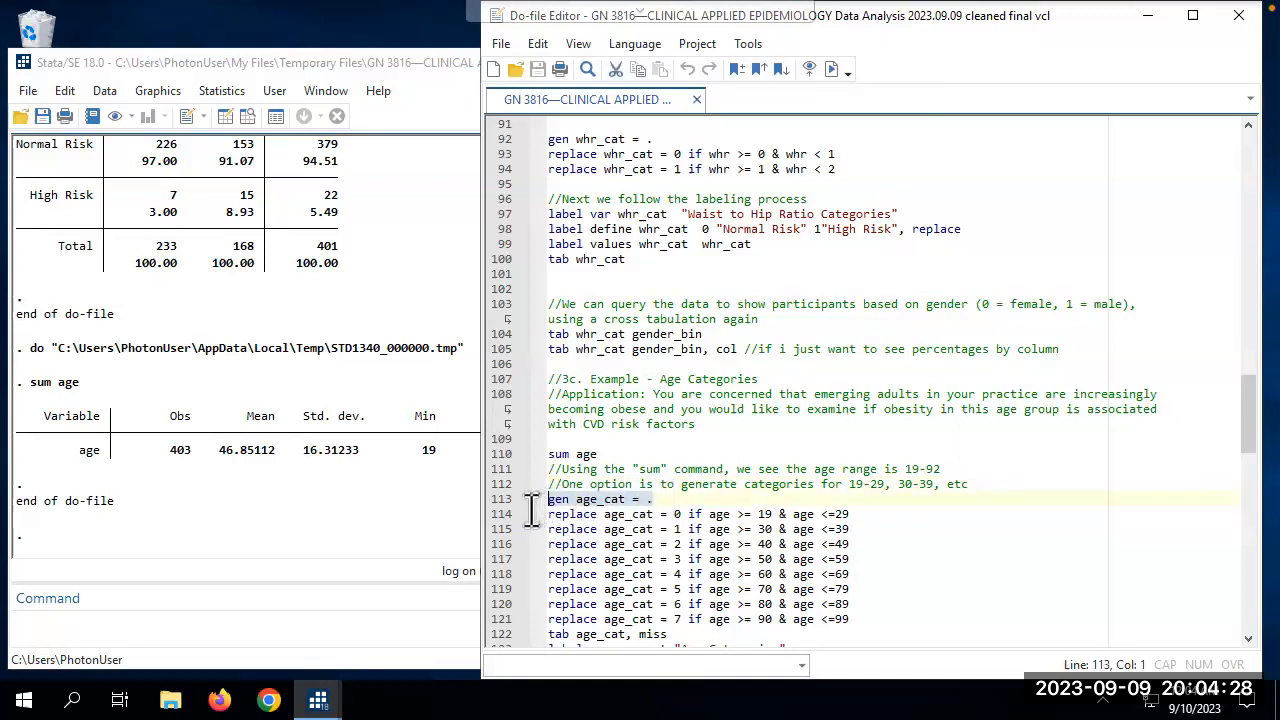
left_click_drag(672, 500, 549, 499)
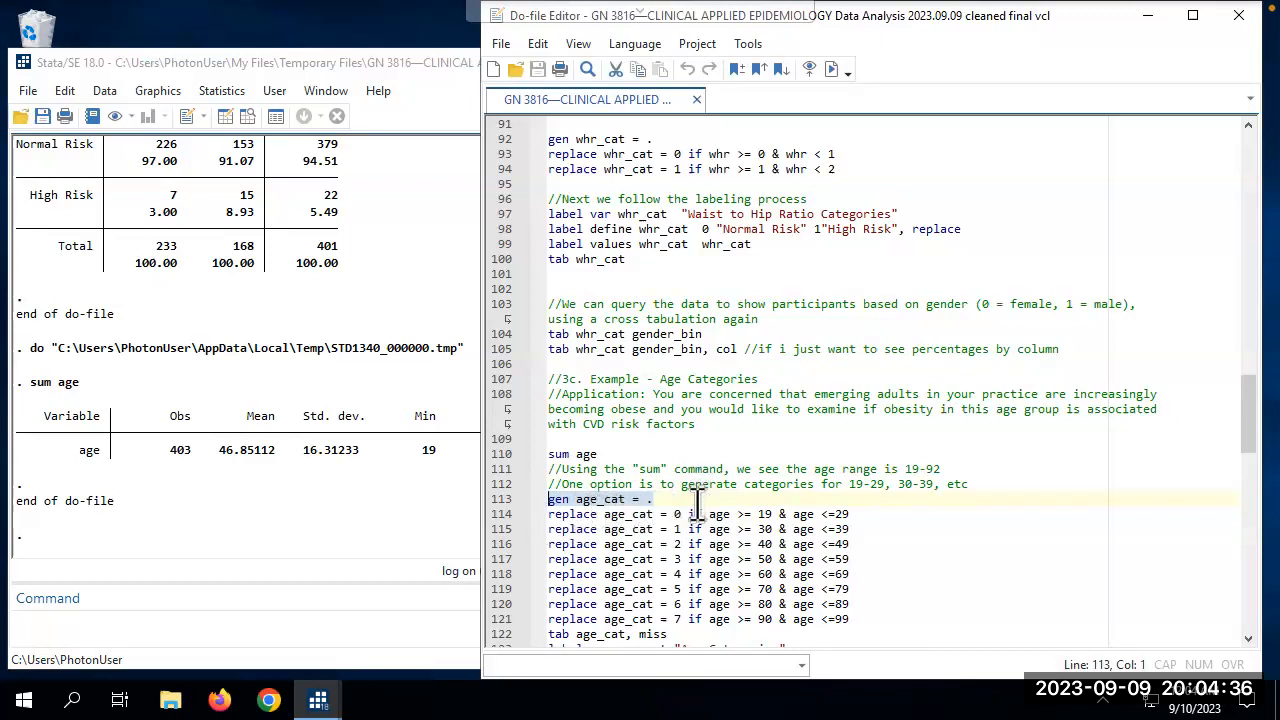
key("ctrl+d")
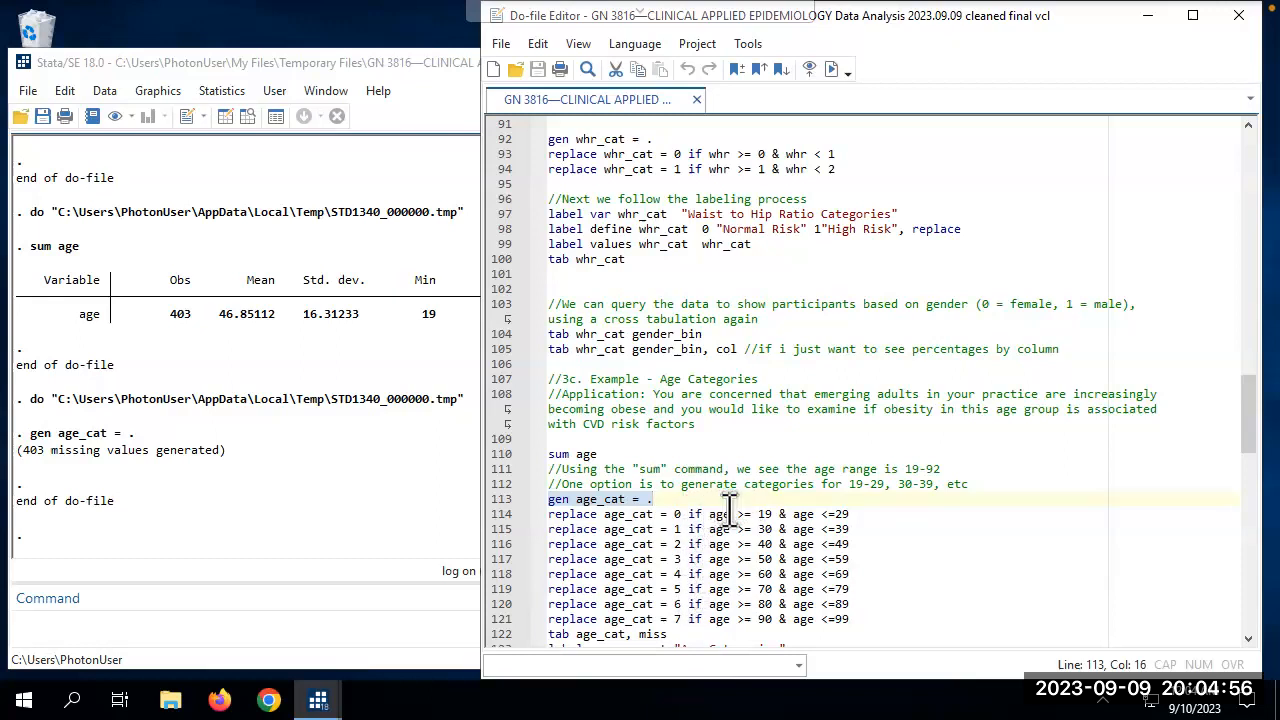
Run lines 114 to 116 one at a time to code age_cat as 0 for ages 19–29, 1 for 30–39 and 2 for 40–49.
left_click_drag(850, 514, 530, 535)
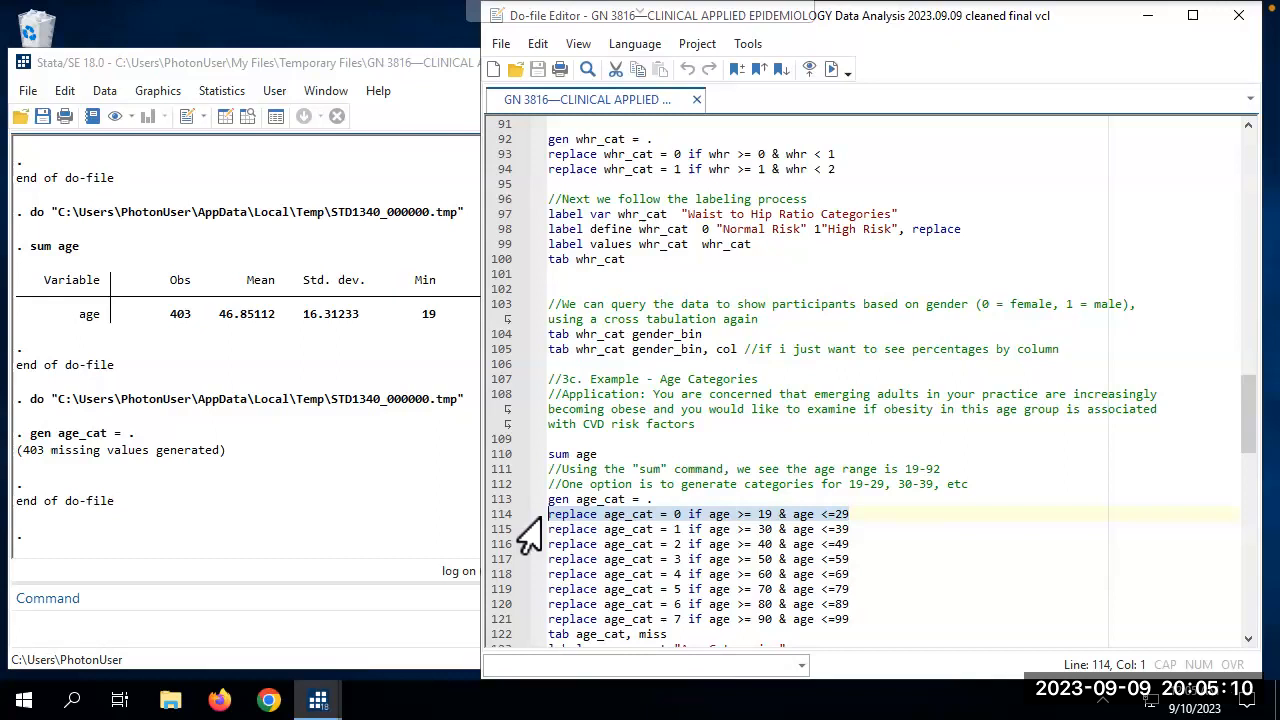
key("ctrl+d")
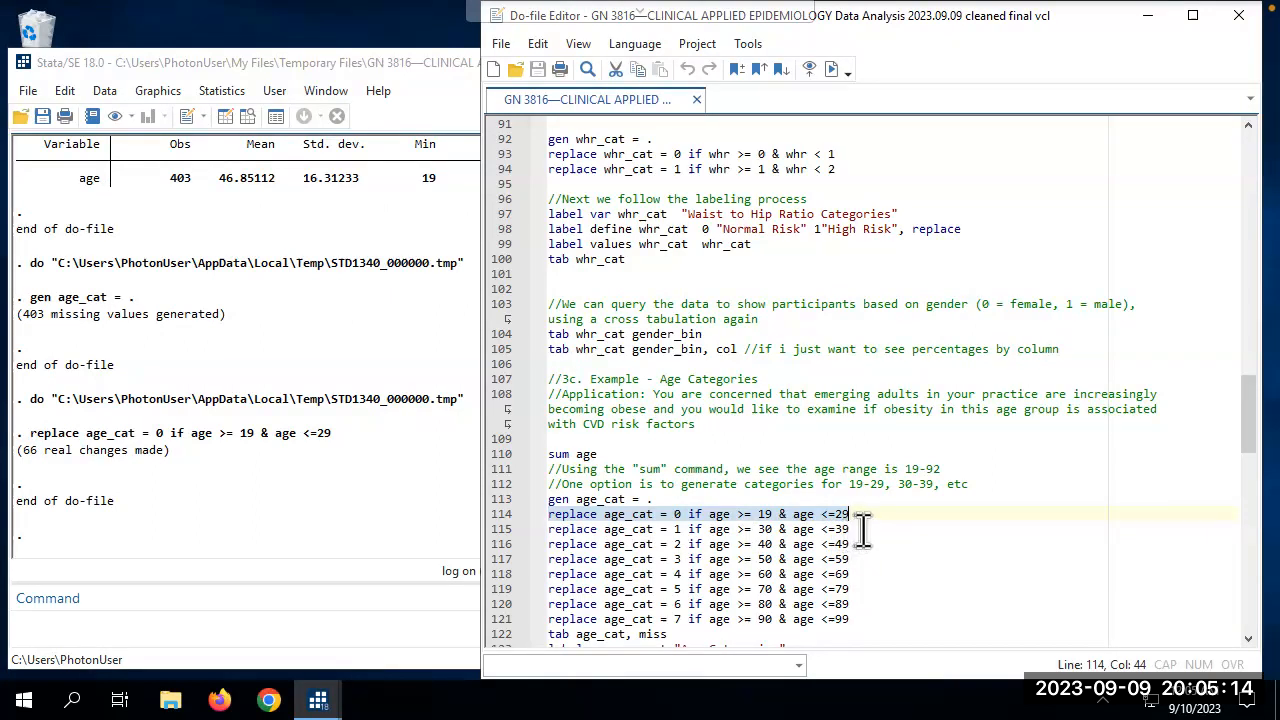
left_click_drag(851, 530, 543, 529)
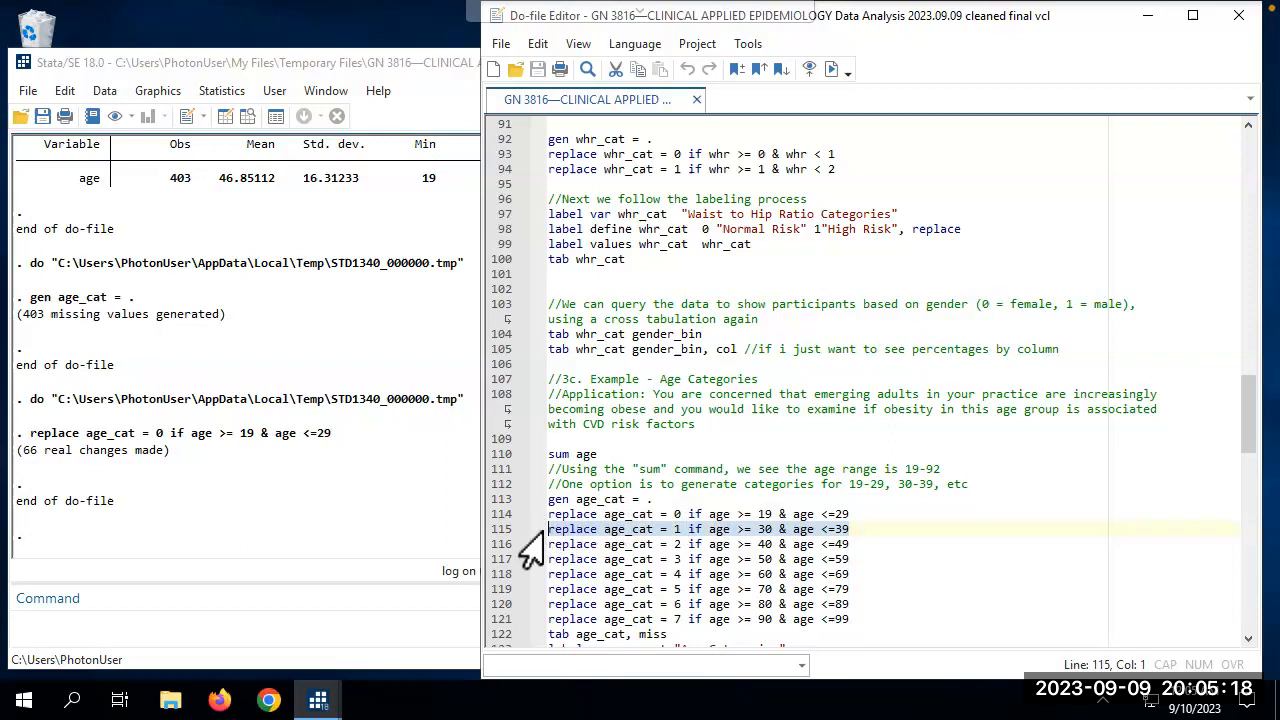
key("ctrl+d")
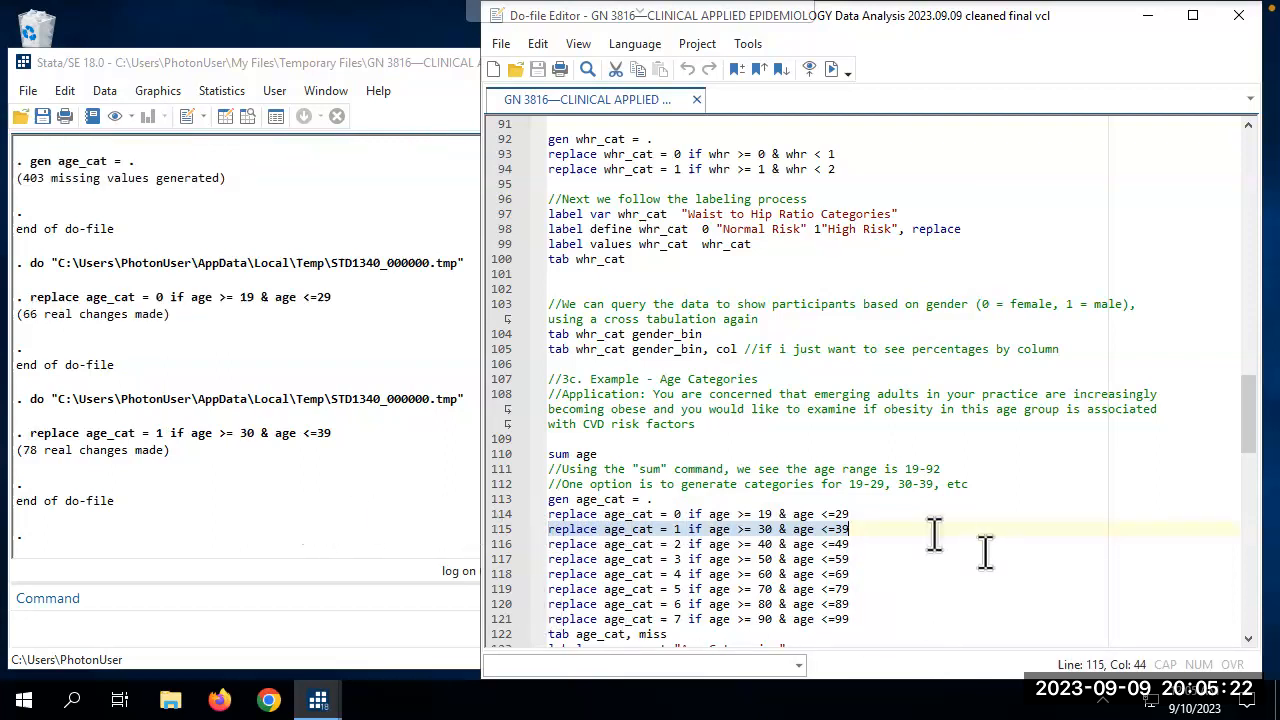
left_click_drag(850, 544, 546, 544)
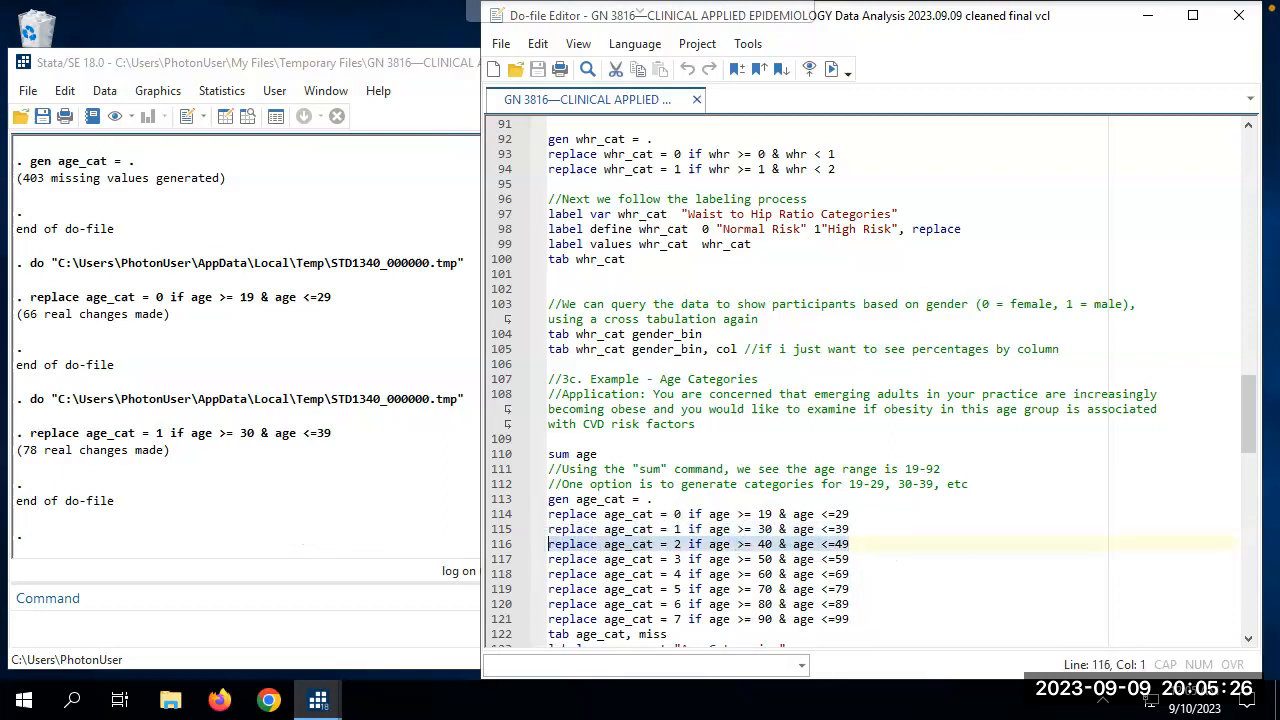
key("ctrl+d")
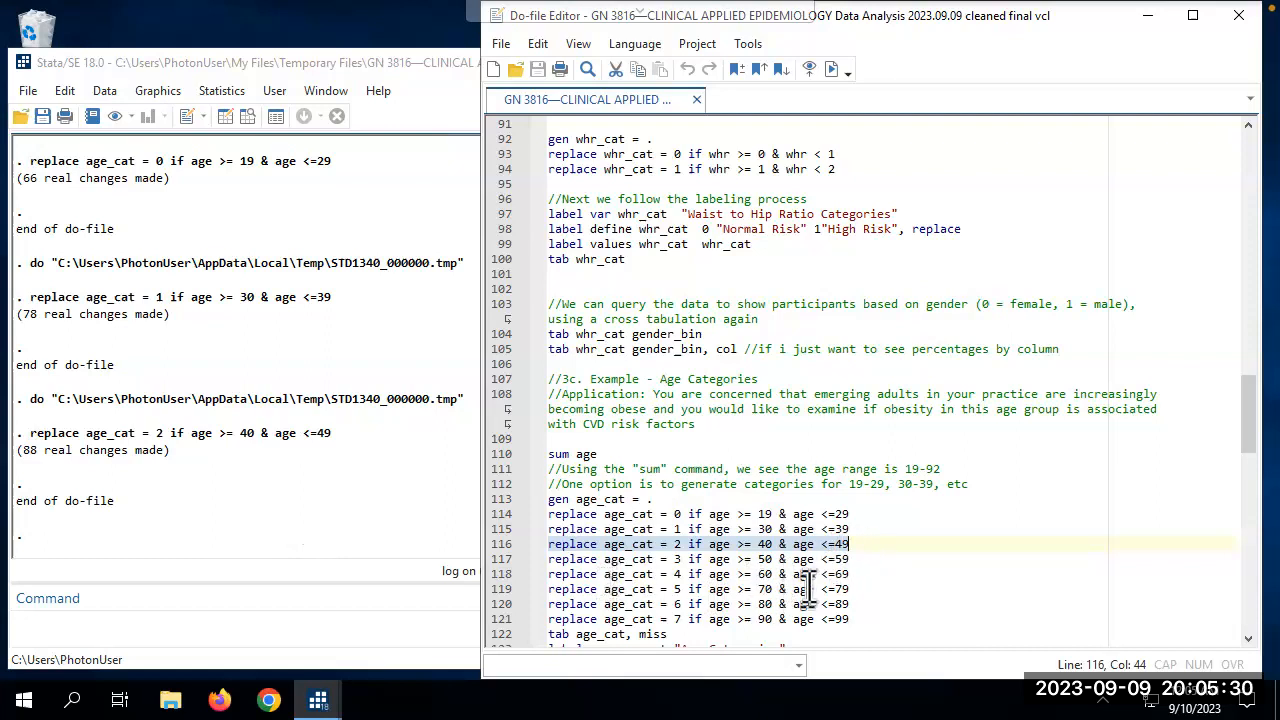
Run lines 117 to 120 one at a time to code age_cat 3 for ages 50–59, 4 for 60–69, 5 for 70–79, 6 for 80–89.
left_click(852, 561)
left_click_drag(852, 561, 549, 559)
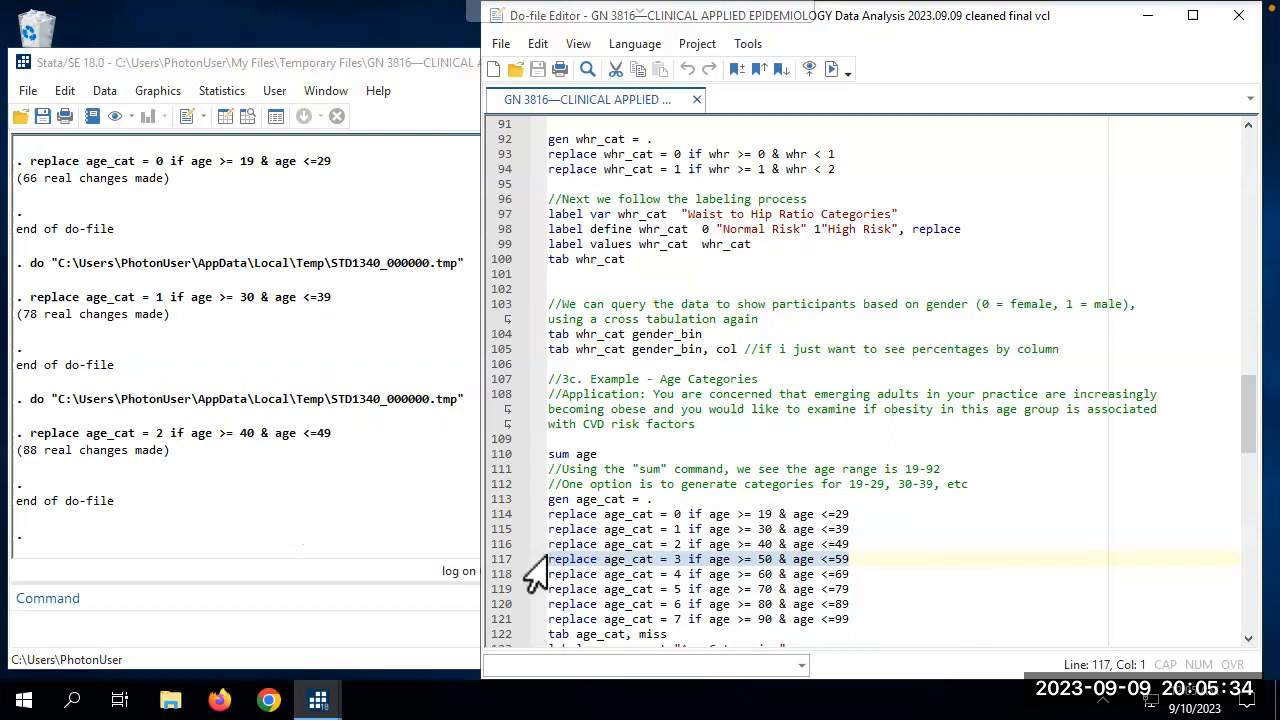
key("ctrl+d")
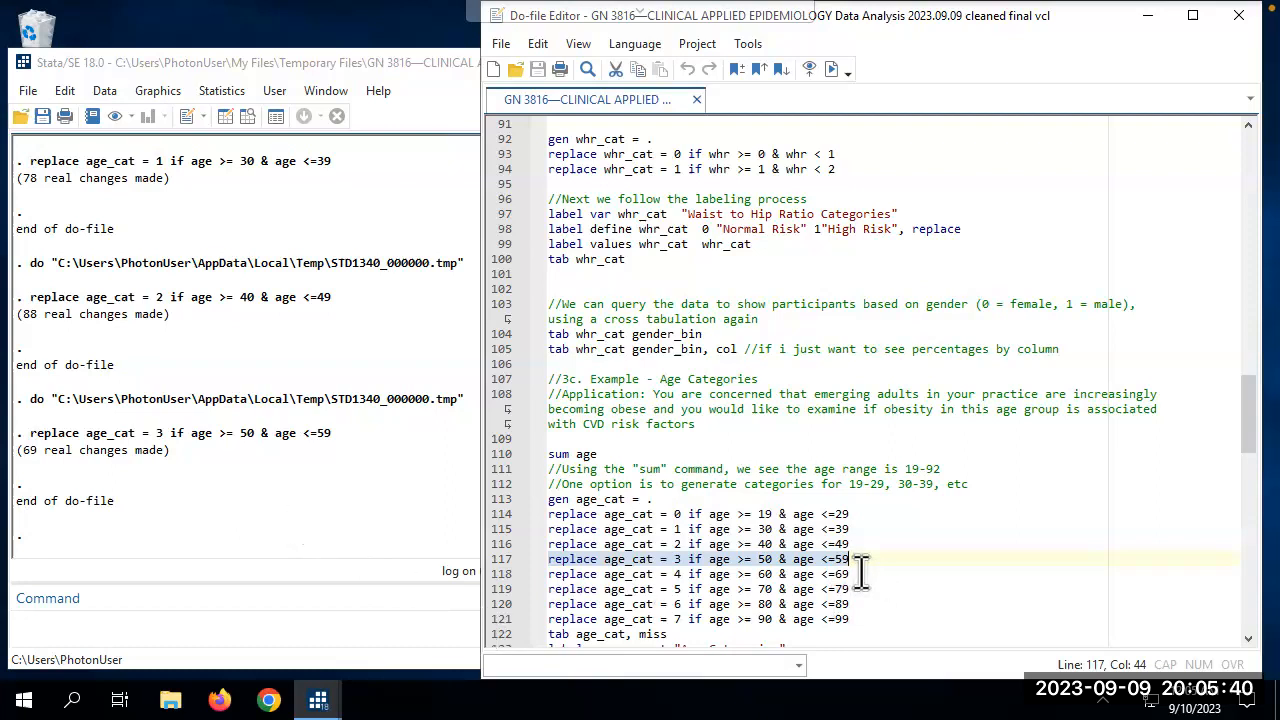
left_click(543, 575)
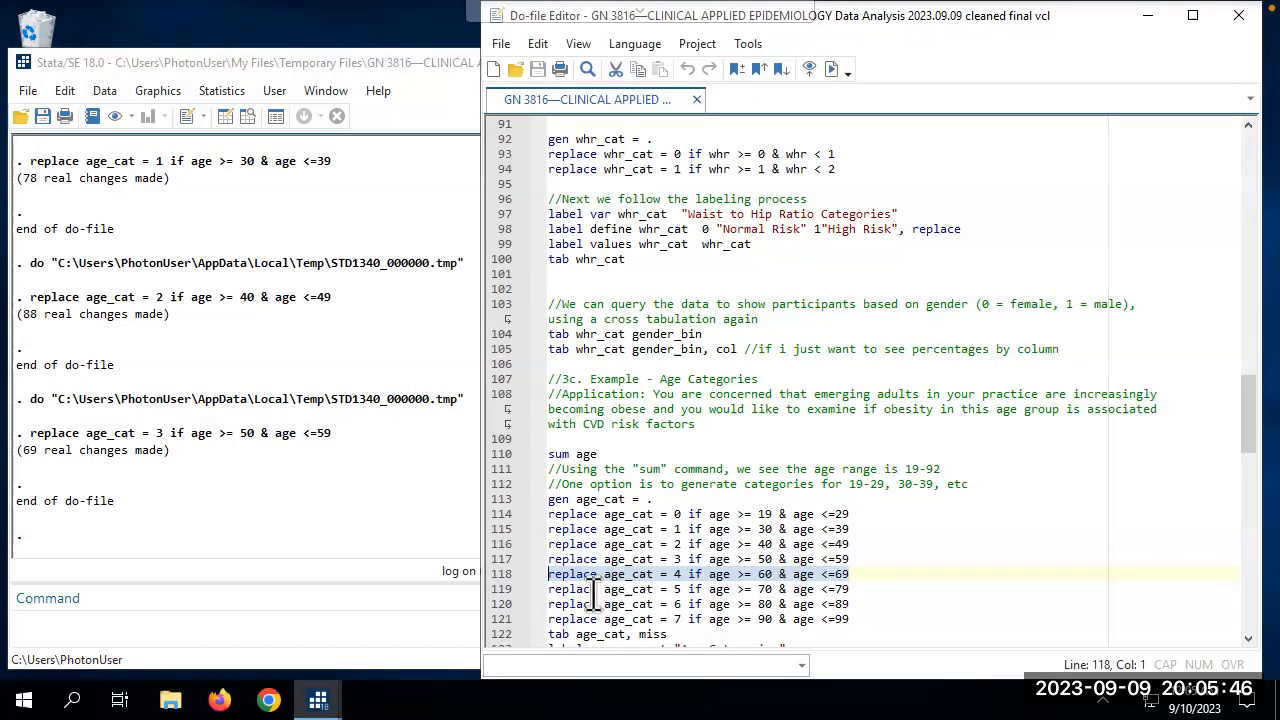
key("ctrl+d")
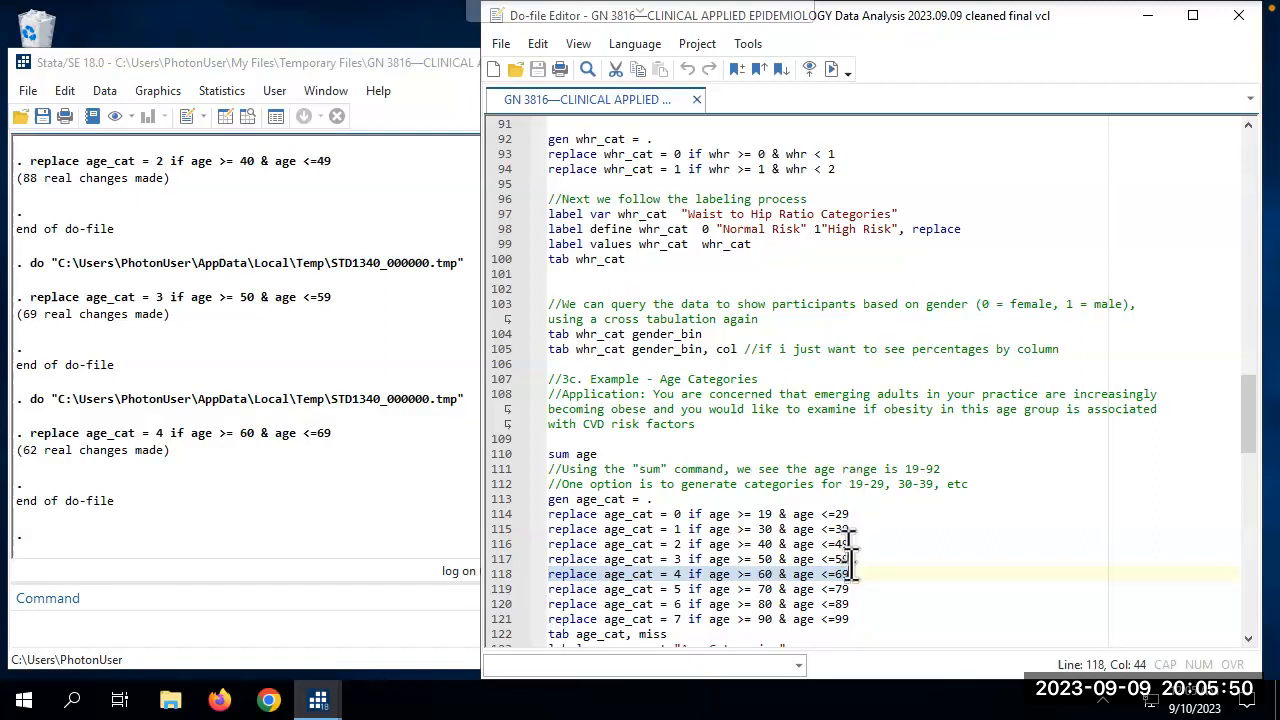
left_click_drag(850, 589, 510, 589)
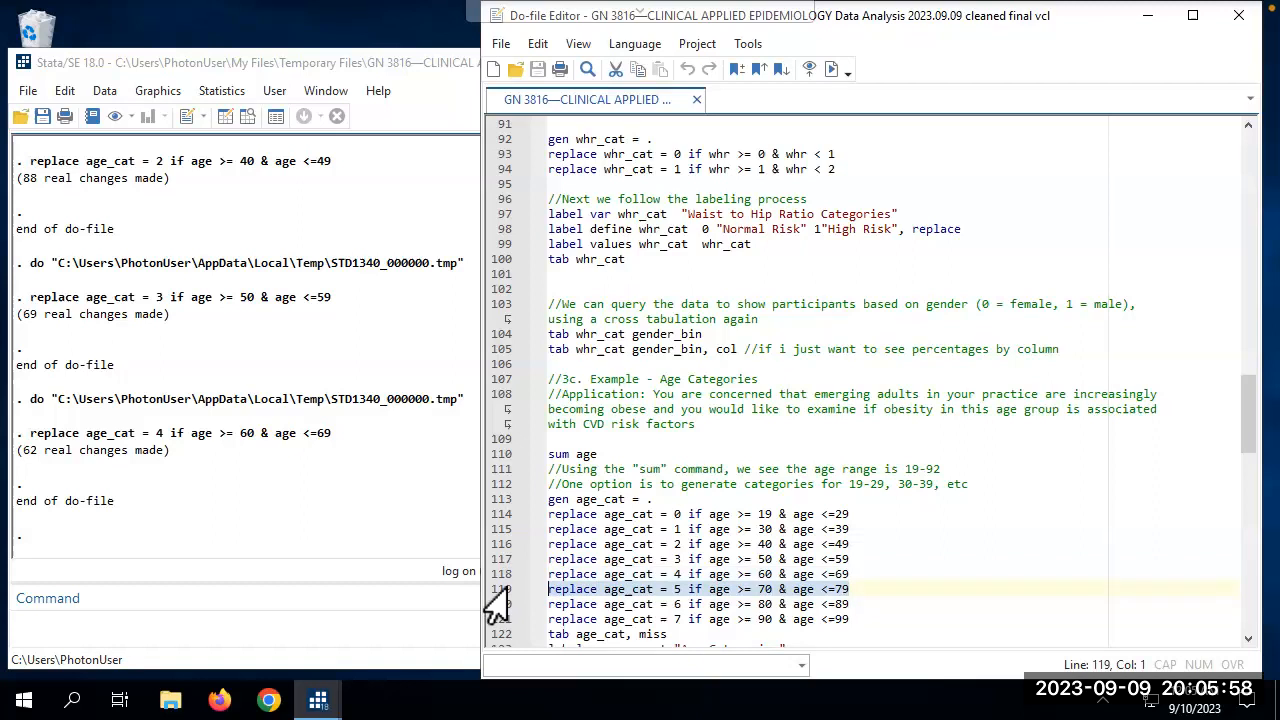
key("ctrl+d")
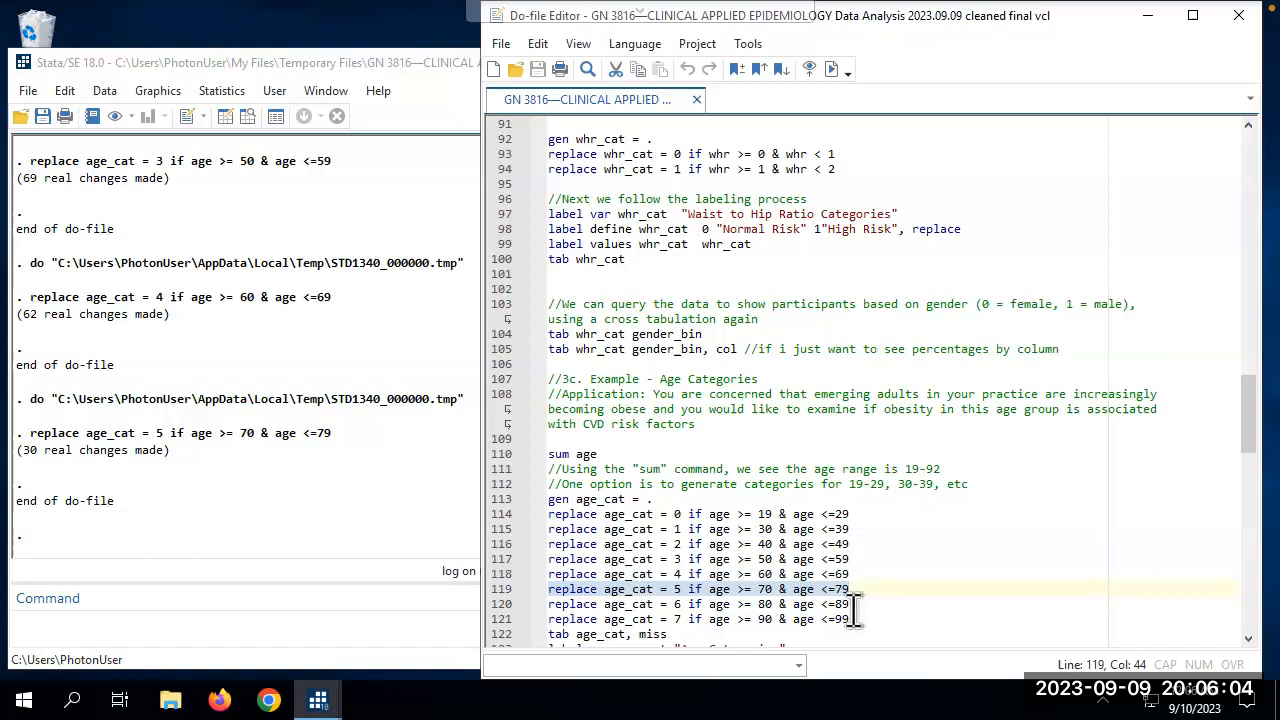
left_click_drag(850, 604, 545, 604)
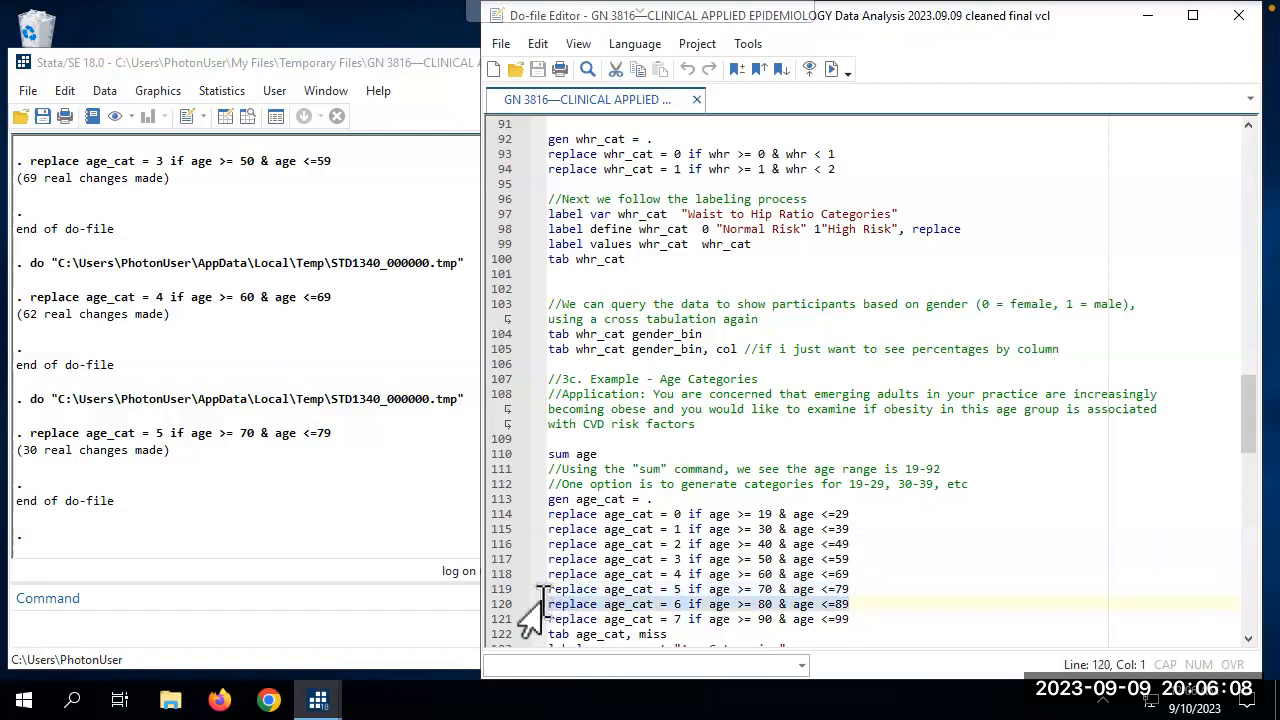
key("ctrl+d")
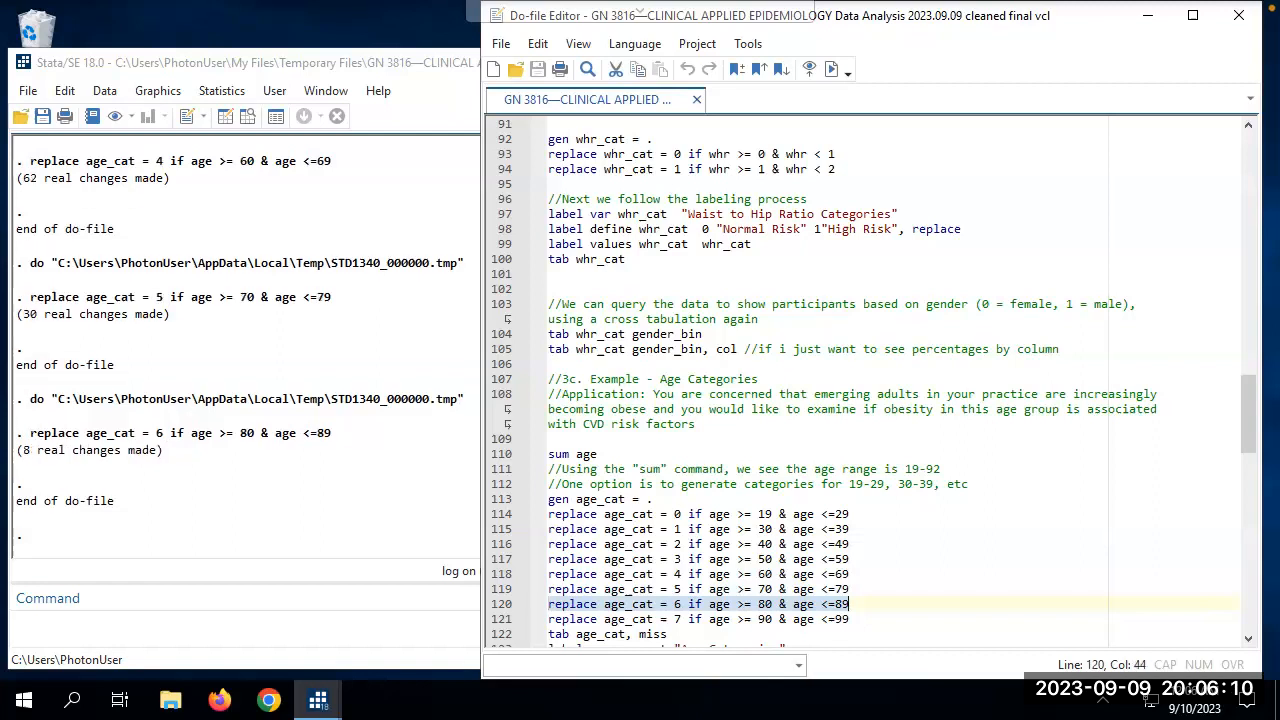
type("d")
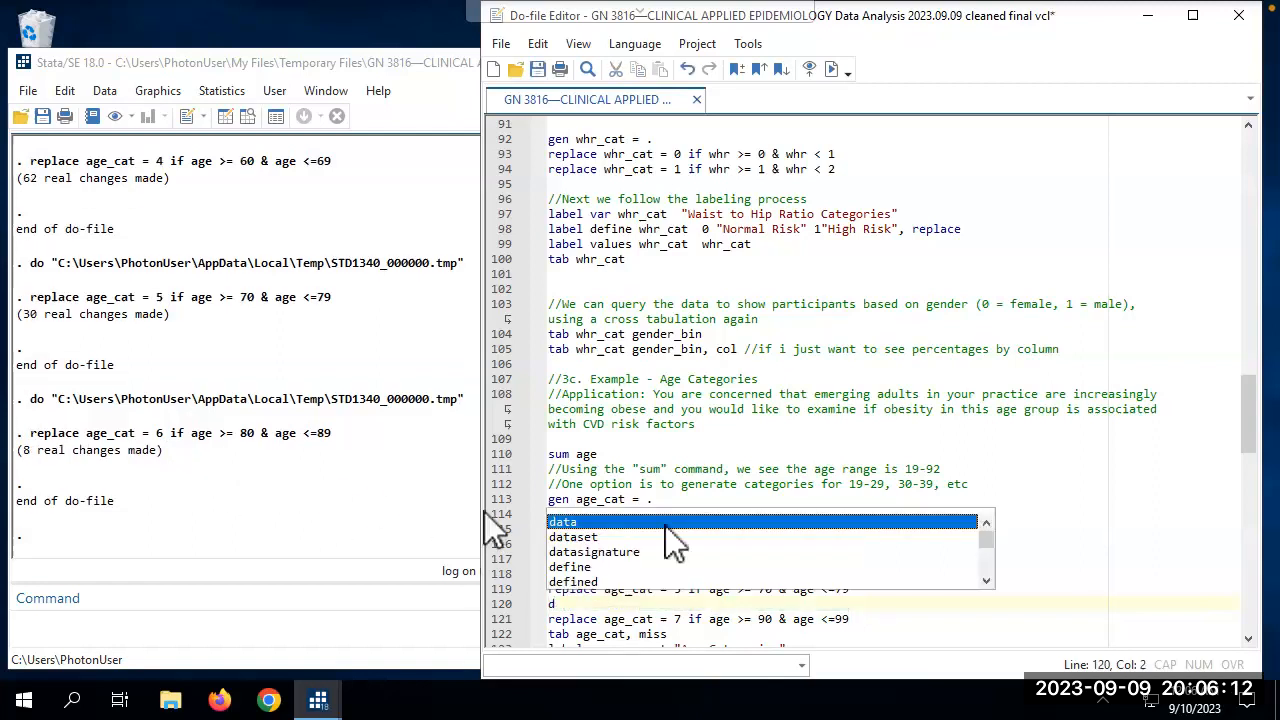
left_click(1135, 573)
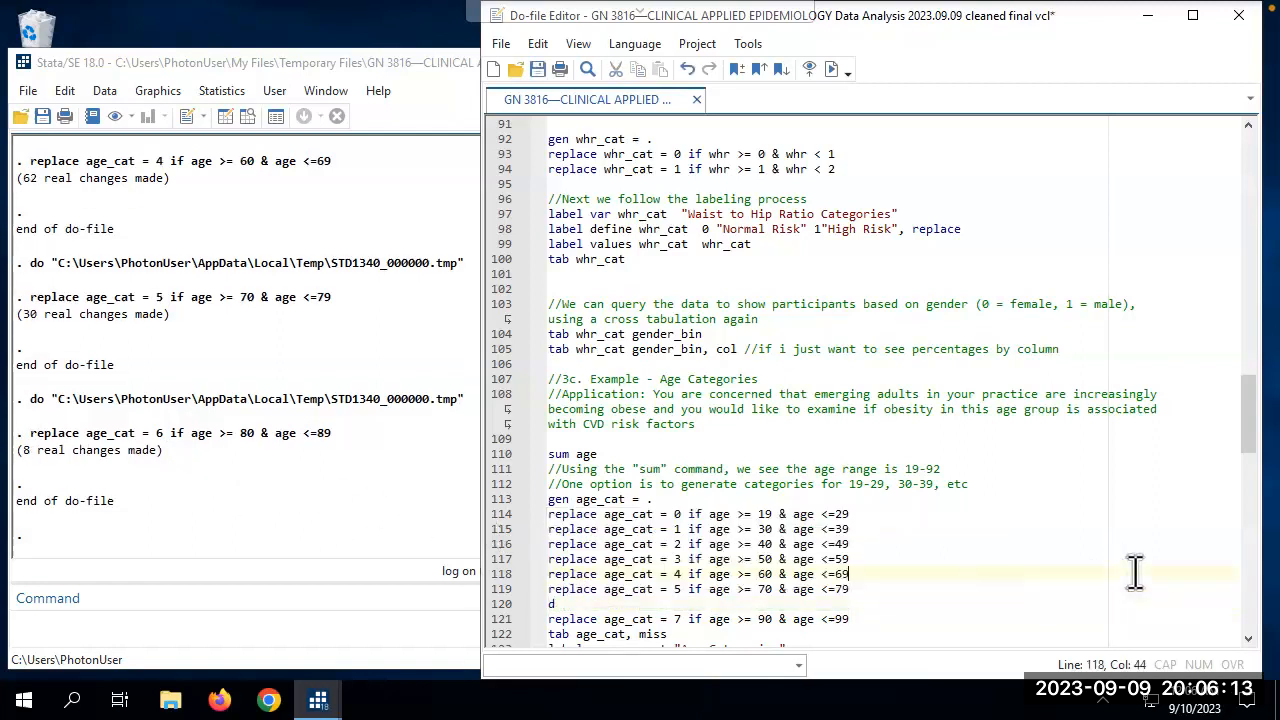
left_click(540, 42)
left_click(553, 67)
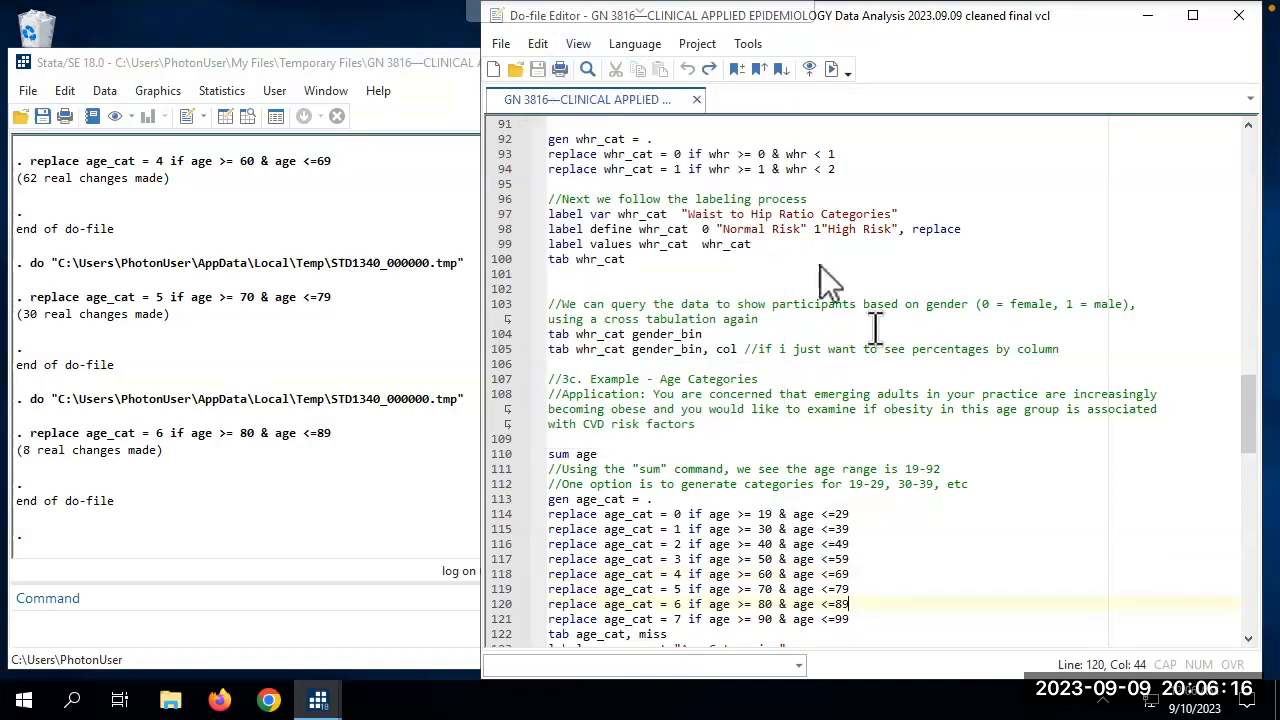
Run line 121 to code age_cat as 7 for ages 90–99, and line 122 to tabulate age_cat with the miss option.
left_click(862, 619)
left_click_drag(862, 619, 512, 620)
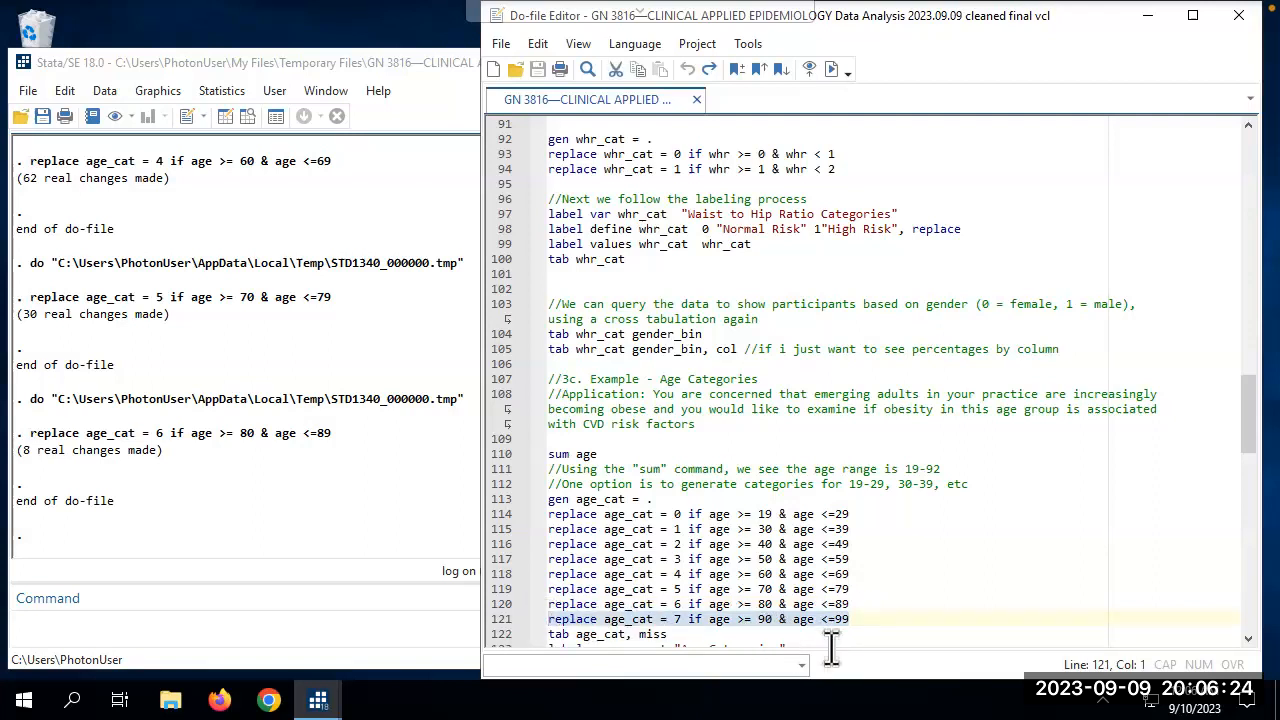
key("ctrl+d")
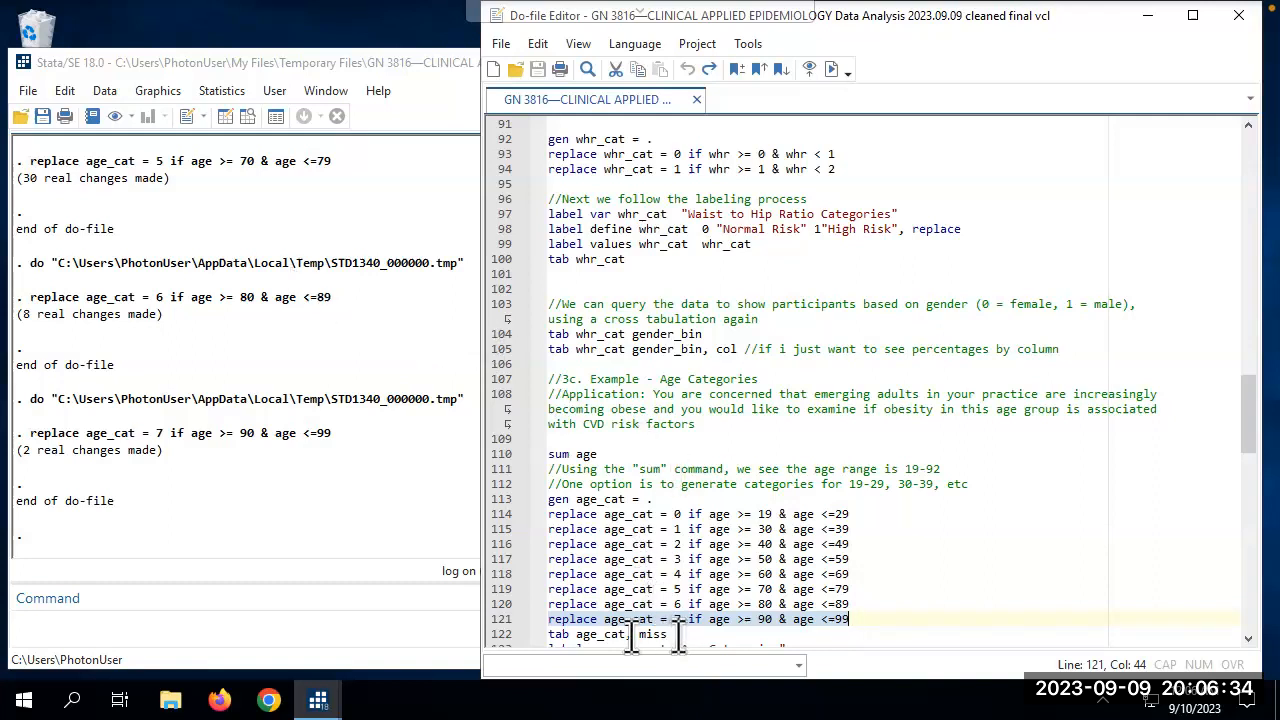
left_click_drag(678, 634, 546, 634)
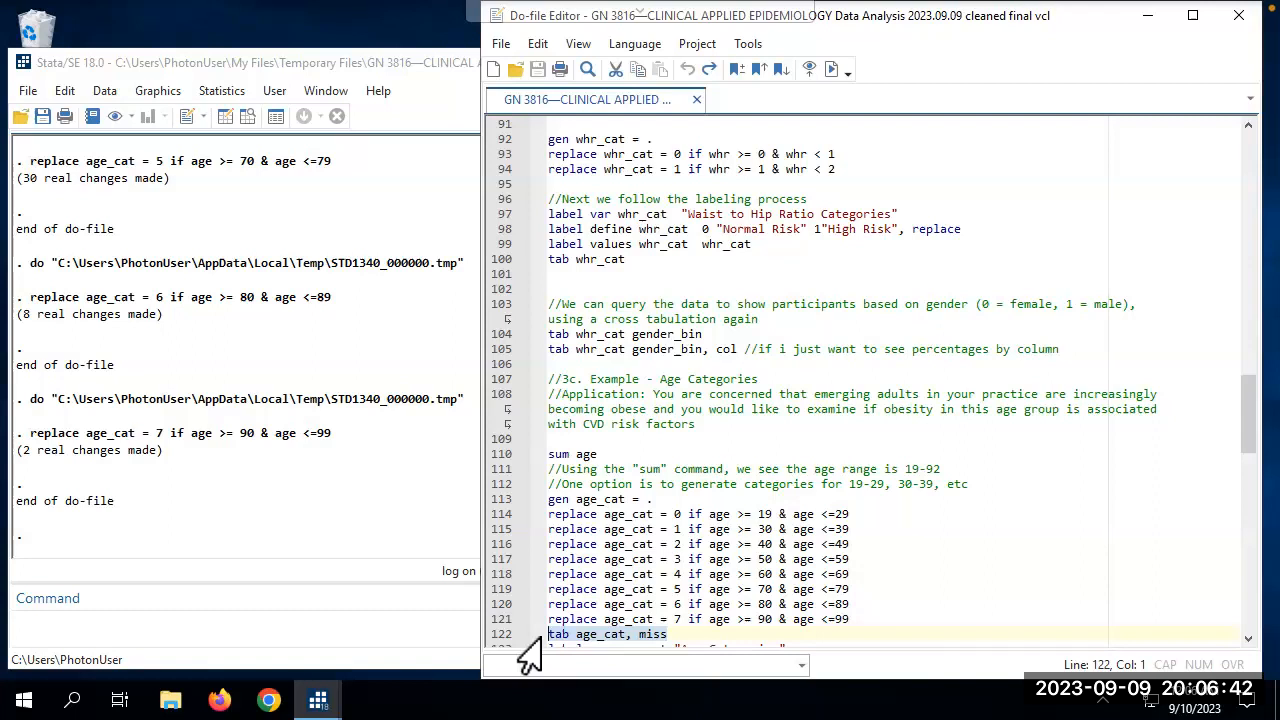
key("ctrl+d")
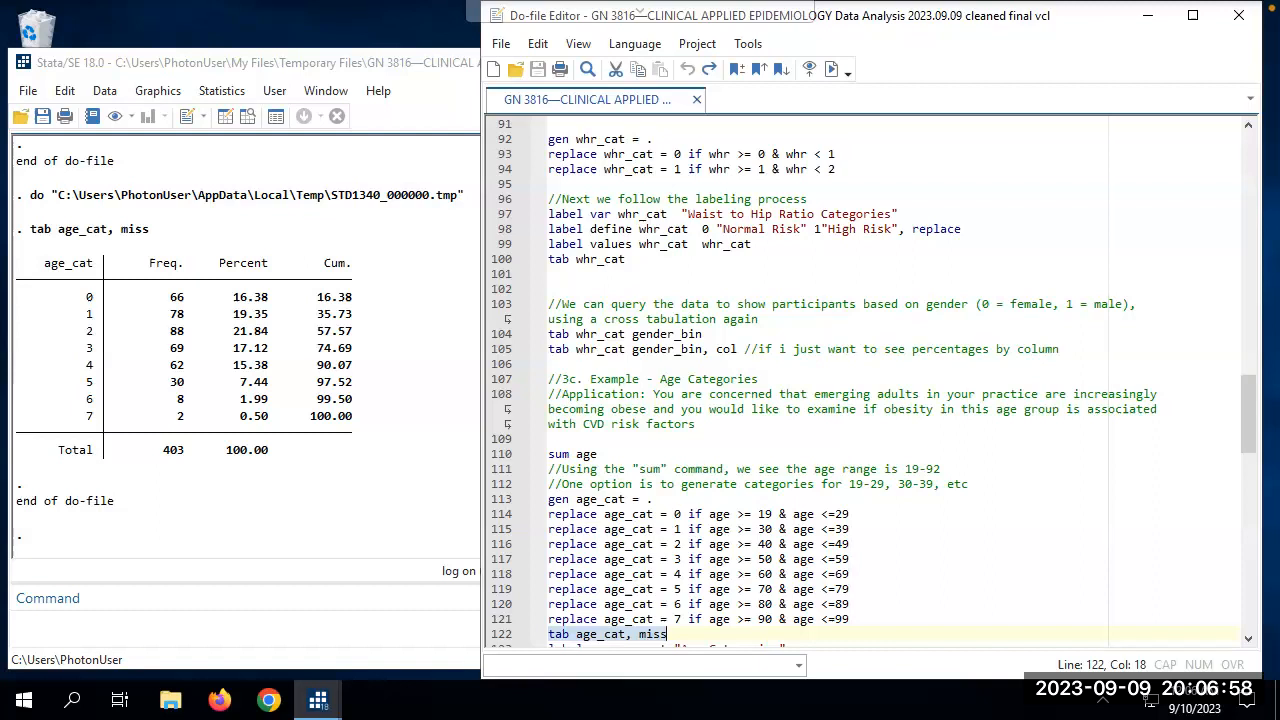
Run line 123 to give age_cat the variable label "Age Categories".
key("Down")
key("Down")
key("Down")
key("Down")
key("Down")
key("Down")
key("Down")
key("Down")
key("Down")
key("Down")
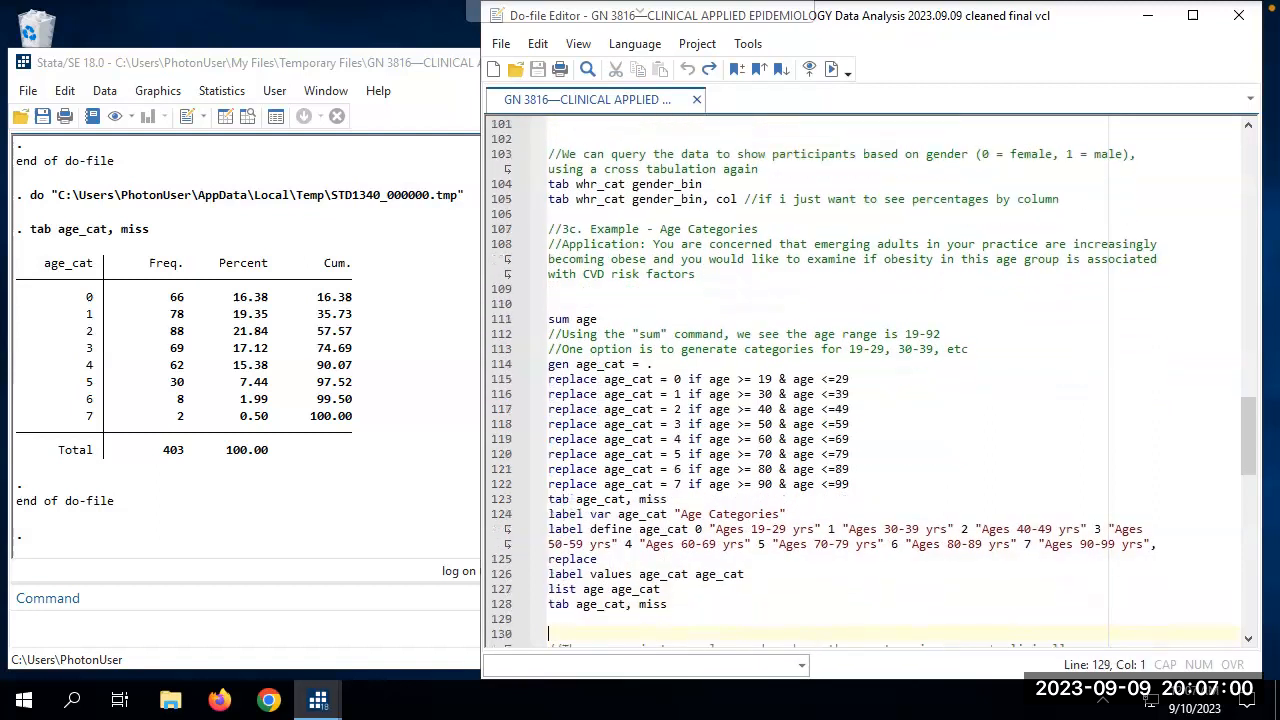
key("Down")
key("Down")
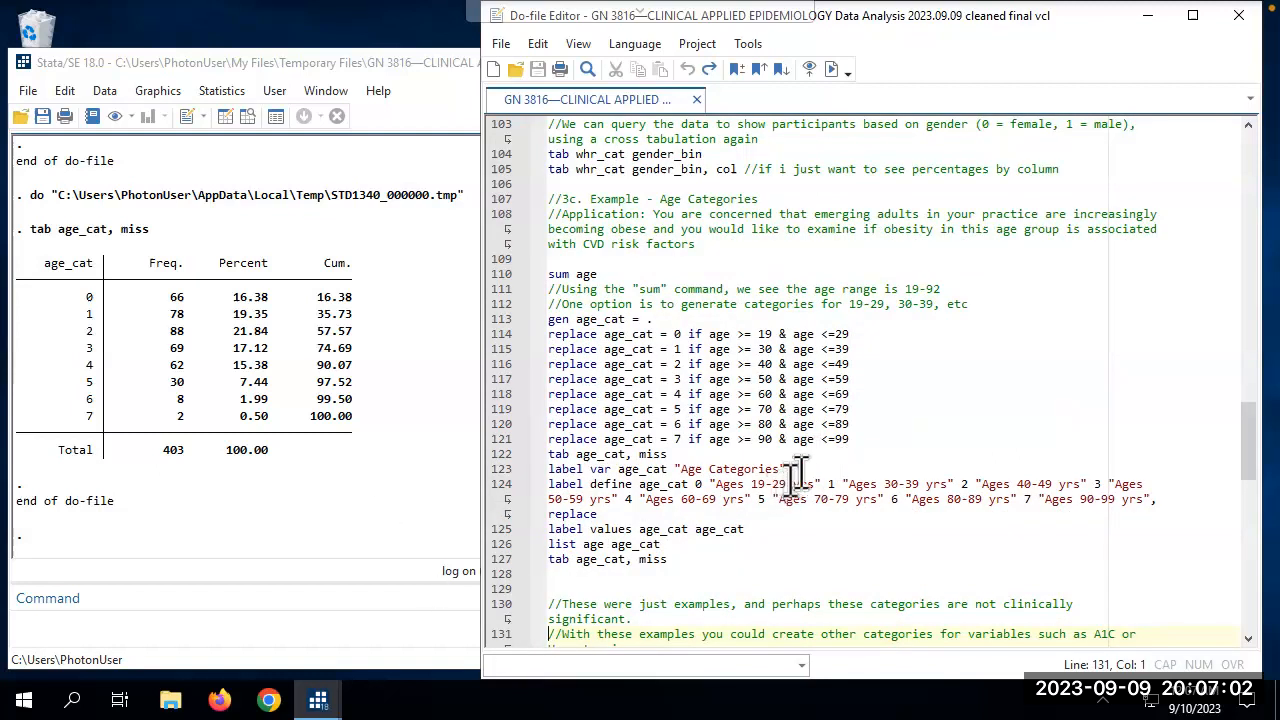
left_click_drag(787, 469, 548, 470)
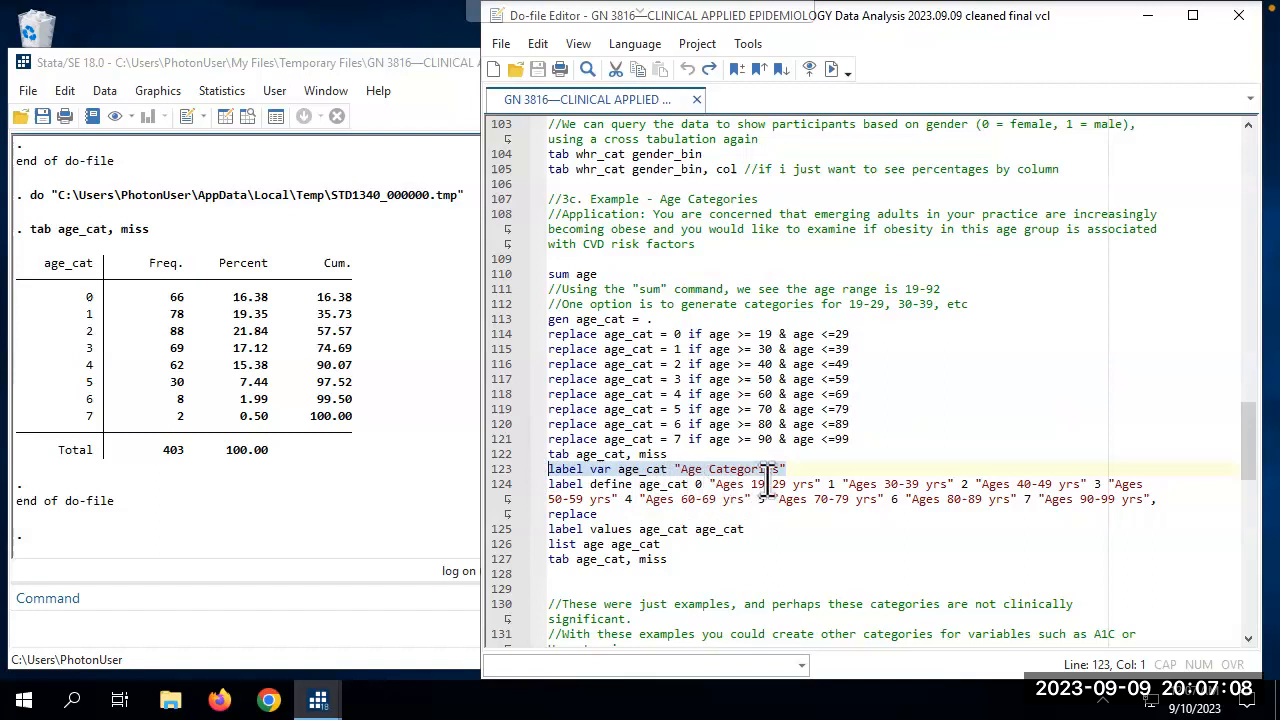
key("ctrl+d")
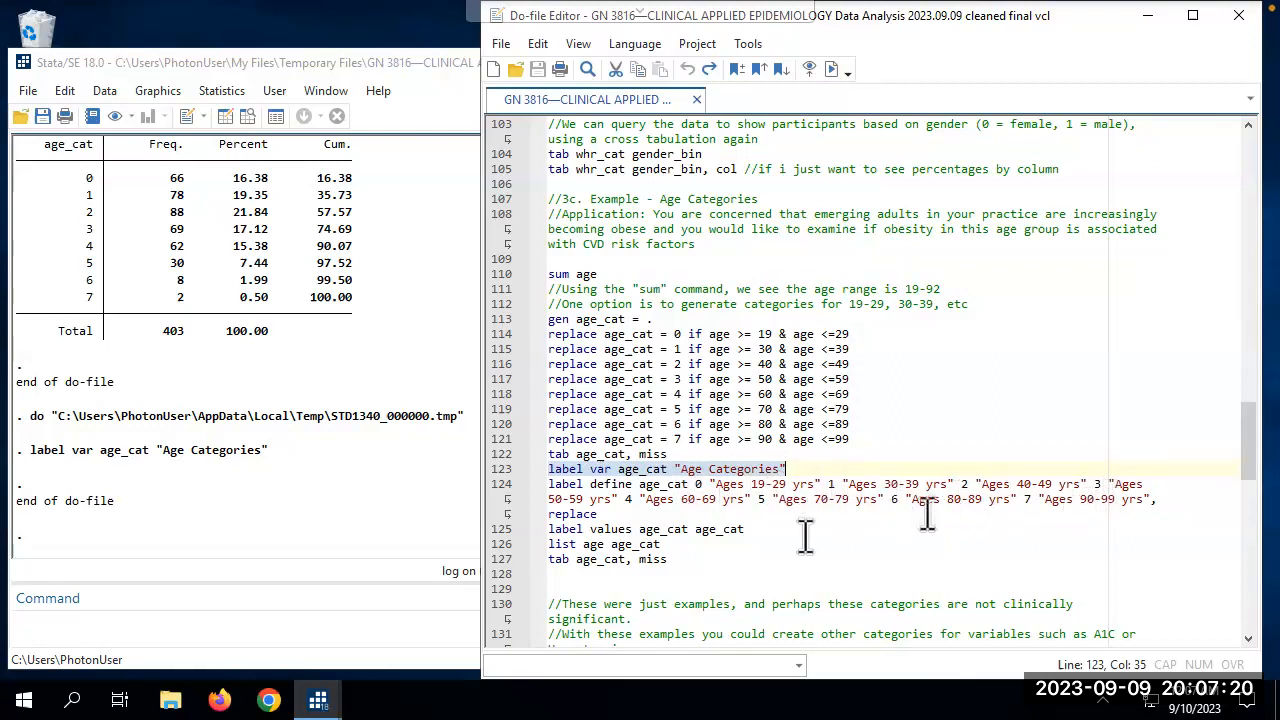
Run line 124 to define the age_cat value labels from "Ages 19-29 yrs" to "Ages 90-99 yrs", and line 125 to attach them to age_cat.
left_click(614, 514)
left_click(531, 494)
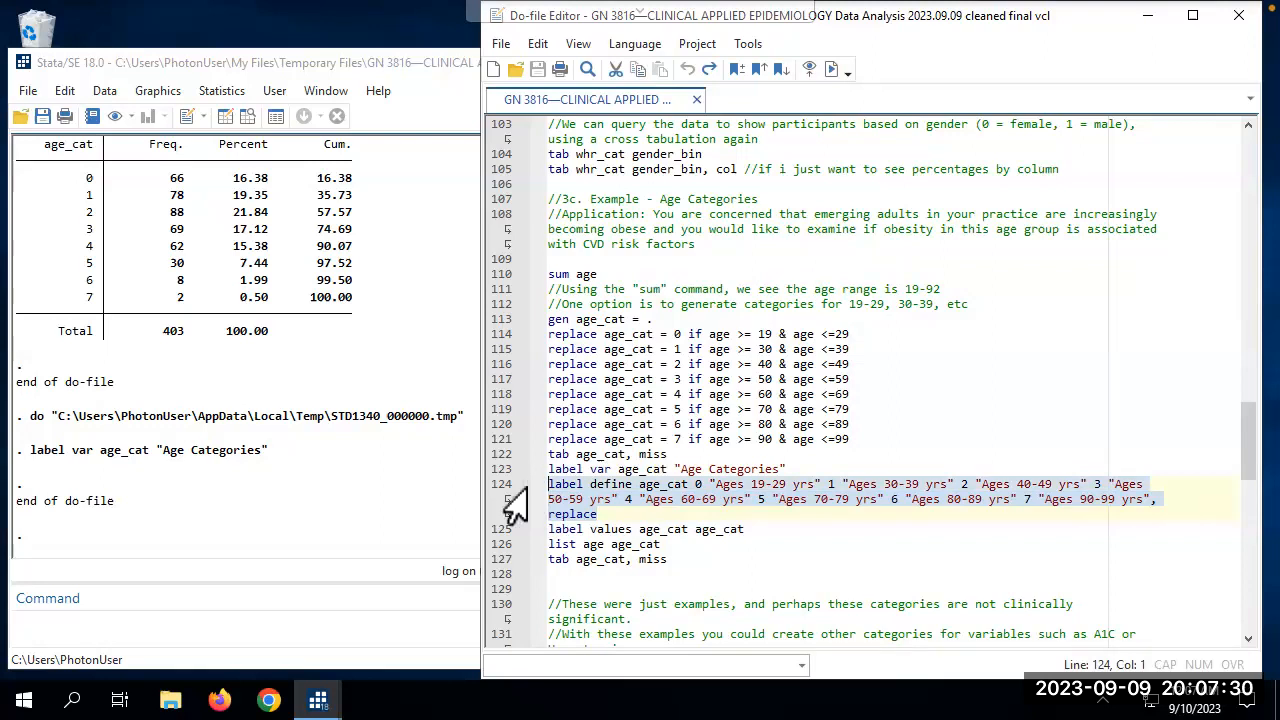
key("ctrl+d")
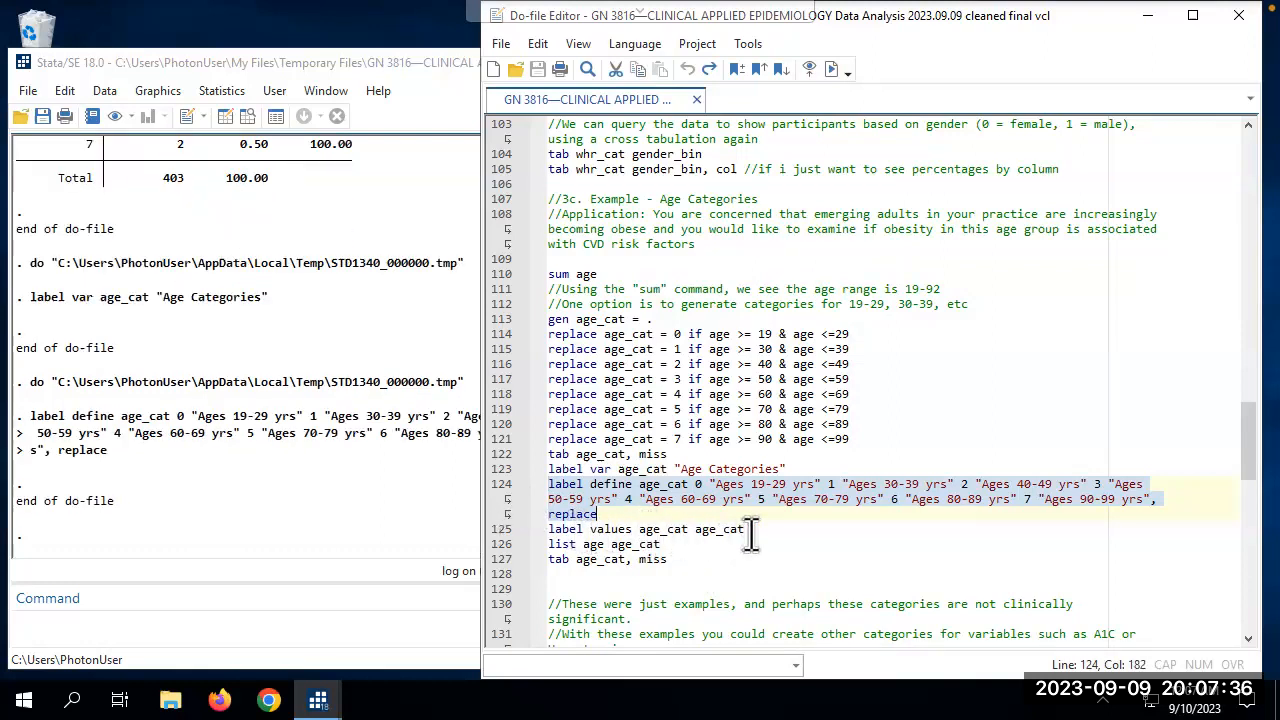
left_click(688, 529)
left_click(545, 529)
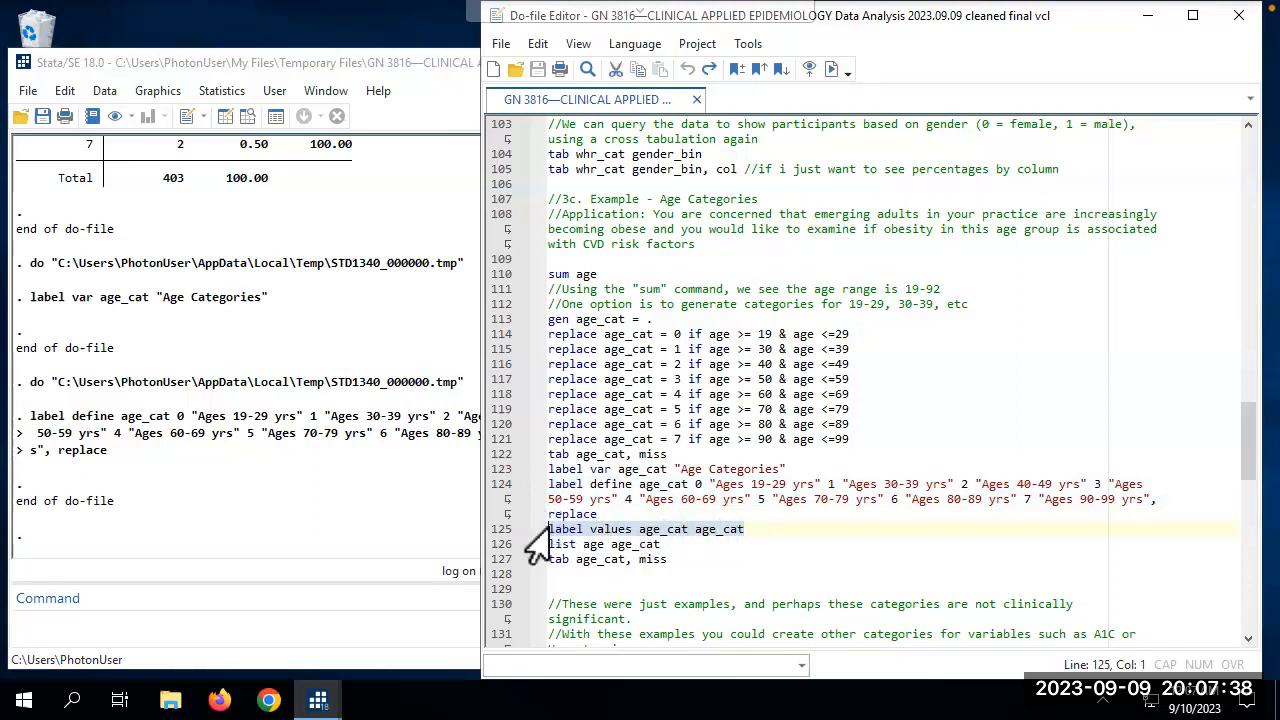
key("ctrl+d")
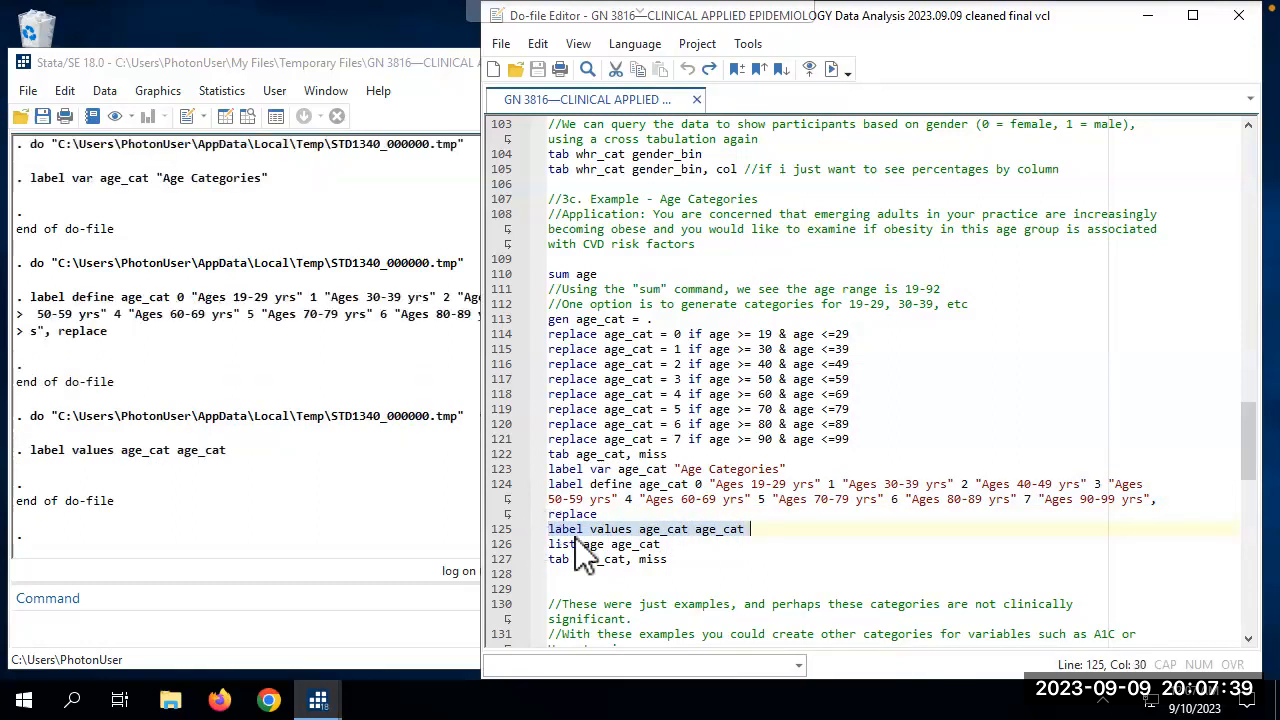
Run line 126 to list age alongside age_cat for all participants.
left_click(660, 544)
left_click(545, 544)
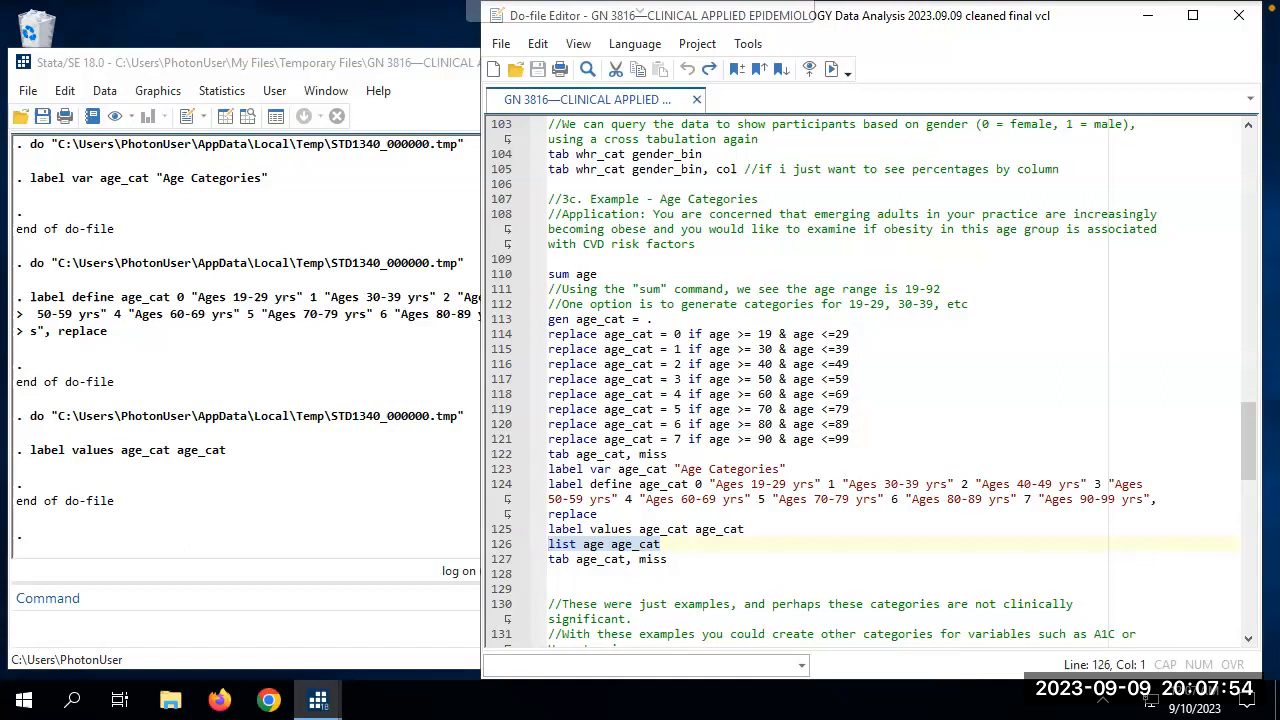
key("ctrl+d")
Examine the age and age_cat listing in the results back to its first rows, comparing each age with its labelled category.
scroll(241, 301, "up", 20)
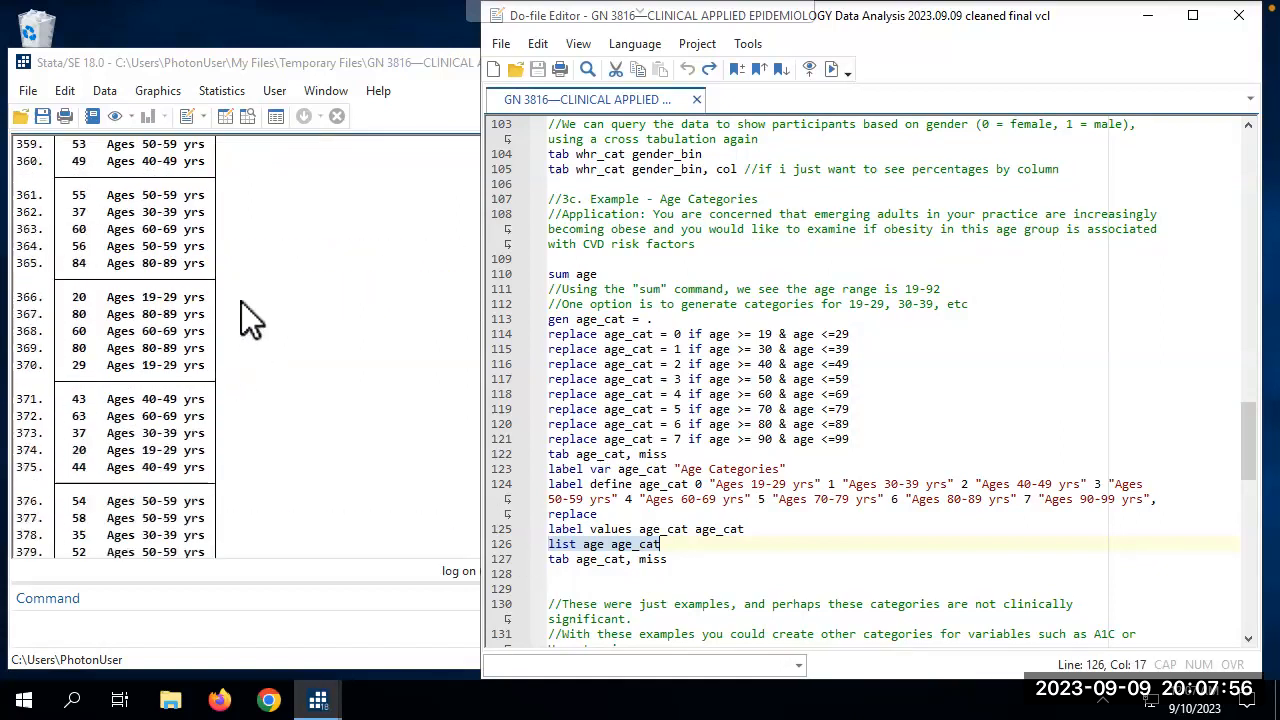
scroll(241, 301, "up", 20)
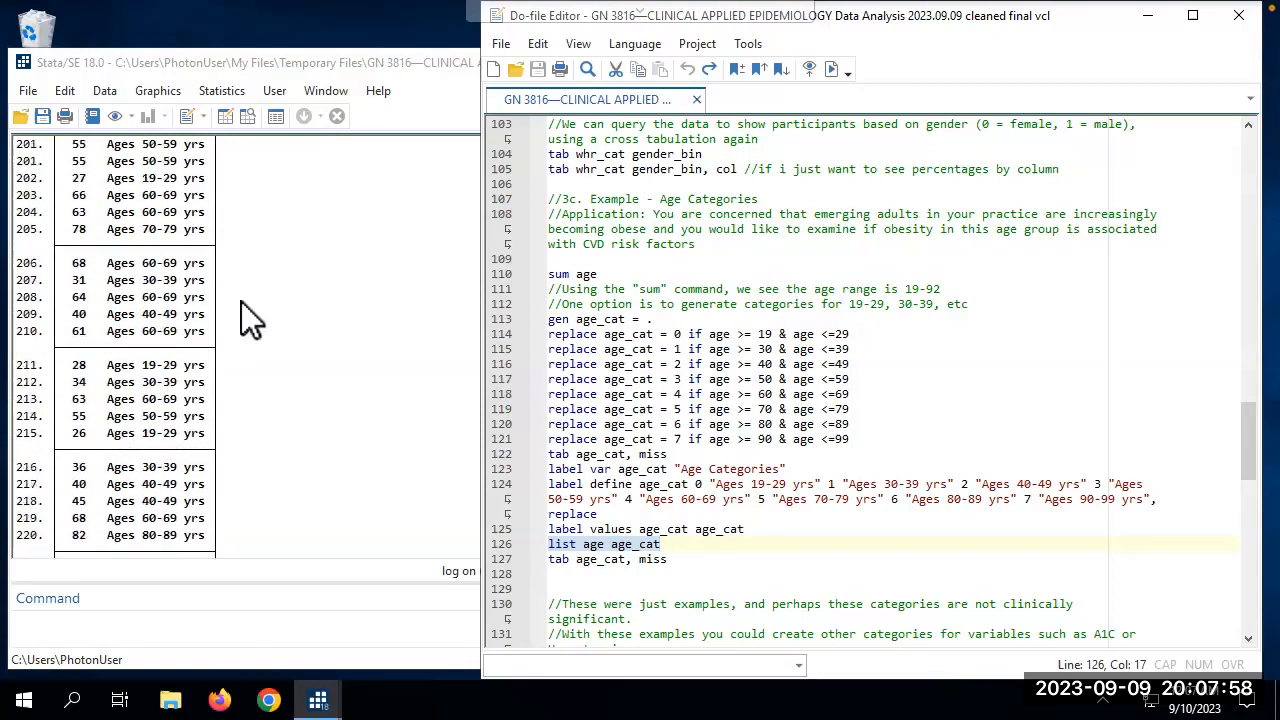
scroll(241, 301, "up", 20)
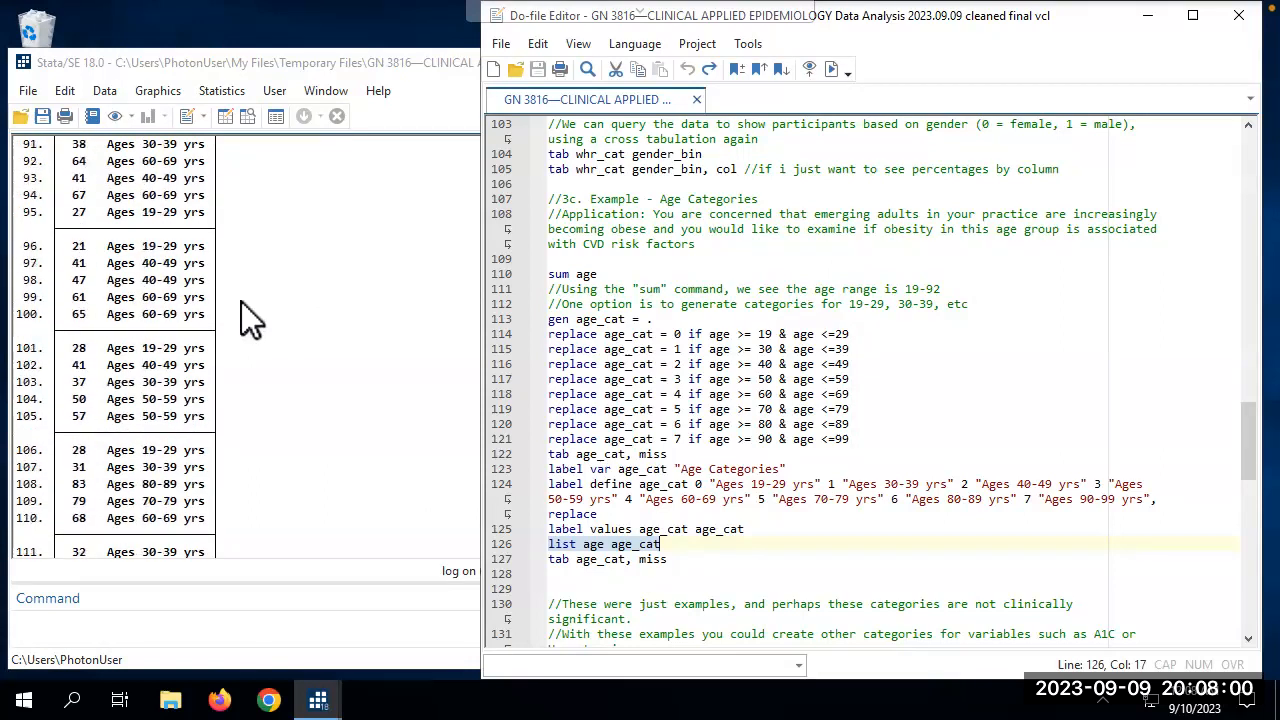
scroll(241, 301, "up", 10)
scroll(241, 301, "down", 20)
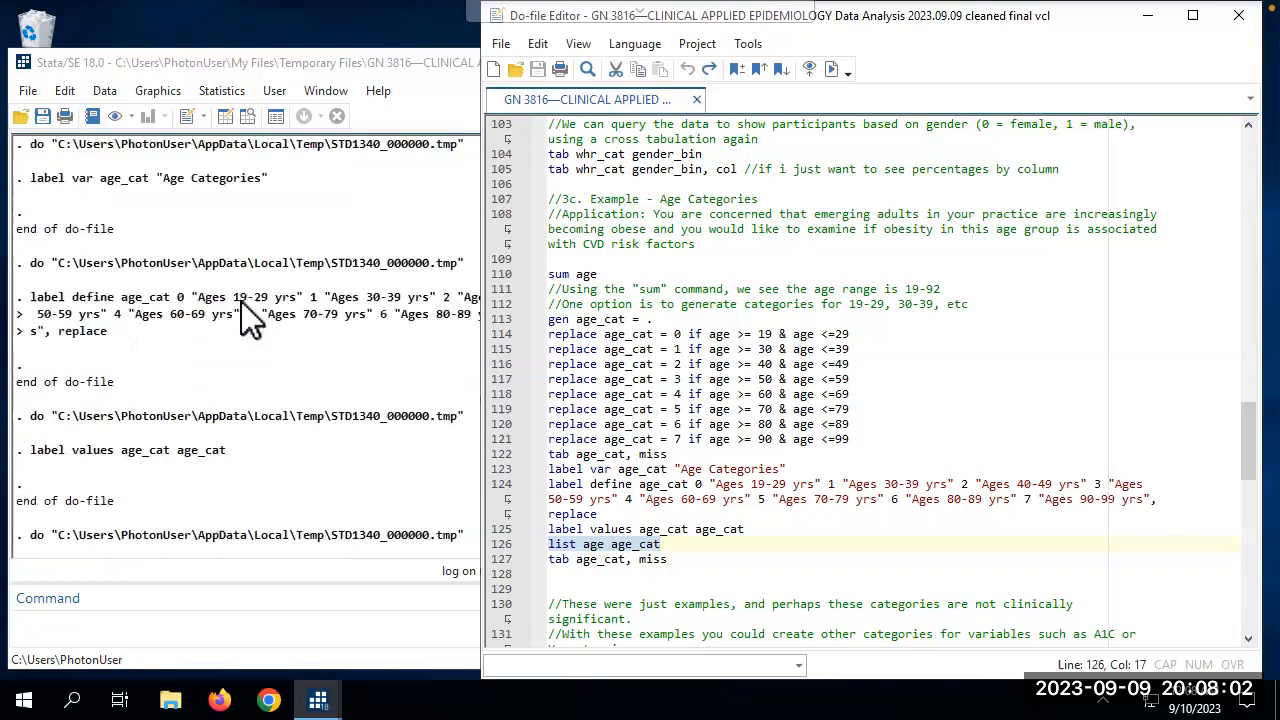
scroll(241, 301, "up", 12)
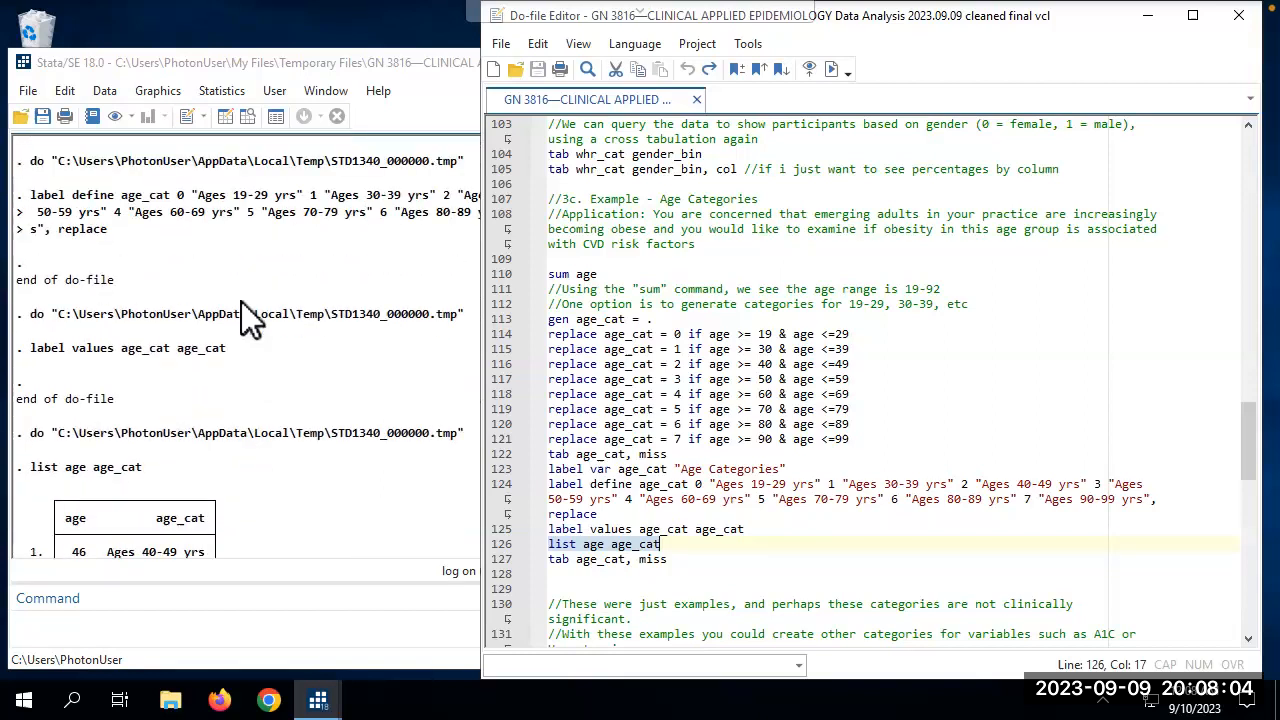
key("Right")
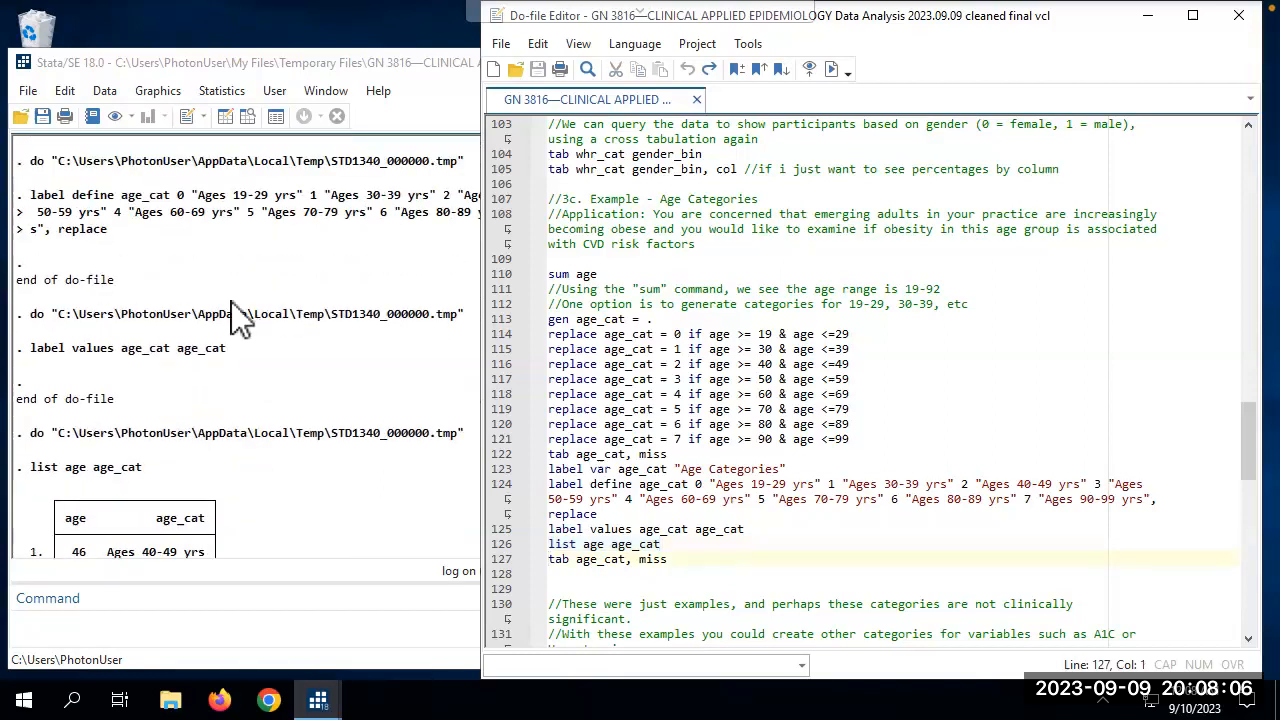
left_click(145, 340)
scroll(145, 340, "down", 4)
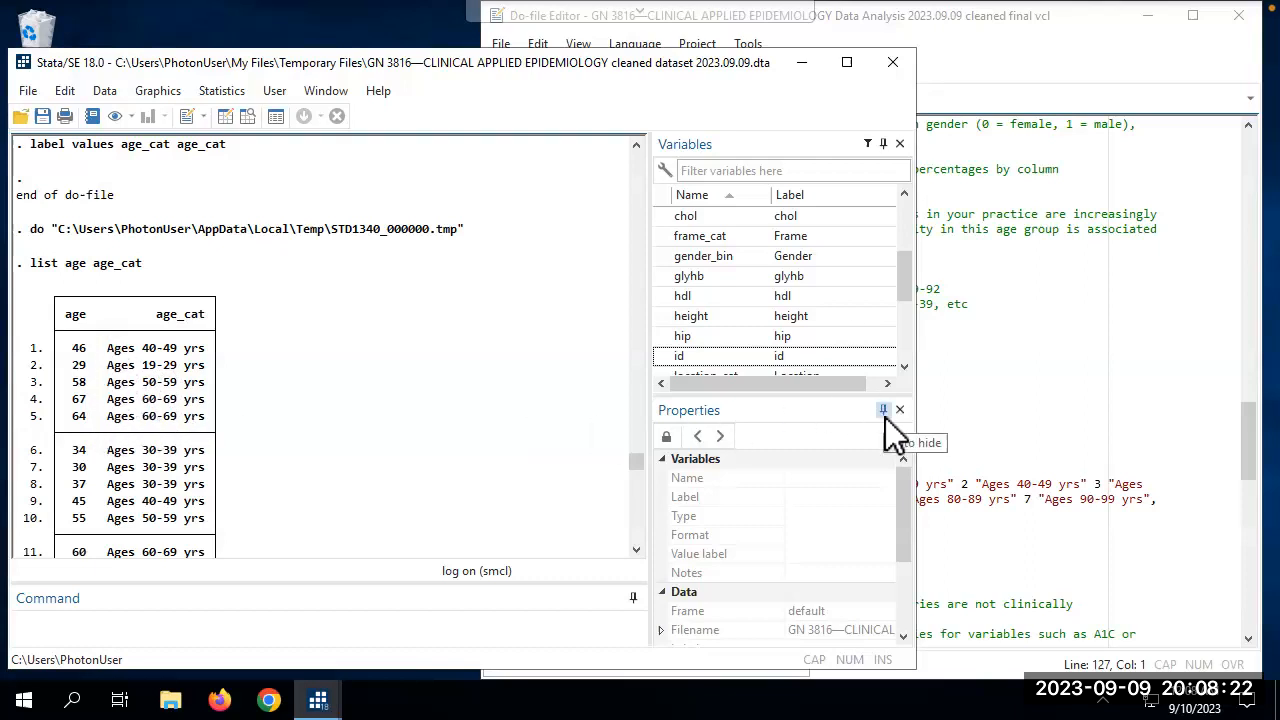
Run line 127 of the do-file to tabulate the labelled age_cat with the miss option.
left_click(968, 541)
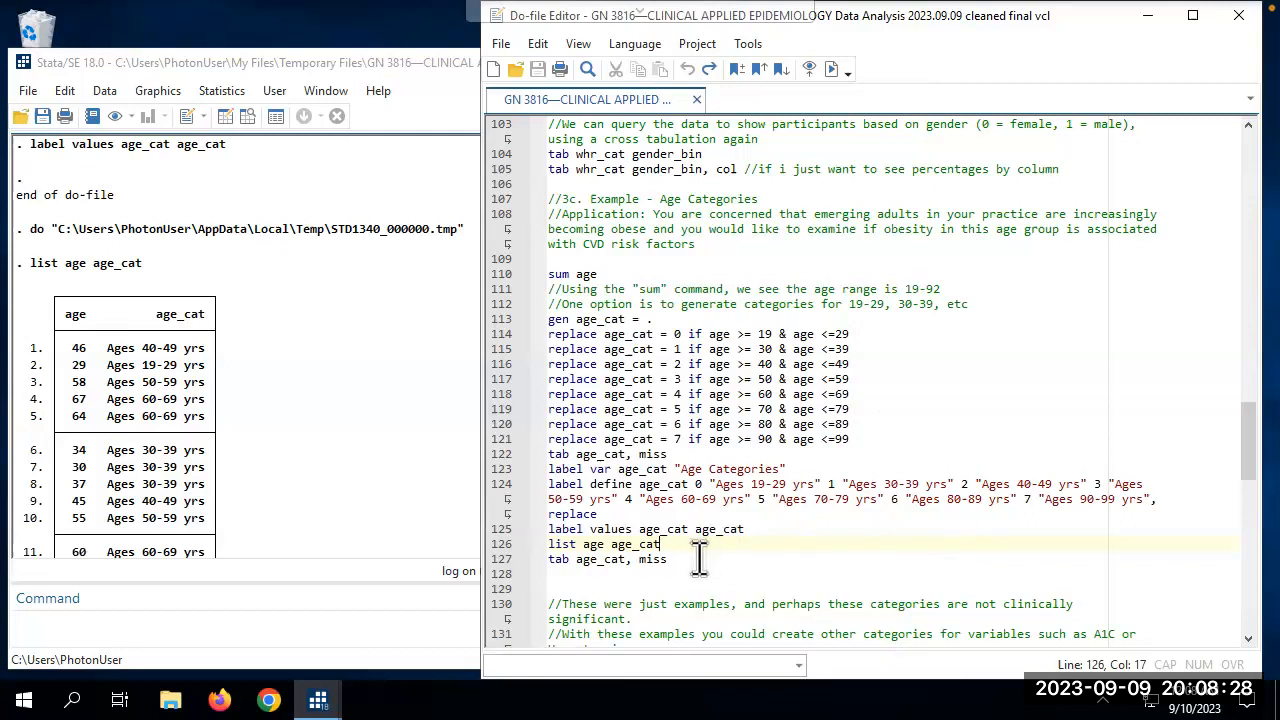
left_click_drag(698, 558, 545, 558)
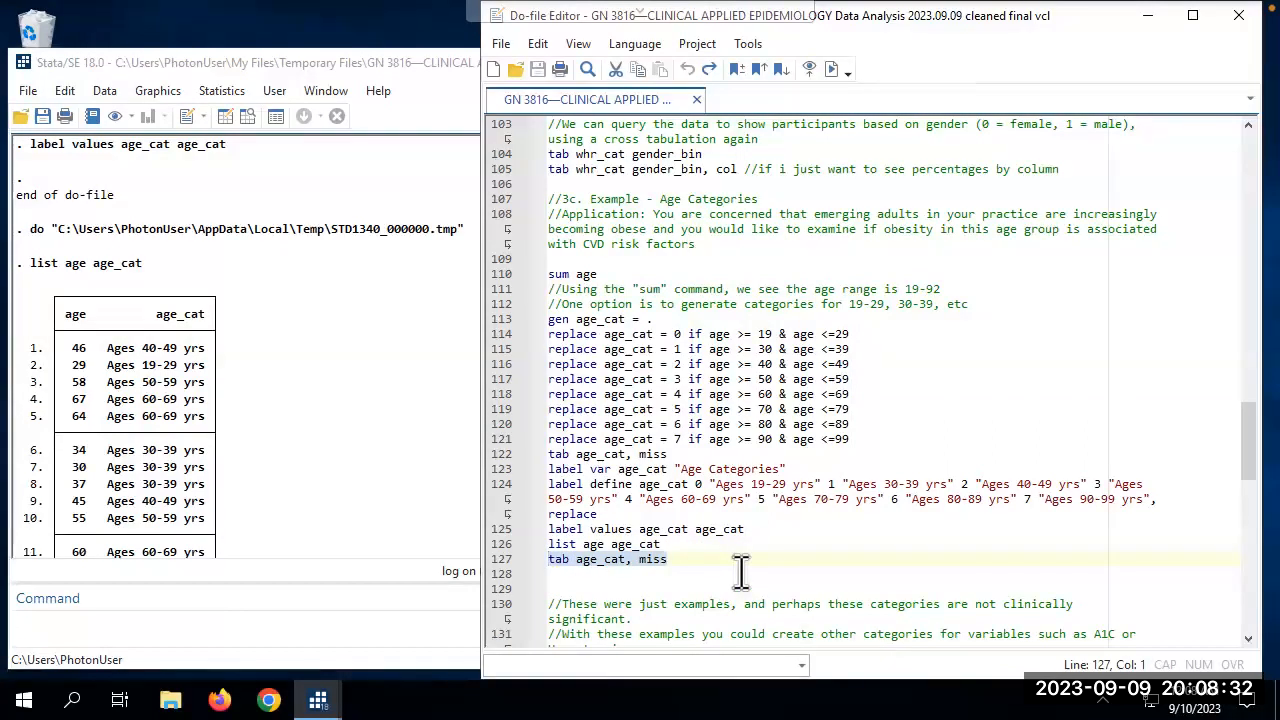
key("ctrl+d")
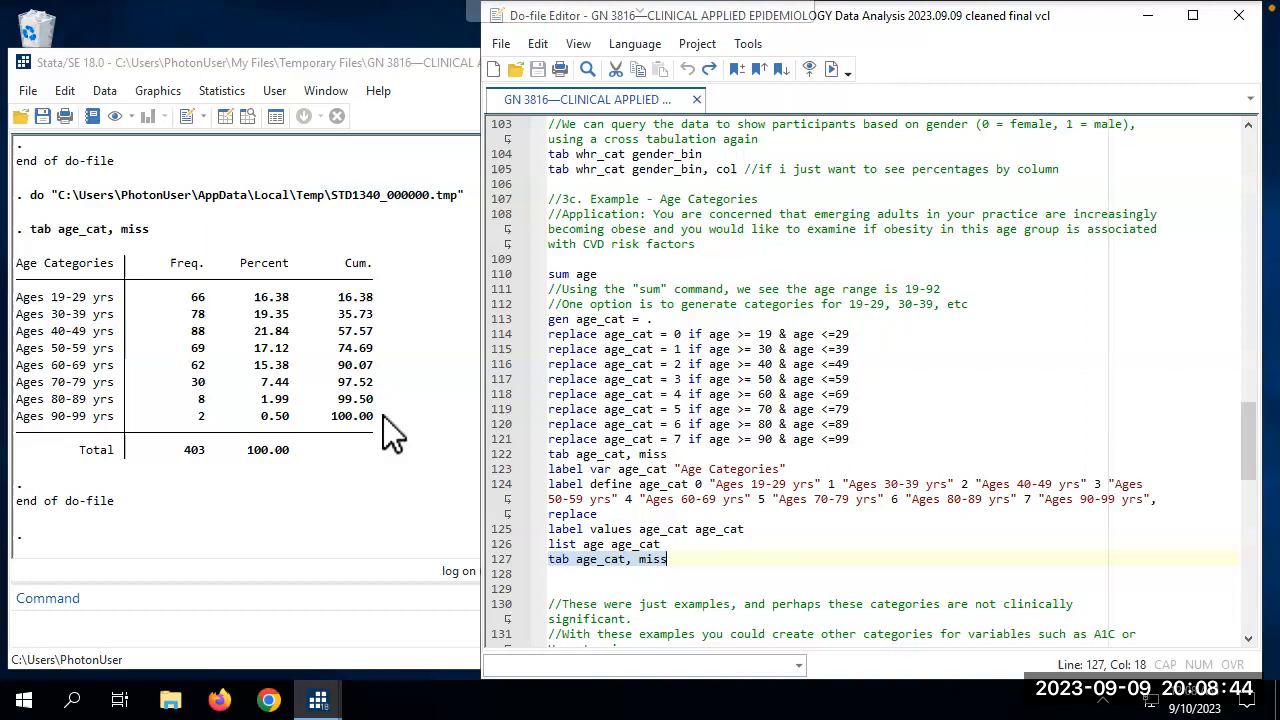
Read the do-file comments from line 130 through the Step 4 Analysis section on chi-squared tests, up to line 153.
left_click(550, 574)
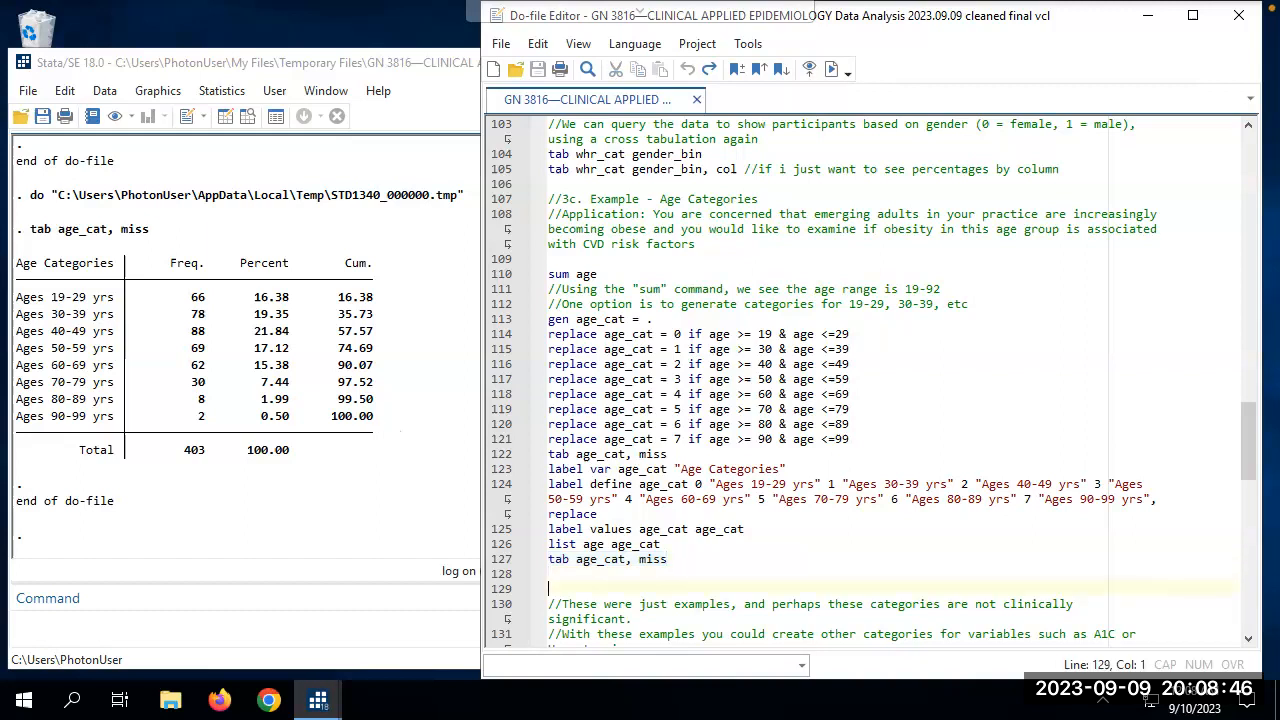
left_click(614, 579)
key("Down")
key("Down")
key("Down")
key("Down")
key("Down")
key("Down")
key("Down")
key("Down")
key("Down")
key("Down")
key("Down")
key("Down")
key("Down")
key("Down")
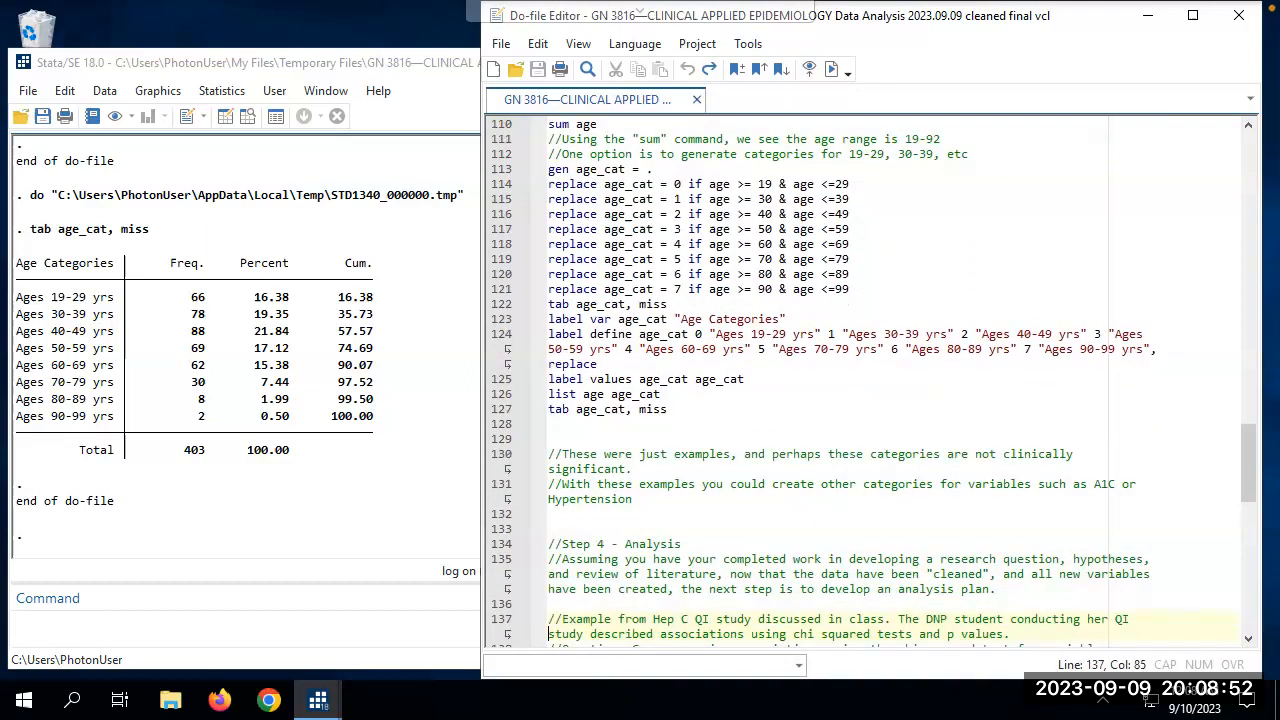
key("Down")
key("Down")
key("Down")
key("Down")
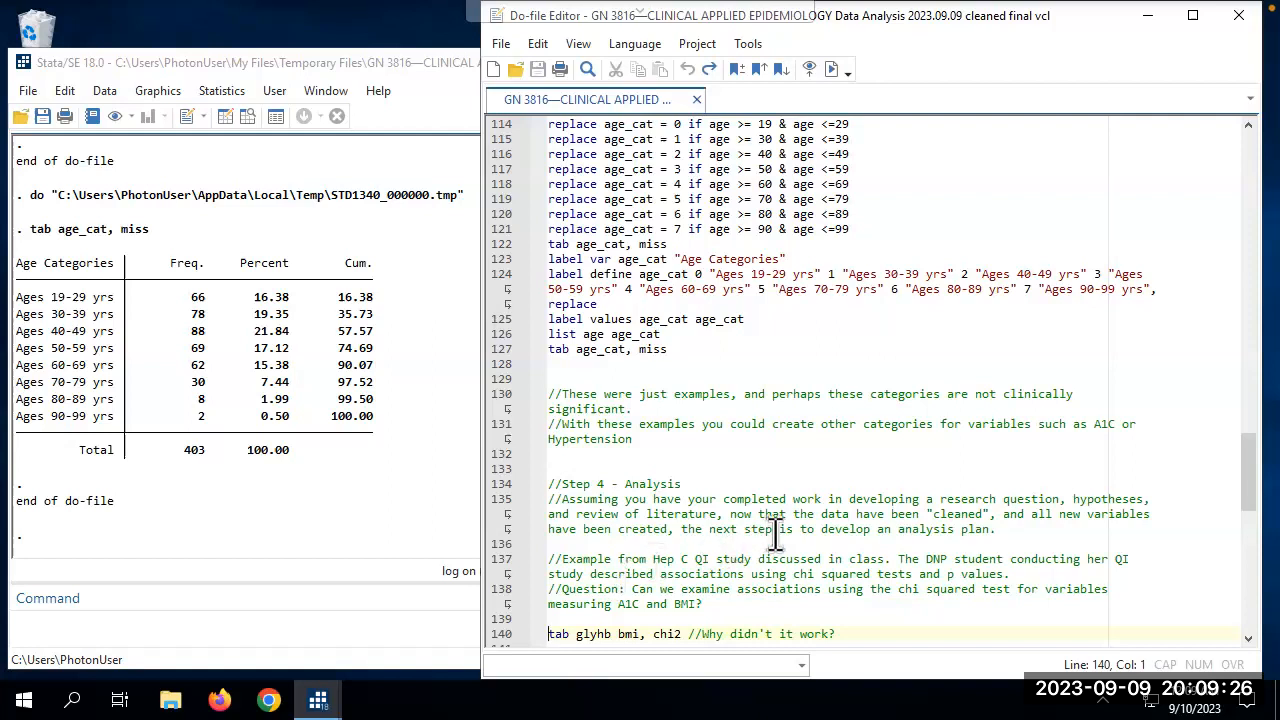
key("Down")
key("Down")
key("Down")
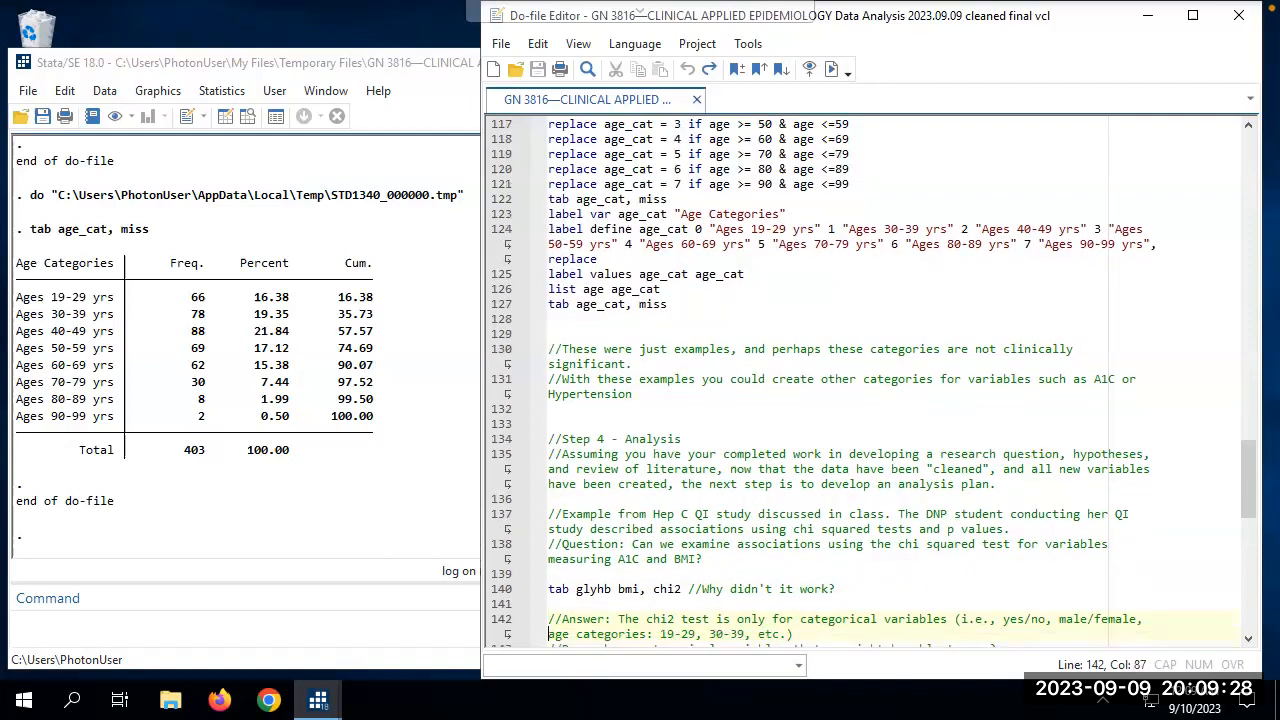
key("Down")
key("Down")
key("Down")
key("Down")
key("Down")
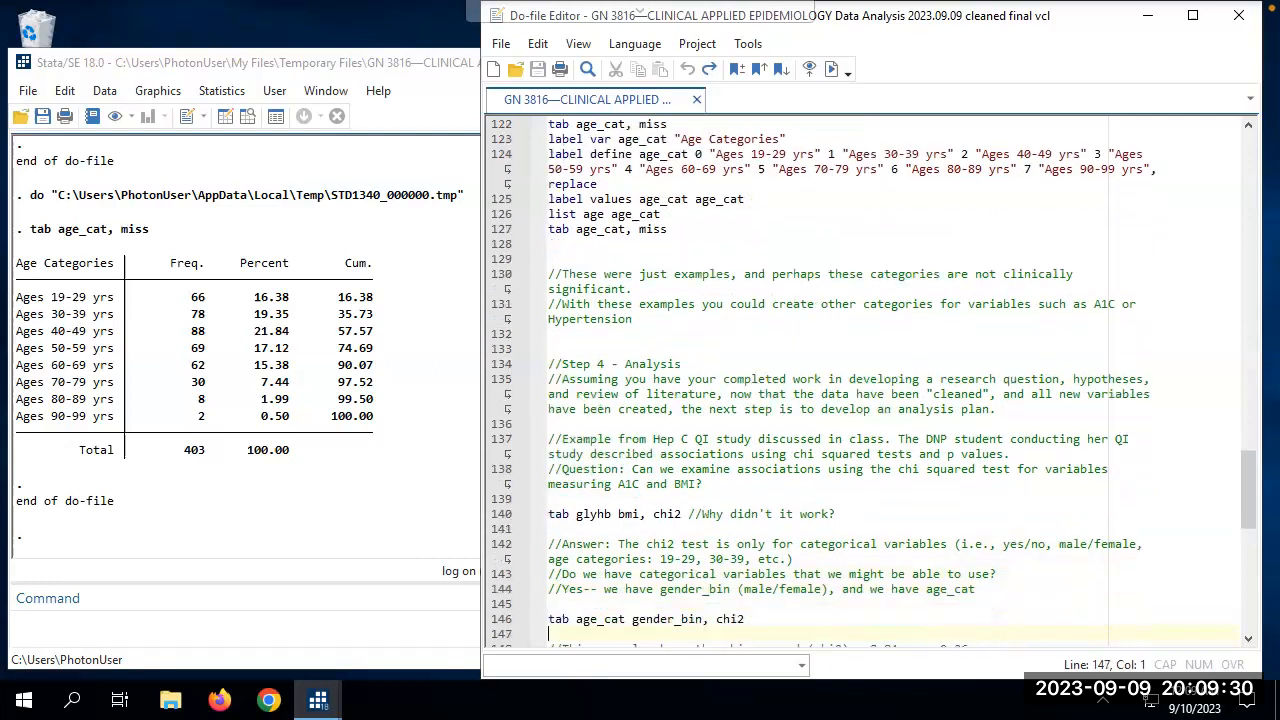
key("Down")
key("Down")
key("Down")
key("Down")
key("Down")
key("Down")
key("Down")
key("Down")
key("Down")
key("Down")
key("Down")
key("Down")
key("Down")
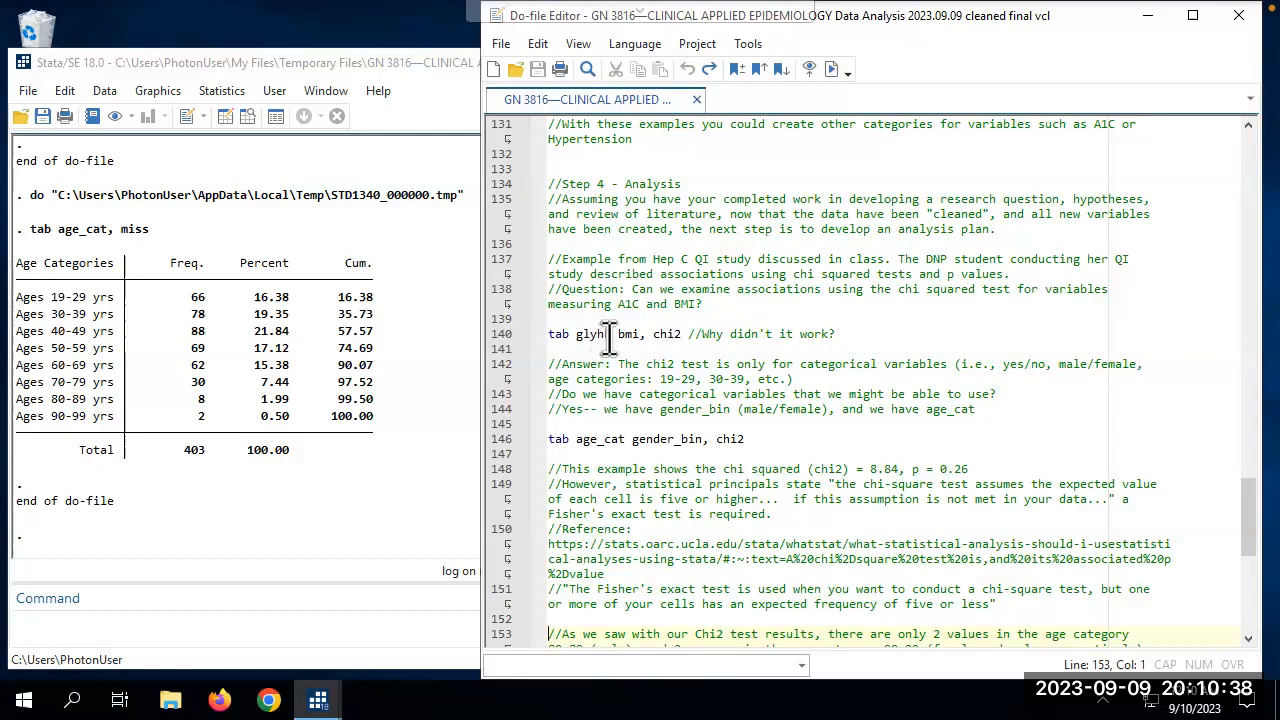
Run line 140 to request a chi-squared test of glyhb by bmi, and line 146 to request one of age_cat by gender_bin.
left_click_drag(683, 340, 535, 350)
left_click(683, 340)
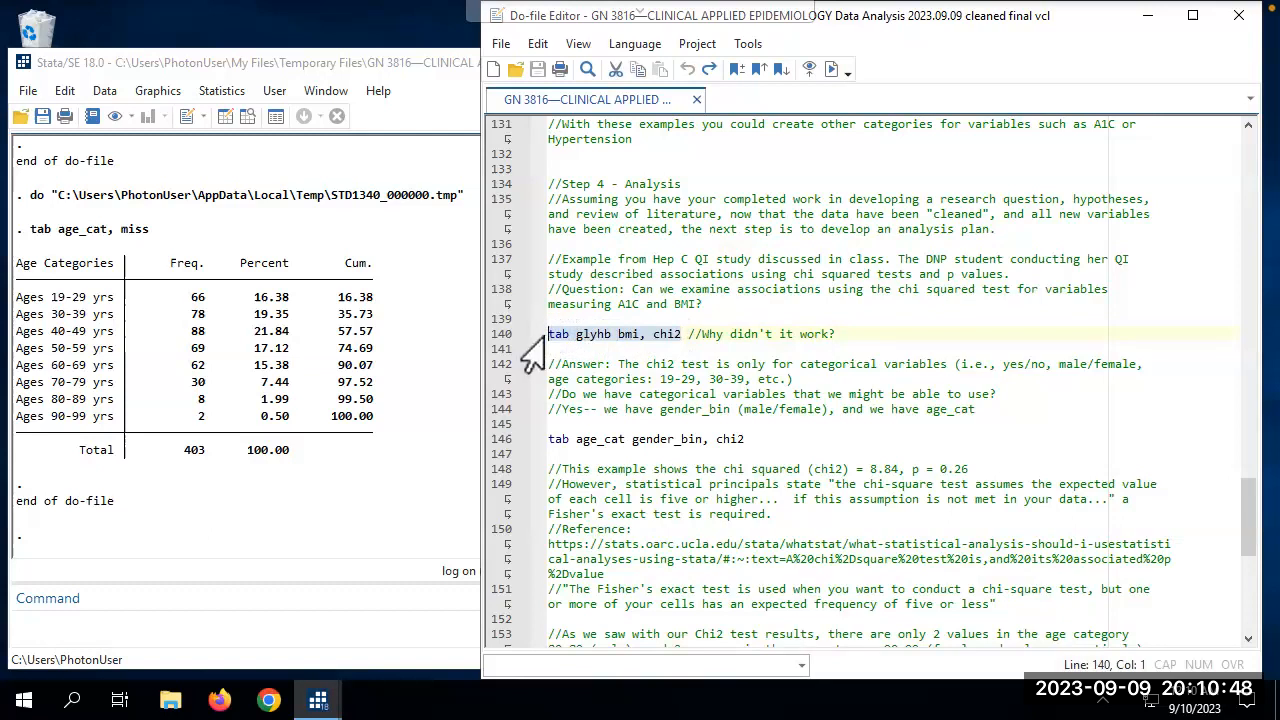
key("ctrl+d")
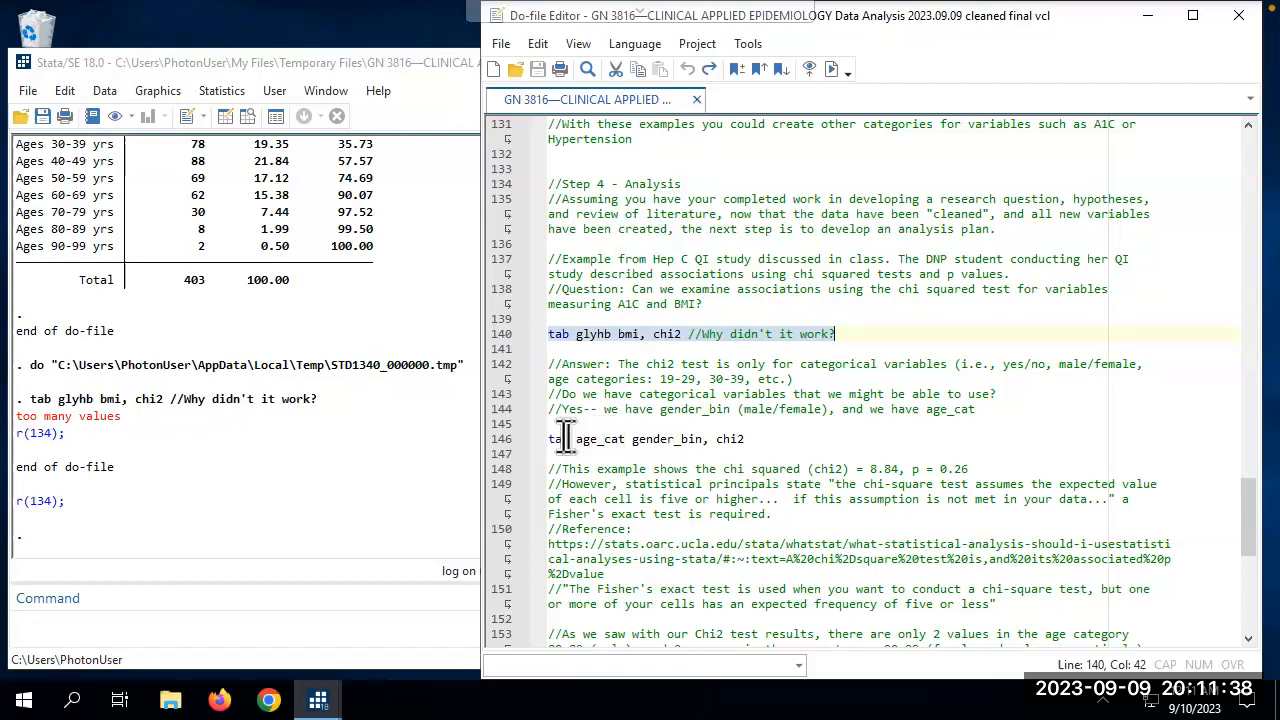
left_click_drag(745, 438, 540, 438)
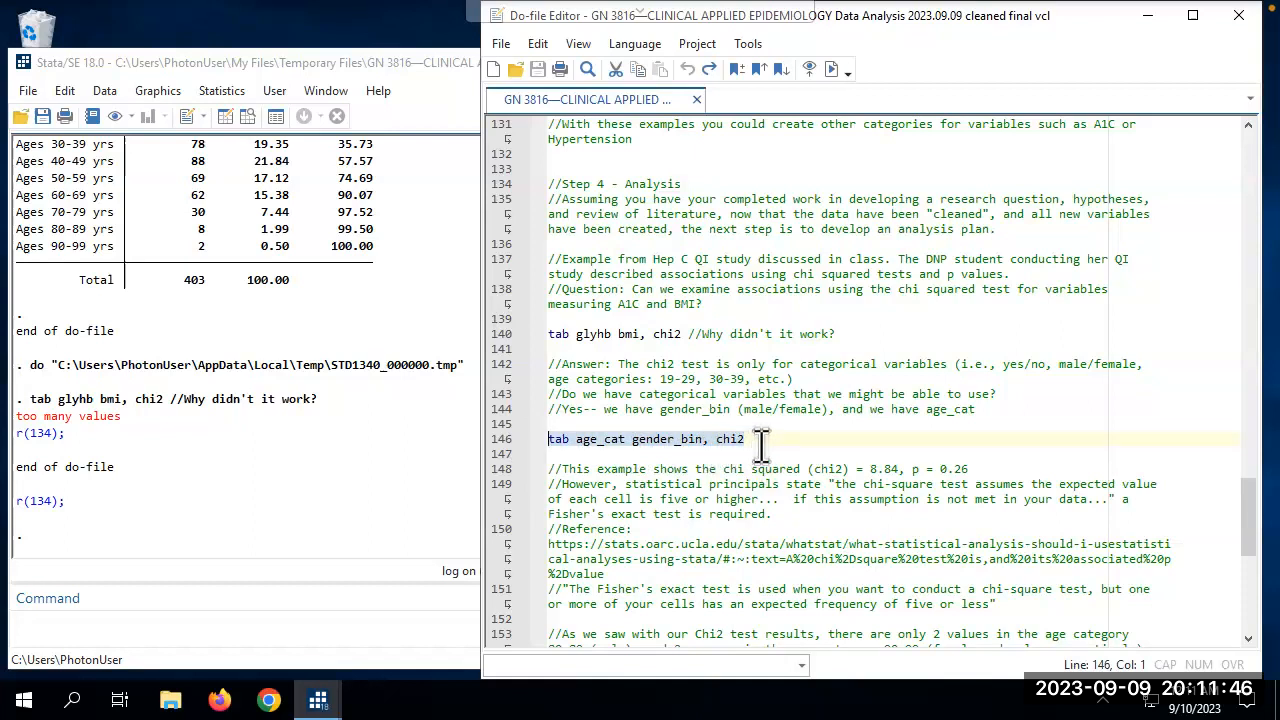
key("ctrl+d")
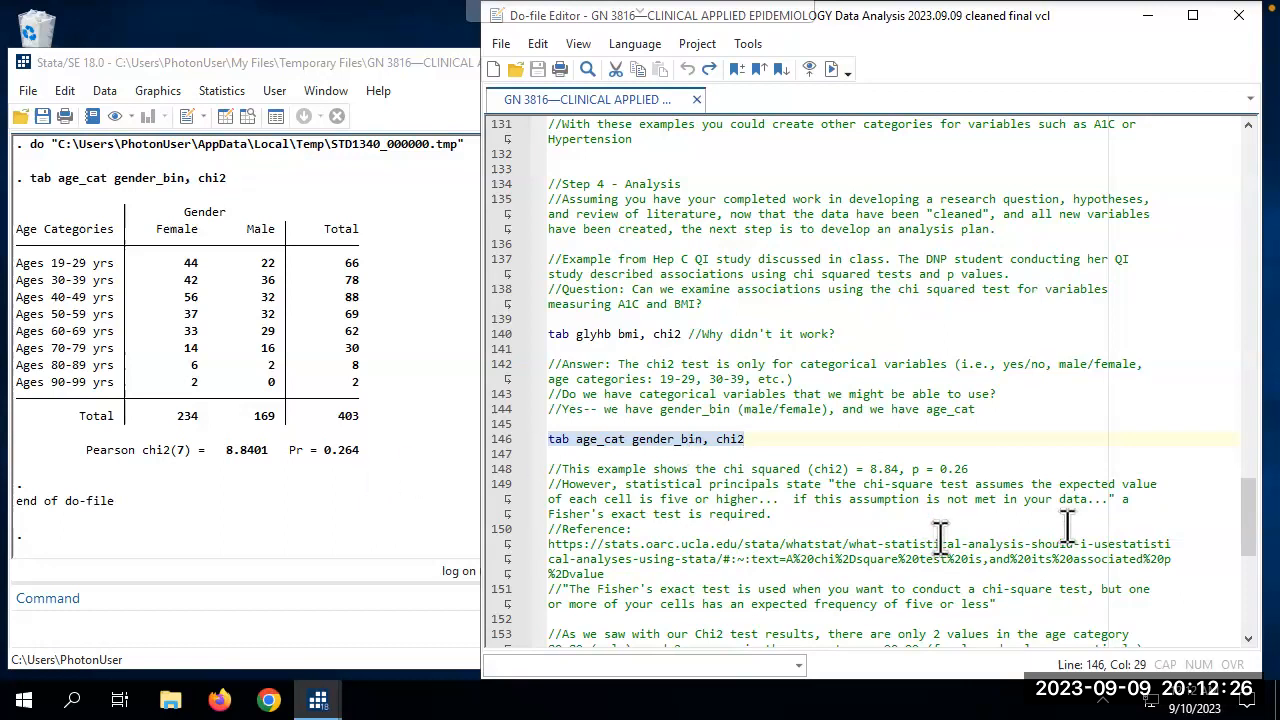
Compare the age_cat by gender_bin cell counts with the notes on the chi-square assumption and Fisher's exact test, reading on to the Summary.
left_click(1043, 467)
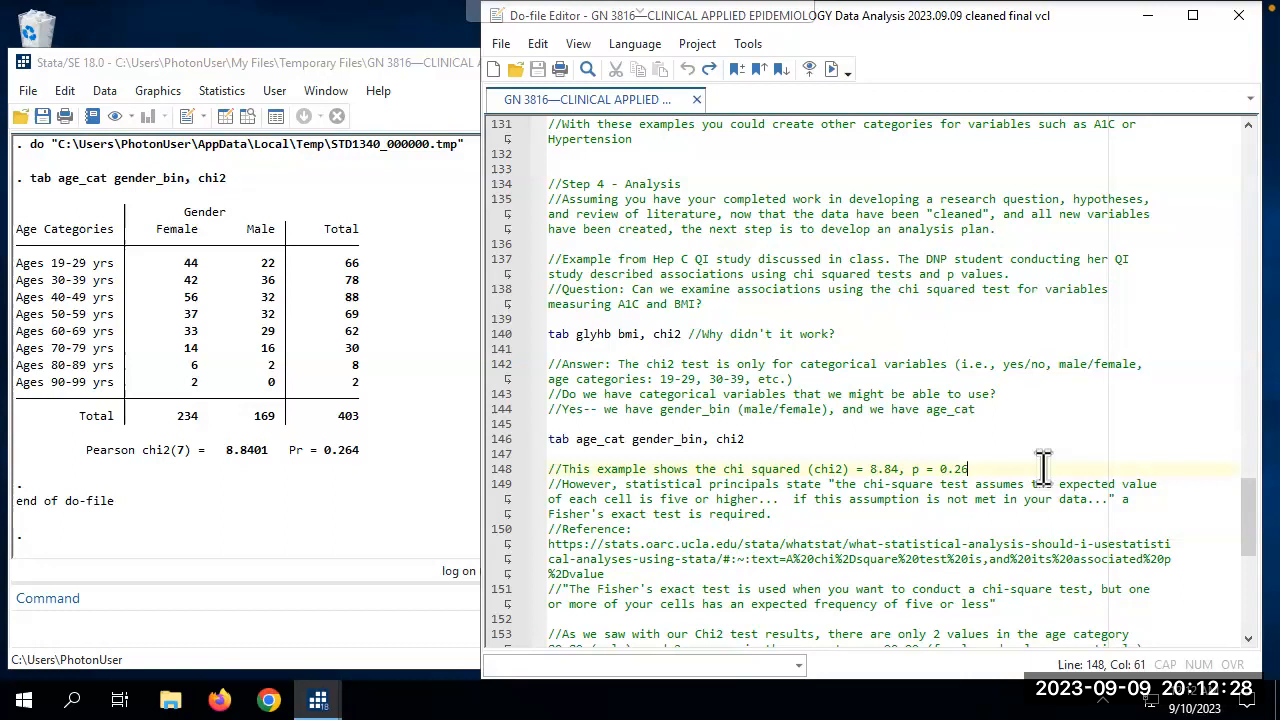
key("Down")
key("Down")
key("Down")
key("Down")
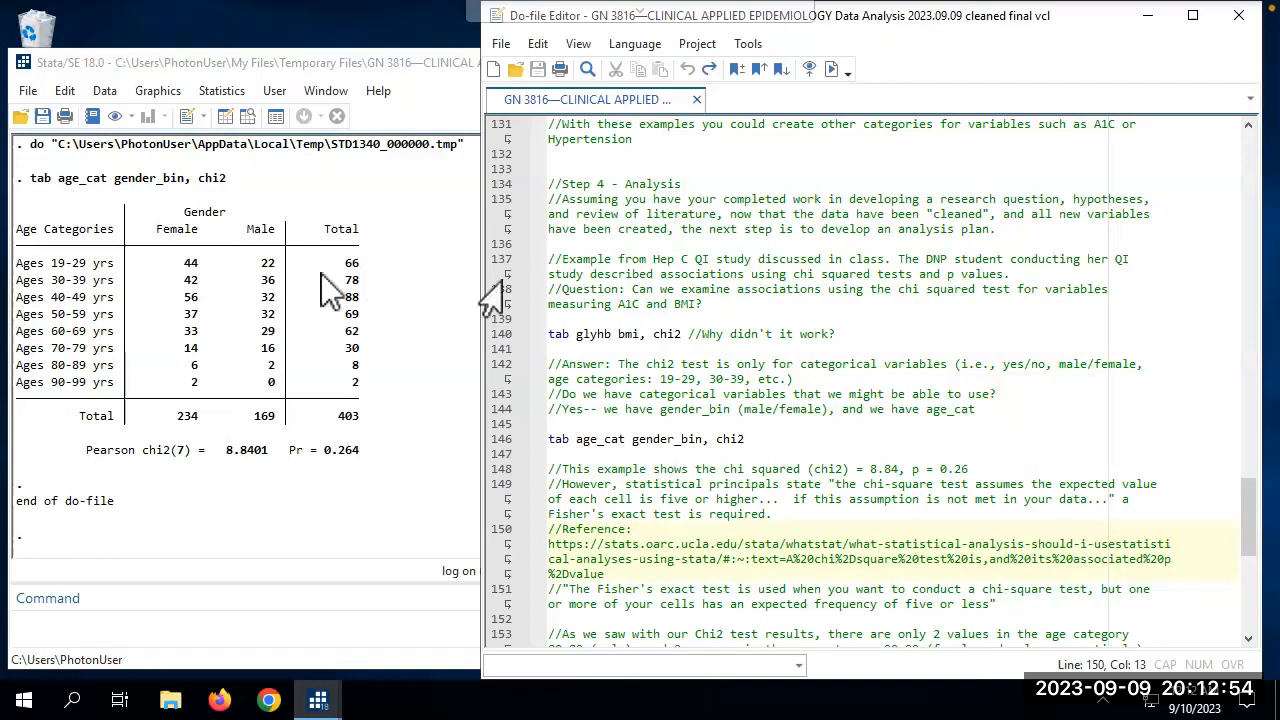
left_click(295, 295)
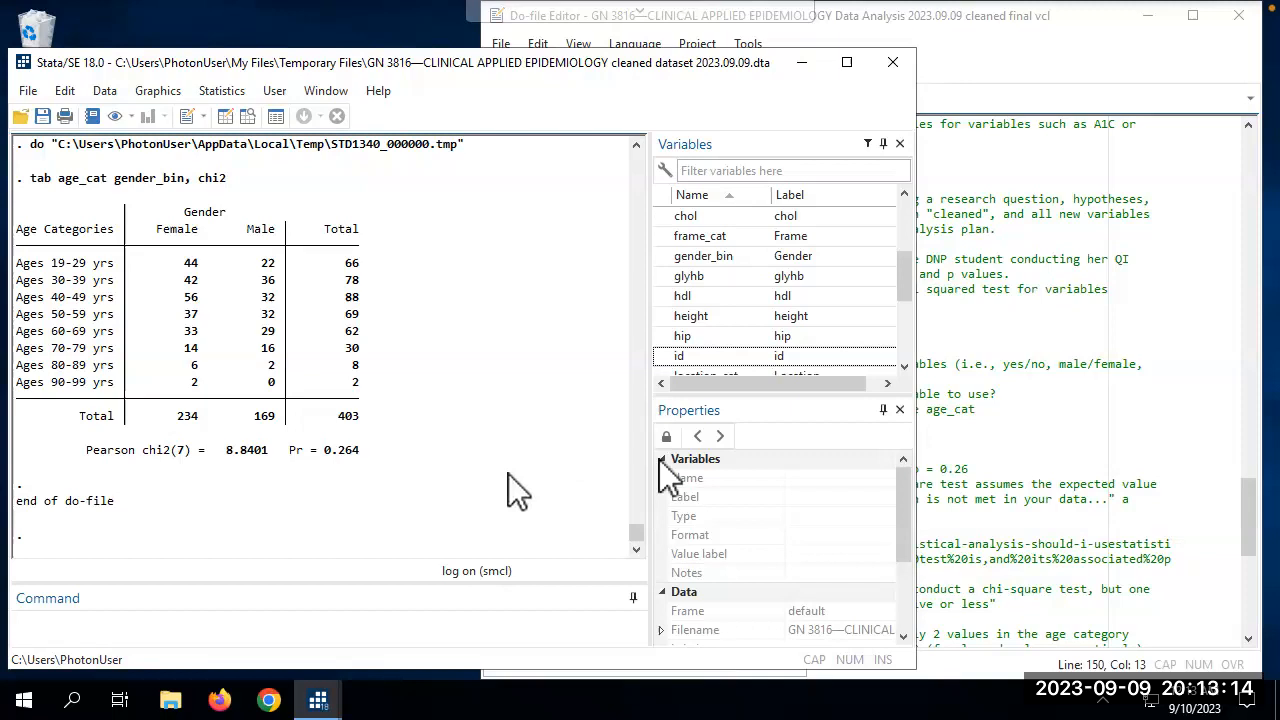
left_click(1015, 515)
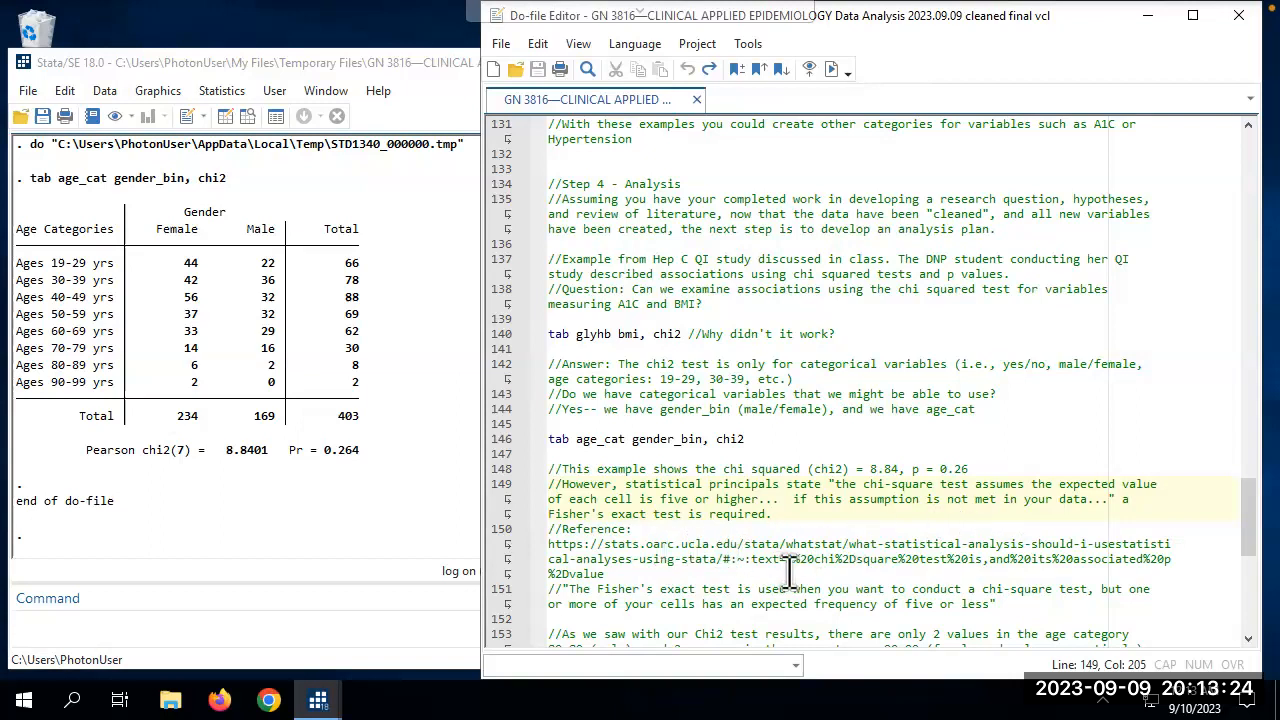
left_click(845, 603)
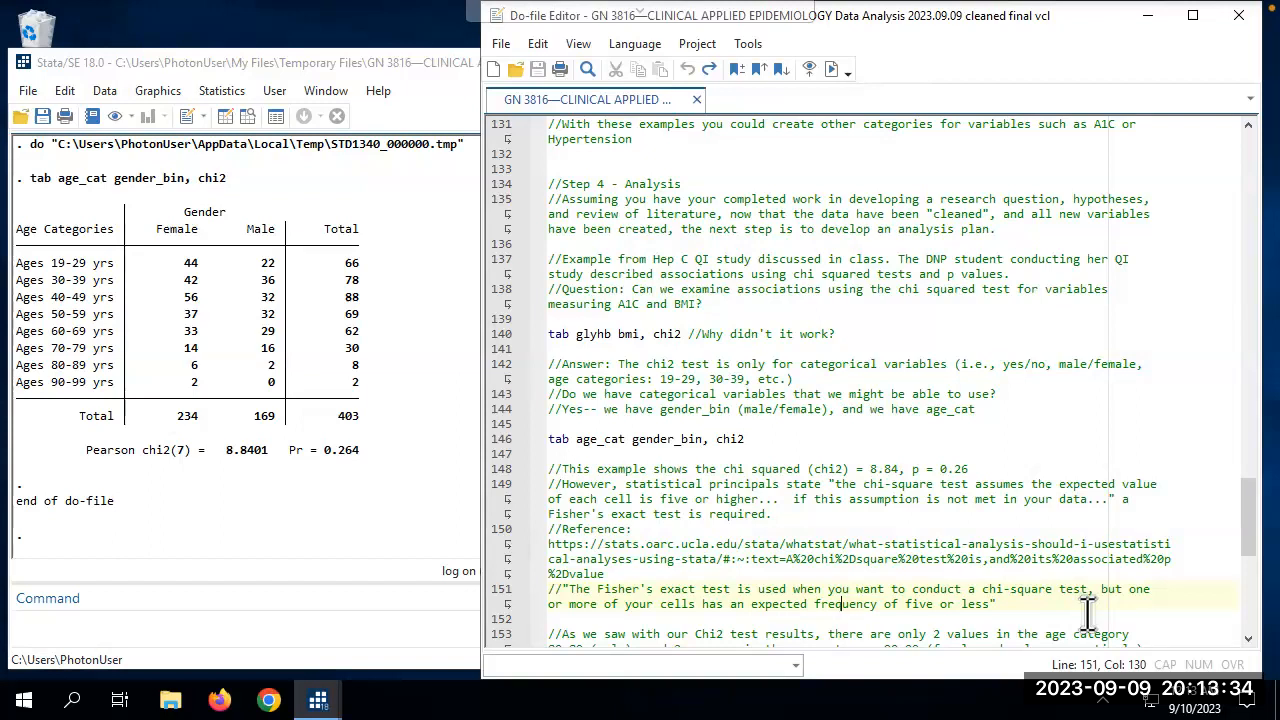
key("Down")
key("Down")
key("Down")
key("Down")
key("Down")
key("Down")
key("Down")
key("Down")
key("Down")
key("Down")
key("Down")
key("Down")
key("Down")
key("Down")
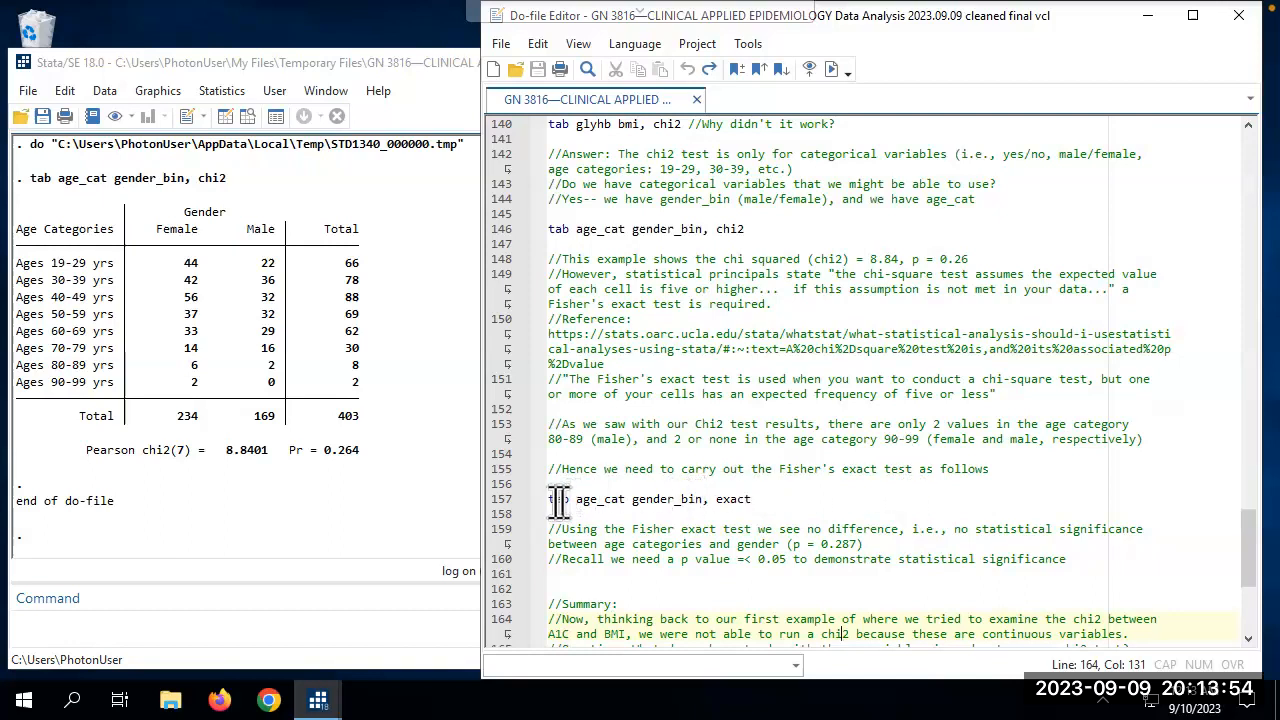
Run line 157 to cross-tabulate age_cat by gender_bin with Fisher's exact test.
left_click(752, 499)
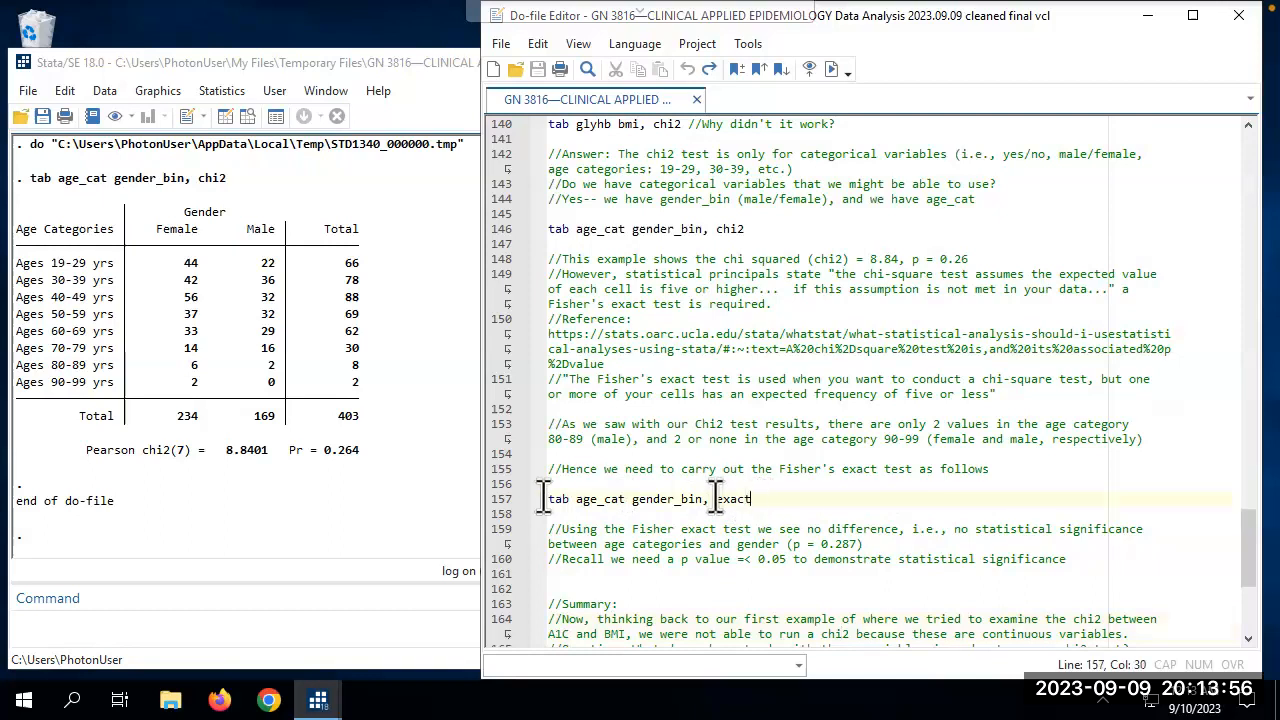
left_click(548, 499, "shift")
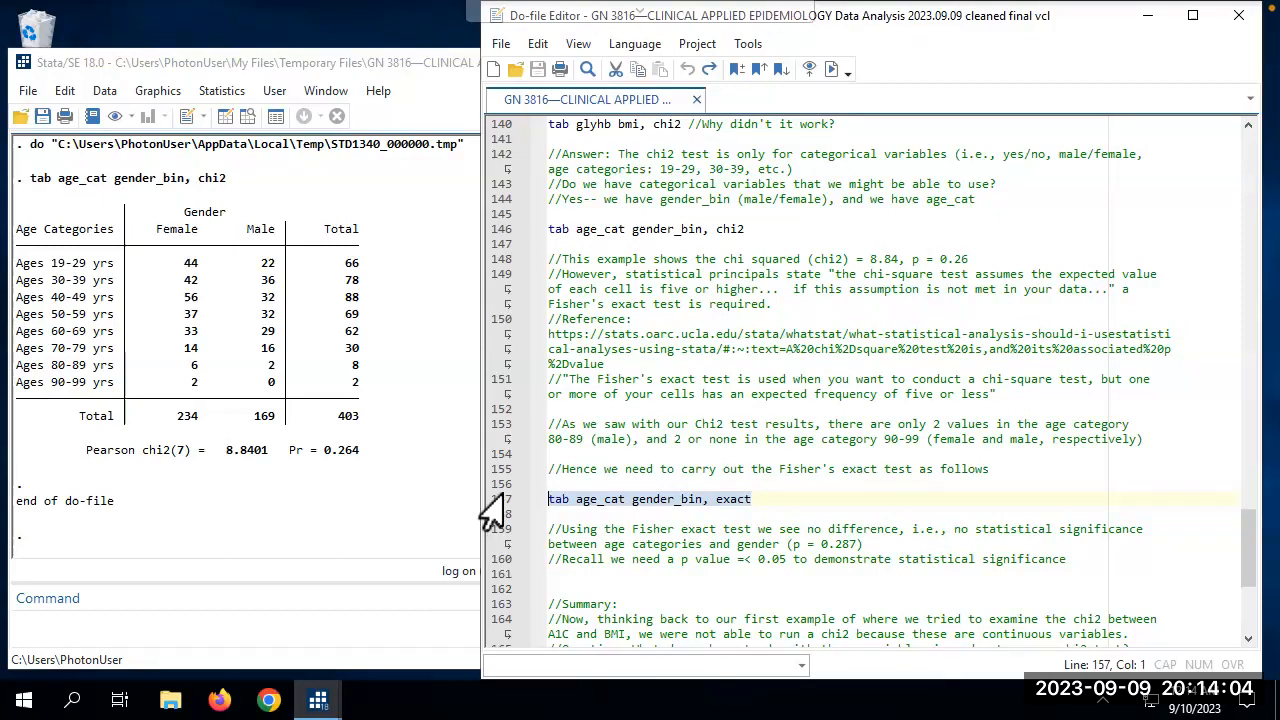
key("ctrl+d")
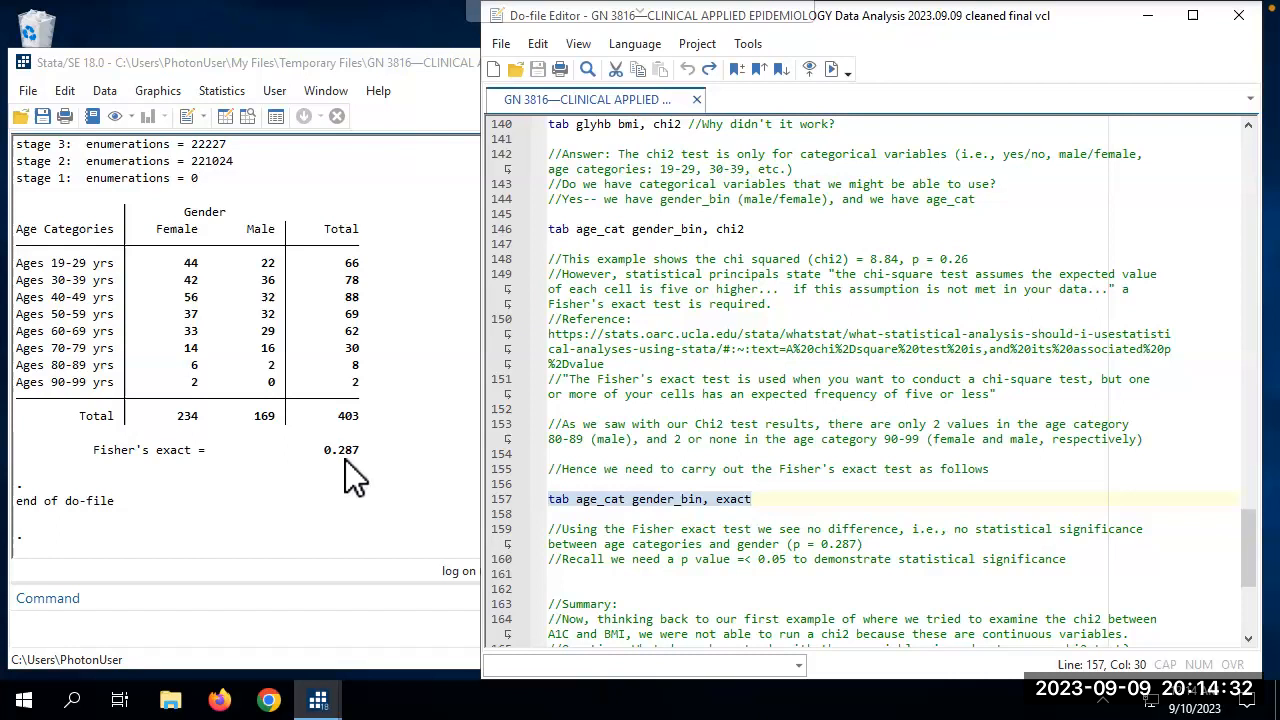
Read the notes interpreting the Fisher's exact test result and continue to the Summary section at line 164.
key("Down")
key("Down")
key("Down")
key("Down")
key("Down")
key("Down")
key("Down")
key("Down")
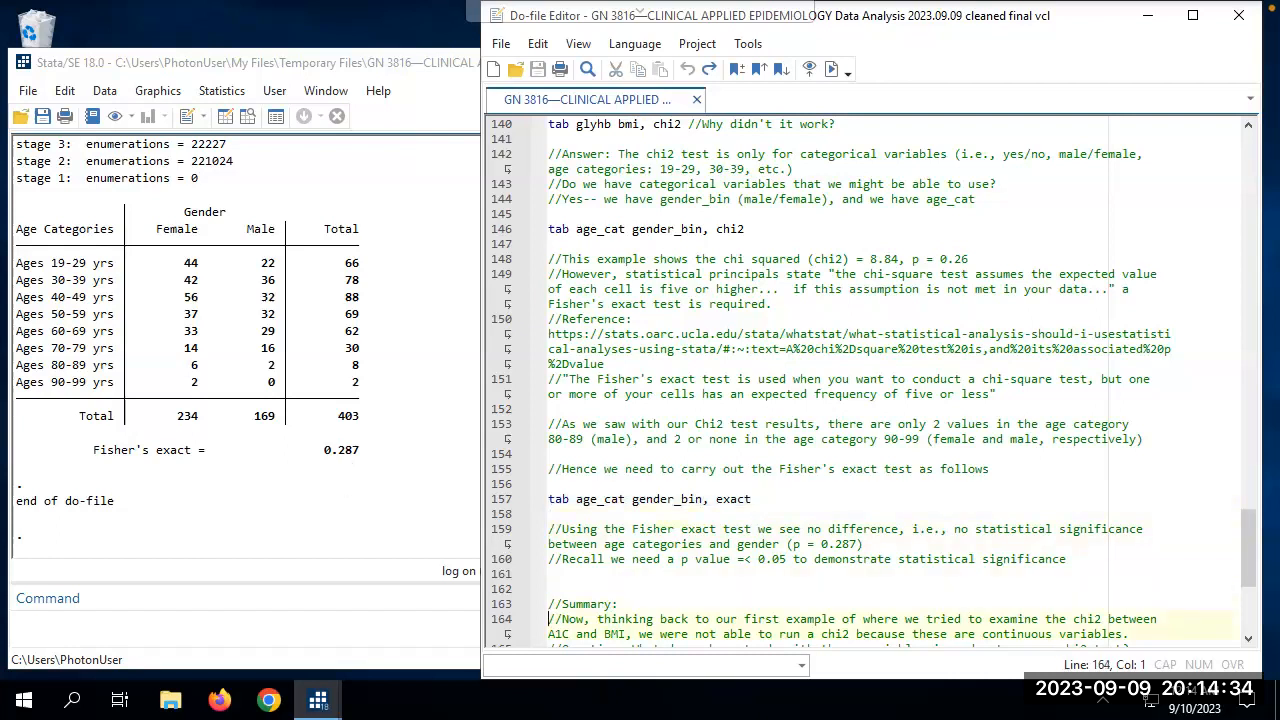
Read the Summary notes on converting A1C and BMI into categorical variables and on examining associations for the QI project.
key("Down")
key("Down")
key("Down")
key("Down")
key("Down")
key("Down")
key("Down")
key("Down")
key("Down")
key("Down")
key("Down")
key("Down")
key("Down")
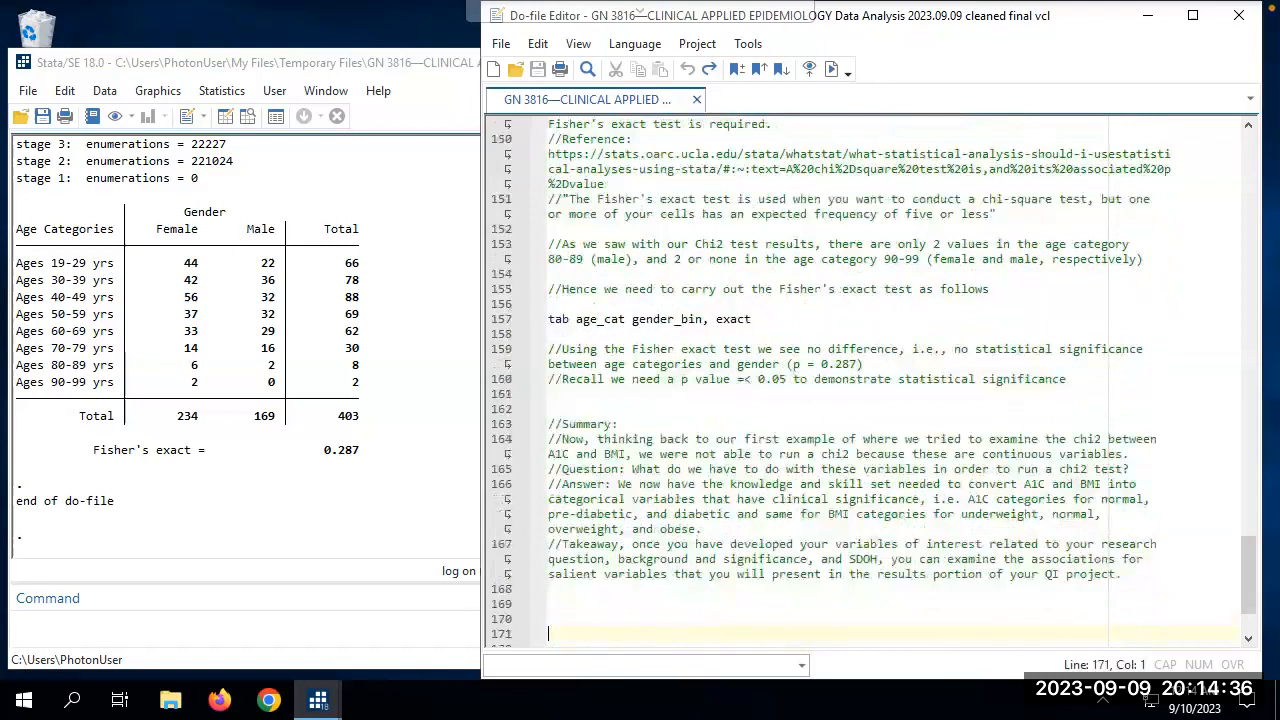
Run only line 175, capture log close, near the end of the do-file to close the log.
key("Down")
key("Down")
key("Down")
key("Down")
key("Down")
key("Down")
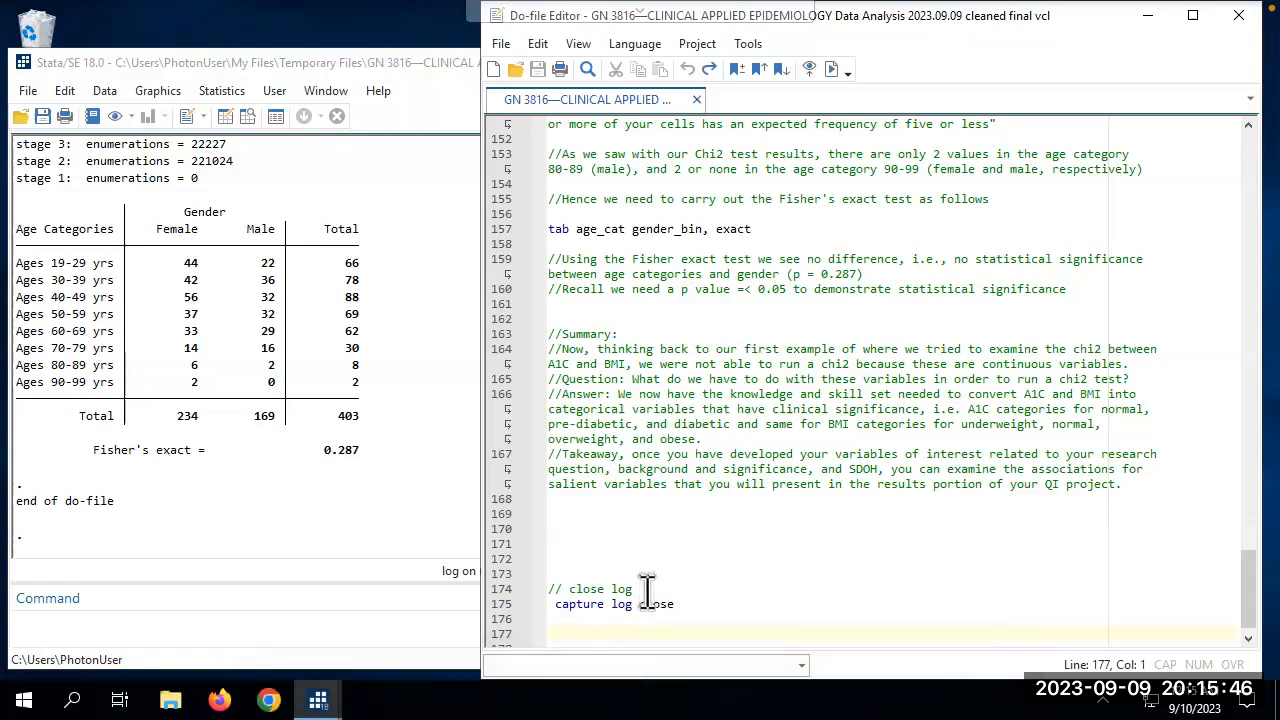
left_click_drag(680, 604, 545, 605)
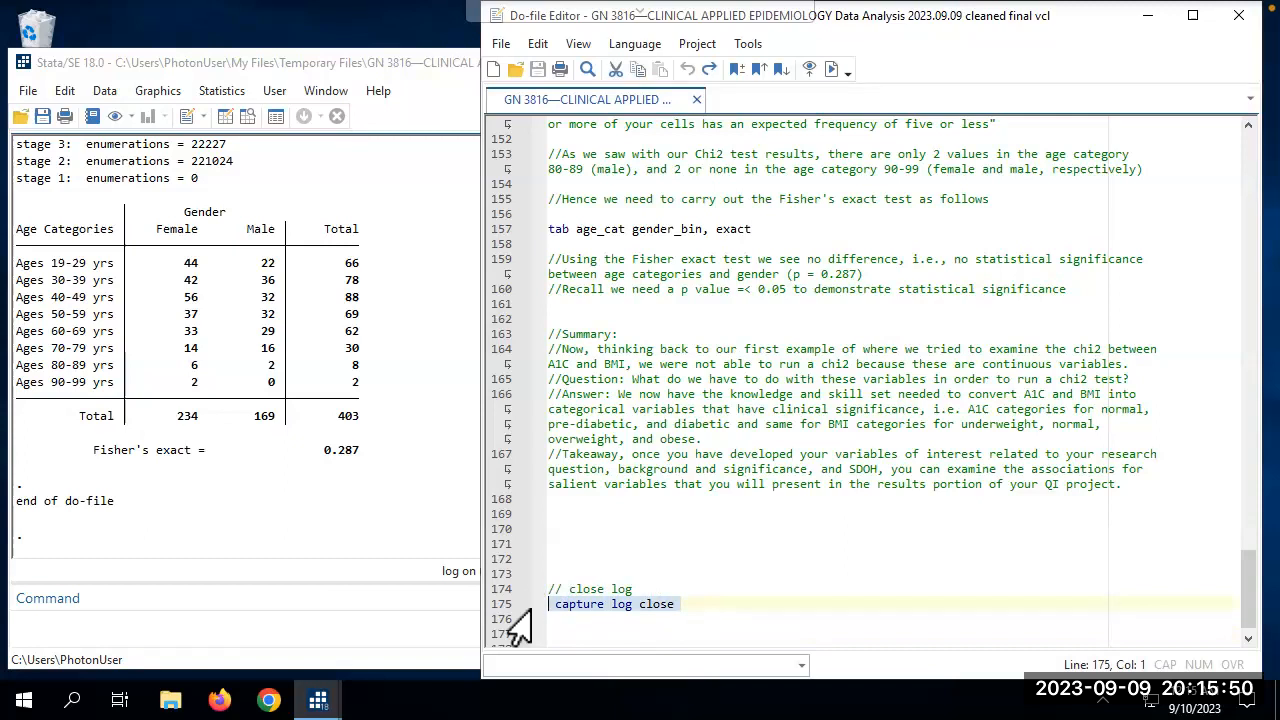
key("ctrl+d")
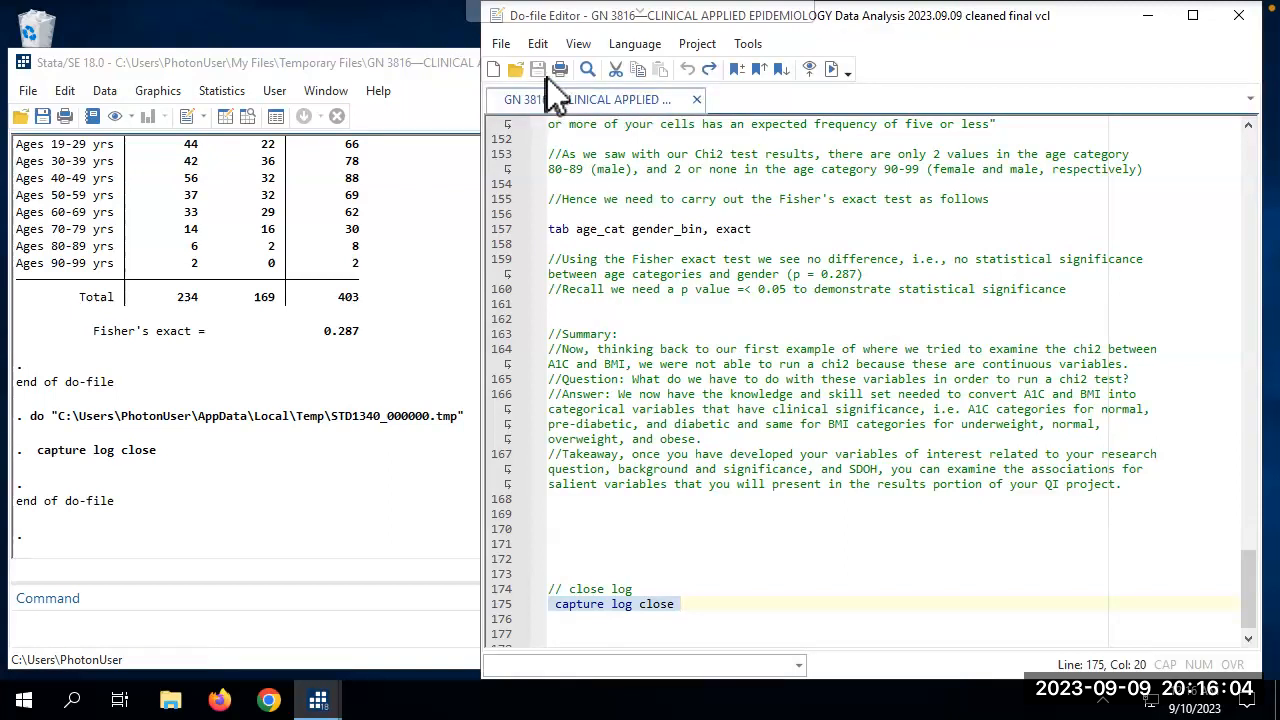
Close the Do-file Editor and exit Stata without saving, declining to replace the existing cleaned dataset file.
left_click(1240, 16)
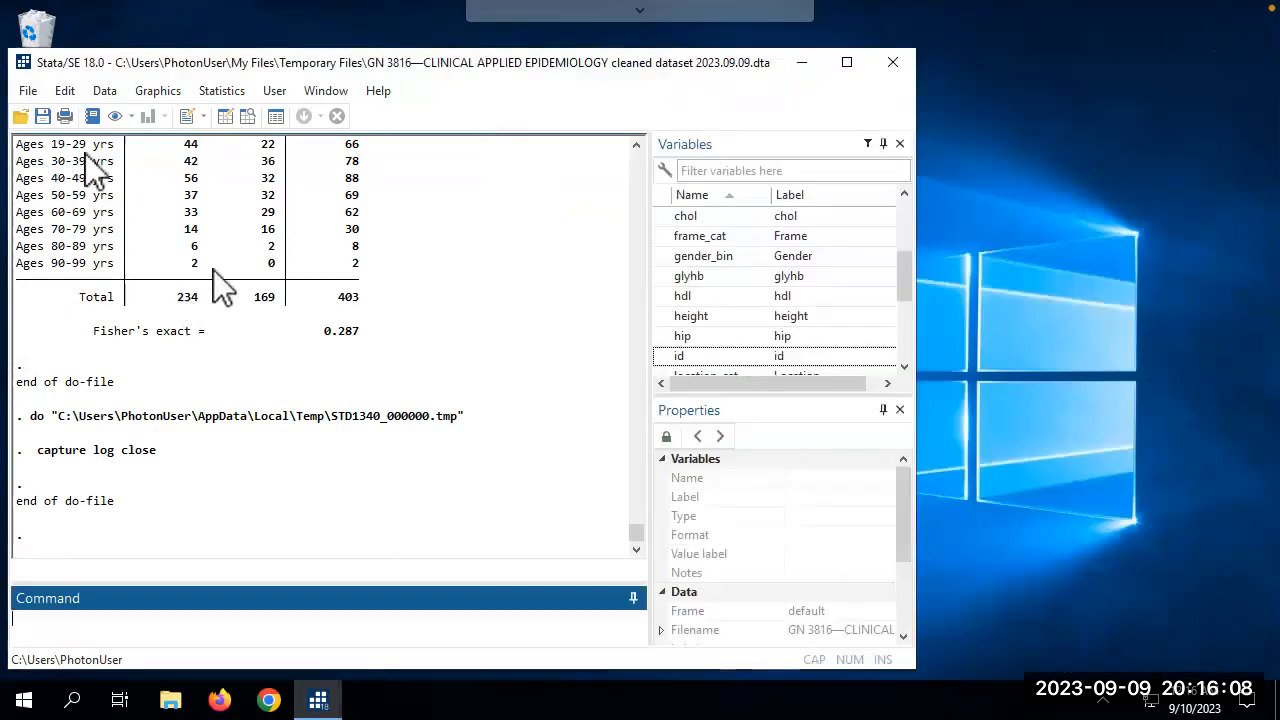
left_click(42, 117)
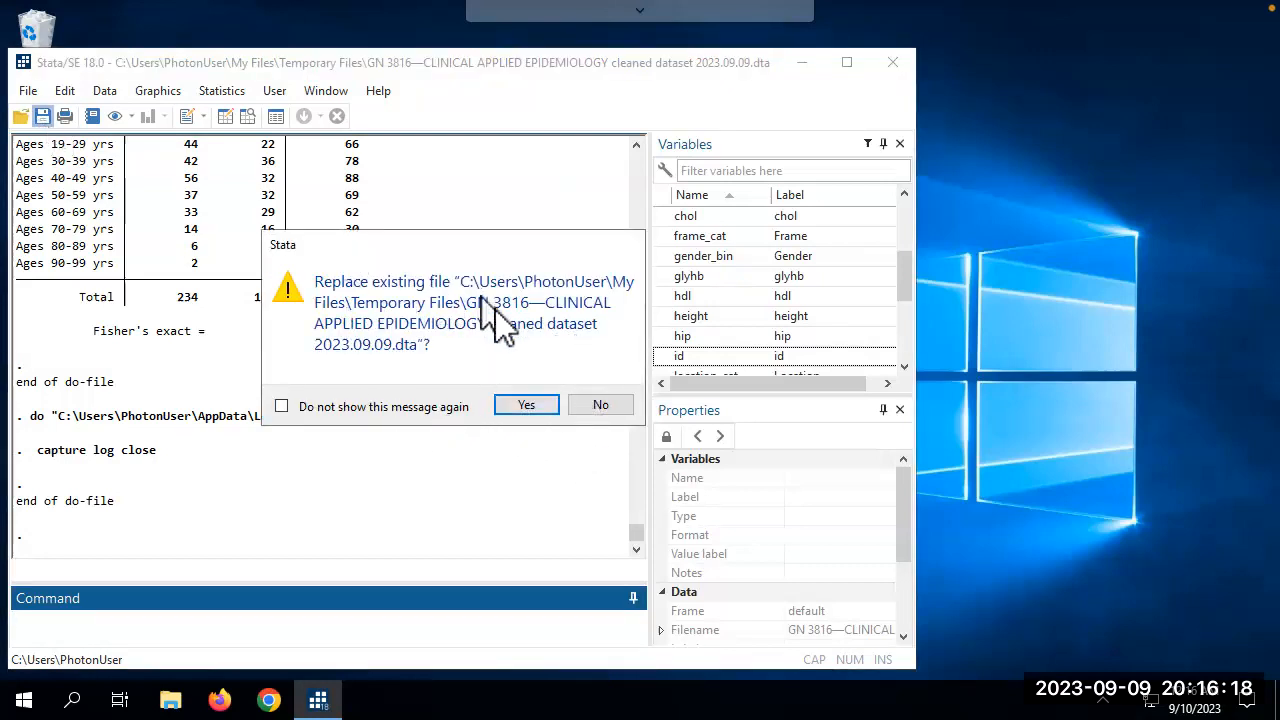
left_click(601, 406)
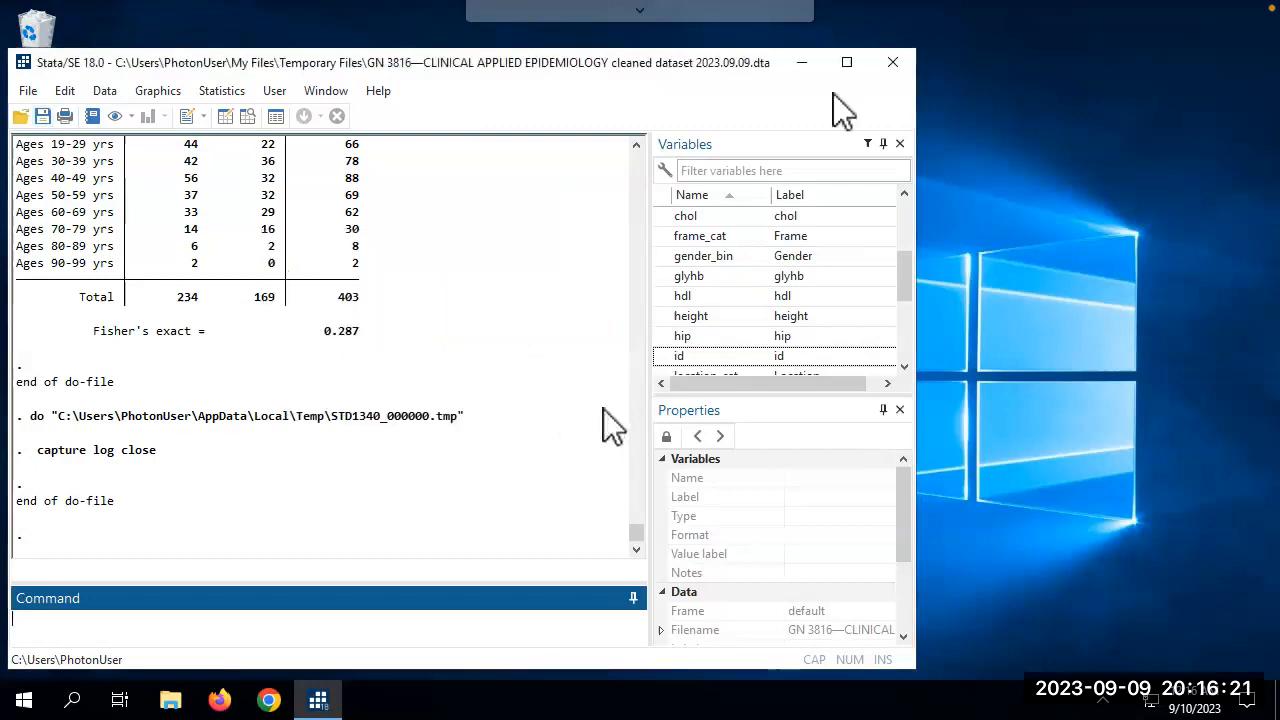
left_click(893, 63)
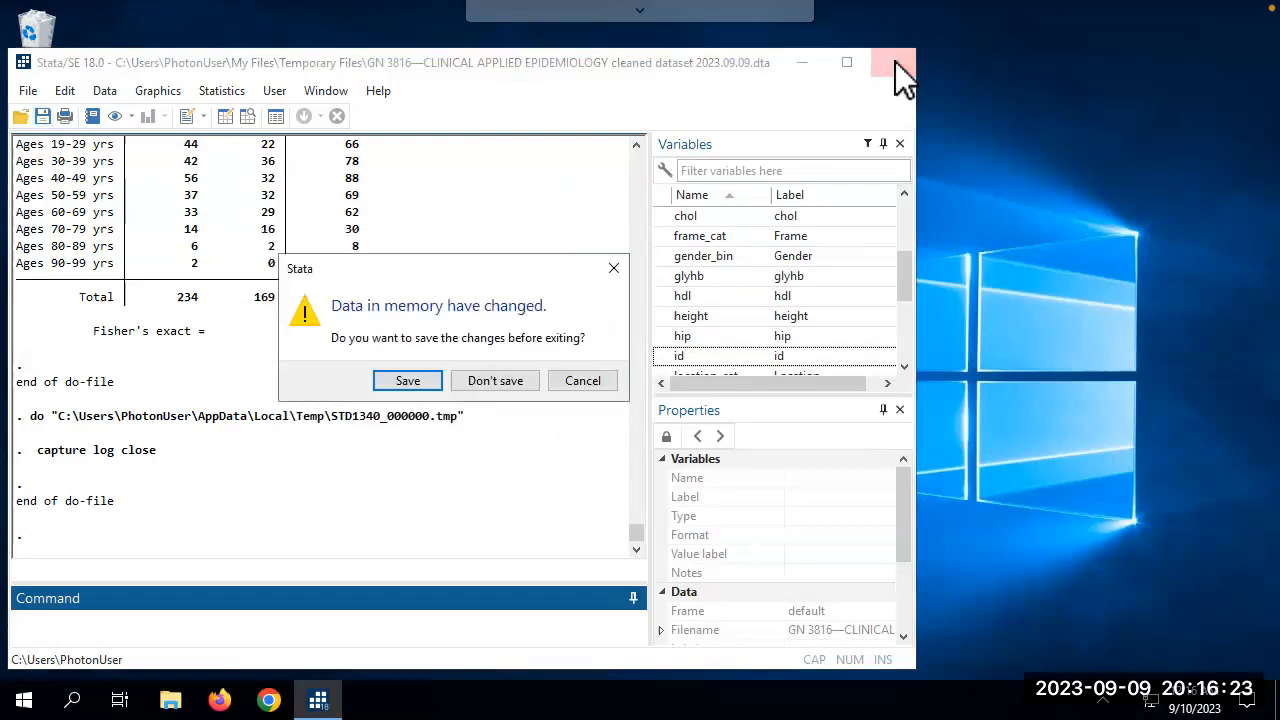
left_click(494, 381)
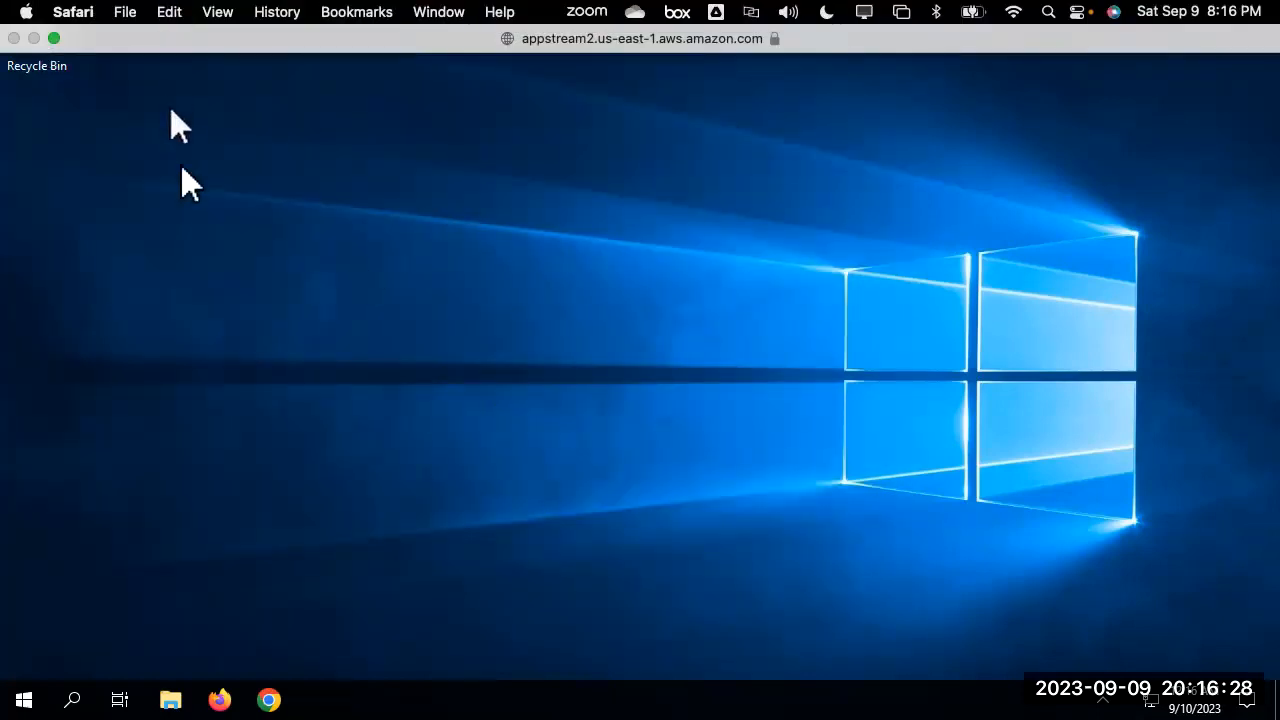
Leave the full-screen remote session and download the 2023.09.09 .smcl log from Temporary Files in My Files, allowing the blocked pop-up.
key("Escape")
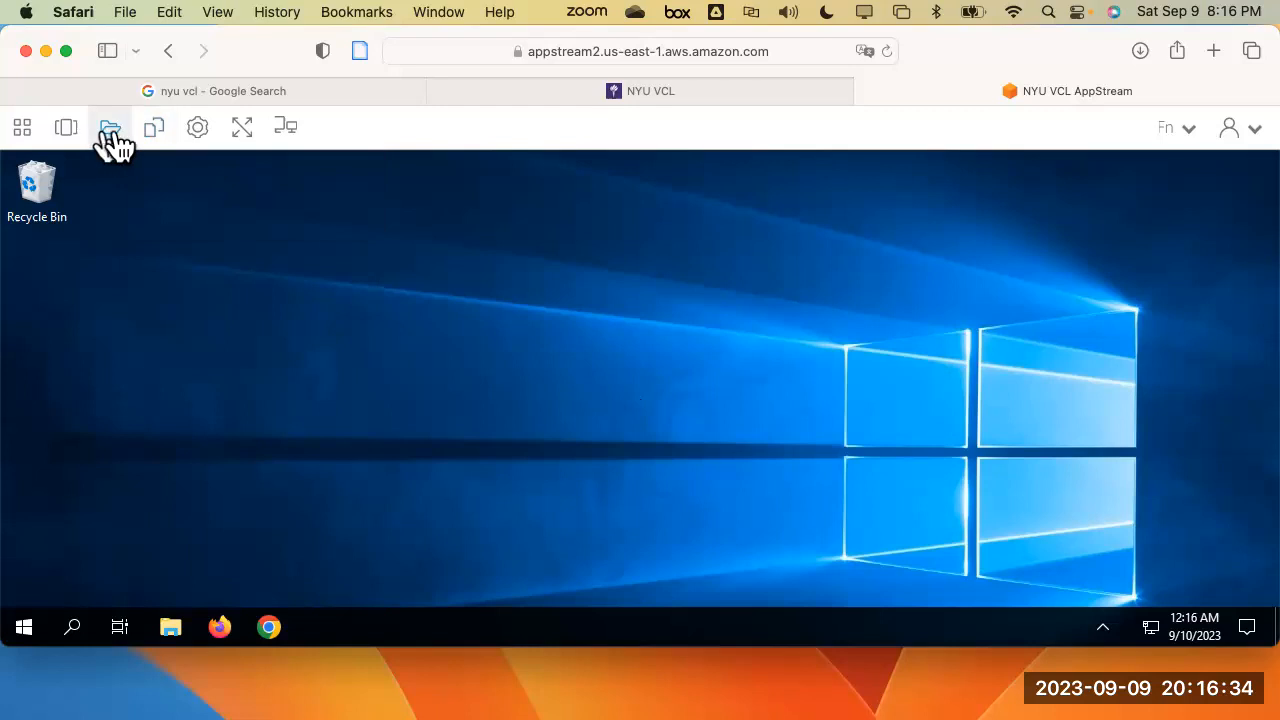
left_click(110, 130)
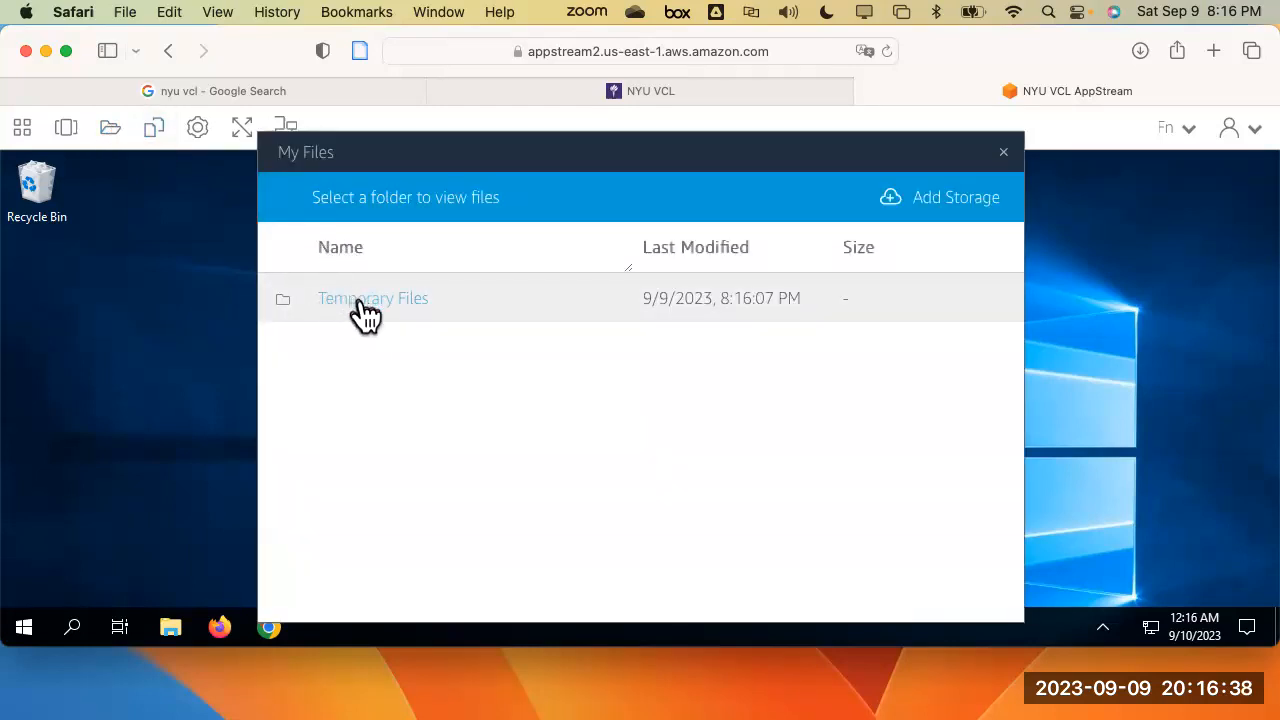
left_click(362, 302)
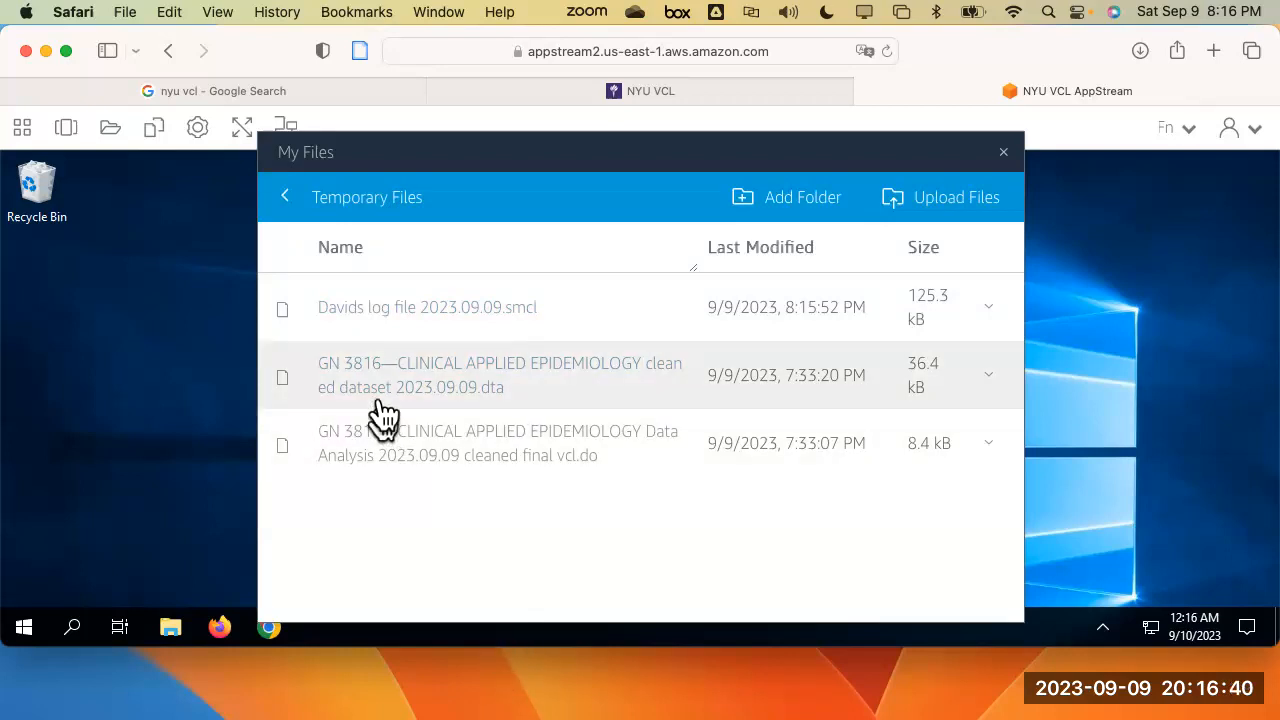
left_click(405, 318)
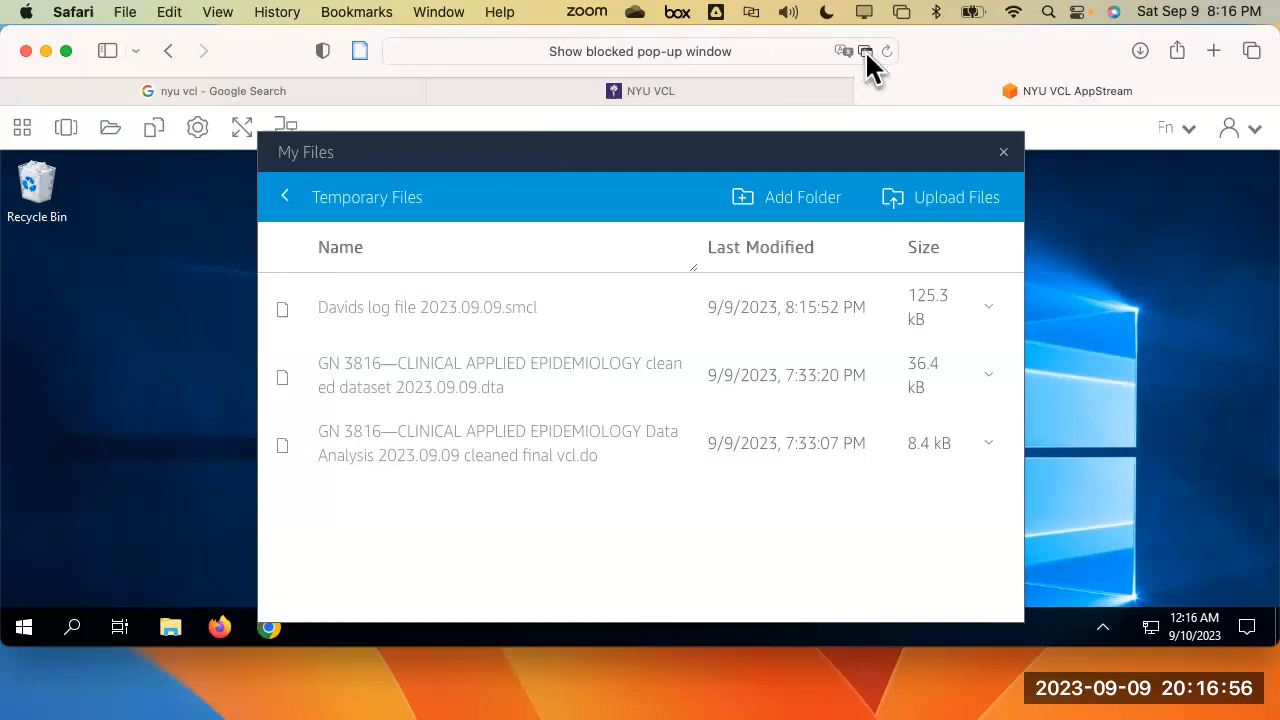
left_click(866, 52)
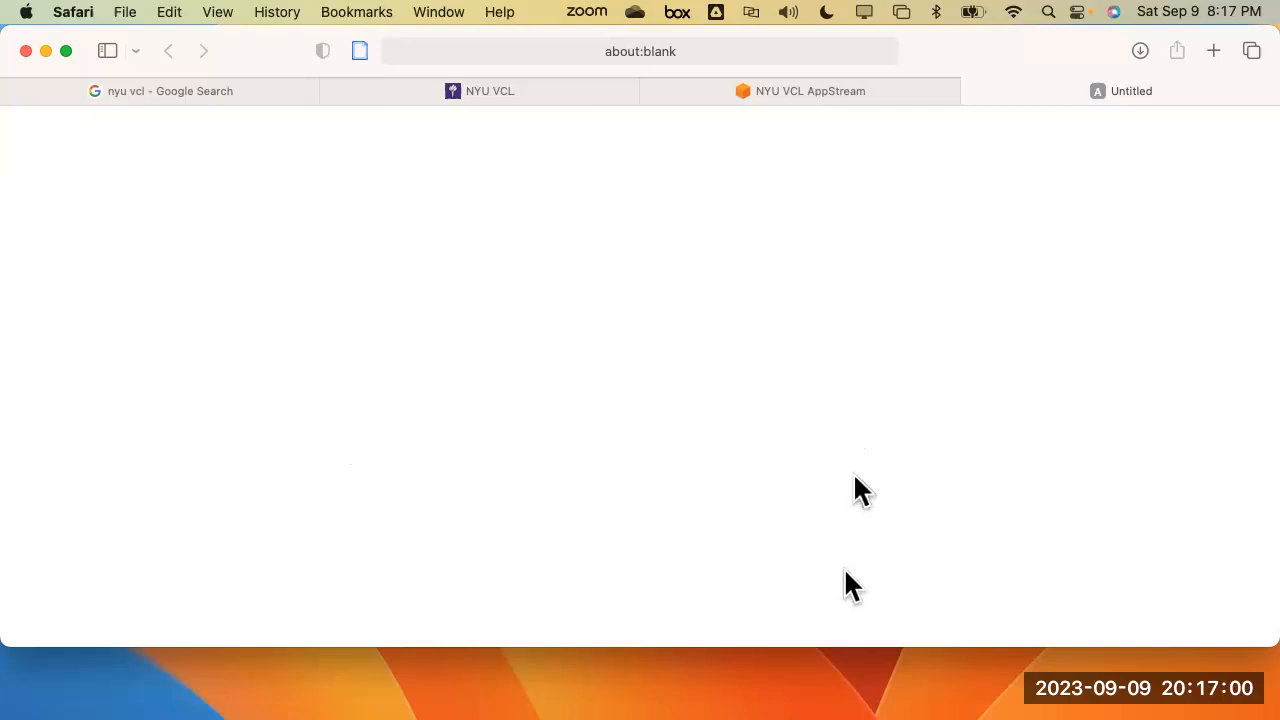
Open the downloaded .smcl log file in the local Stata/BE 17.0 viewer and enlarge its window to nearly full screen.
left_click(968, 688)
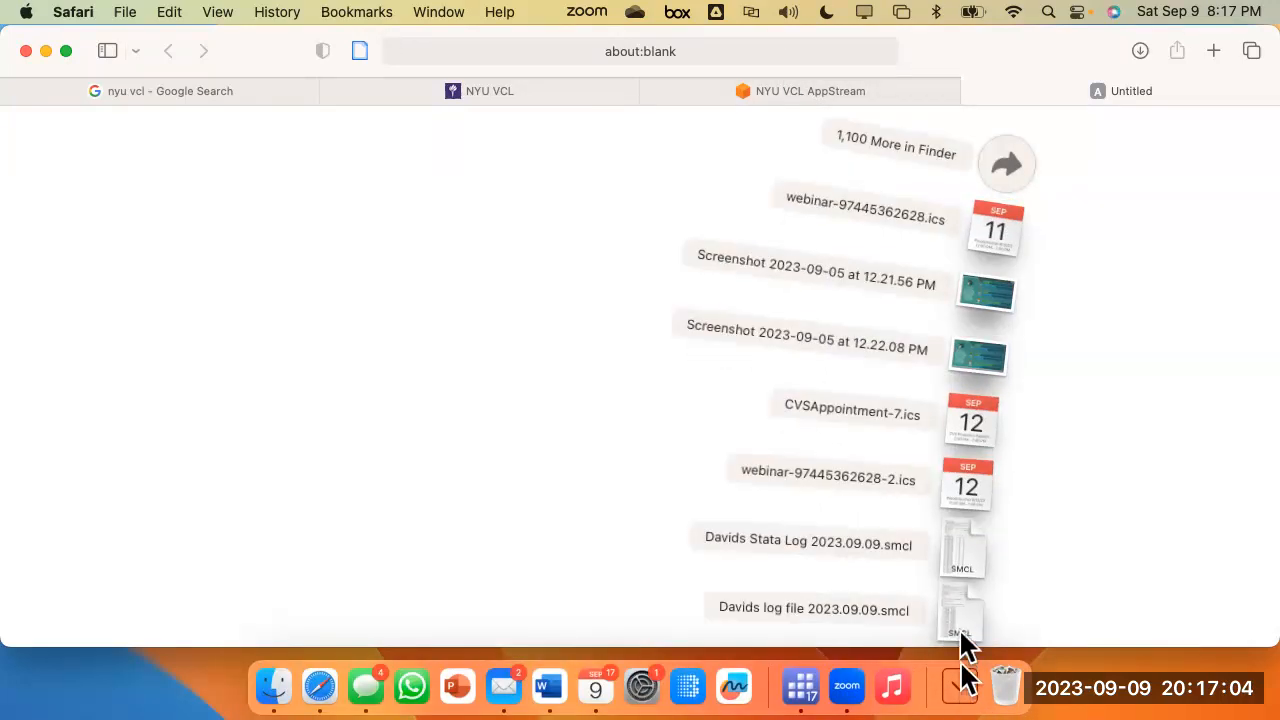
left_click(964, 618)
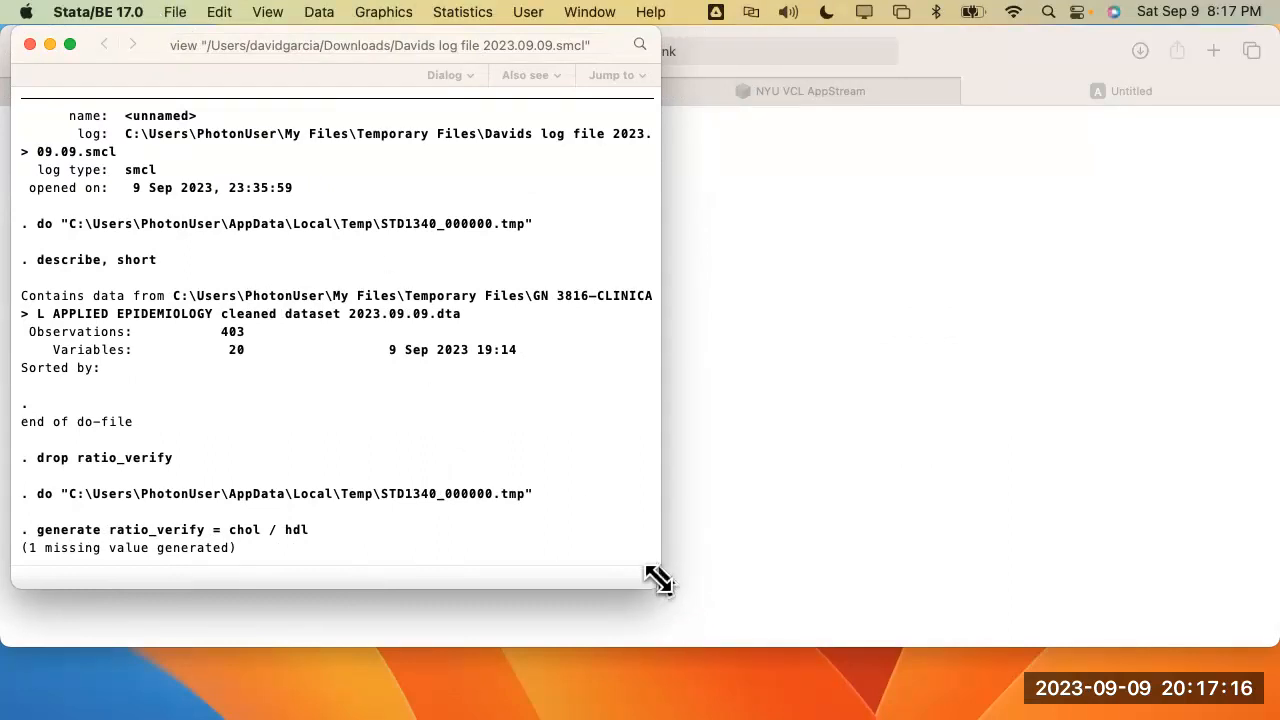
left_click_drag(700, 581, 1257, 650)
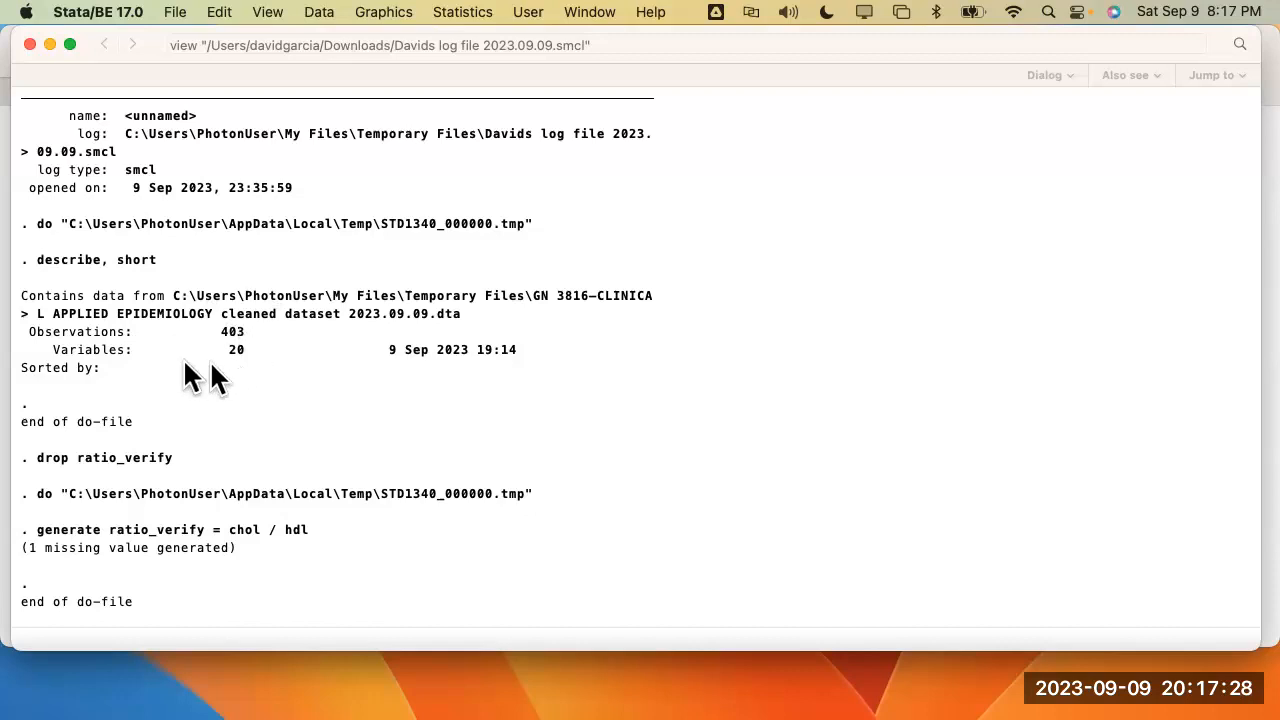
Review the log's ratio and ratio_verify comparison, the bmi generation and listing, and the detailed bmi summary.
scroll(265, 448, "down", 5)
scroll(167, 352, "down", 5)
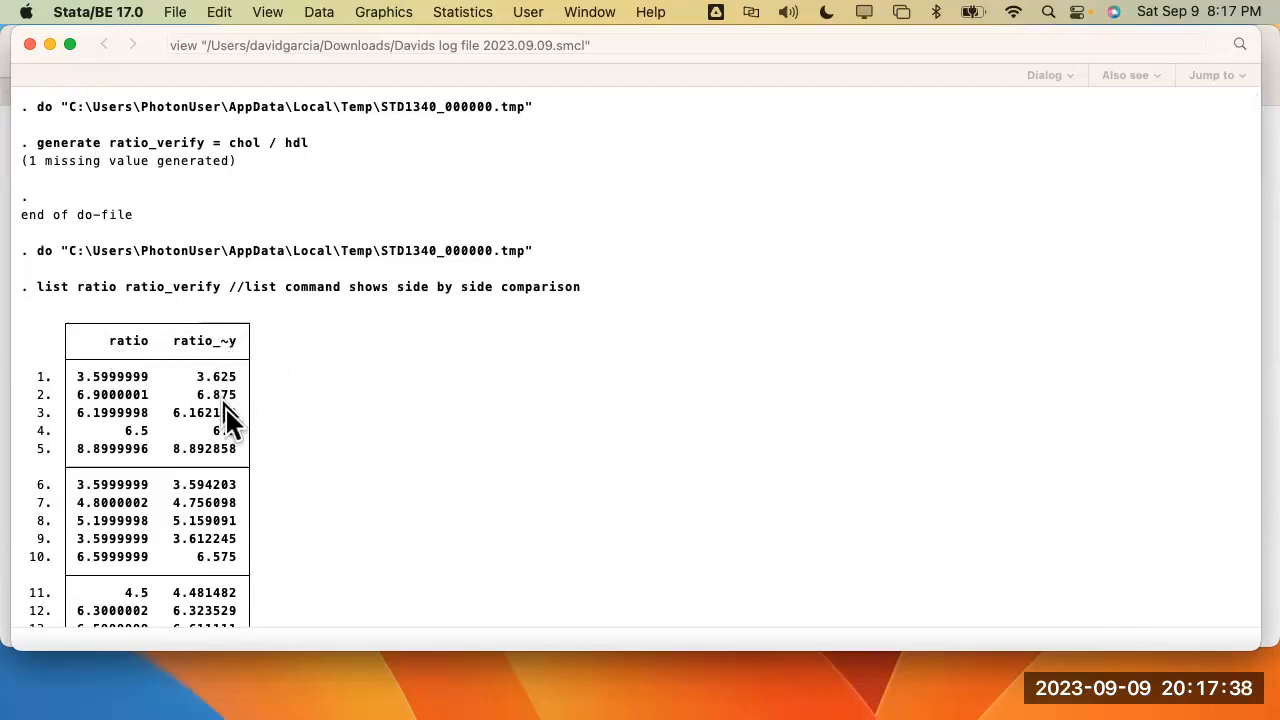
scroll(227, 412, "down", 15)
scroll(227, 413, "down", 20)
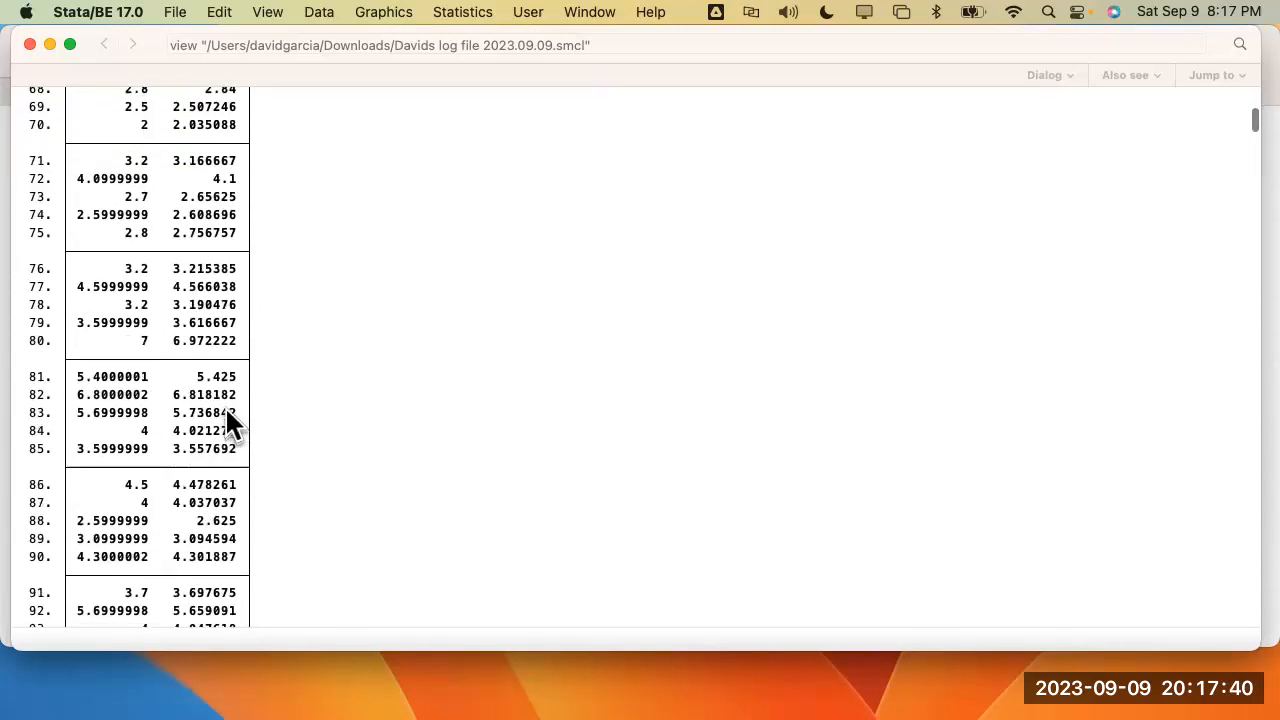
scroll(225, 406, "down", 20)
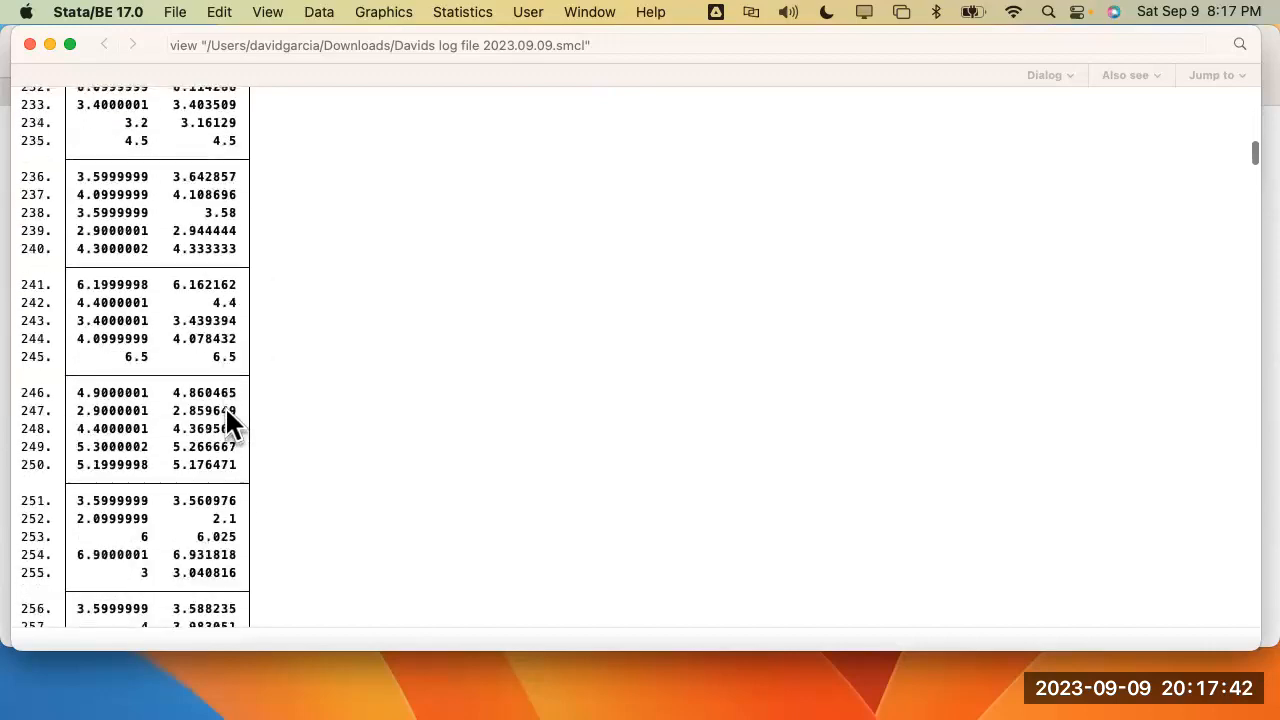
scroll(225, 406, "up", 10)
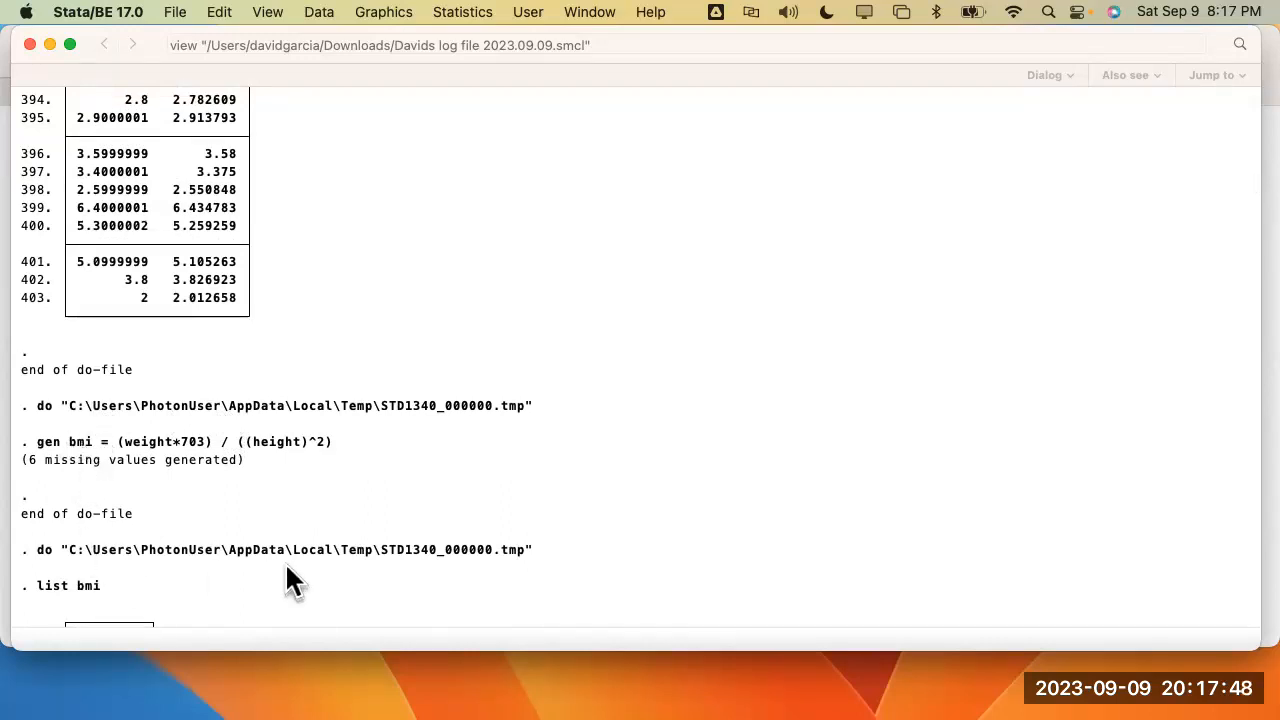
scroll(288, 580, "down", 6)
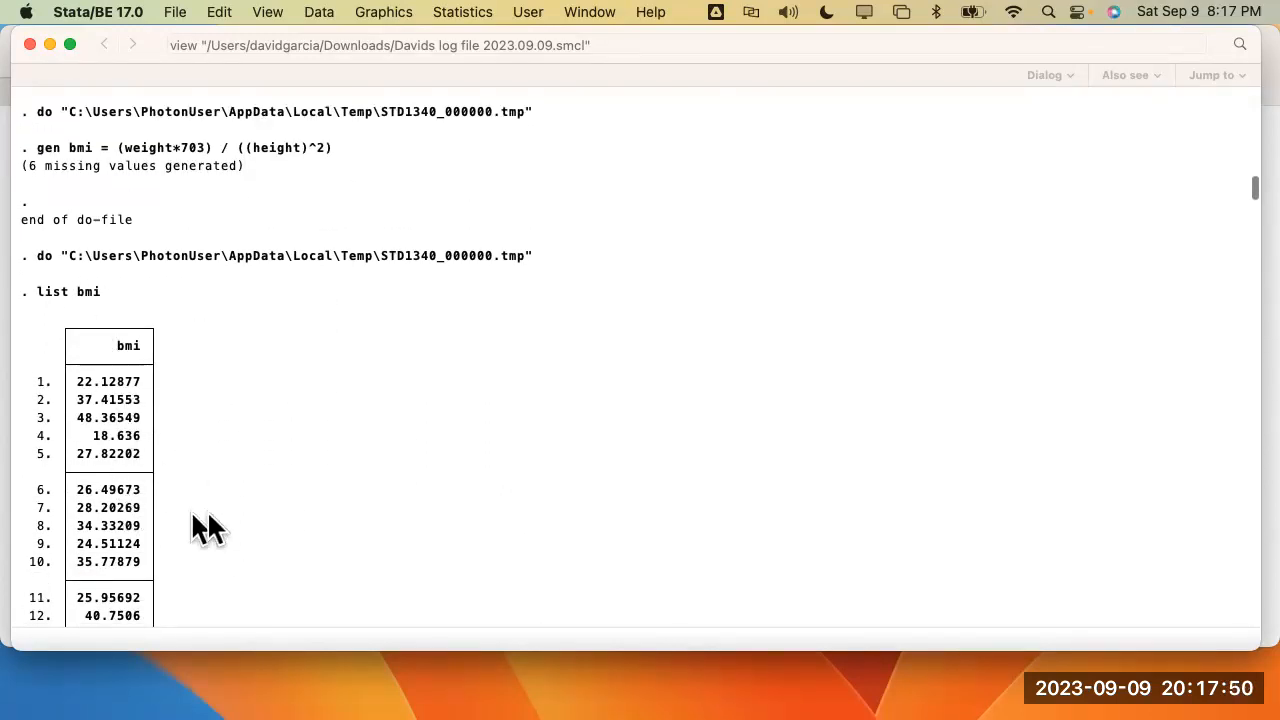
scroll(210, 528, "down", 10)
scroll(210, 525, "down", 20)
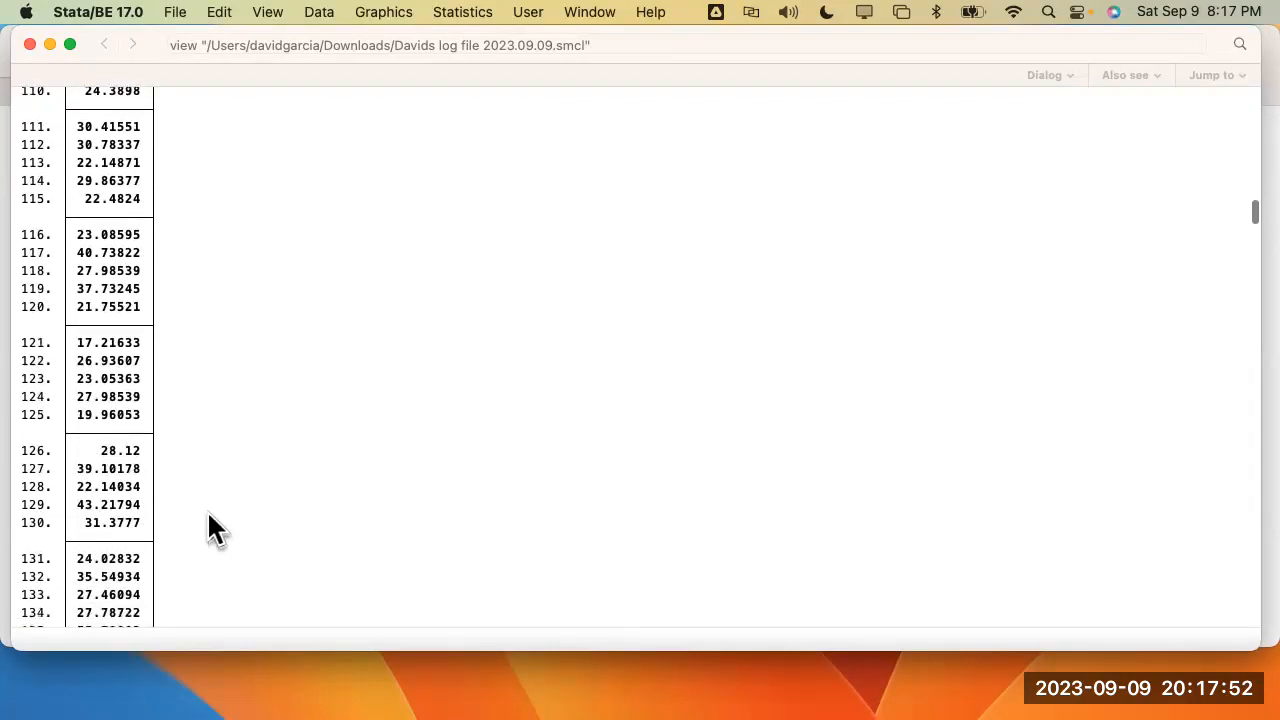
scroll(210, 528, "down", 20)
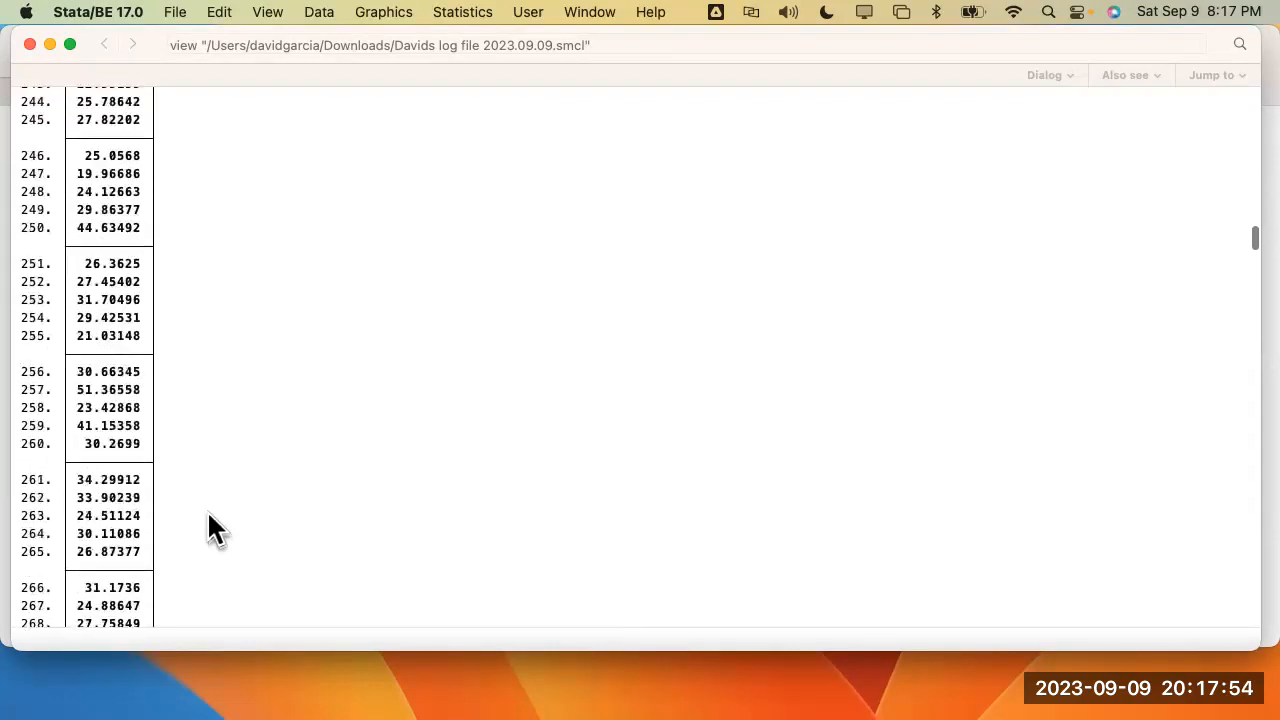
scroll(210, 525, "down", 20)
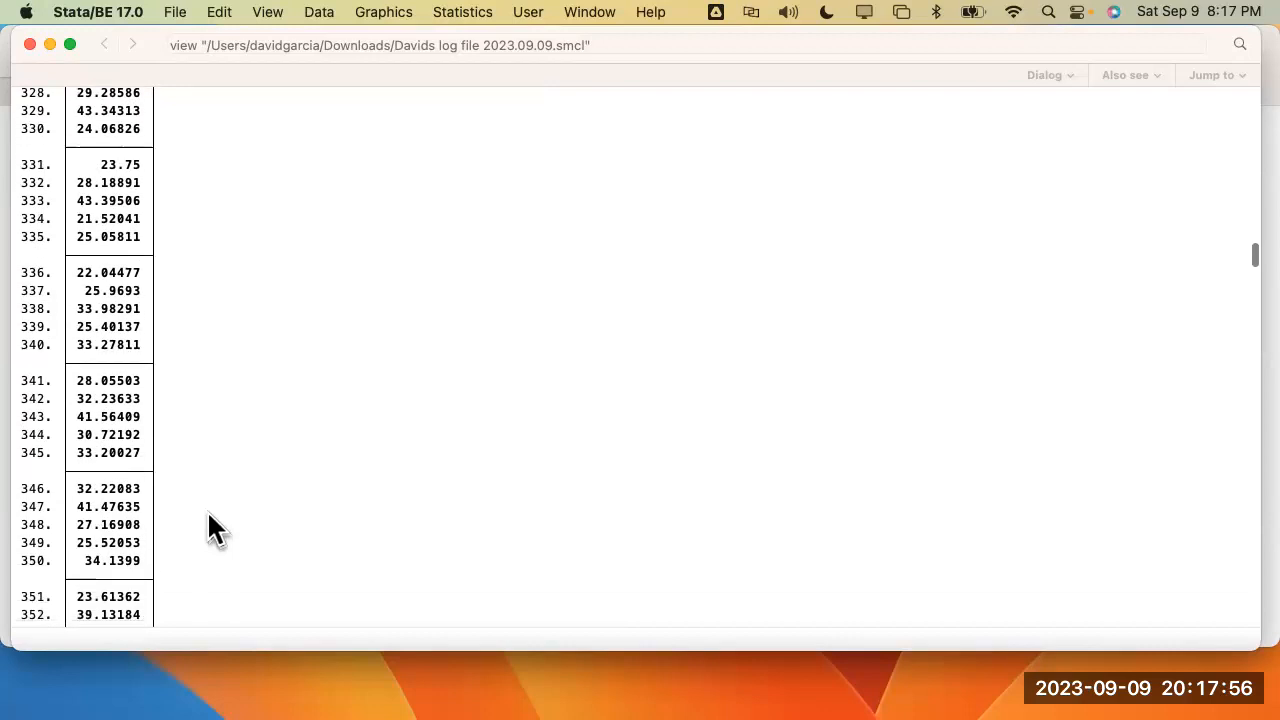
scroll(207, 510, "up", 5)
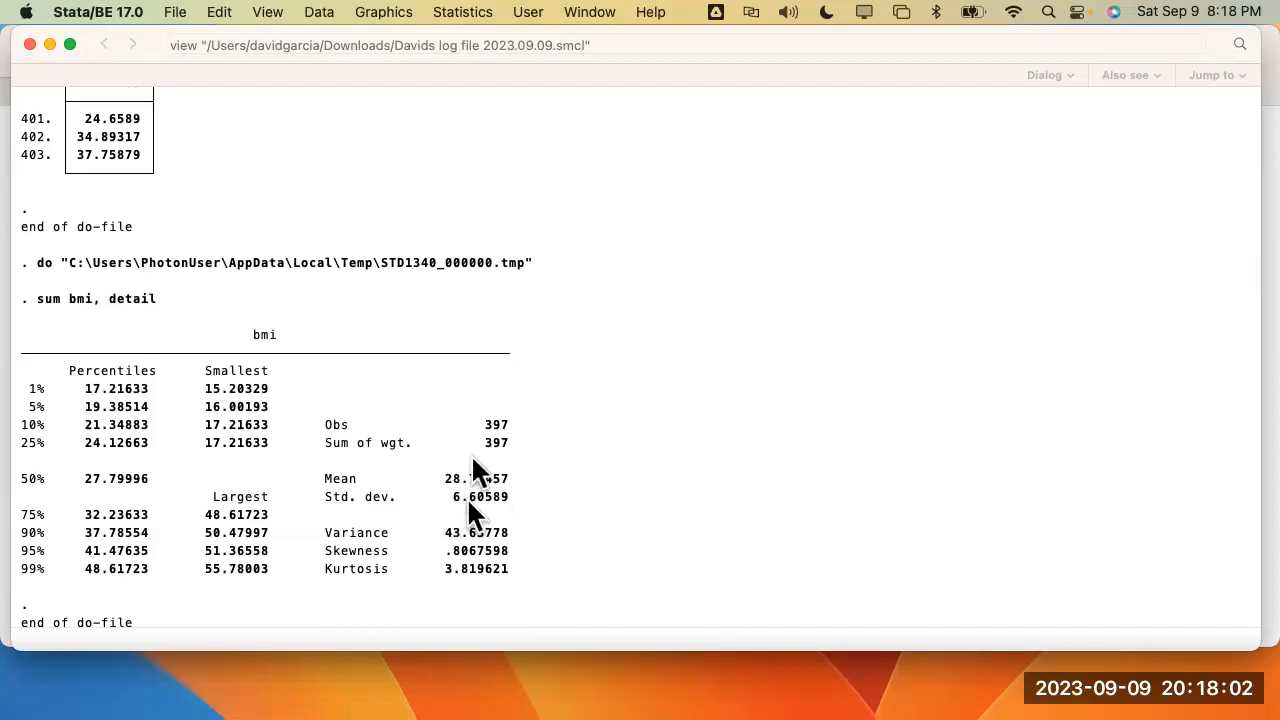
Review the location_cat and bmi_cat tabulations and the final Fisher's exact output in the log, and close the viewer.
scroll(462, 495, "down", 8)
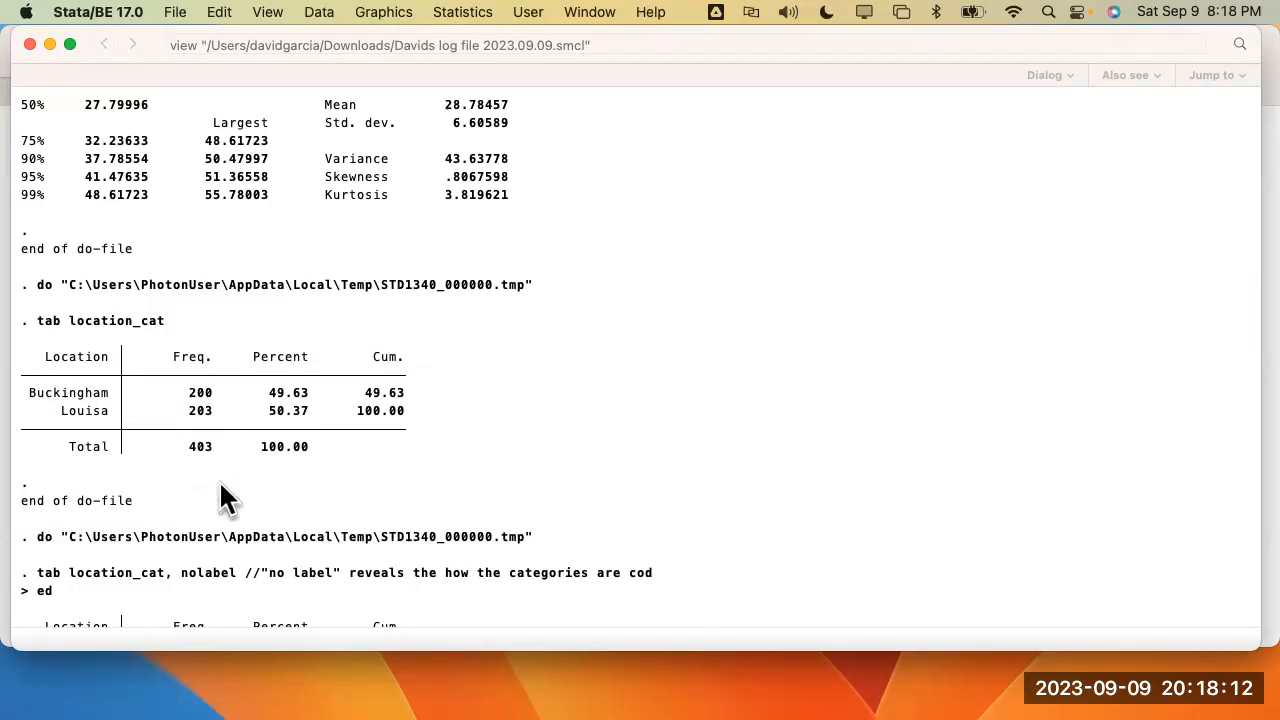
scroll(220, 488, "down", 5)
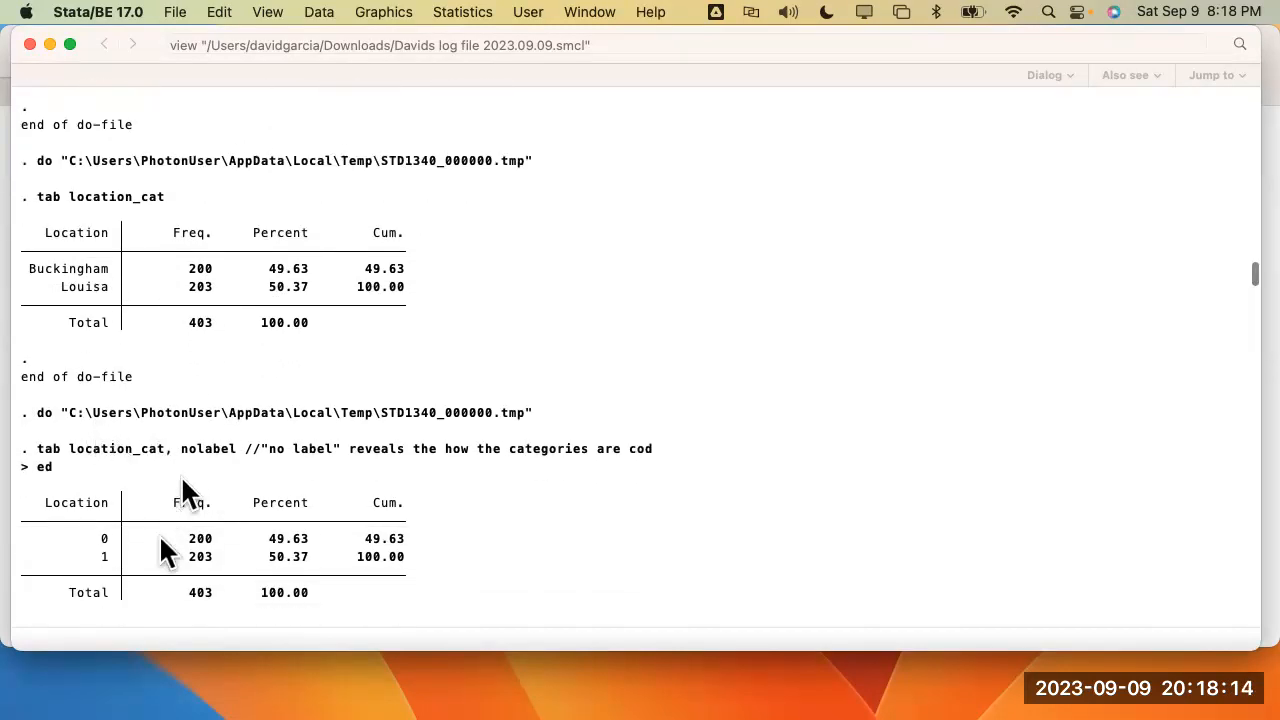
scroll(239, 575, "down", 13)
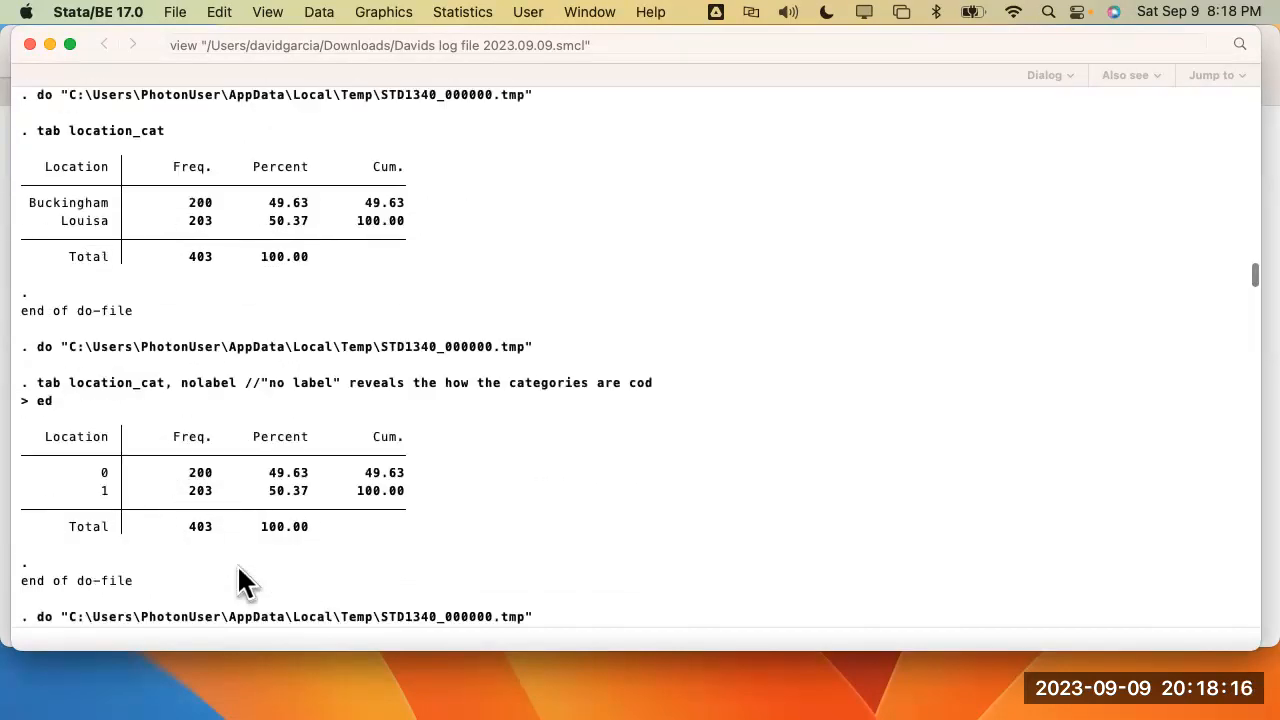
scroll(240, 578, "down", 20)
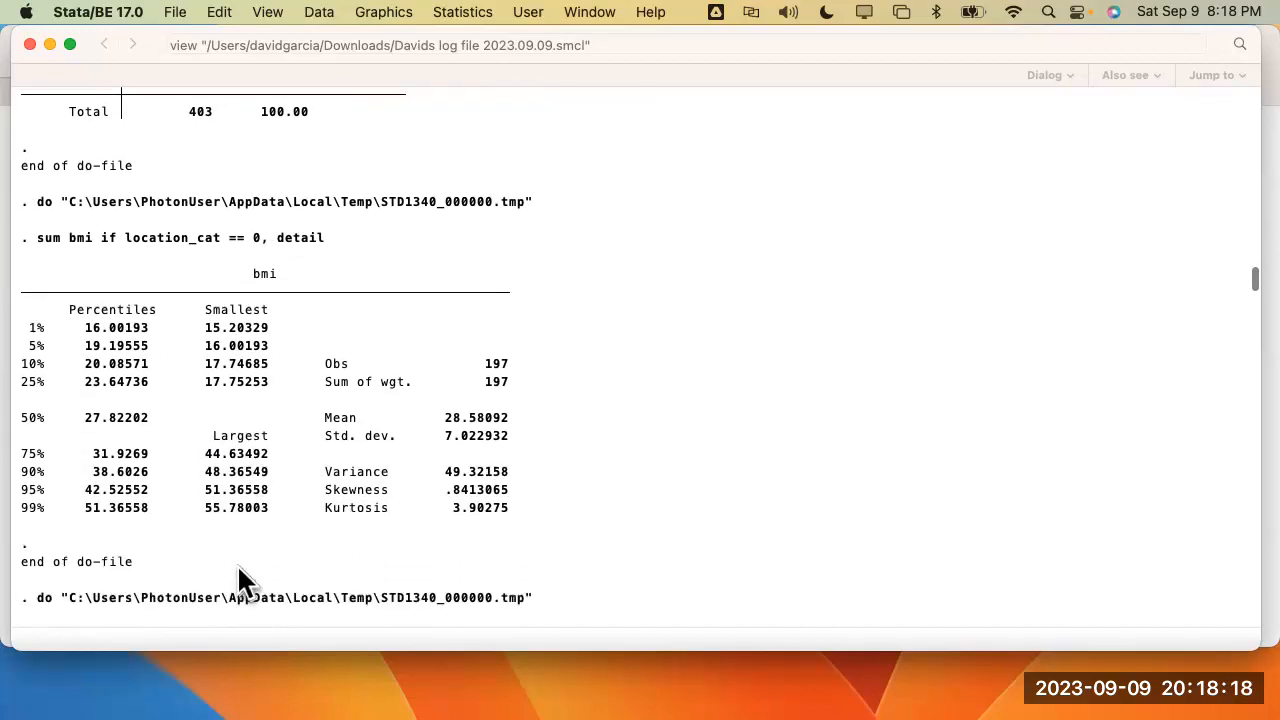
scroll(238, 570, "down", 20)
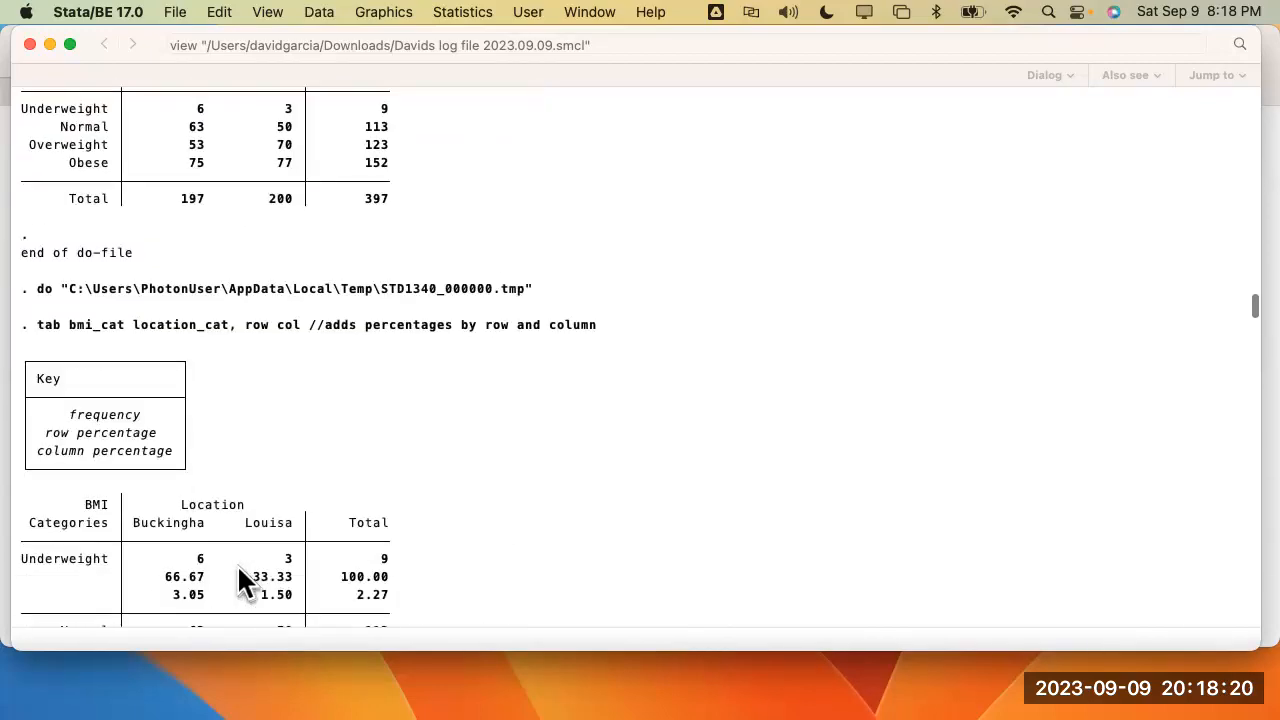
scroll(240, 575, "down", 20)
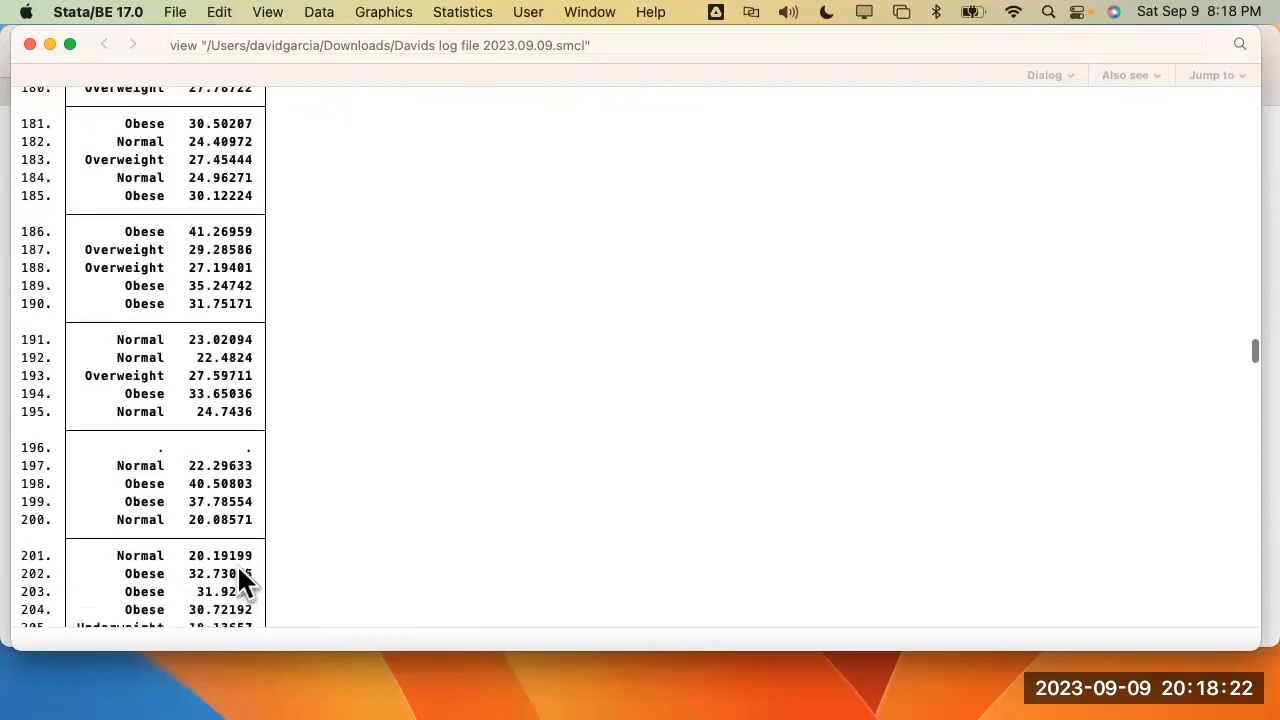
scroll(240, 570, "down", 20)
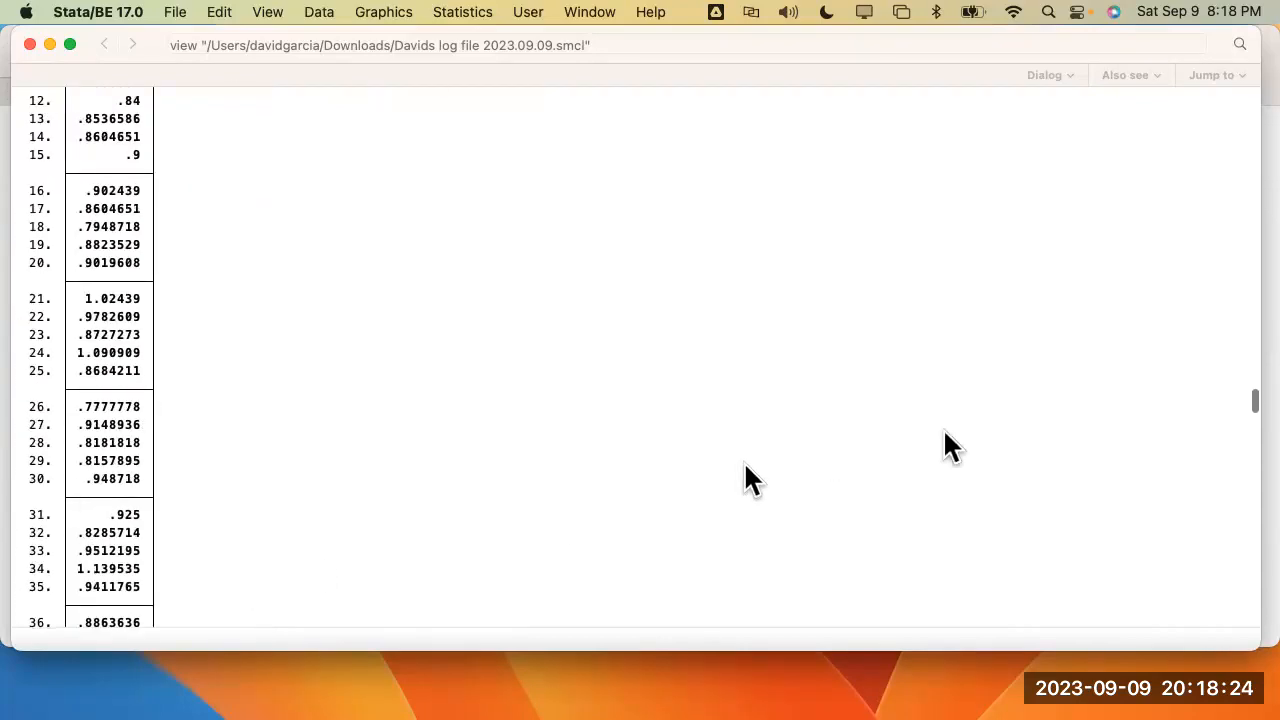
left_click_drag(1255, 403, 1254, 614)
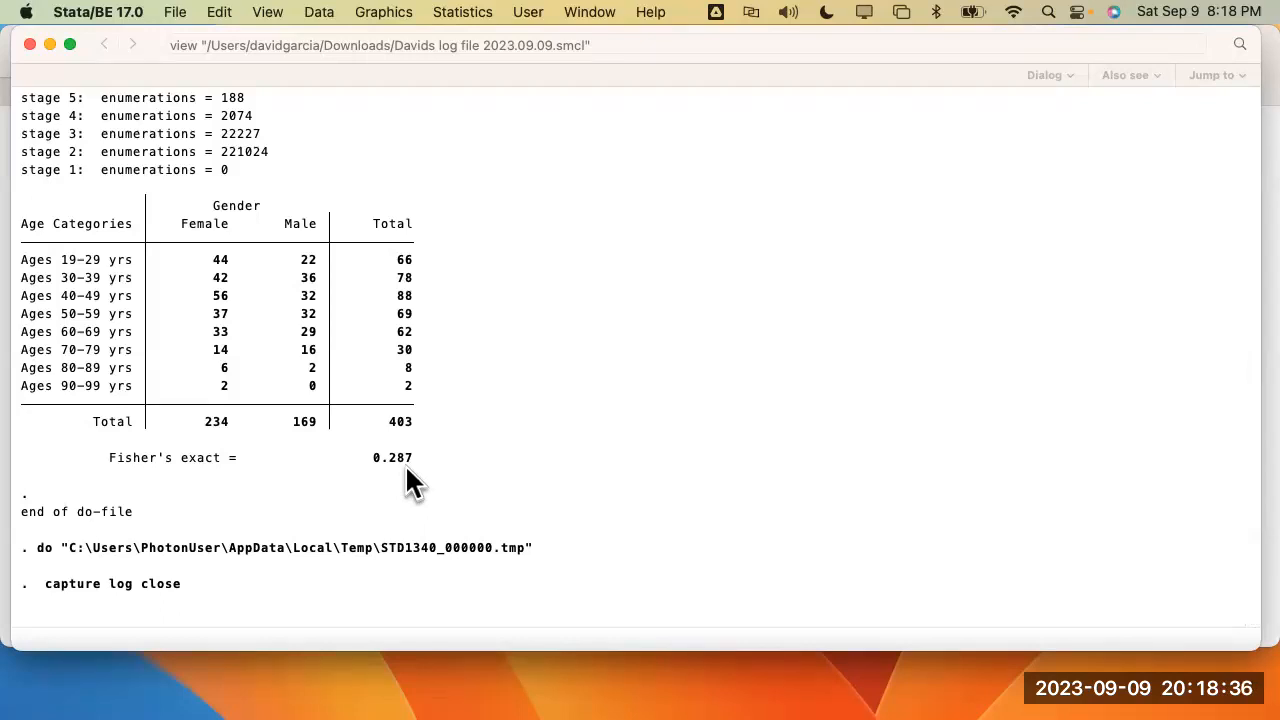
left_click(30, 45)
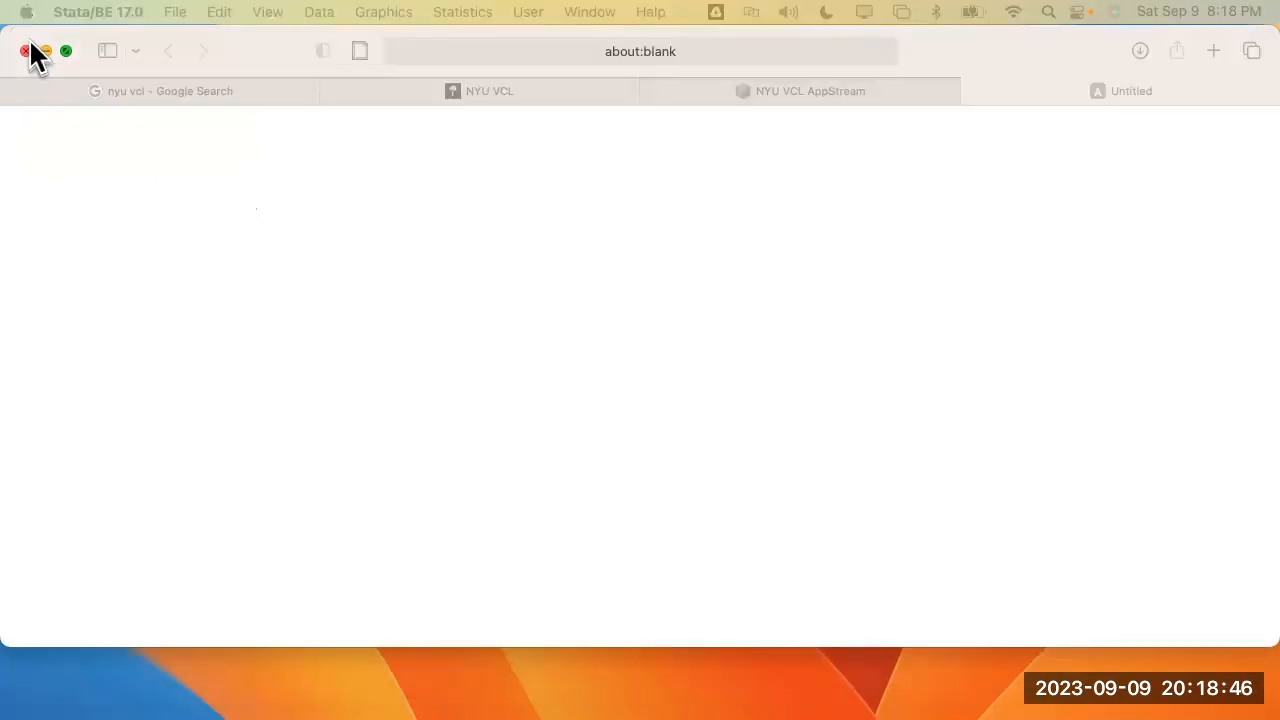
Bring the GN 3816 do-file window into view and review Steps 1 to 3, including the ratio_verify commands.
left_click_drag(29, 50, 677, 66)
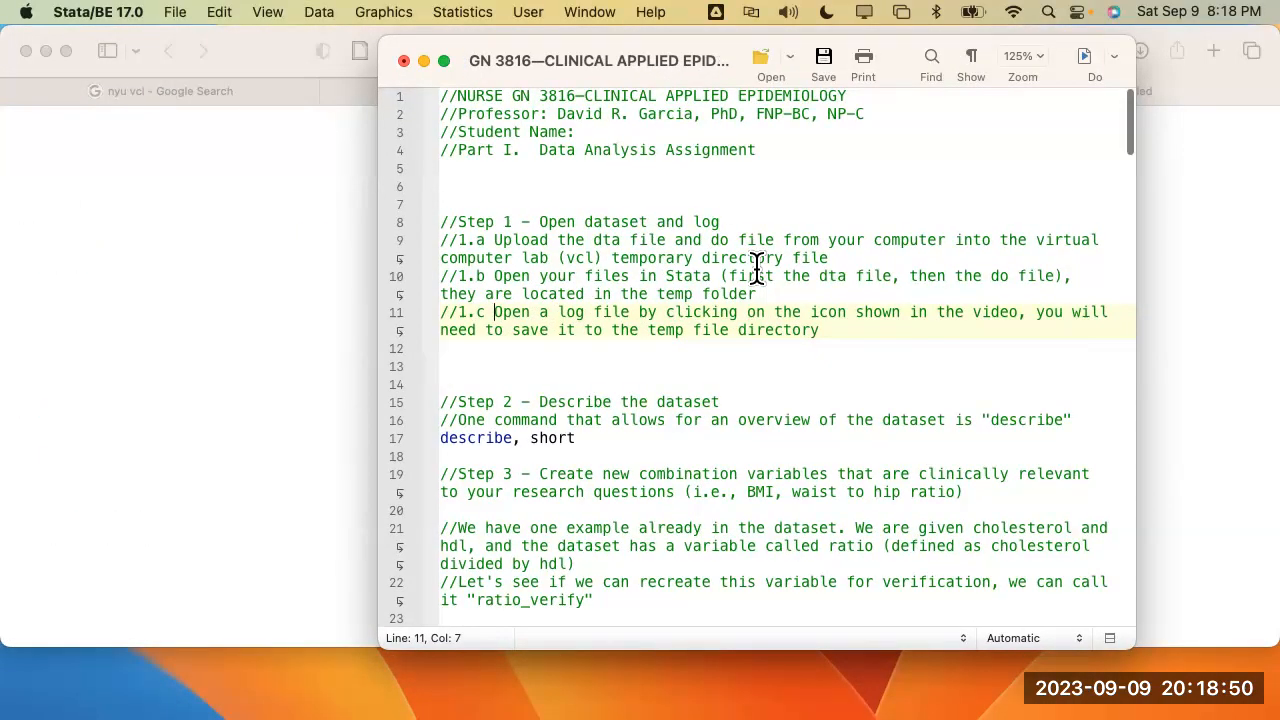
scroll(757, 268, "down", 5)
scroll(757, 268, "down", 3)
scroll(757, 268, "up", 6)
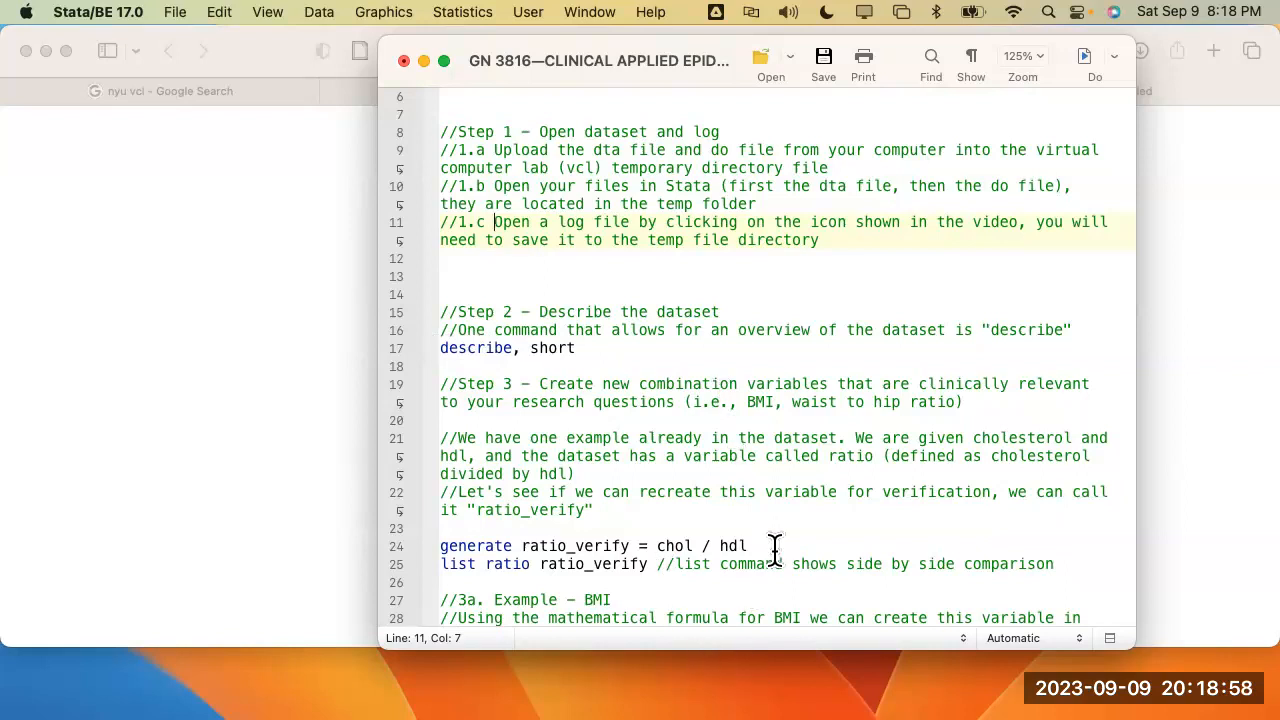
Review the do-file's BMI, waist-to-hip ratio and age category examples, then the Fisher's exact test section and closing summary.
scroll(775, 548, "down", 15)
scroll(775, 548, "down", 3)
scroll(775, 548, "down", 5)
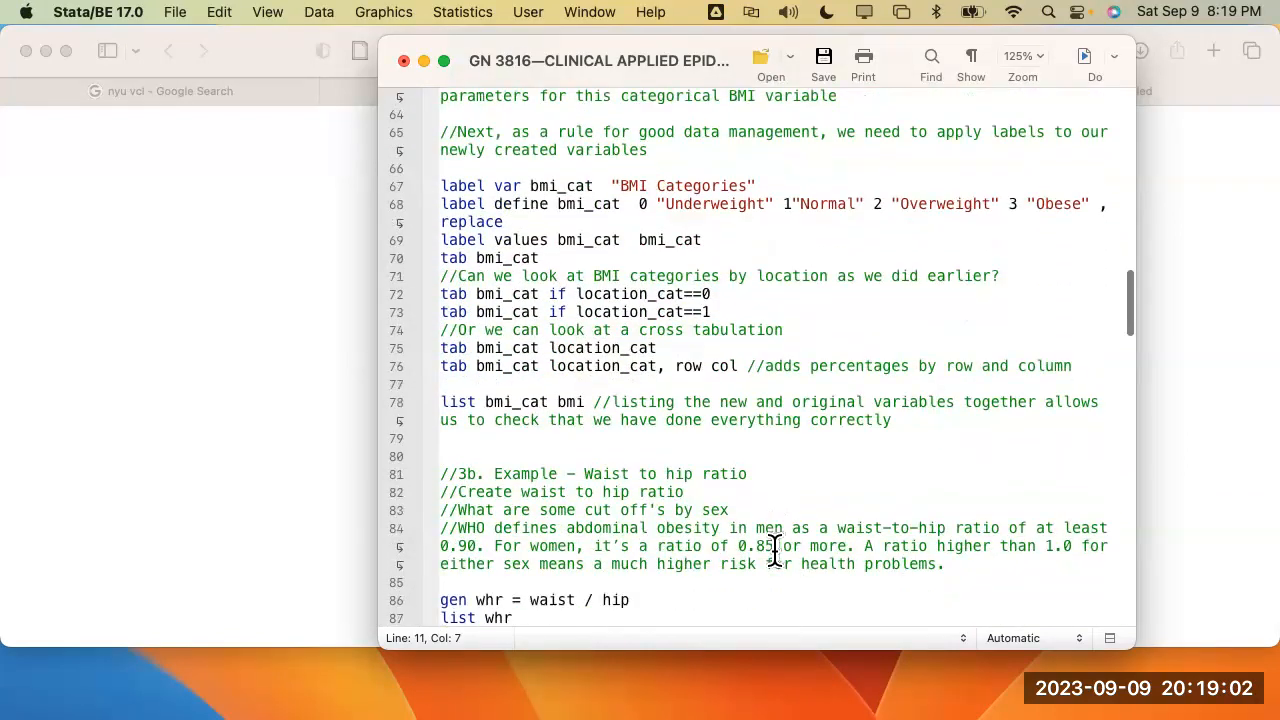
scroll(775, 548, "down", 6)
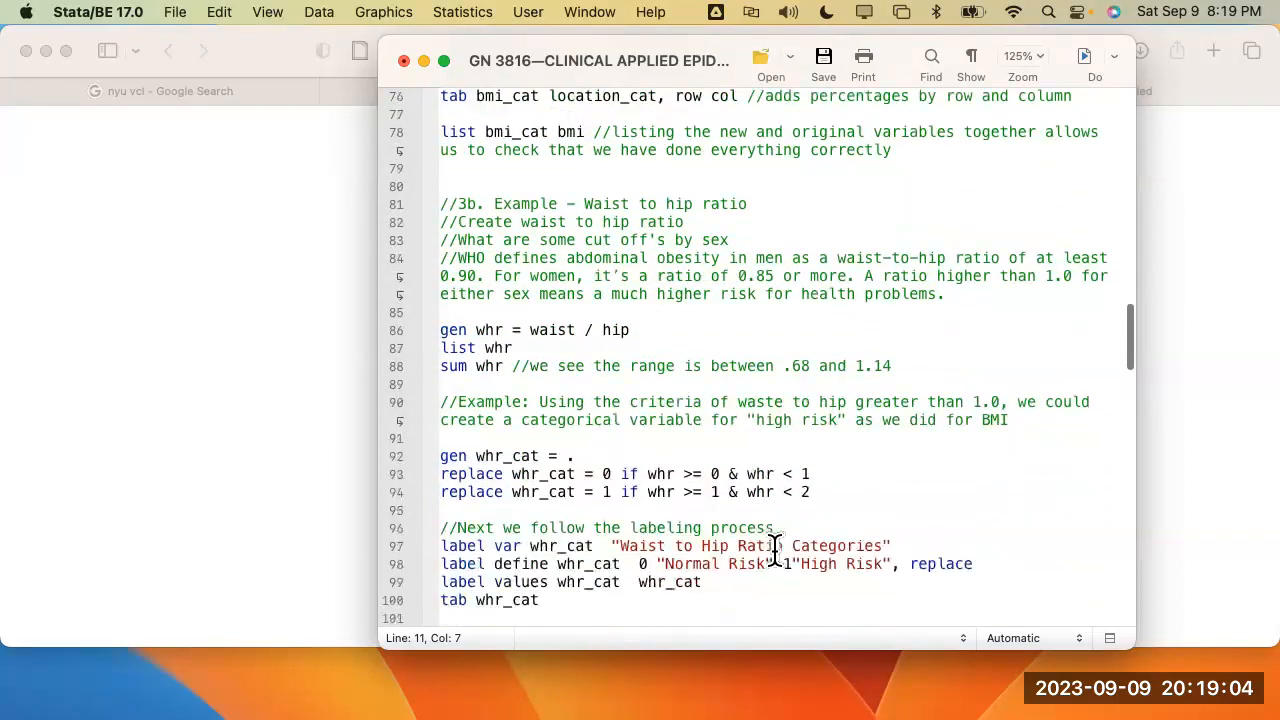
scroll(773, 546, "down", 3)
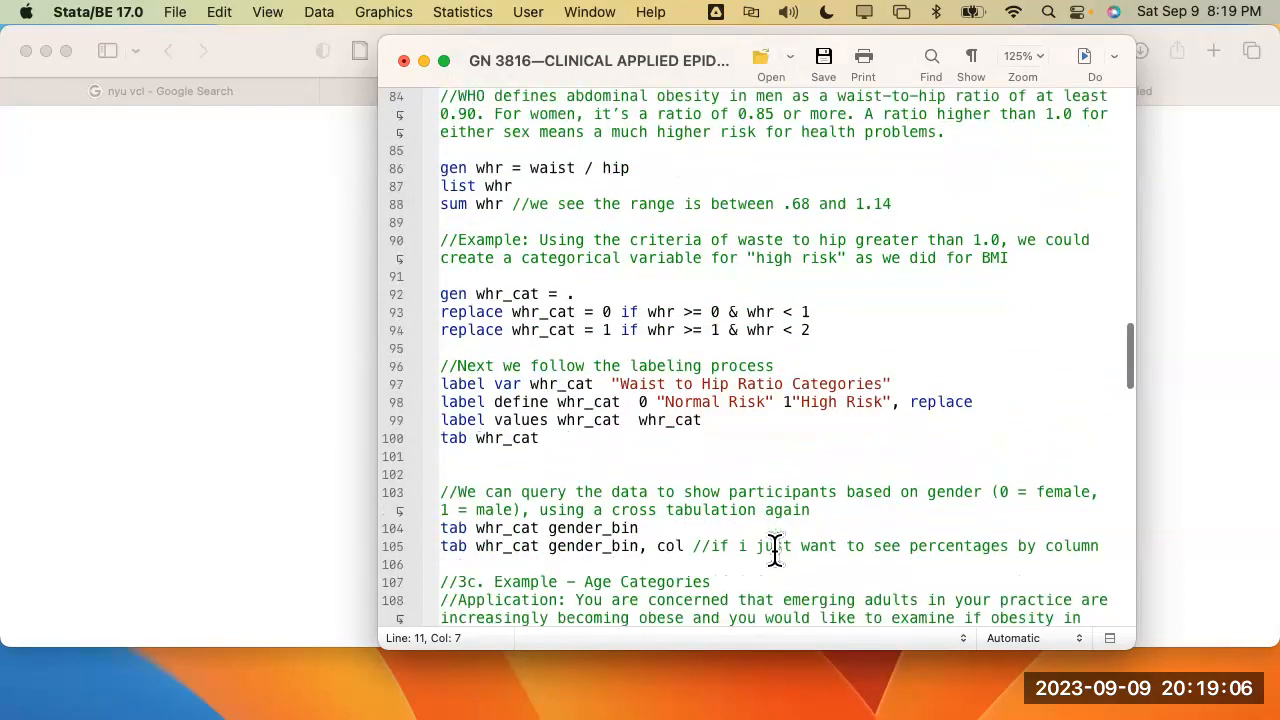
scroll(681, 369, "down", 15)
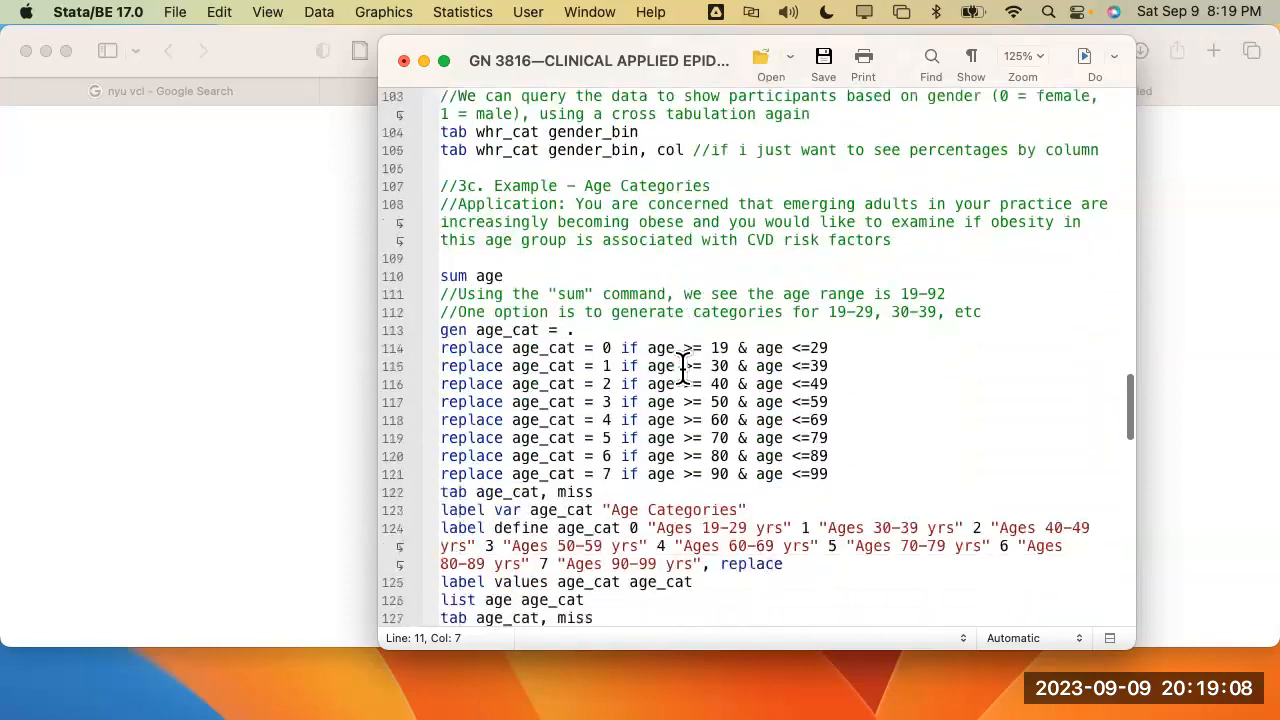
scroll(681, 369, "down", 8)
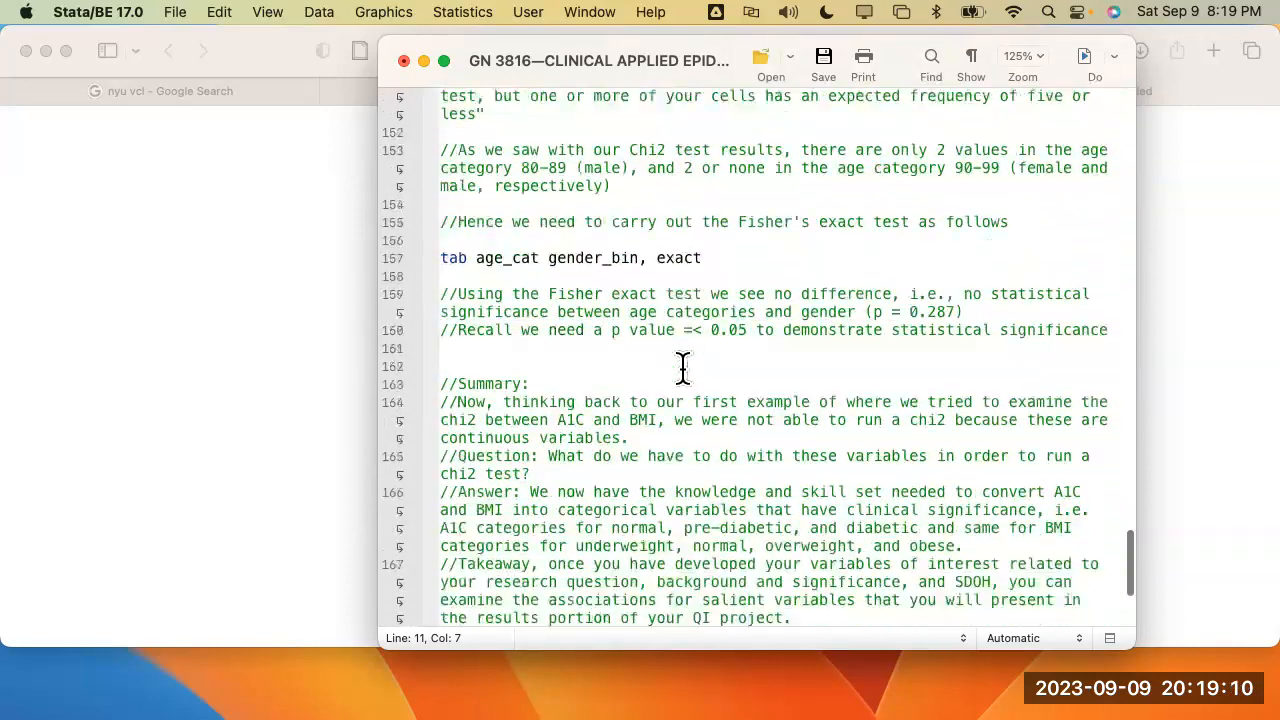